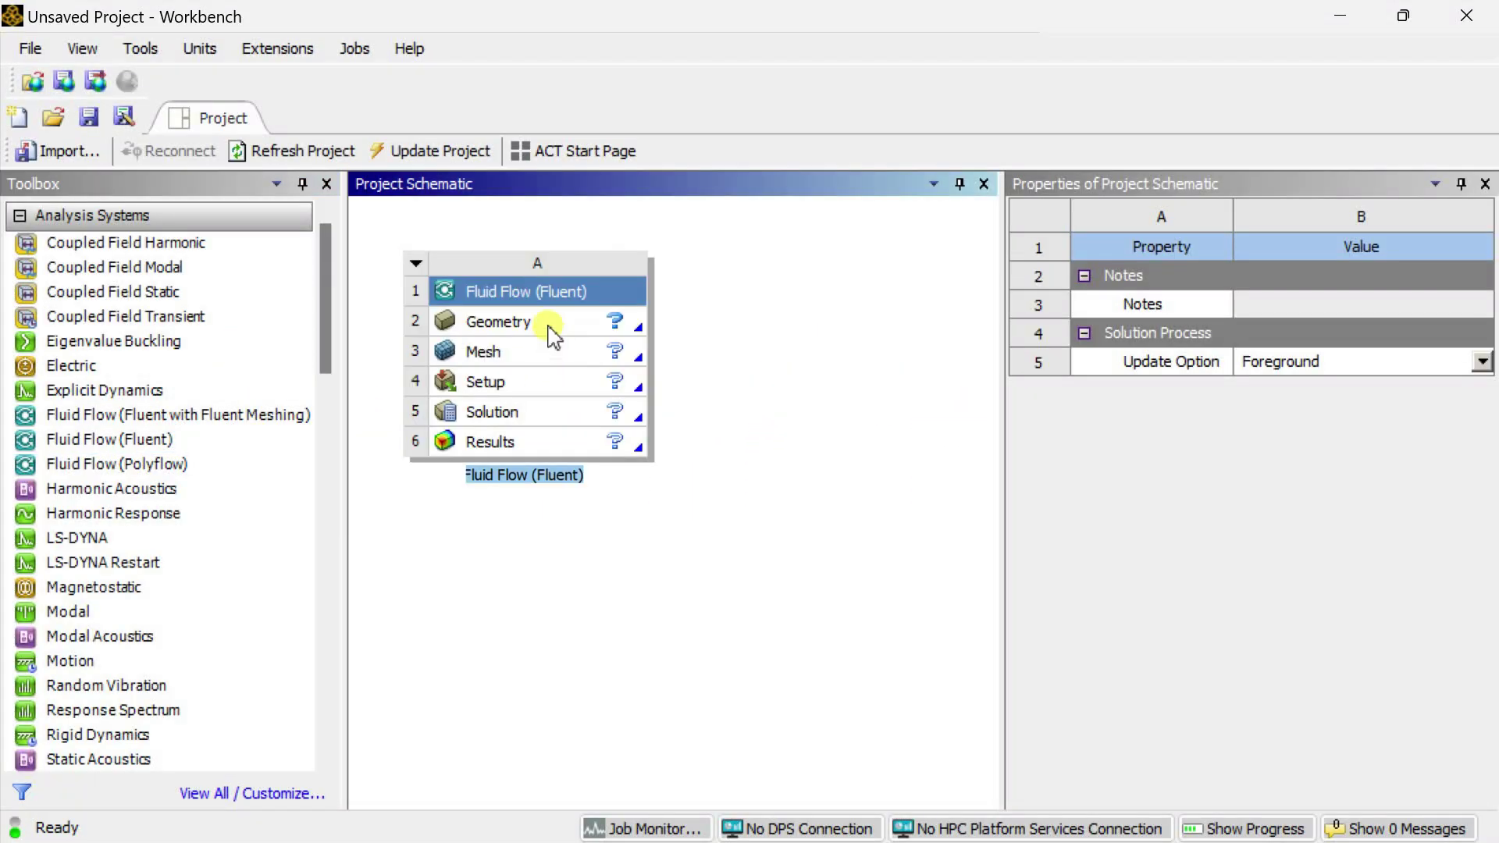
# Step: Set the Geometry cell's analysis type to 2D in Properties
pyautogui.click(552, 337)
pyautogui.scroll(-1, 1265, 645)
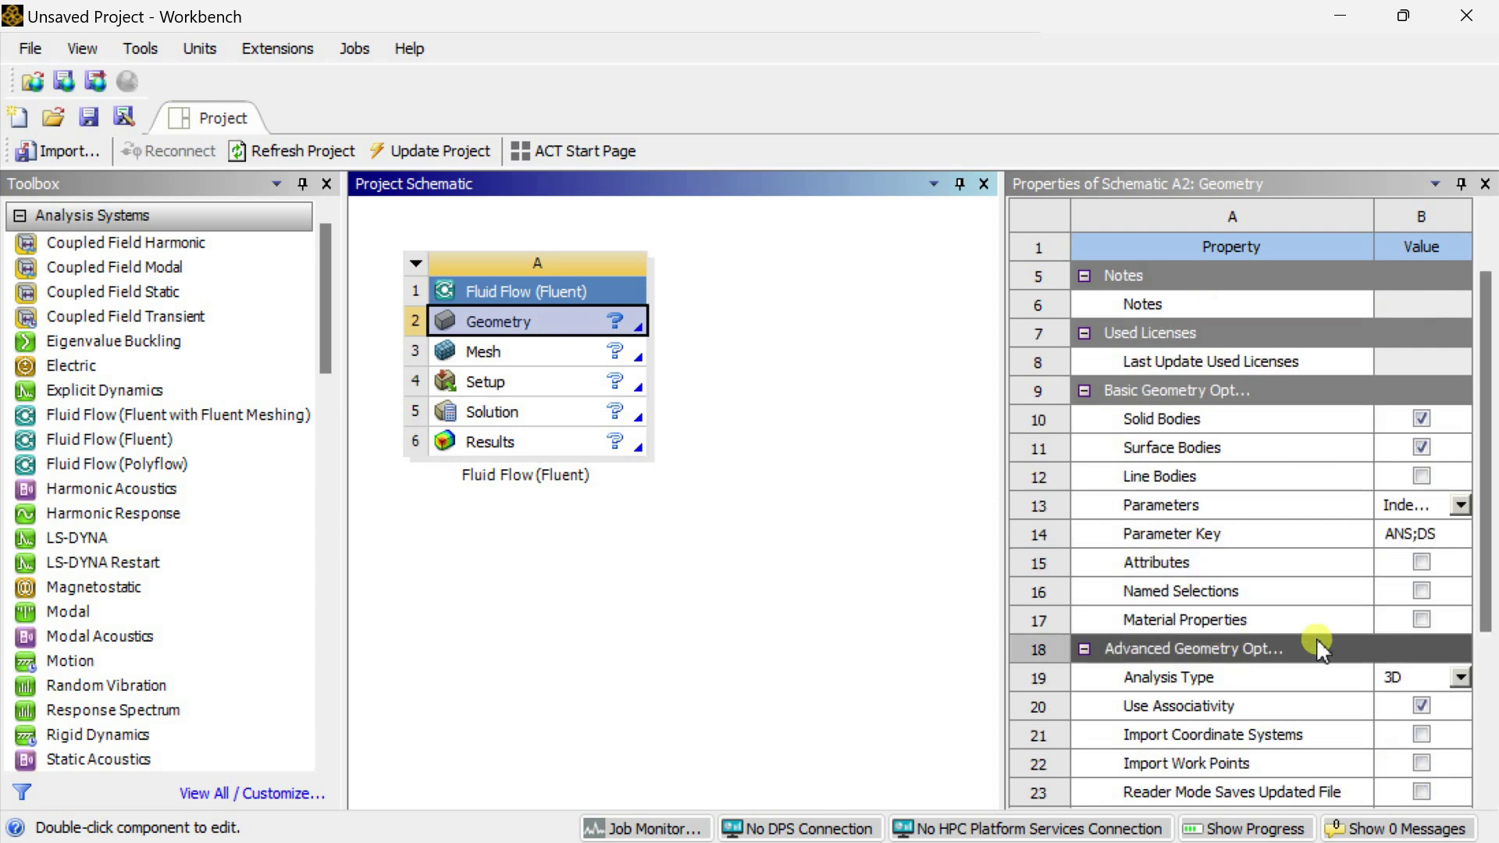
pyautogui.click(1460, 677)
pyautogui.click(1405, 718)
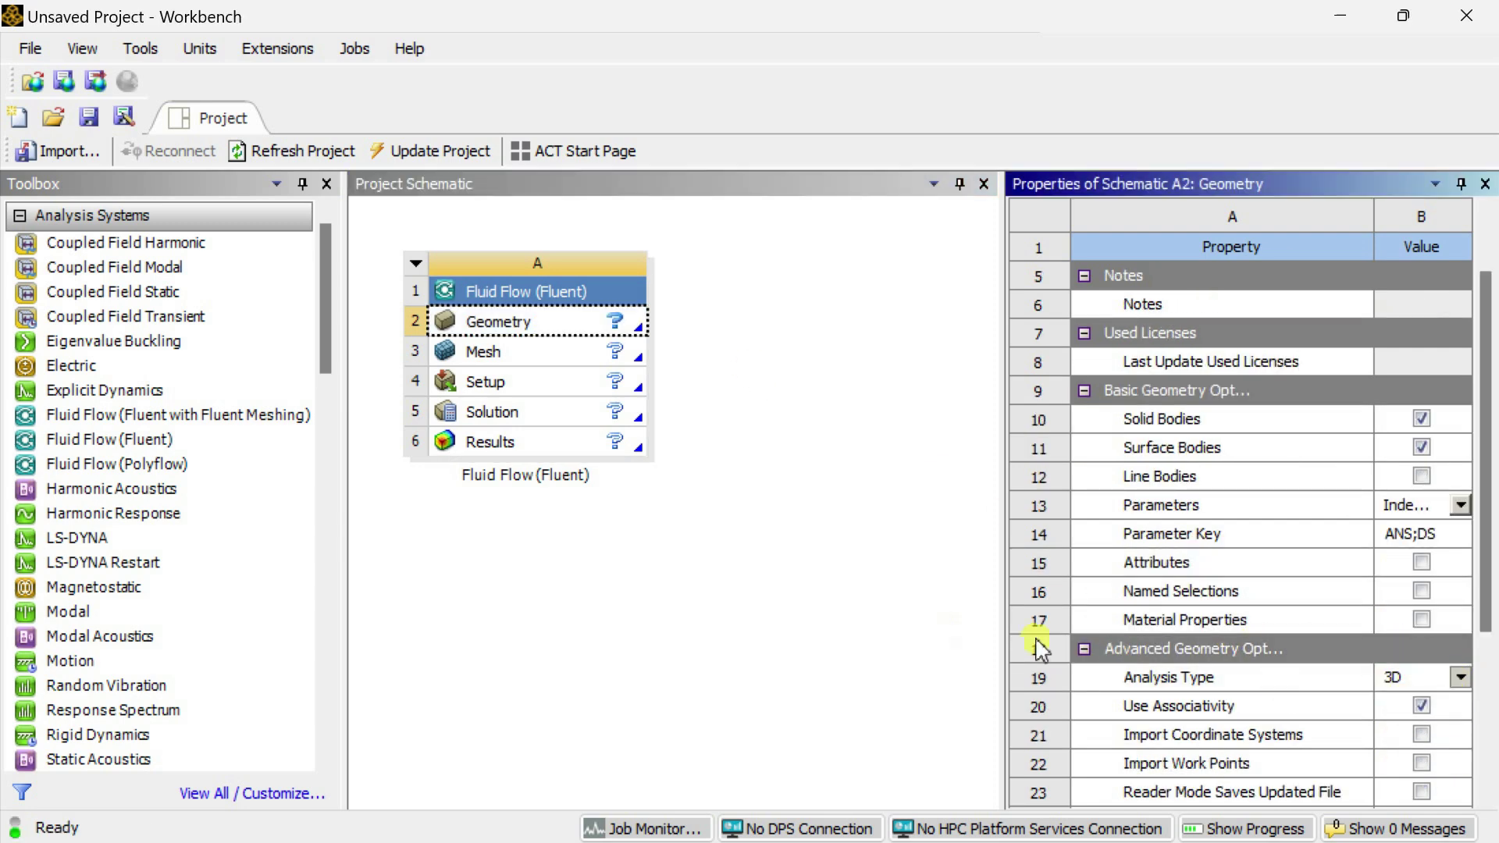
# Step: Create a new DesignModeler geometry from the Geometry cell
pyautogui.click(562, 324)
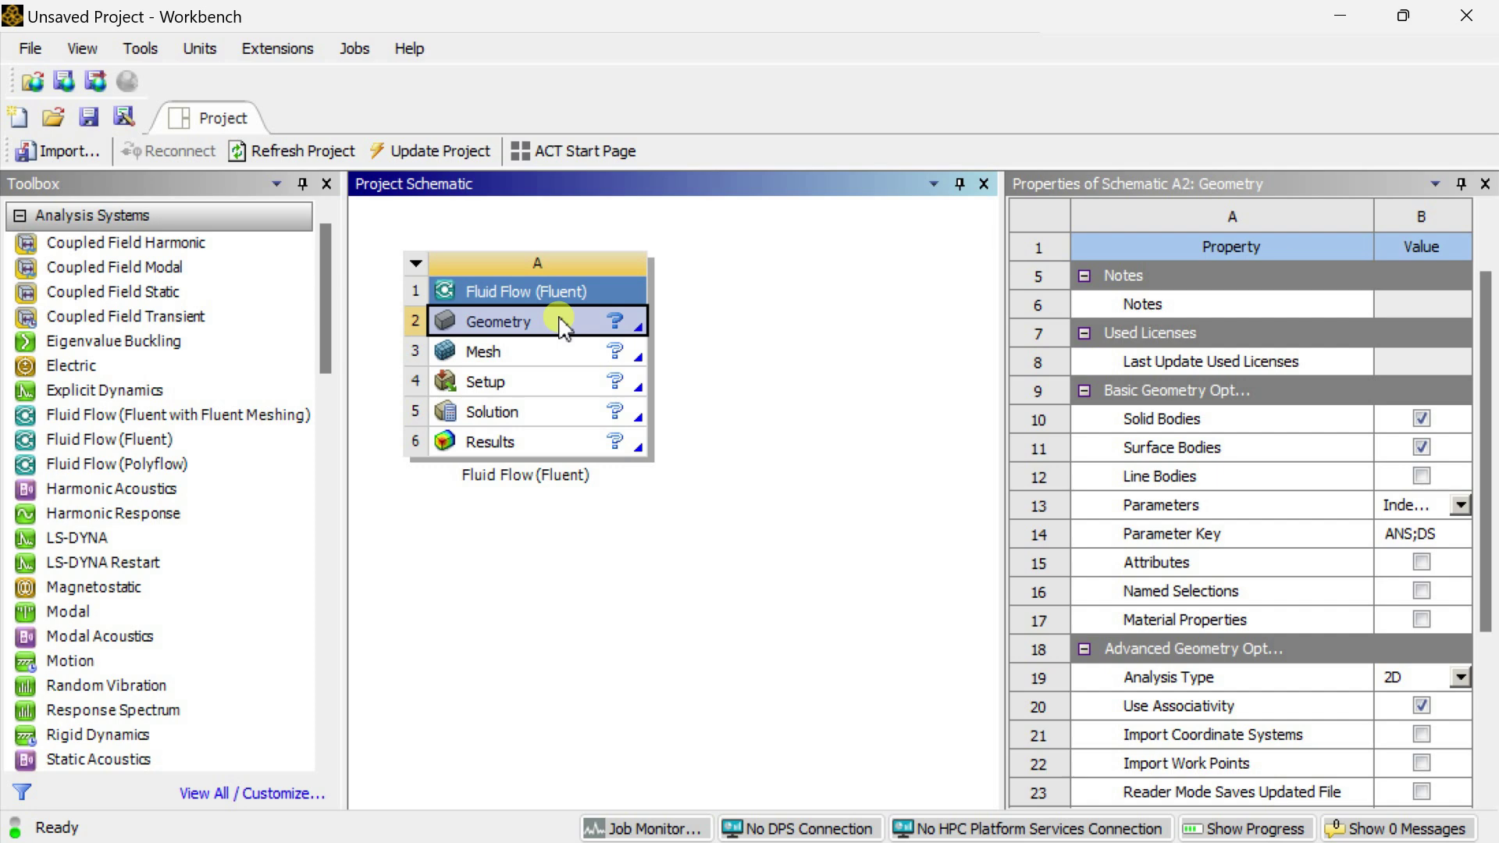
pyautogui.rightClick(562, 323)
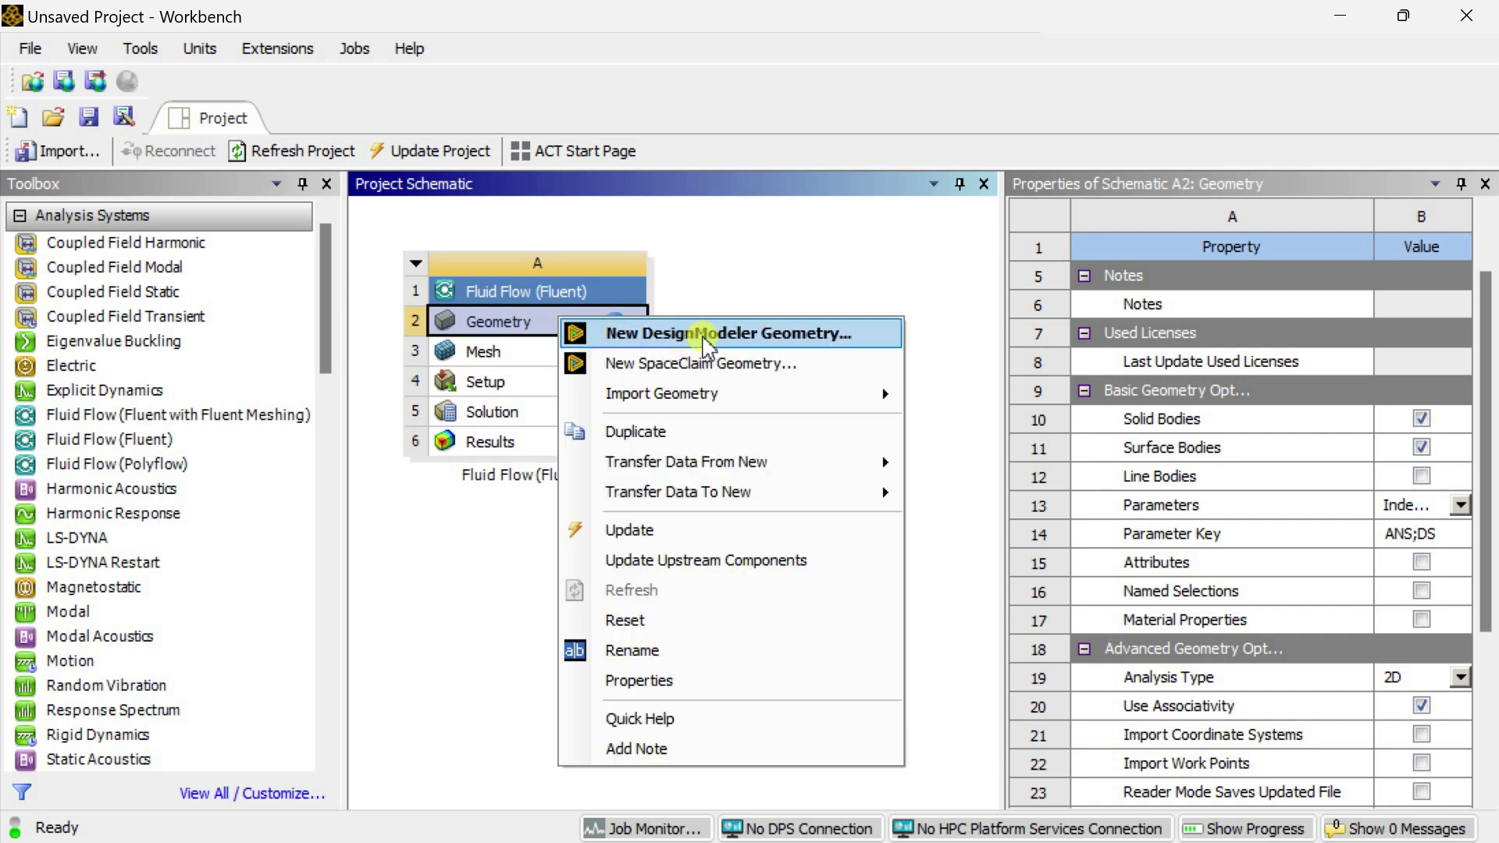
pyautogui.click(707, 341)
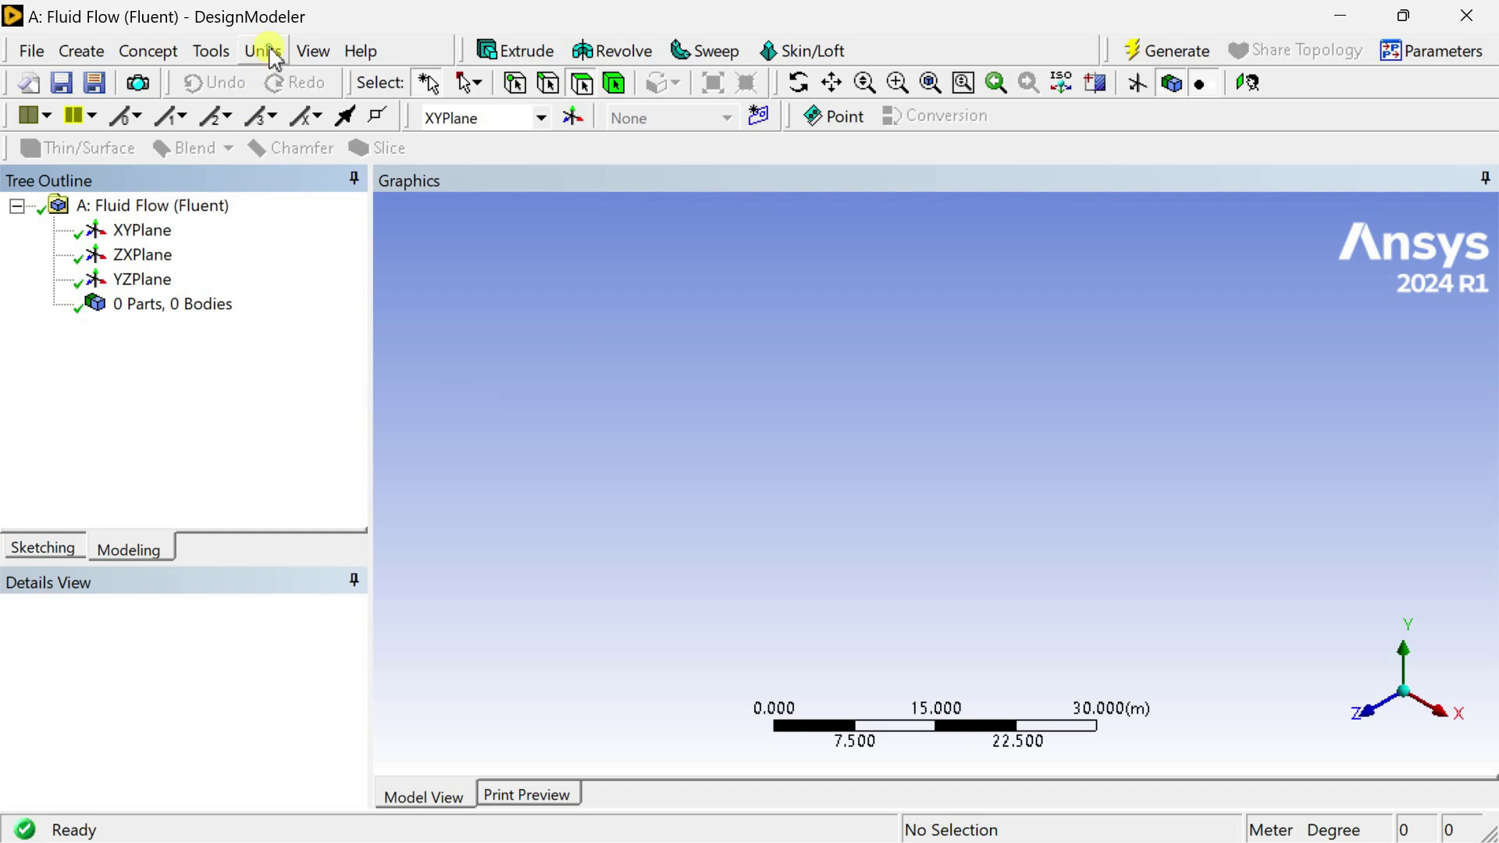
# Step: Switch the length units to millimetres and view the XYPlane face-on
pyautogui.click(263, 51)
pyautogui.click(291, 137)
pyautogui.click(129, 229)
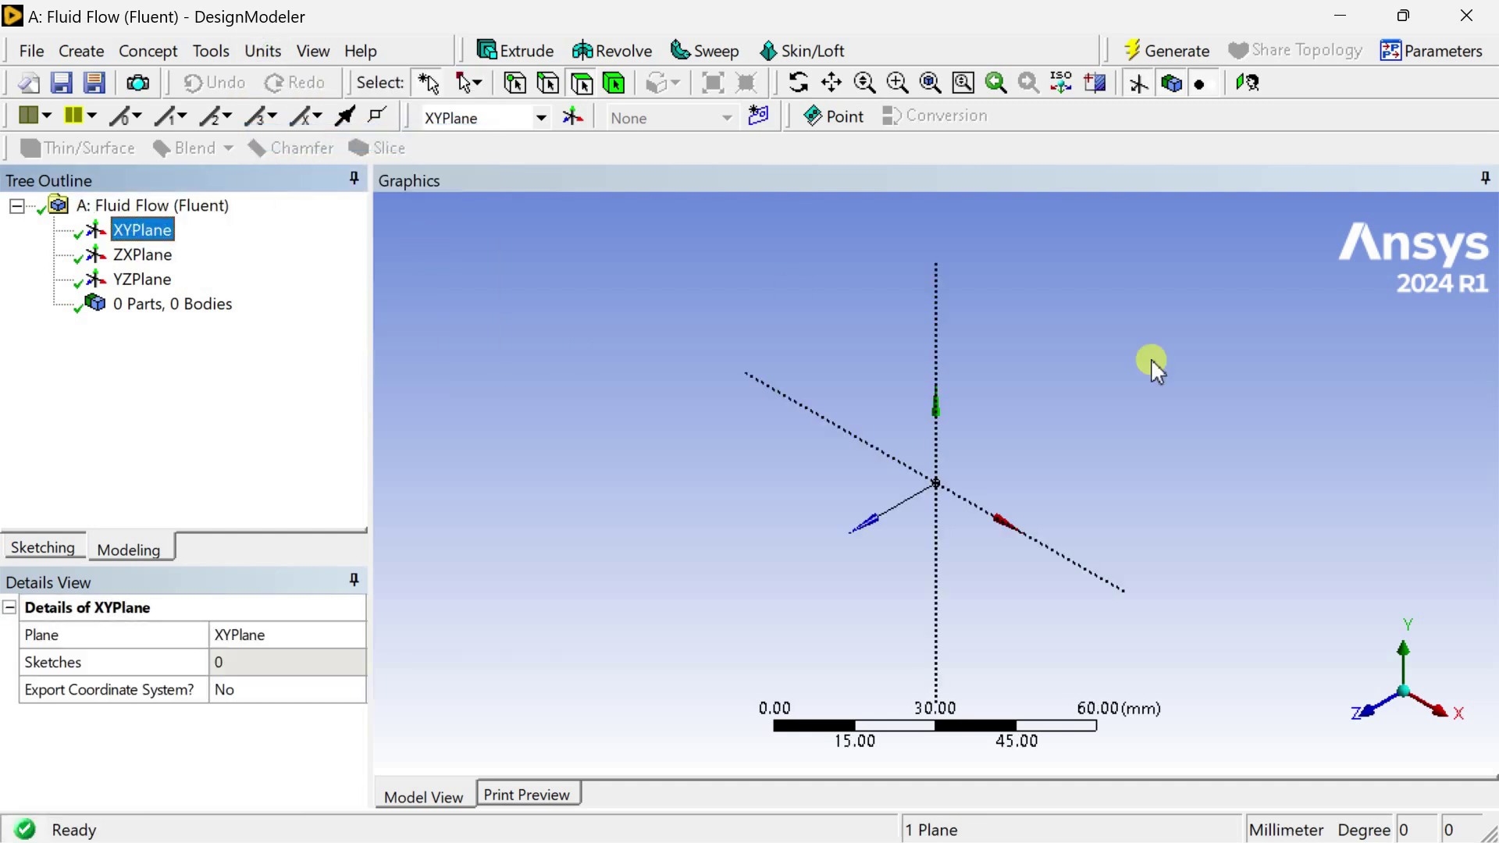
pyautogui.click(1368, 712)
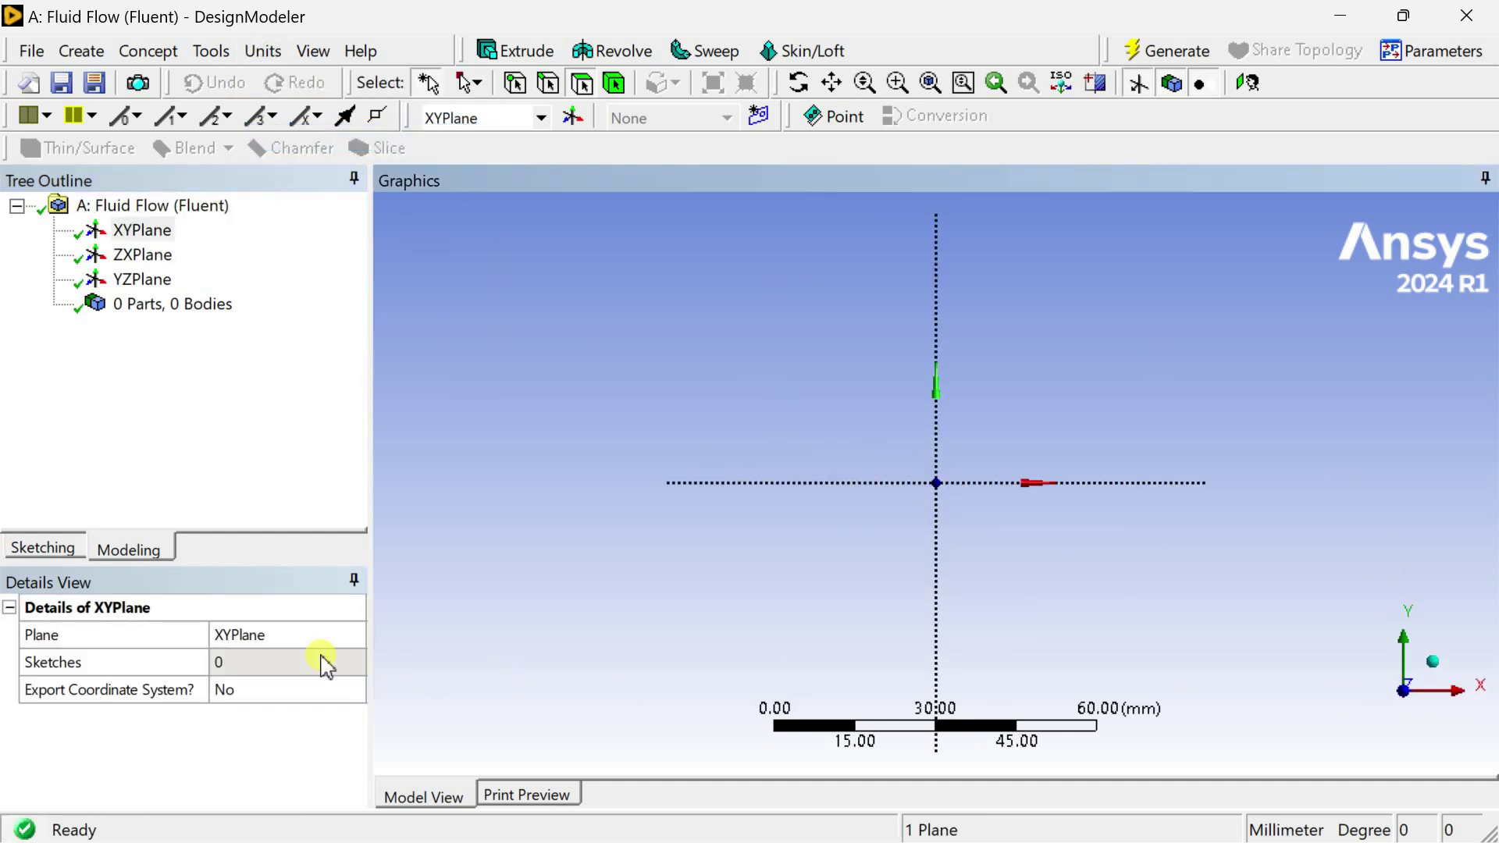
# Step: Sketch a rectangle on the XYPlane with one corner at the origin
pyautogui.click(43, 548)
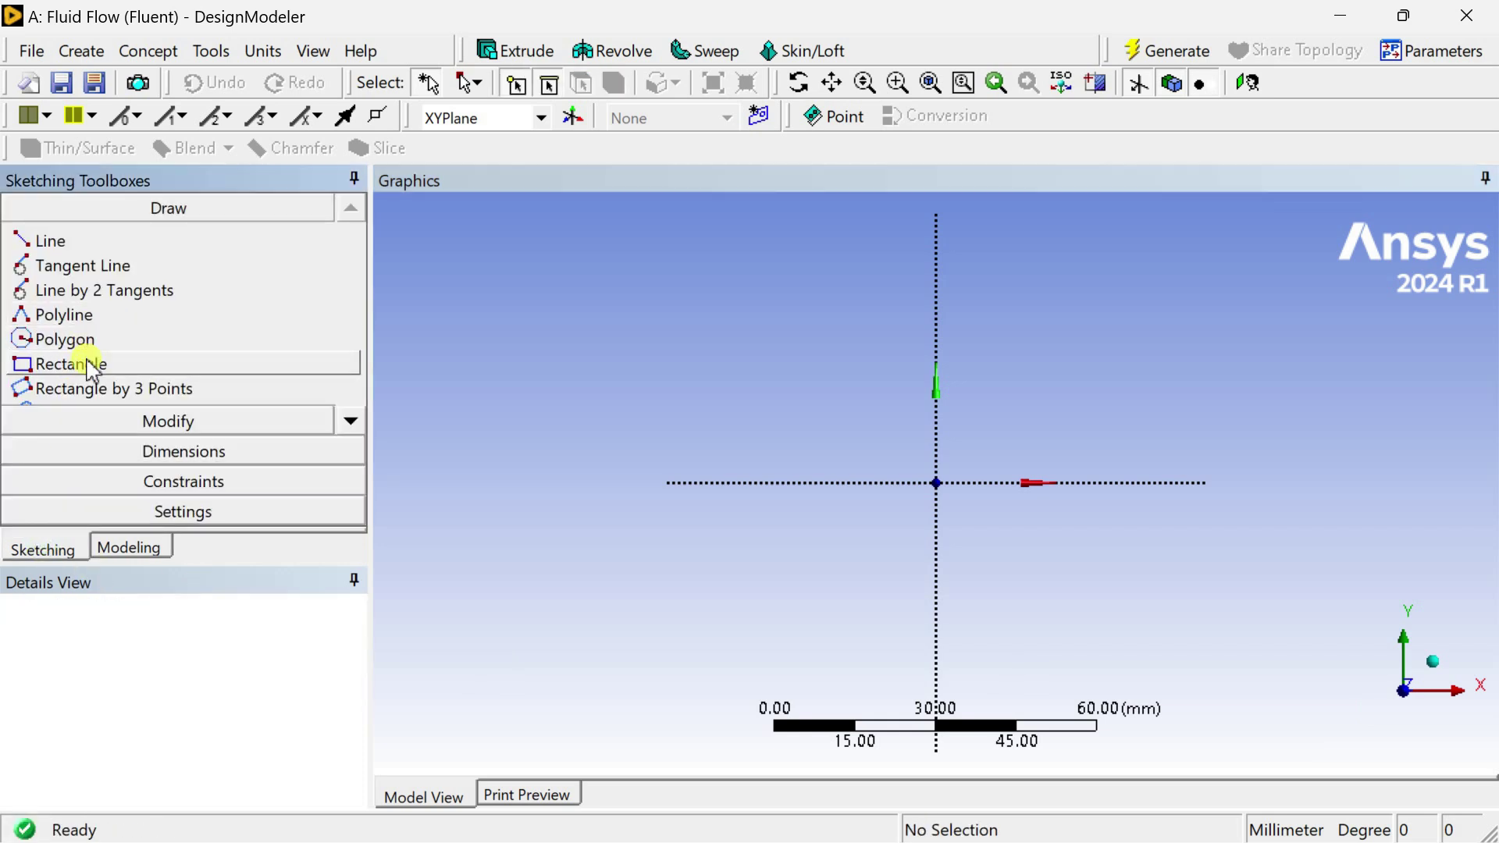
pyautogui.click(86, 363)
pyautogui.click(936, 483)
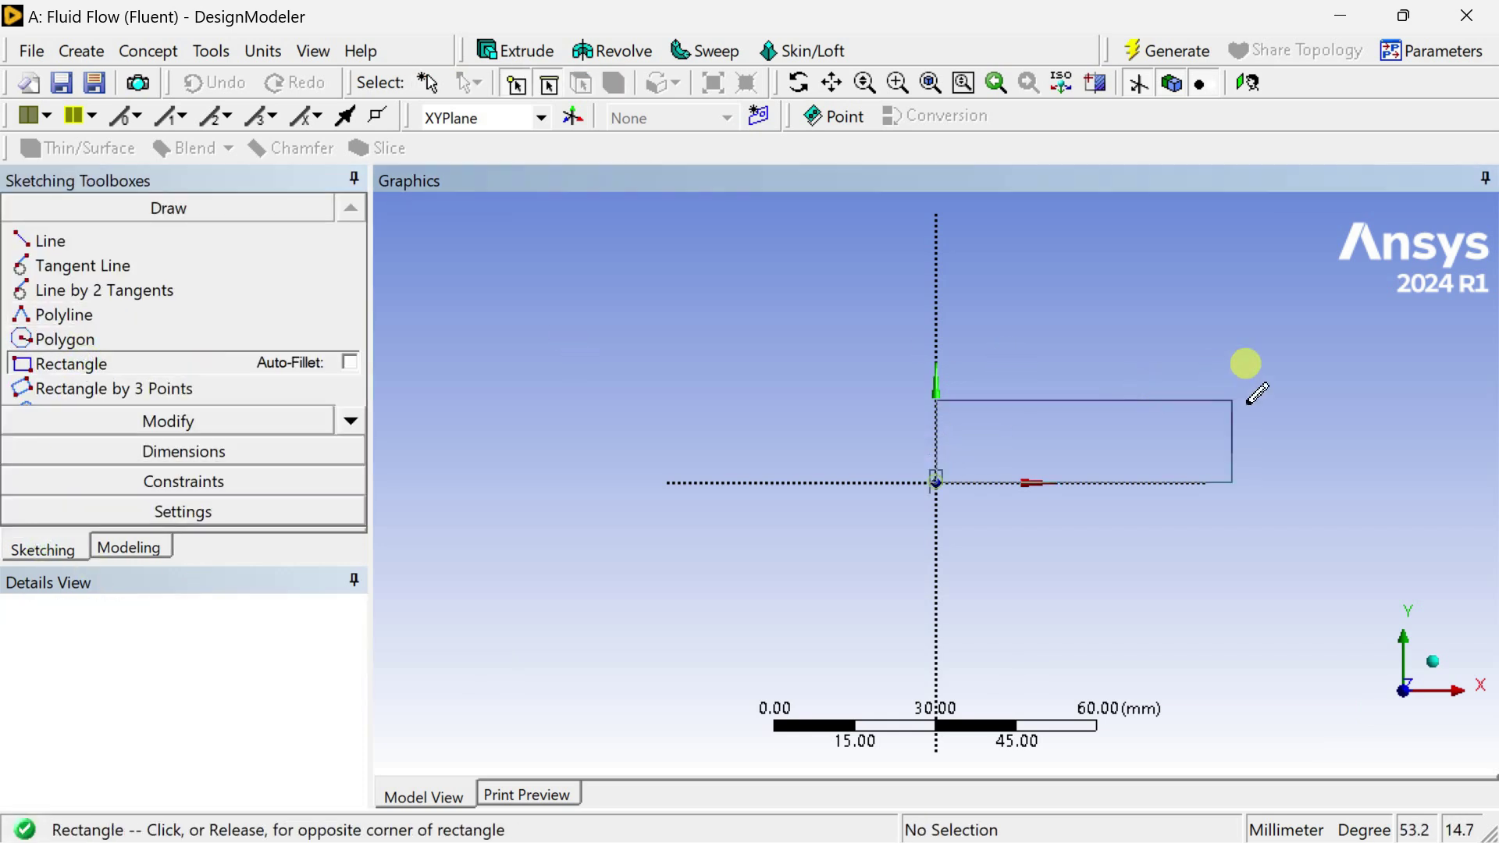
pyautogui.click(1296, 343)
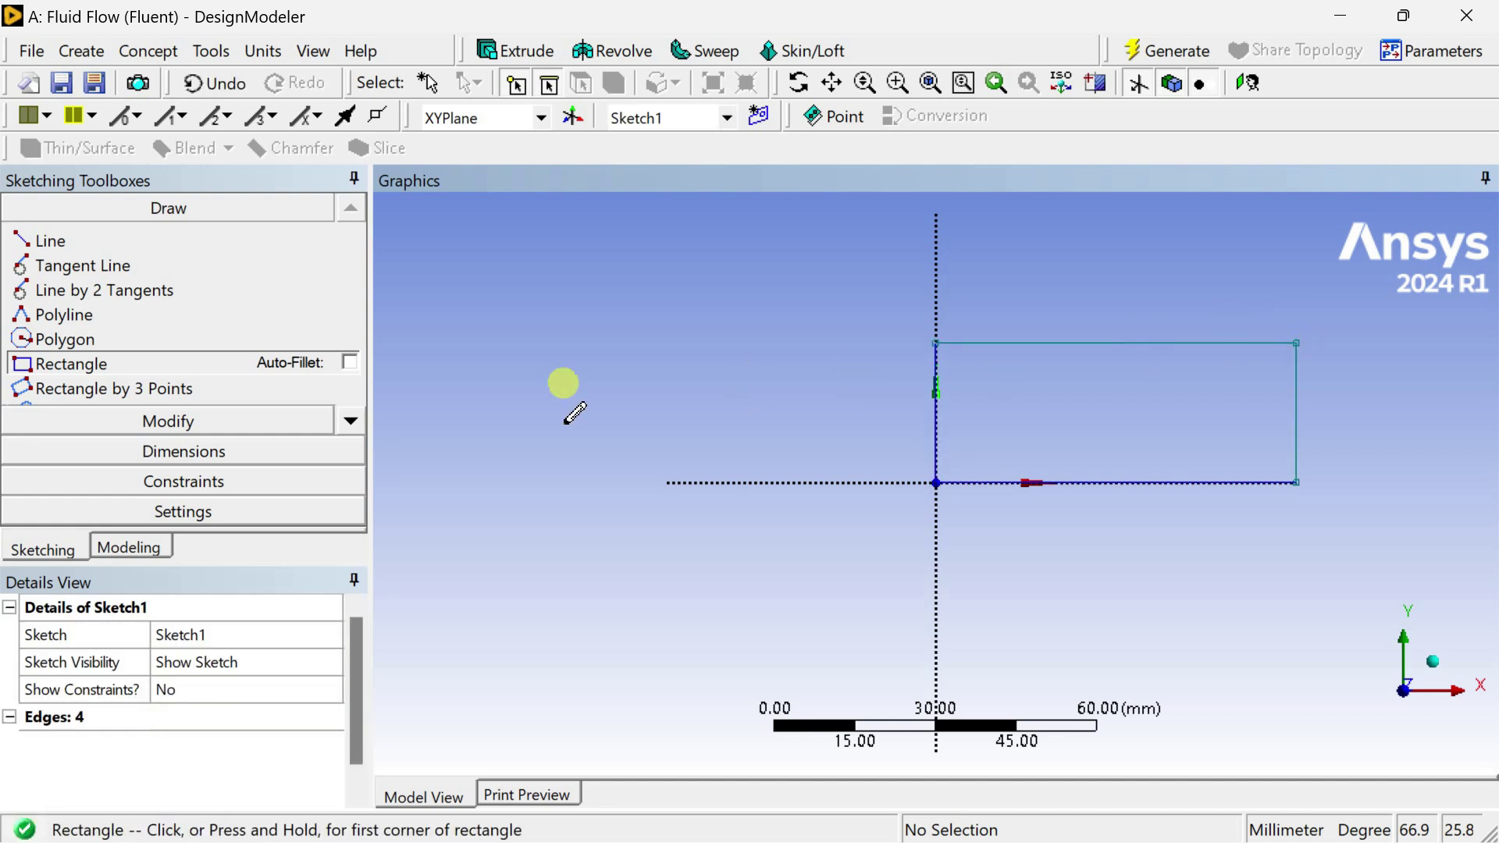
pyautogui.click(291, 458)
# Step: Add a vertical dimension V1 on the left edge and horizontal H2 on the bottom edge
pyautogui.click(939, 425)
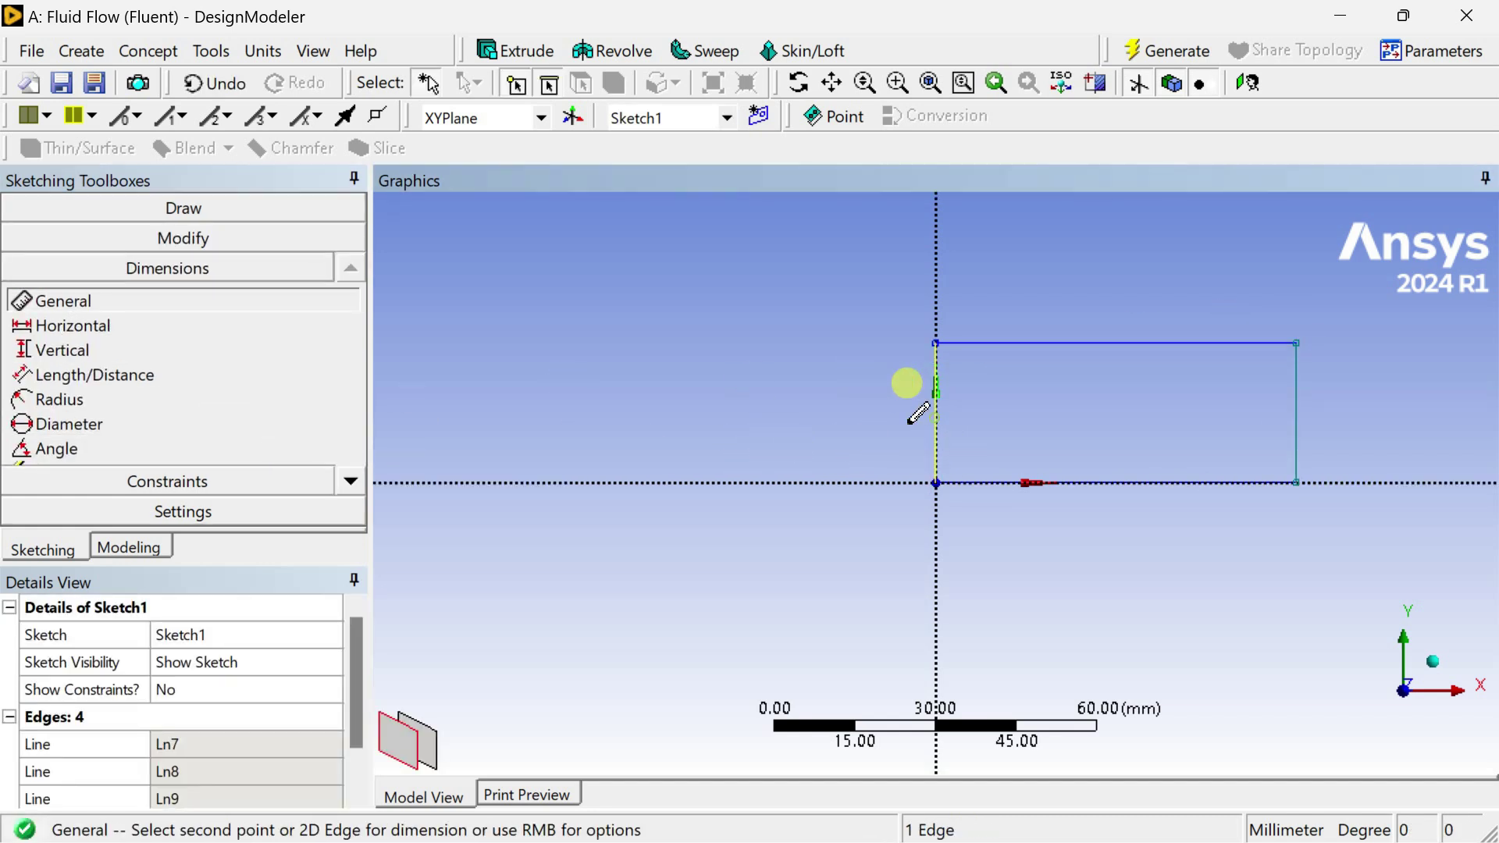
pyautogui.click(879, 398)
pyautogui.click(1033, 485)
pyautogui.click(1043, 530)
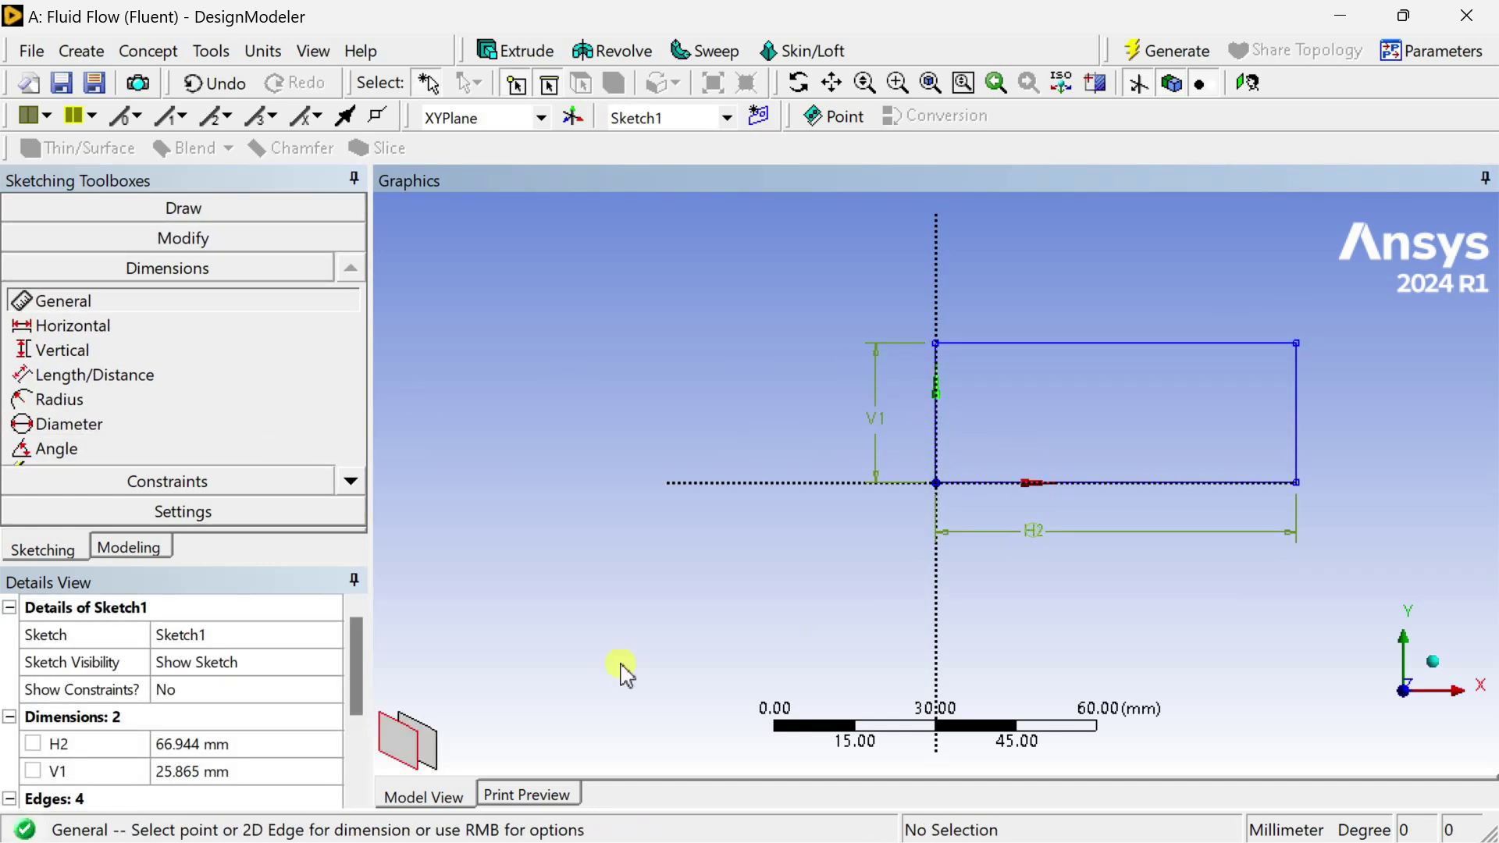
# Step: Set H2 to 500 mm and V1 to 50 mm, then regenerate
pyautogui.click(250, 743)
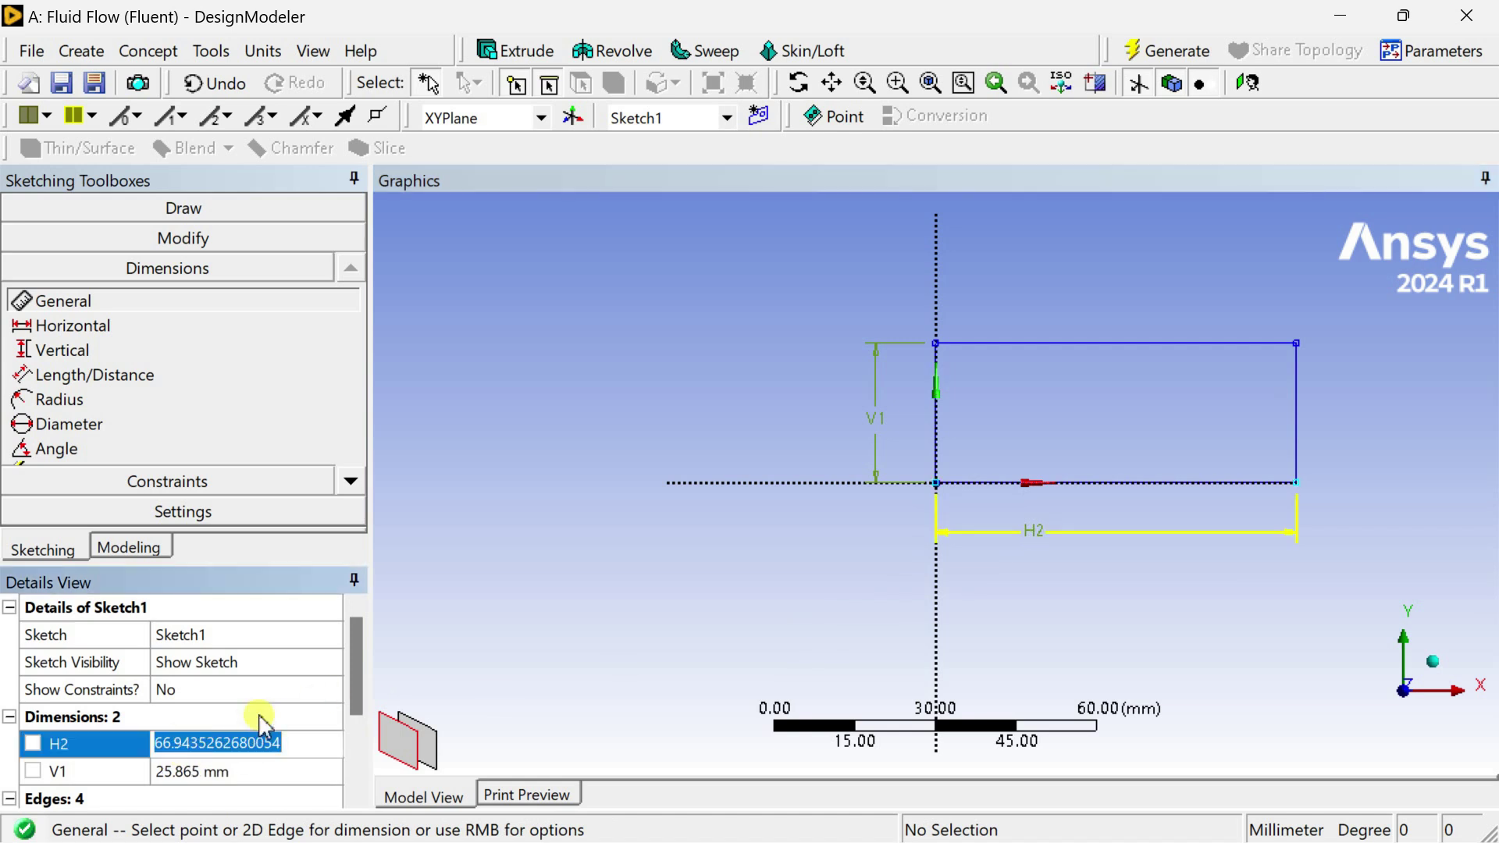
pyautogui.write('00')
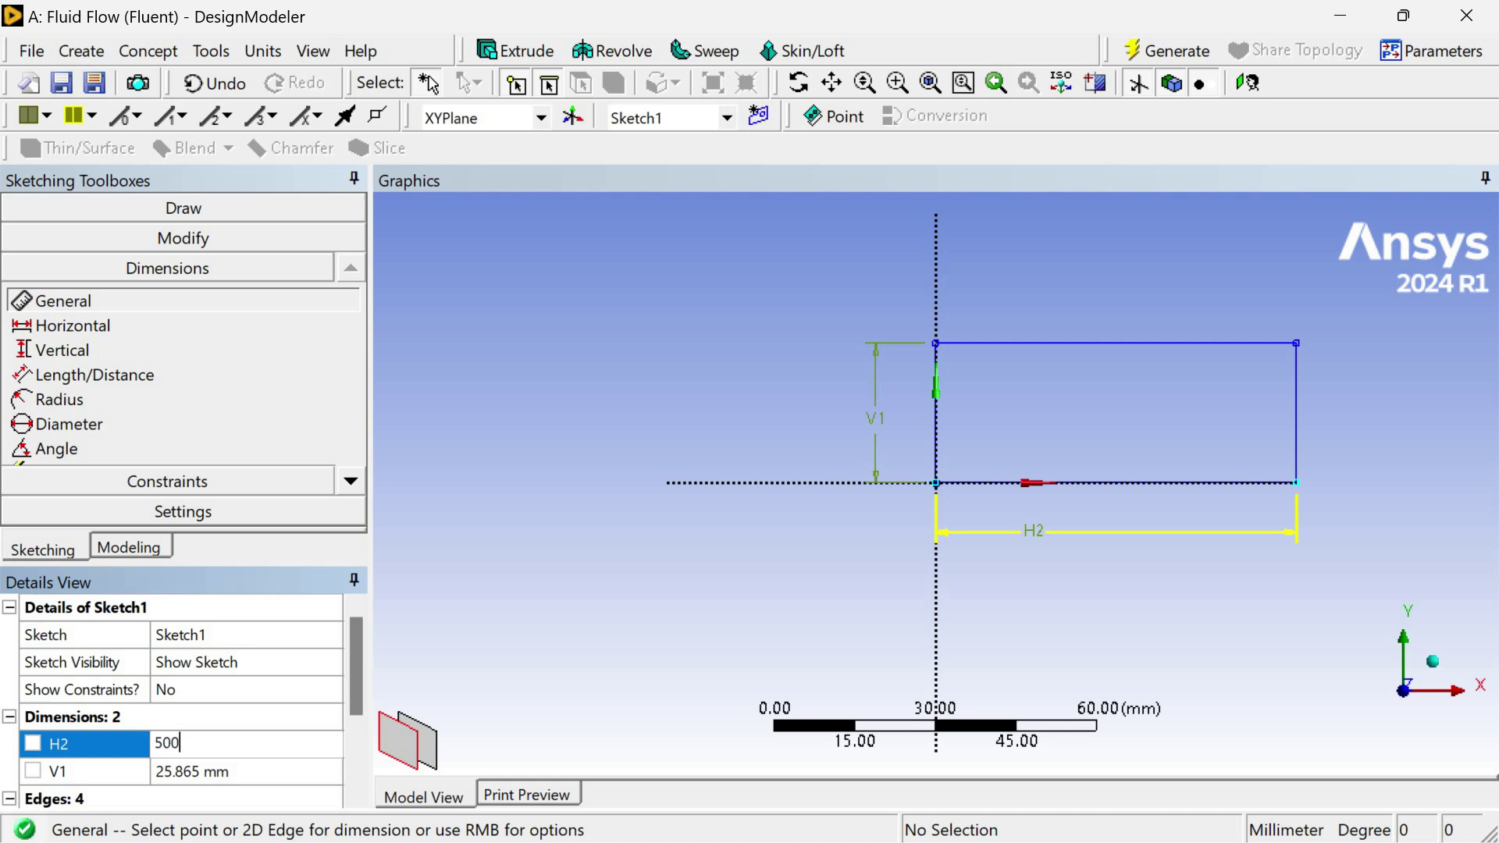
pyautogui.click(268, 706)
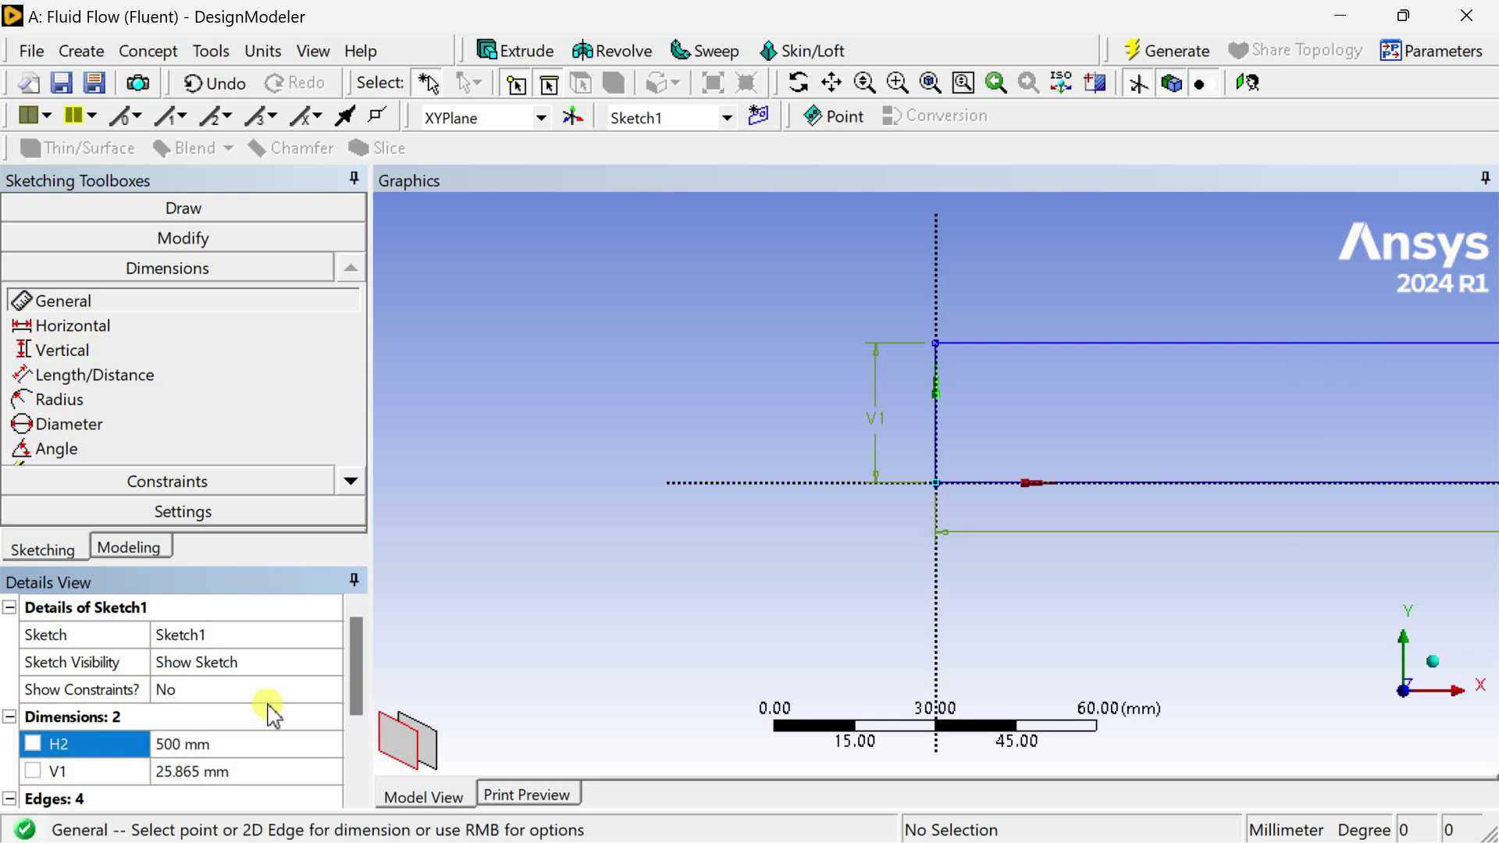
pyautogui.click(254, 772)
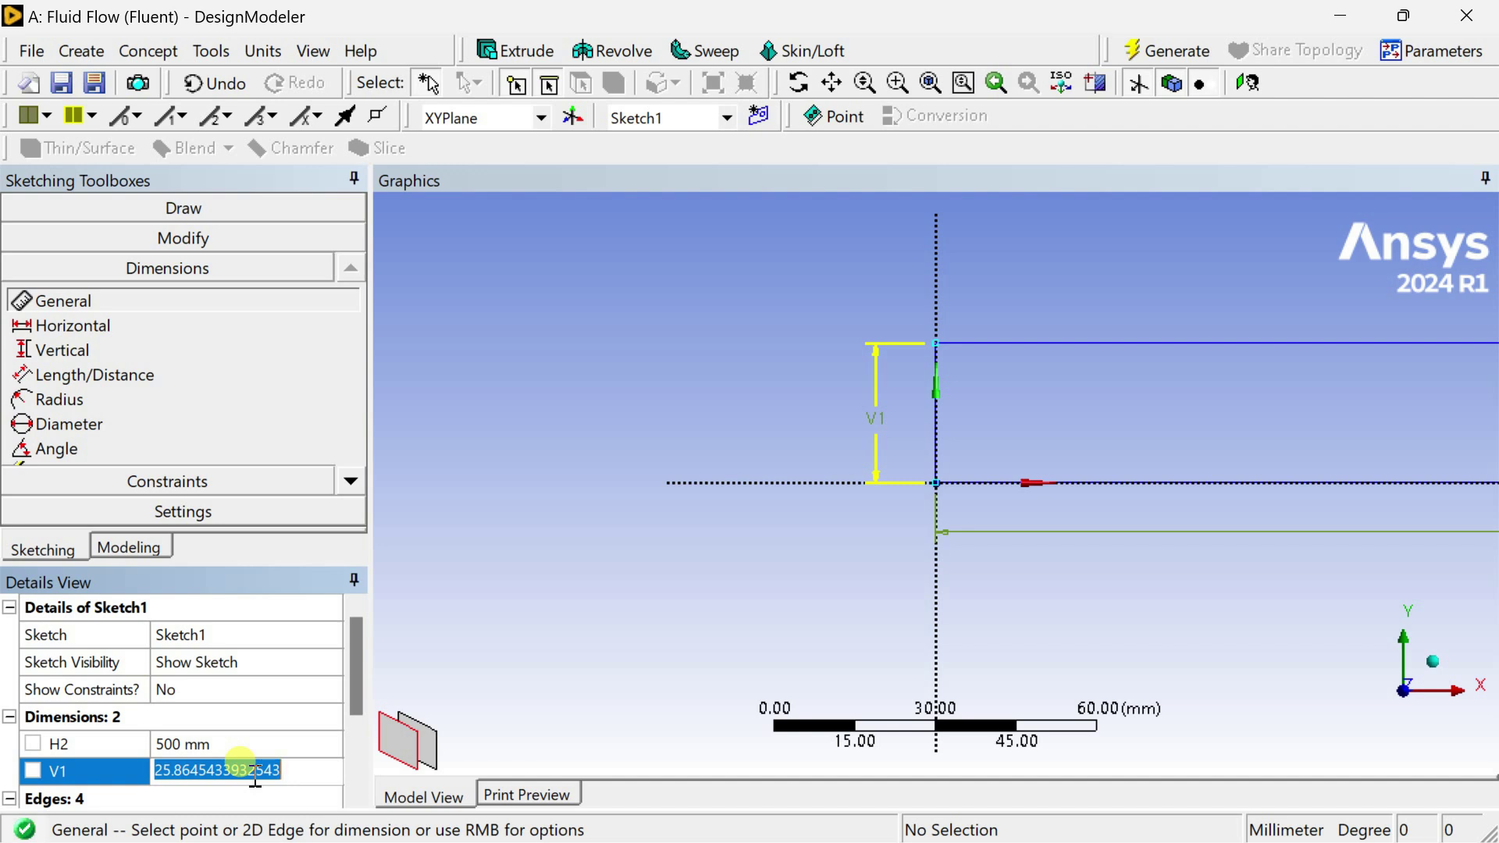
pyautogui.write('50')
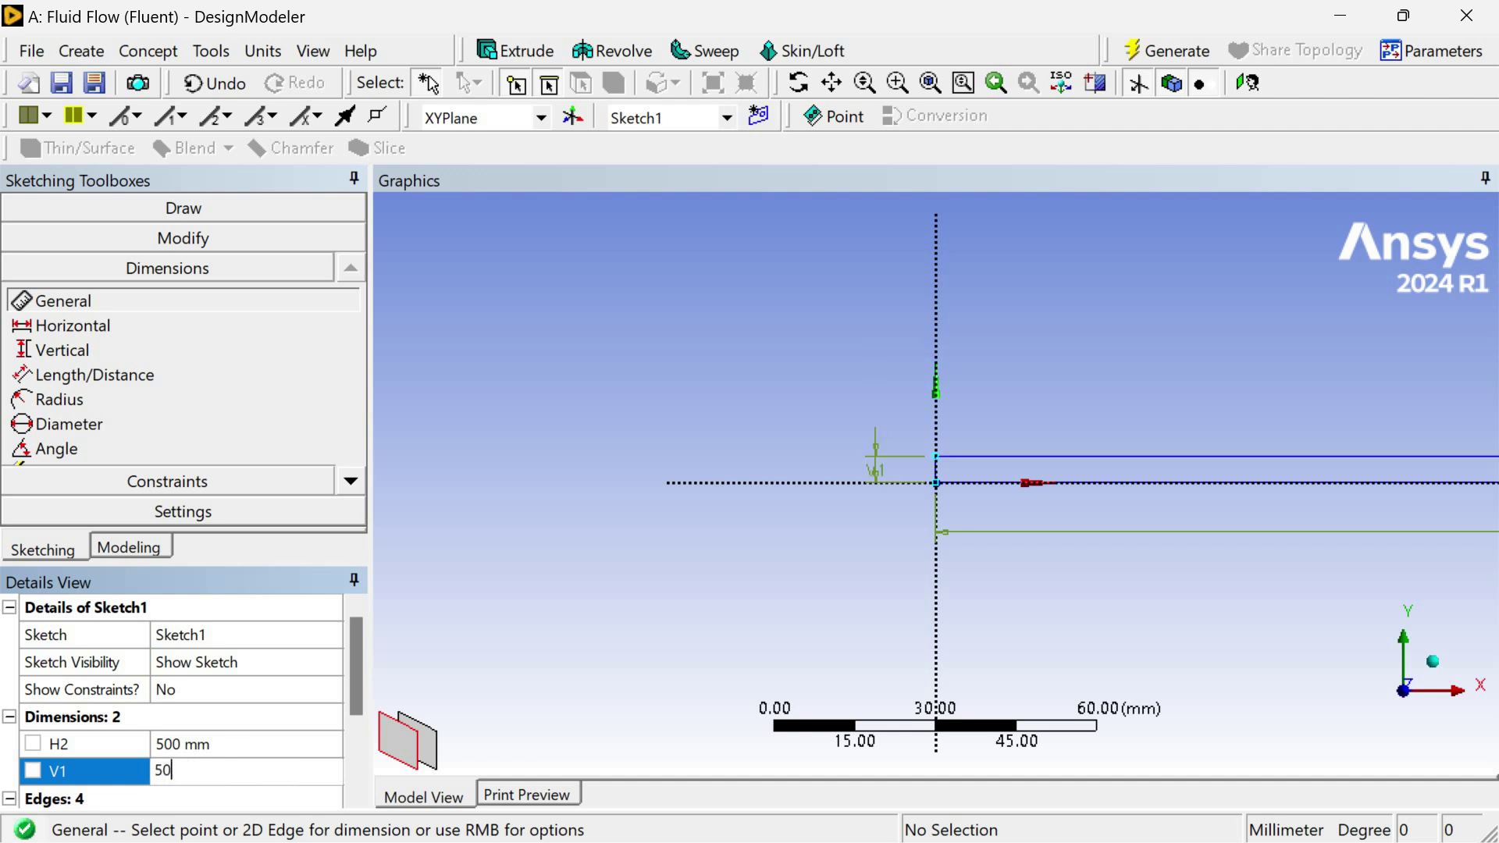
pyautogui.press('Return')
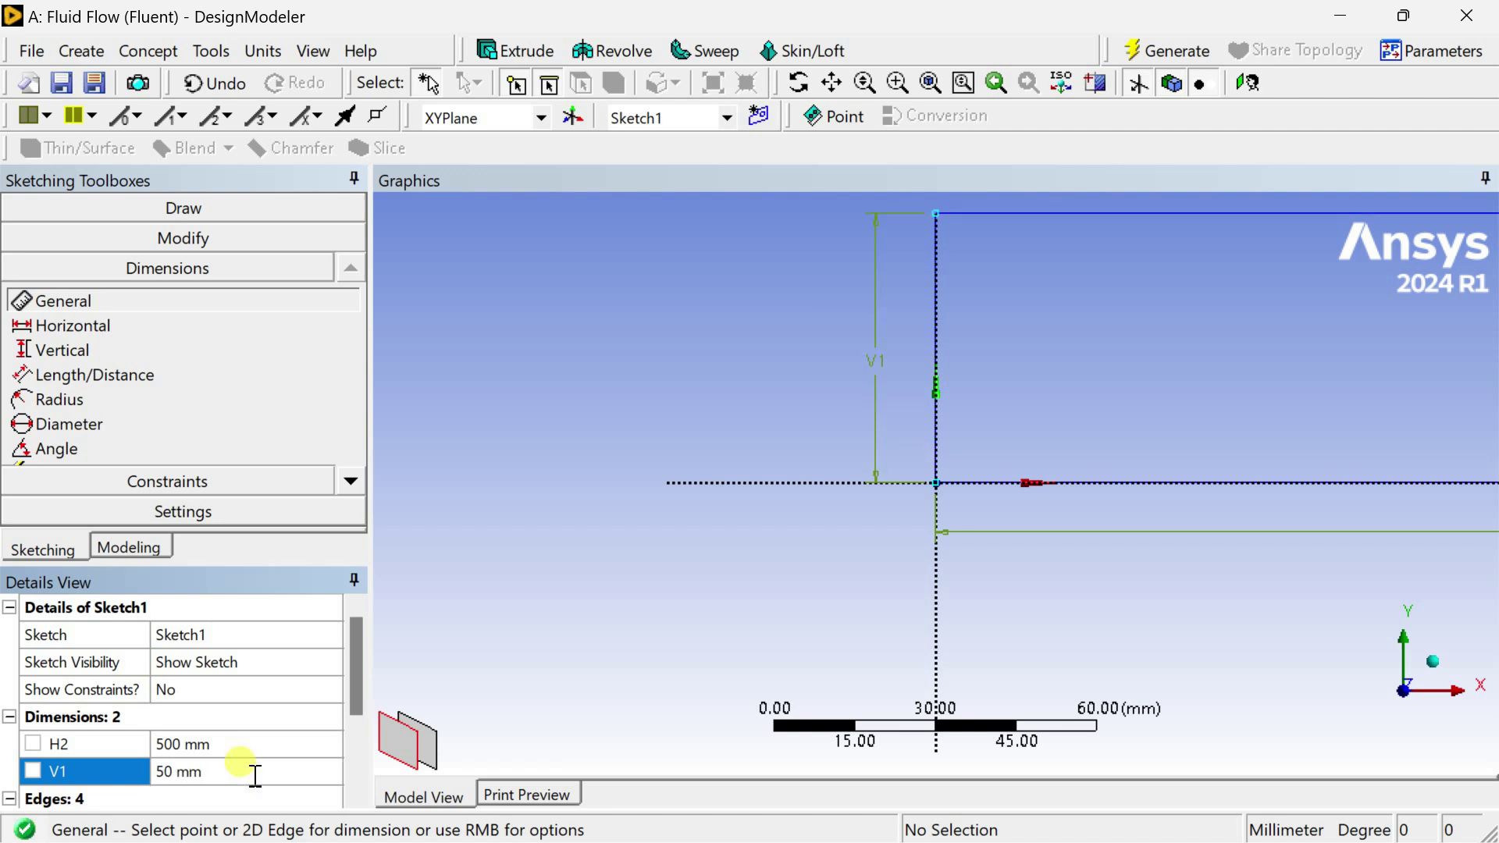
pyautogui.scroll(-5, 988, 574)
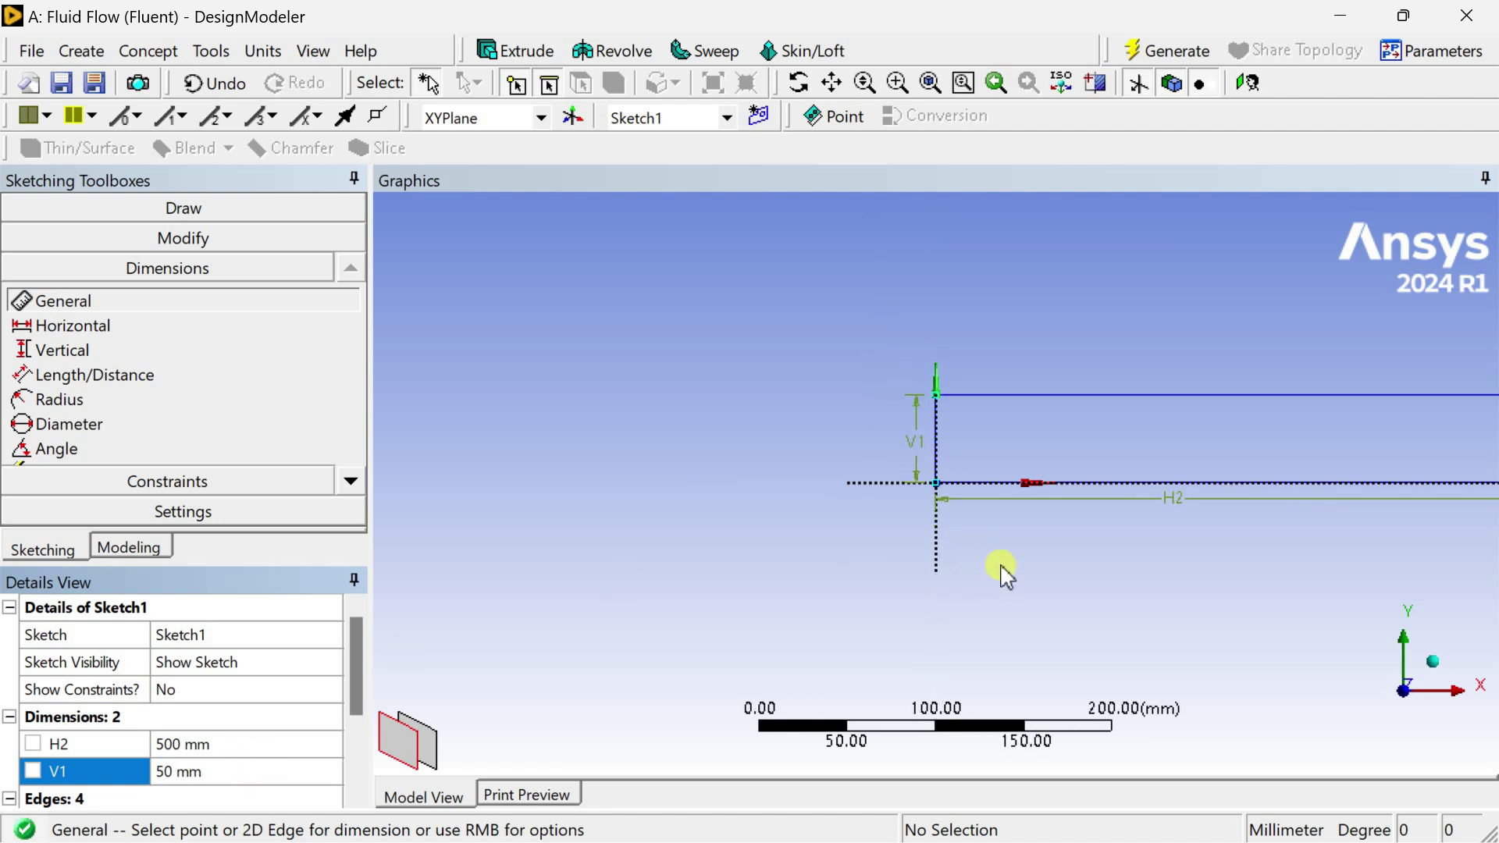
pyautogui.scroll(-3, 1085, 544)
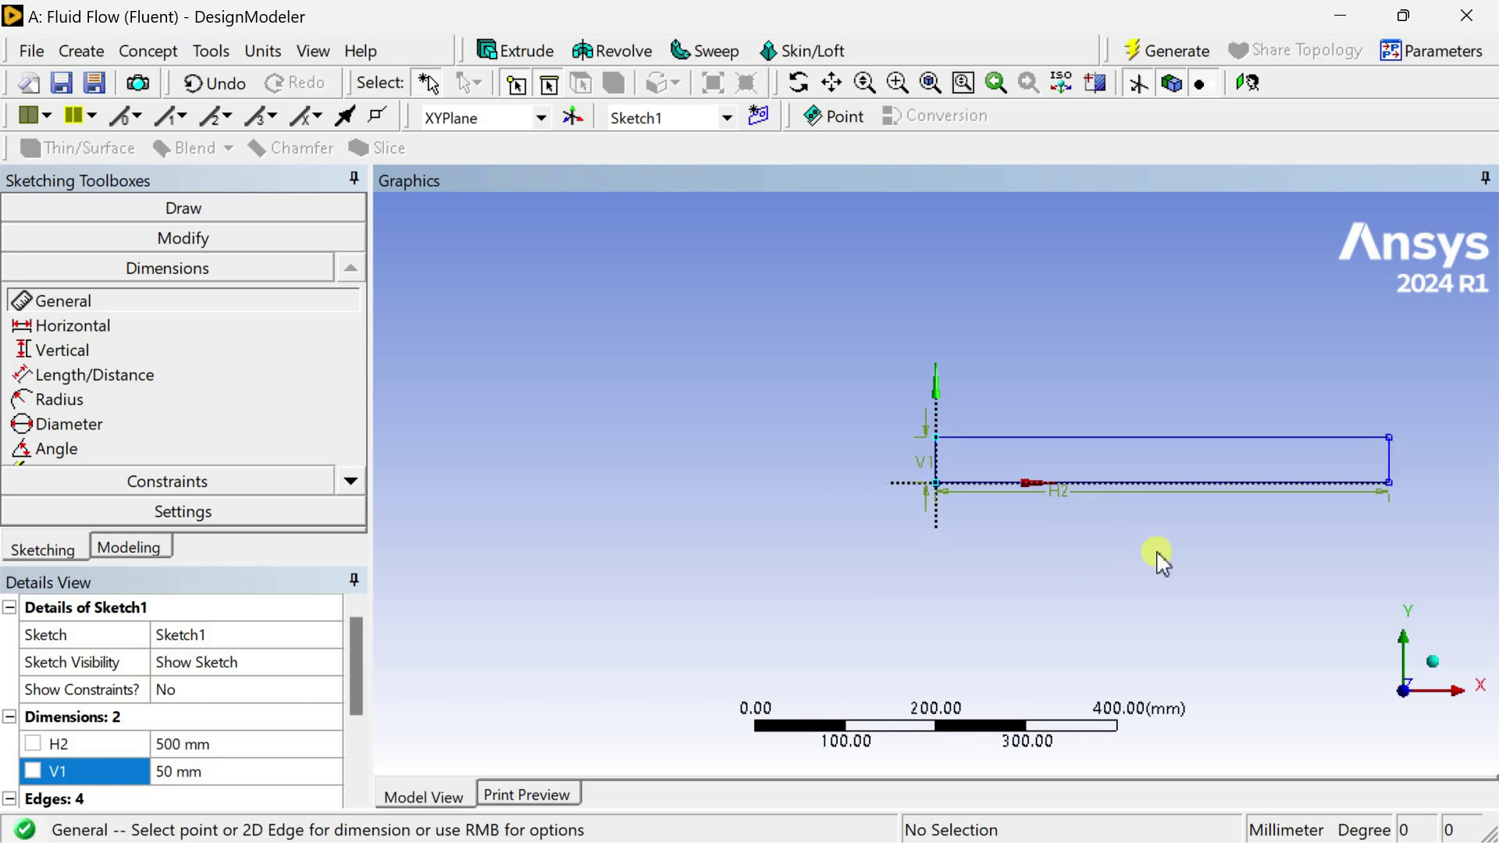
pyautogui.scroll(6, 990, 551)
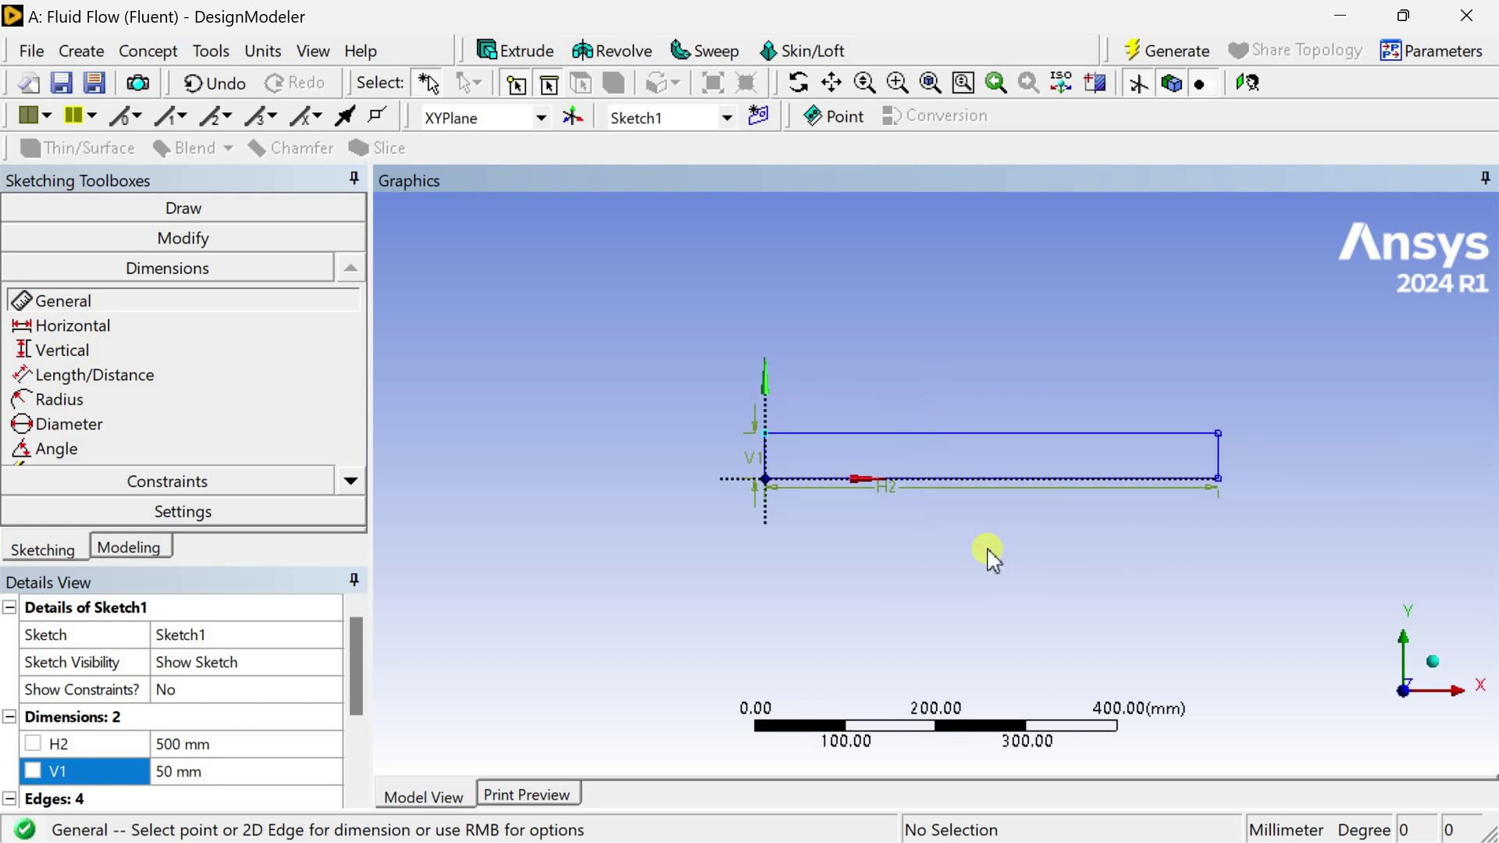
pyautogui.click(1189, 52)
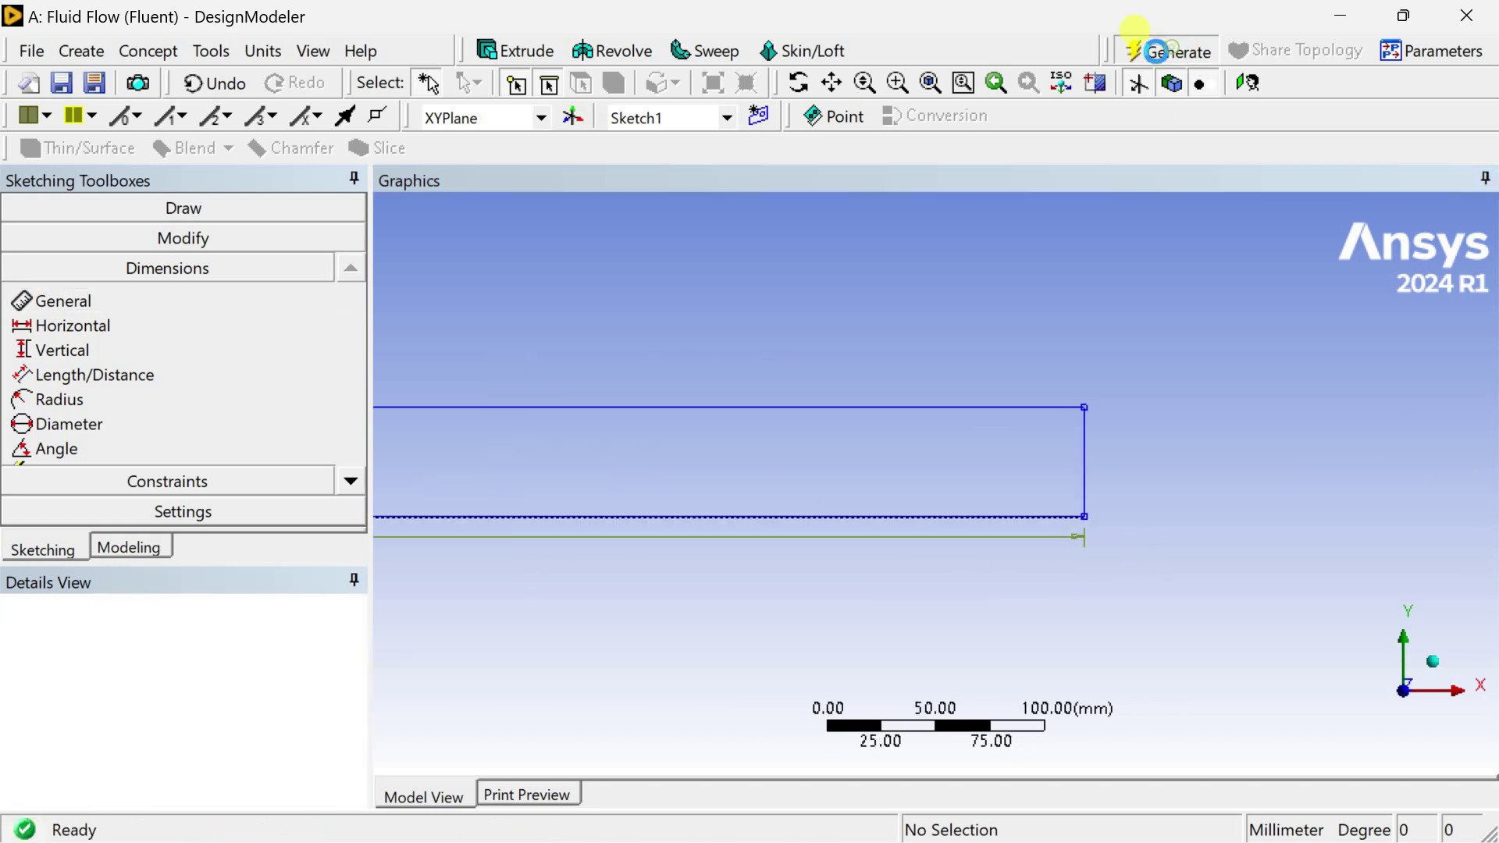
# Step: Create and generate a Surfaces From Sketches body from the rectangle sketch
pyautogui.click(164, 52)
pyautogui.click(149, 244)
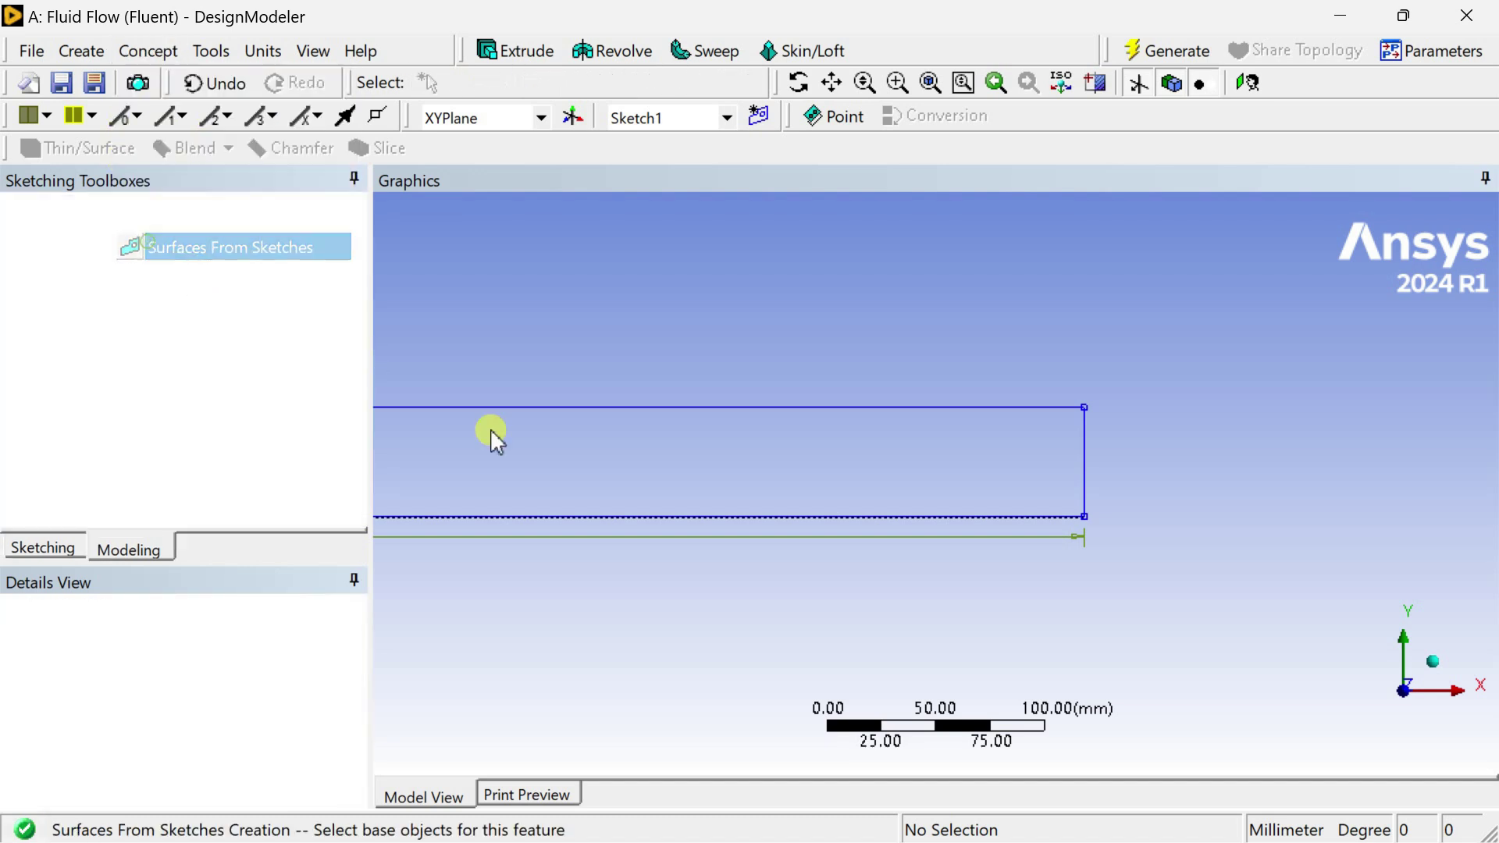
pyautogui.click(536, 408)
pyautogui.click(238, 662)
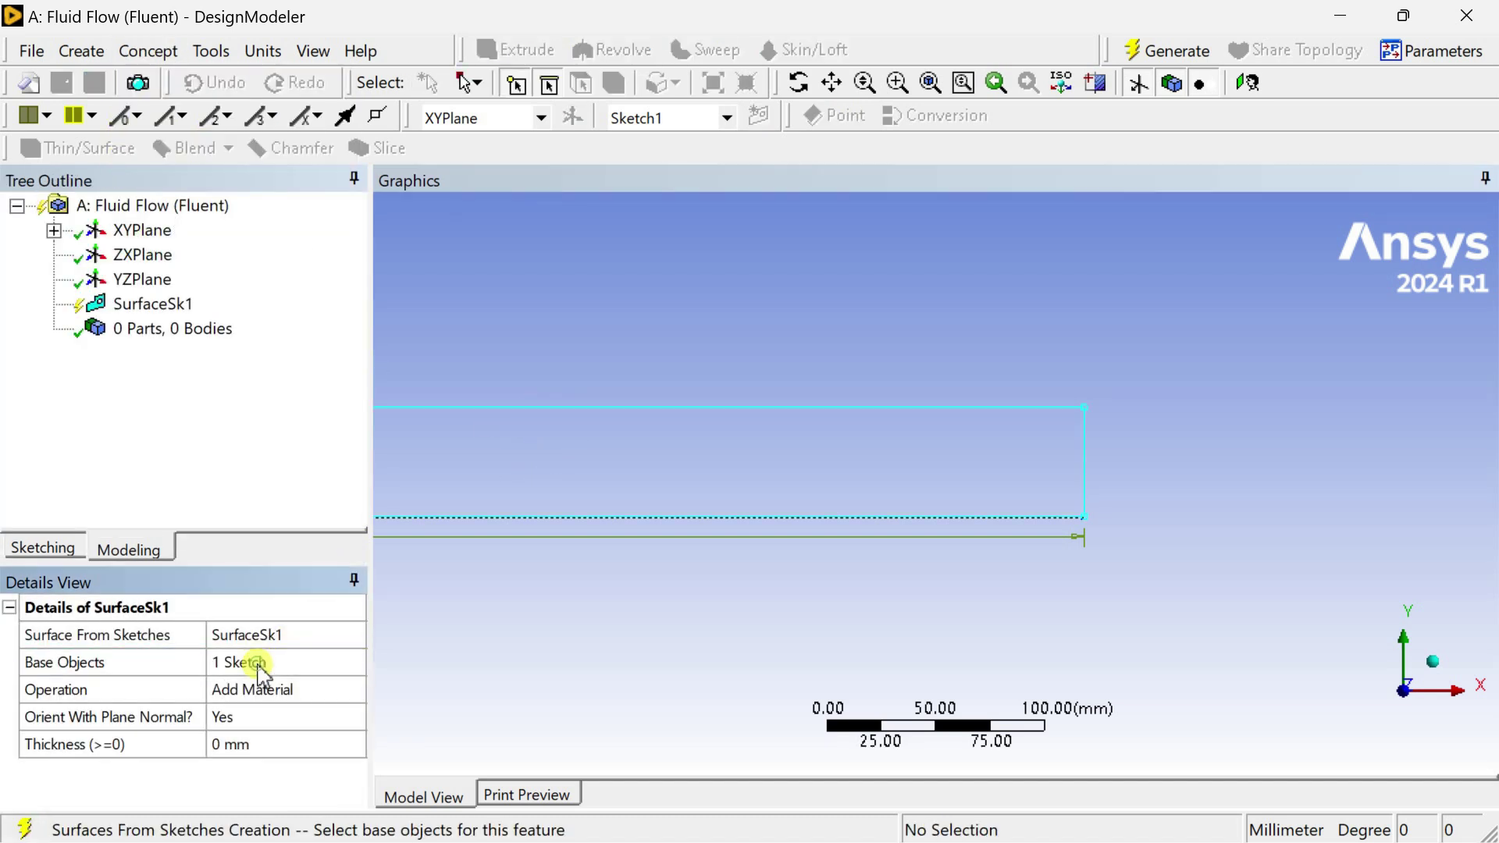
pyautogui.click(1169, 50)
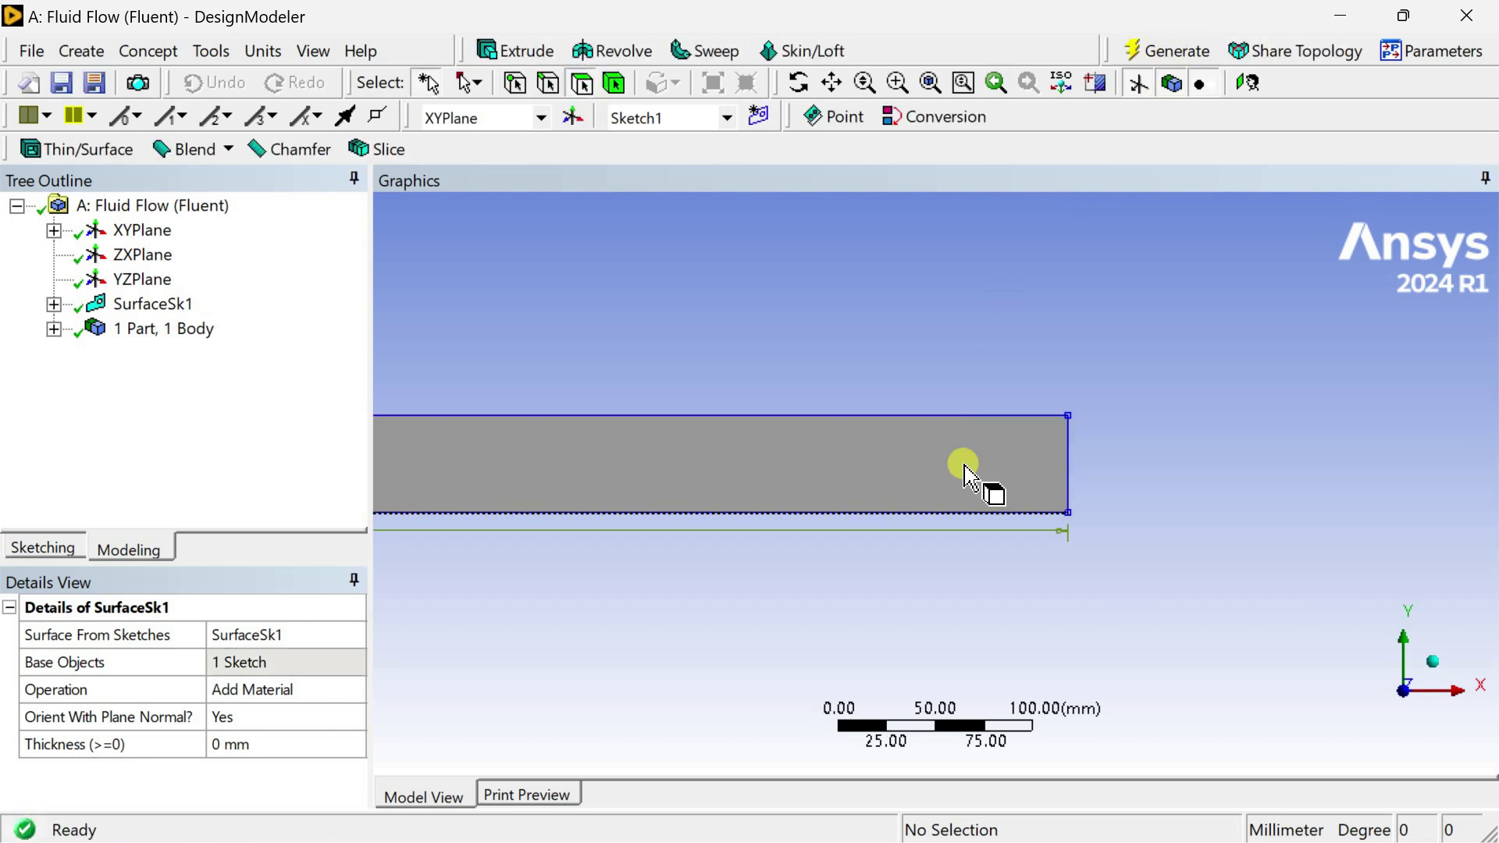
pyautogui.scroll(-4, 951, 488)
pyautogui.keyDown('ctrl'); pyautogui.moveTo(565, 538); pyautogui.dragTo(716, 529, button='middle'); pyautogui.keyUp('ctrl')
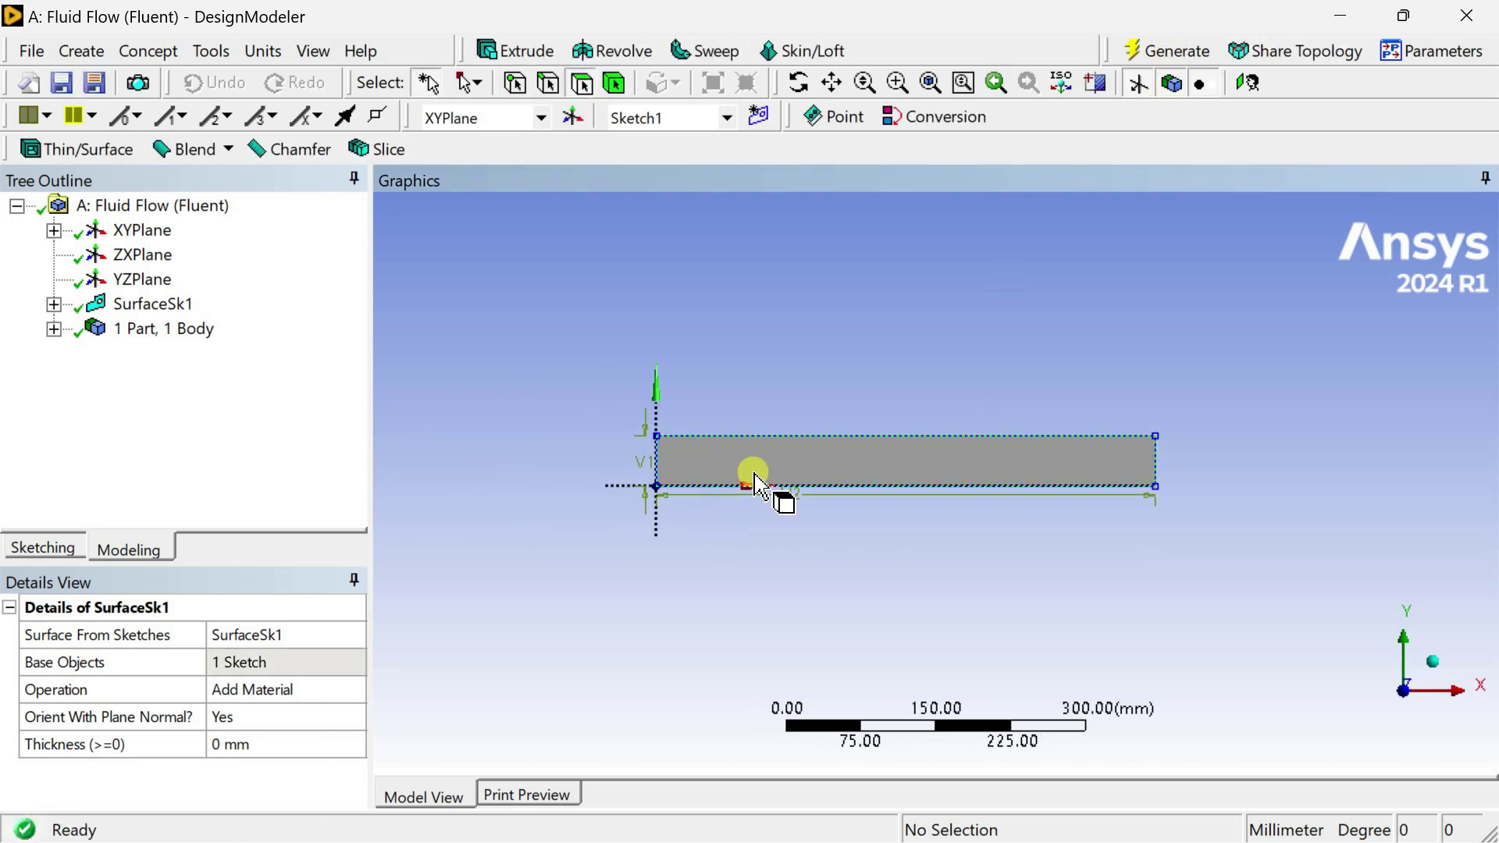
pyautogui.scroll(2, 758, 486)
# Step: Close DesignModeler and open the Mesh cell for editing
pyautogui.click(1489, 11)
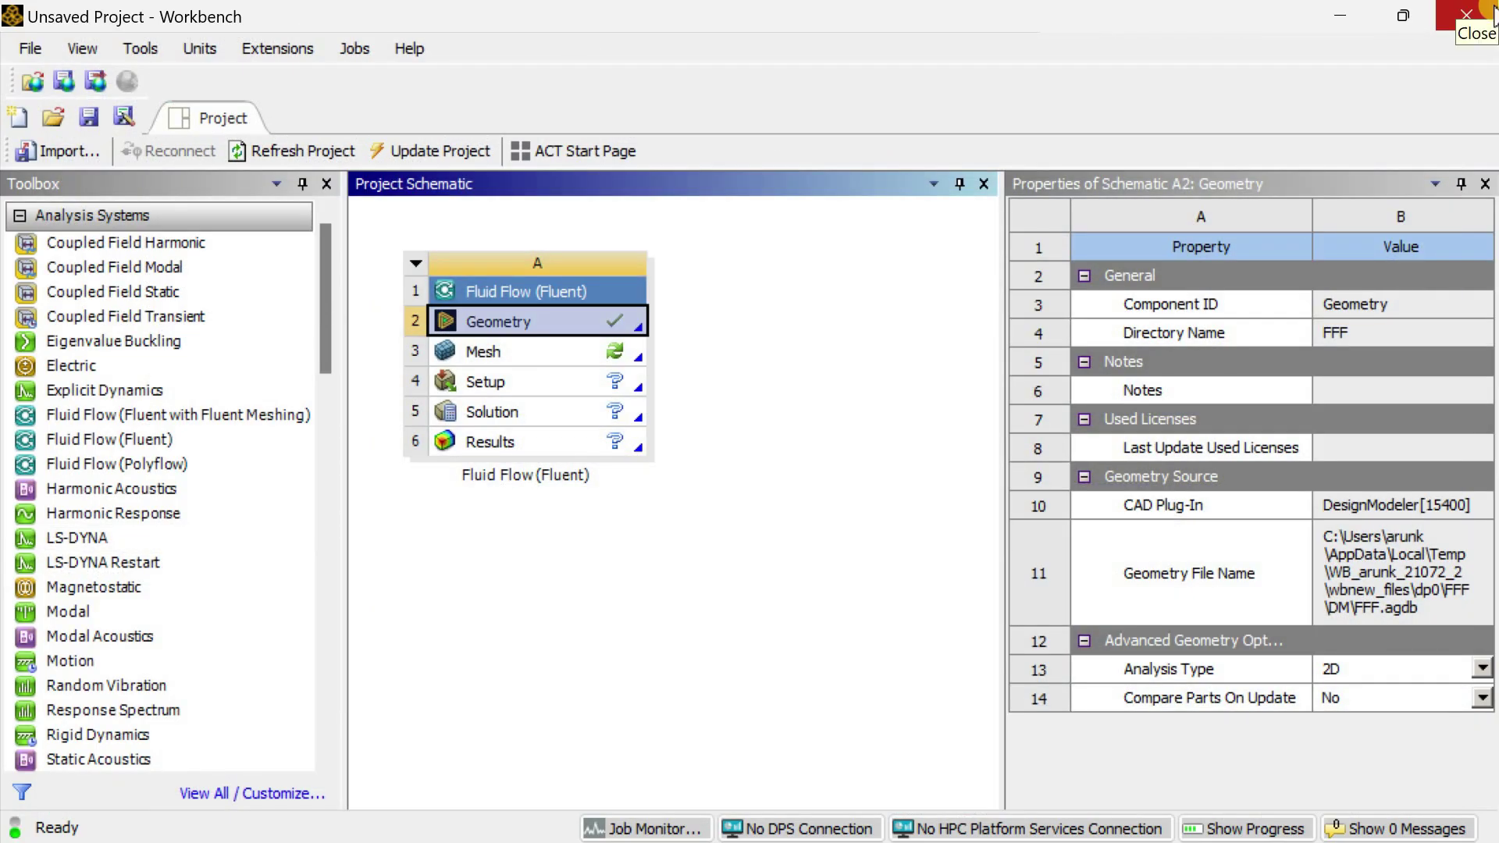
pyautogui.click(468, 353)
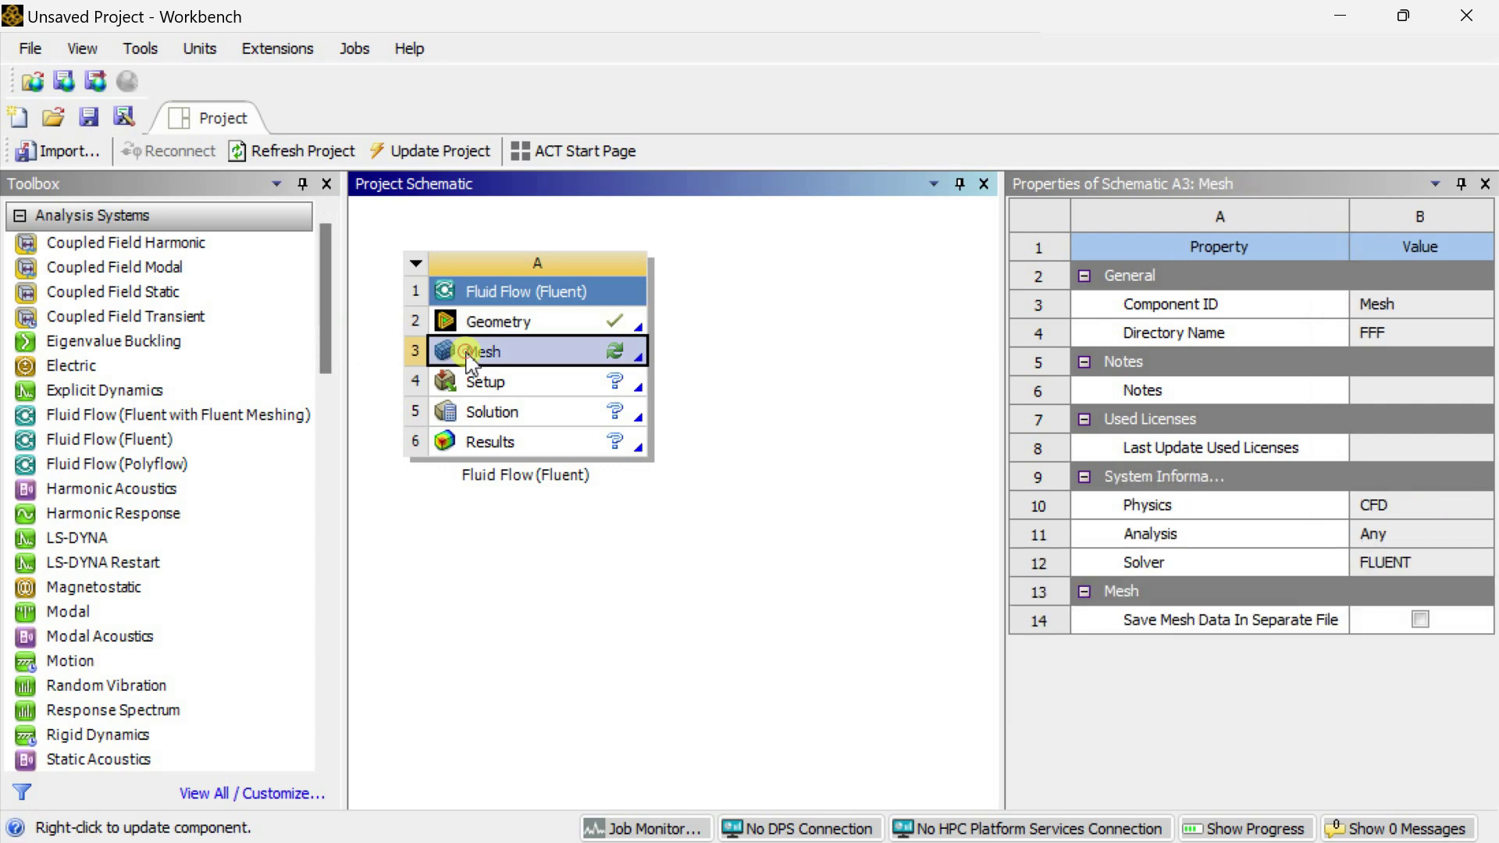
pyautogui.rightClick(468, 359)
pyautogui.click(492, 370)
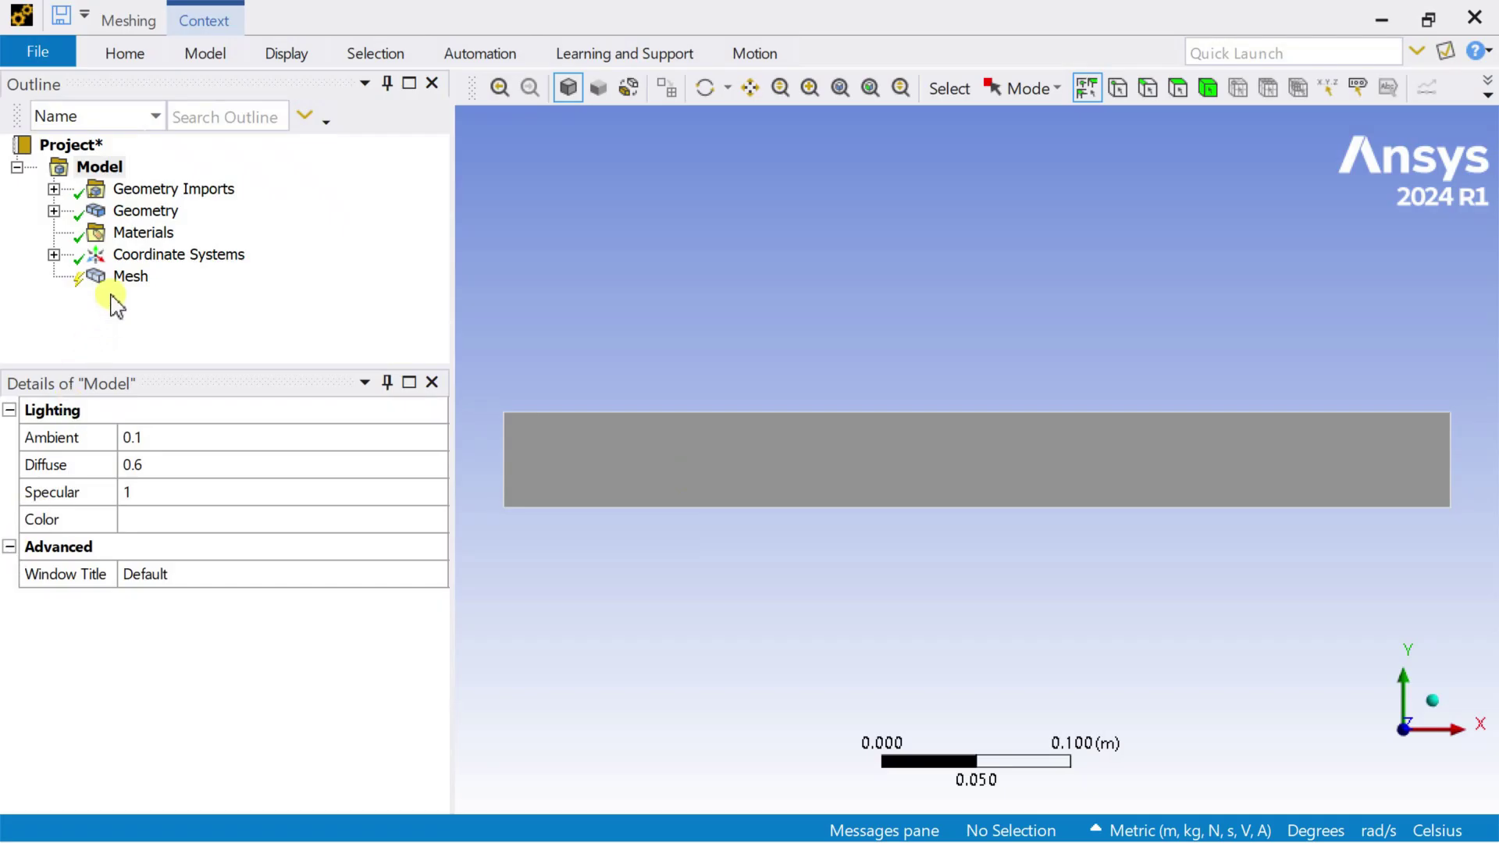
# Step: Turn on adaptive sizing at resolution 7 with a 0.002 m element size
pyautogui.click(131, 278)
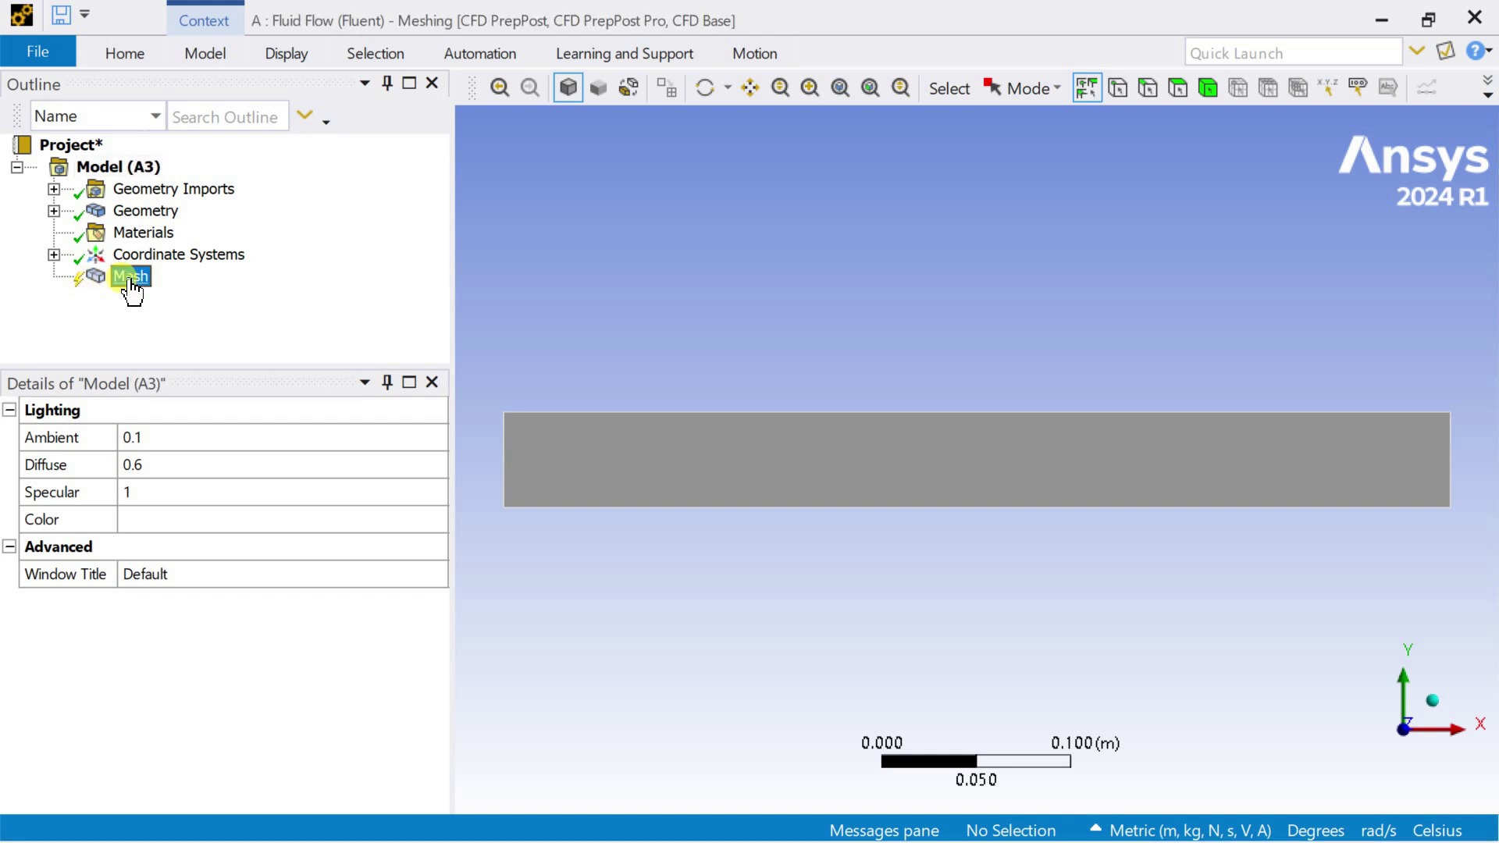
pyautogui.click(9, 629)
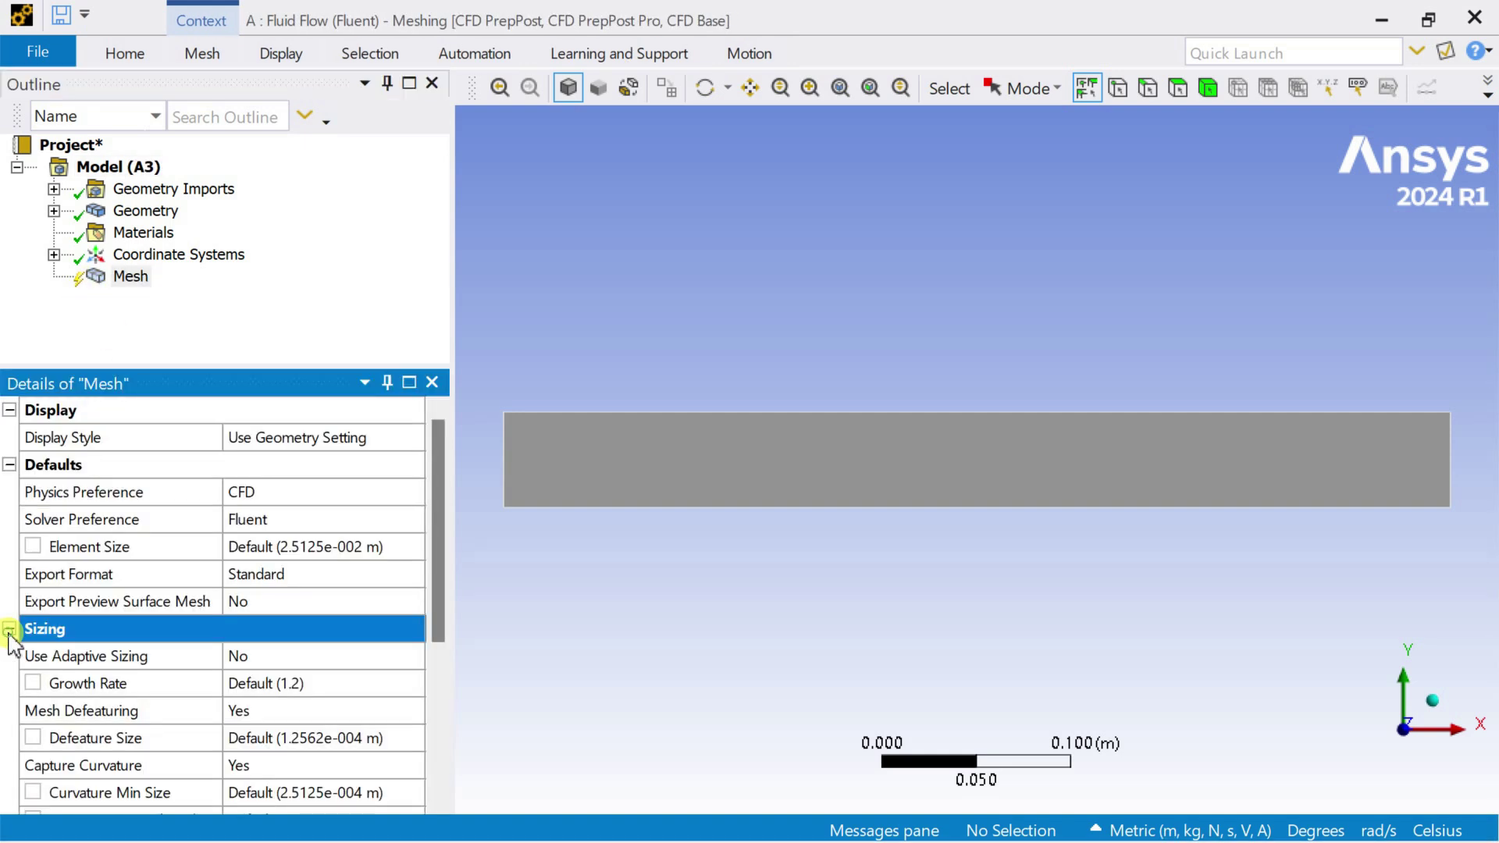
pyautogui.click(284, 656)
pyautogui.click(412, 656)
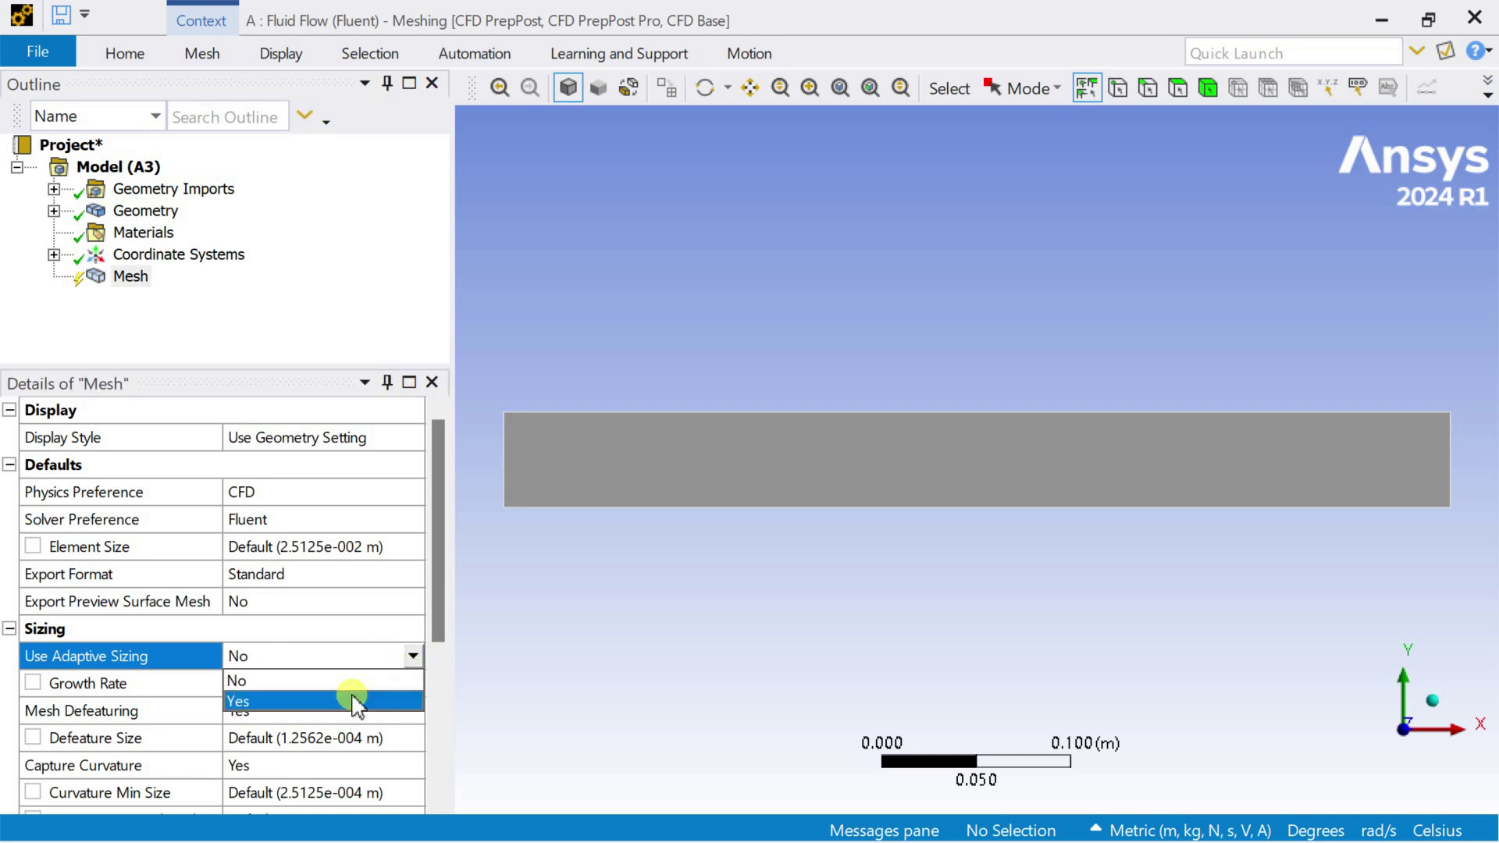
pyautogui.click(348, 699)
pyautogui.click(344, 687)
pyautogui.click(391, 684)
pyautogui.click(390, 684)
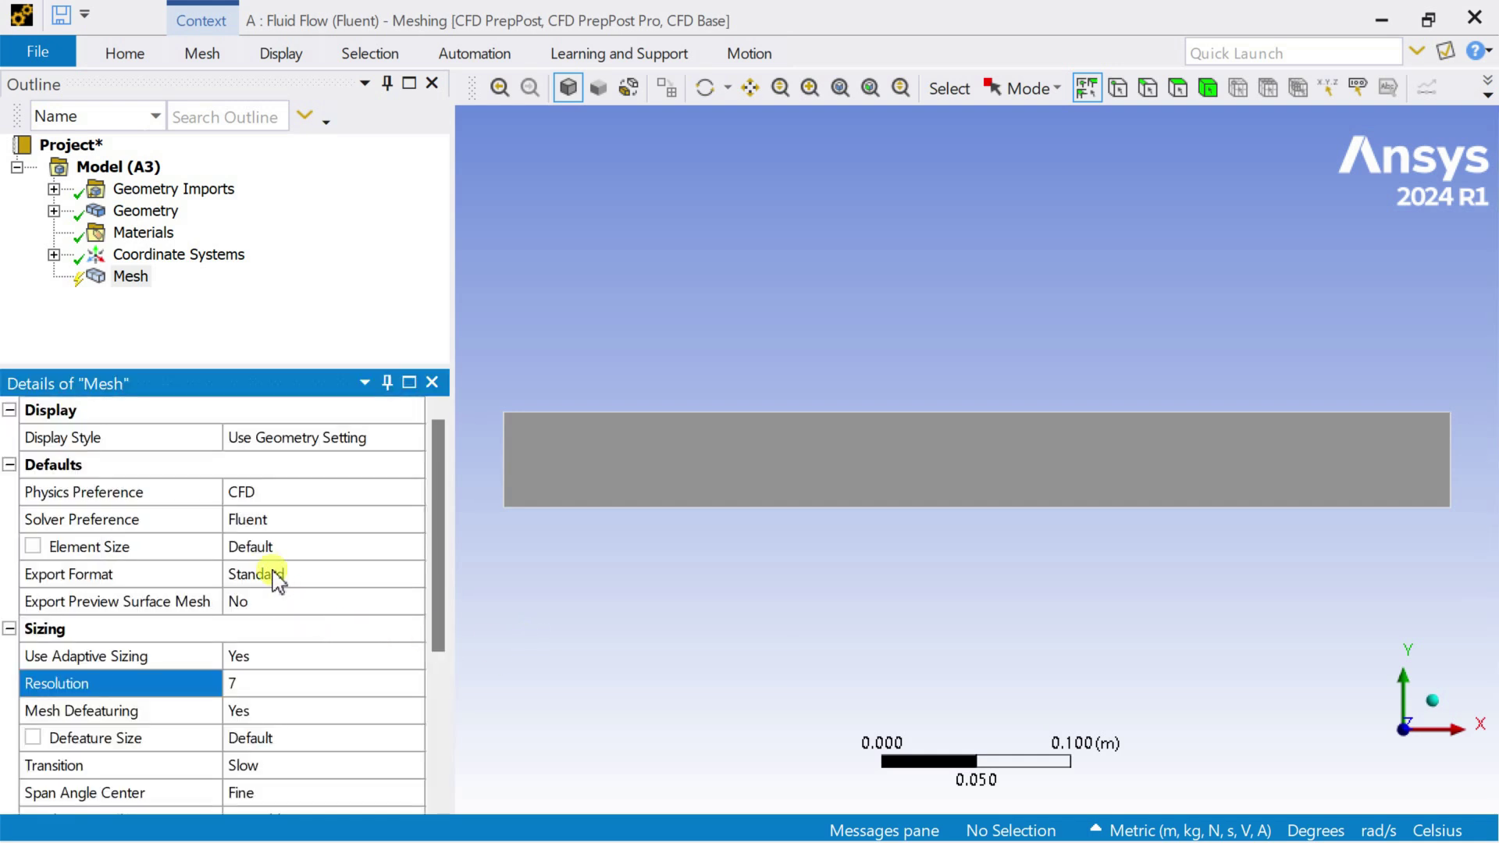
pyautogui.click(264, 548)
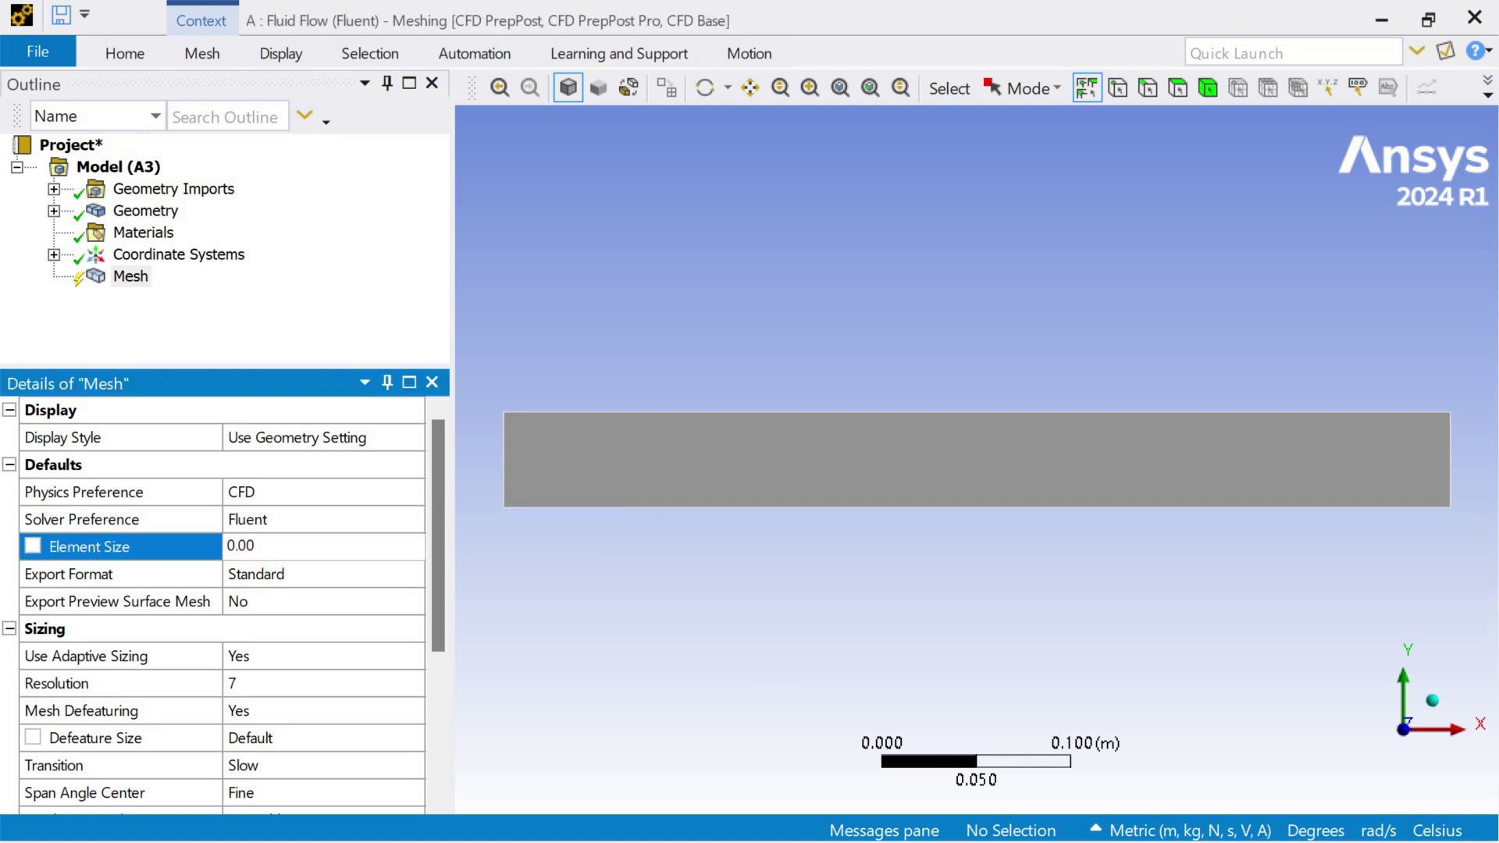
pyautogui.write('0.002')
pyautogui.press('Return')
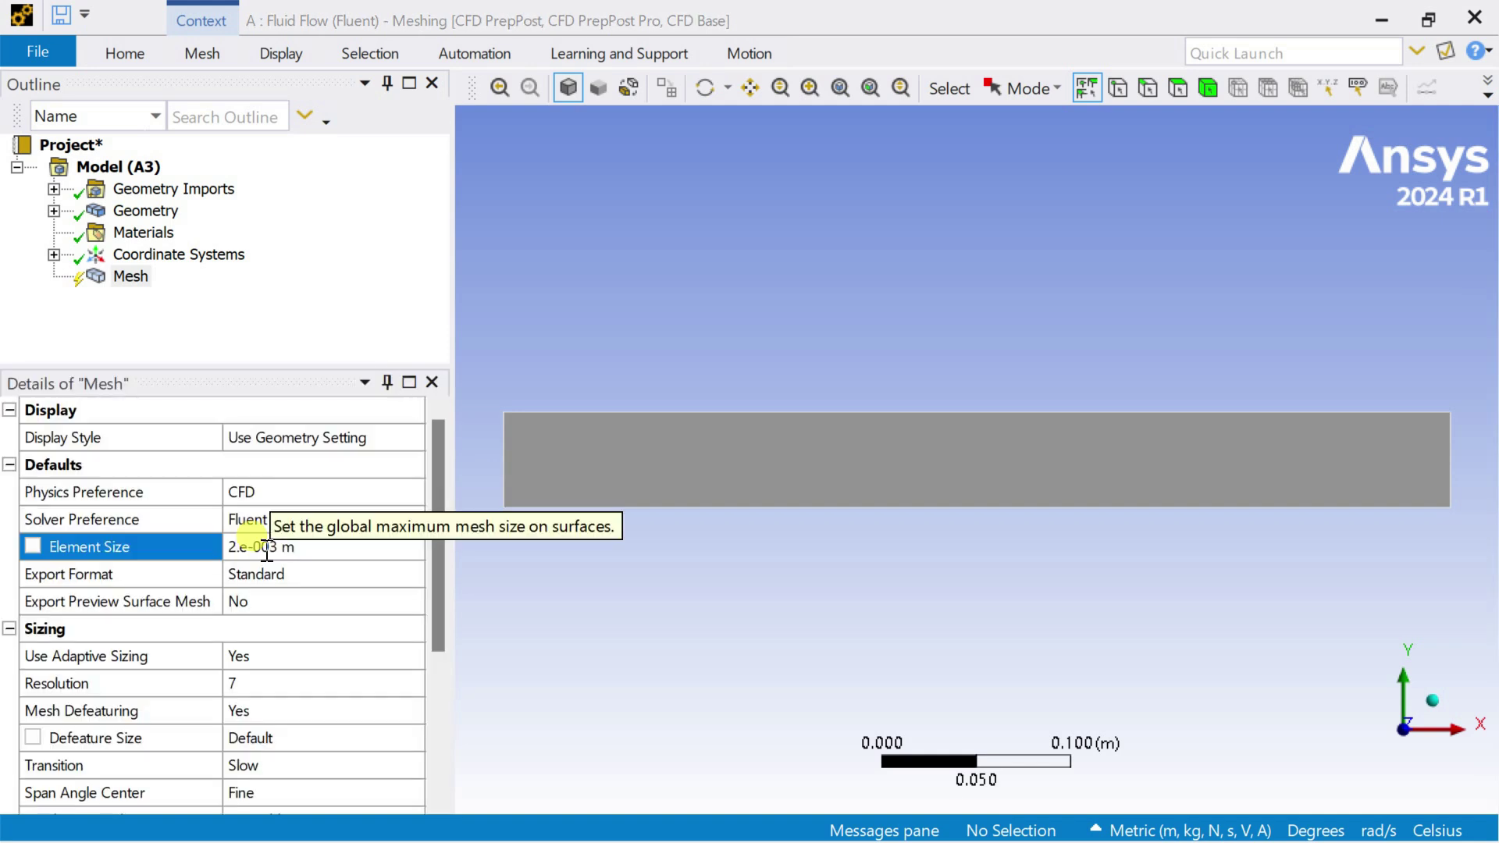
# Step: Generate the mesh for the channel
pyautogui.click(134, 279)
pyautogui.rightClick(134, 279)
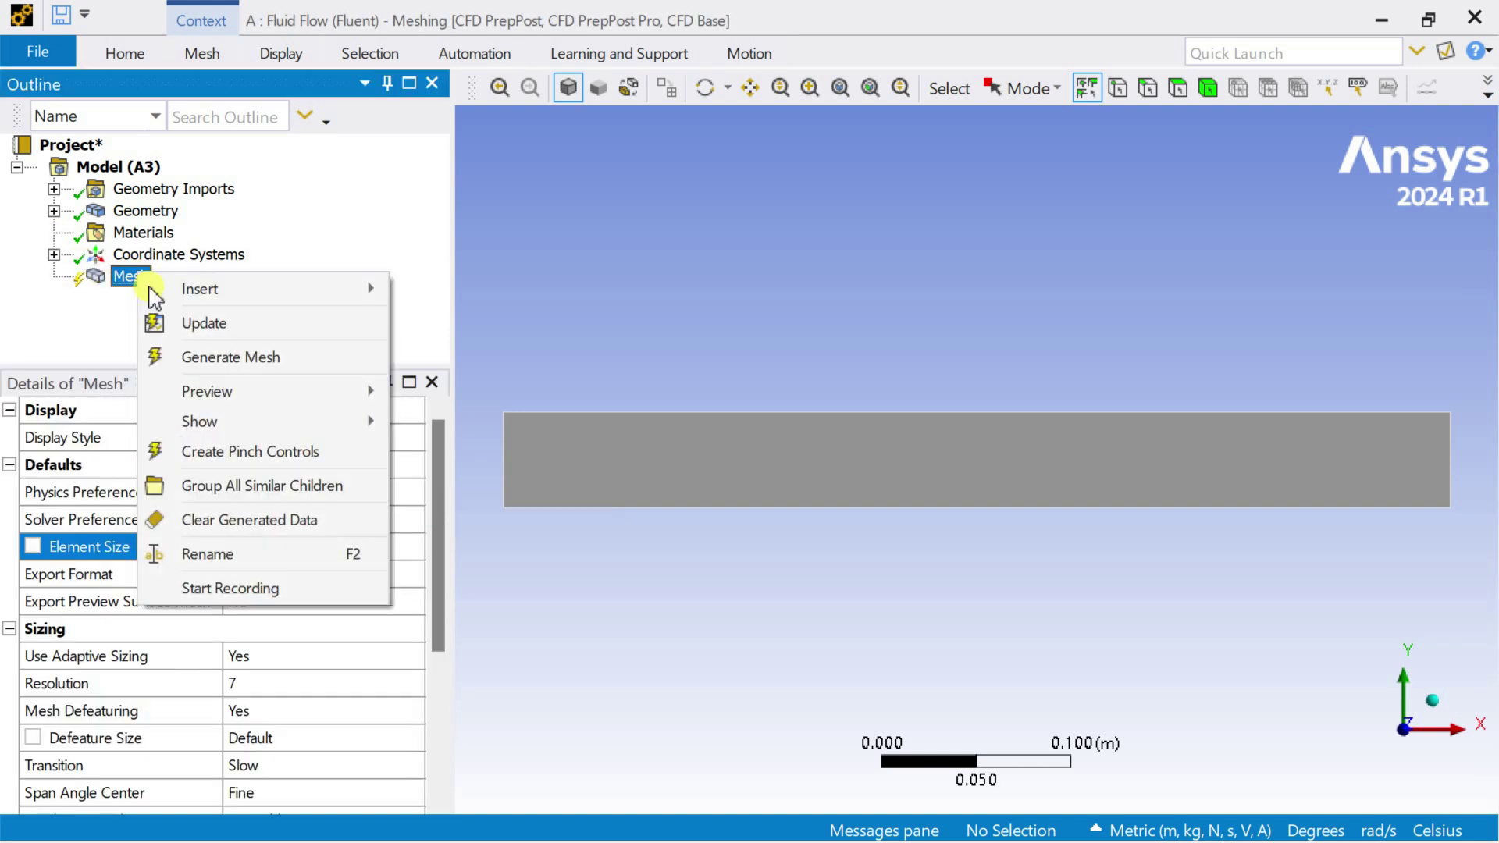
pyautogui.click(192, 353)
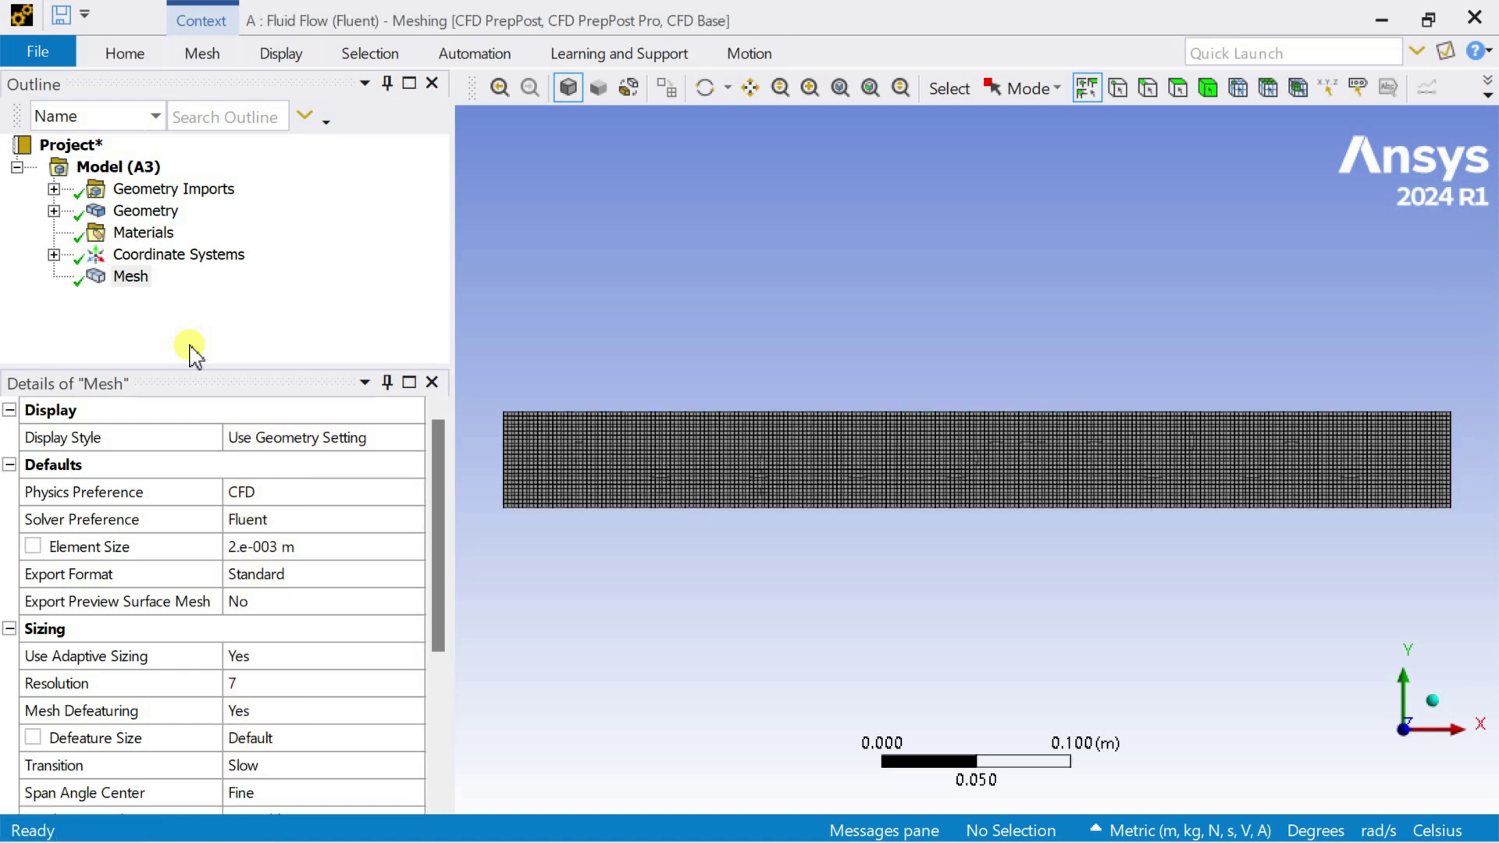
pyautogui.scroll(8, 931, 531)
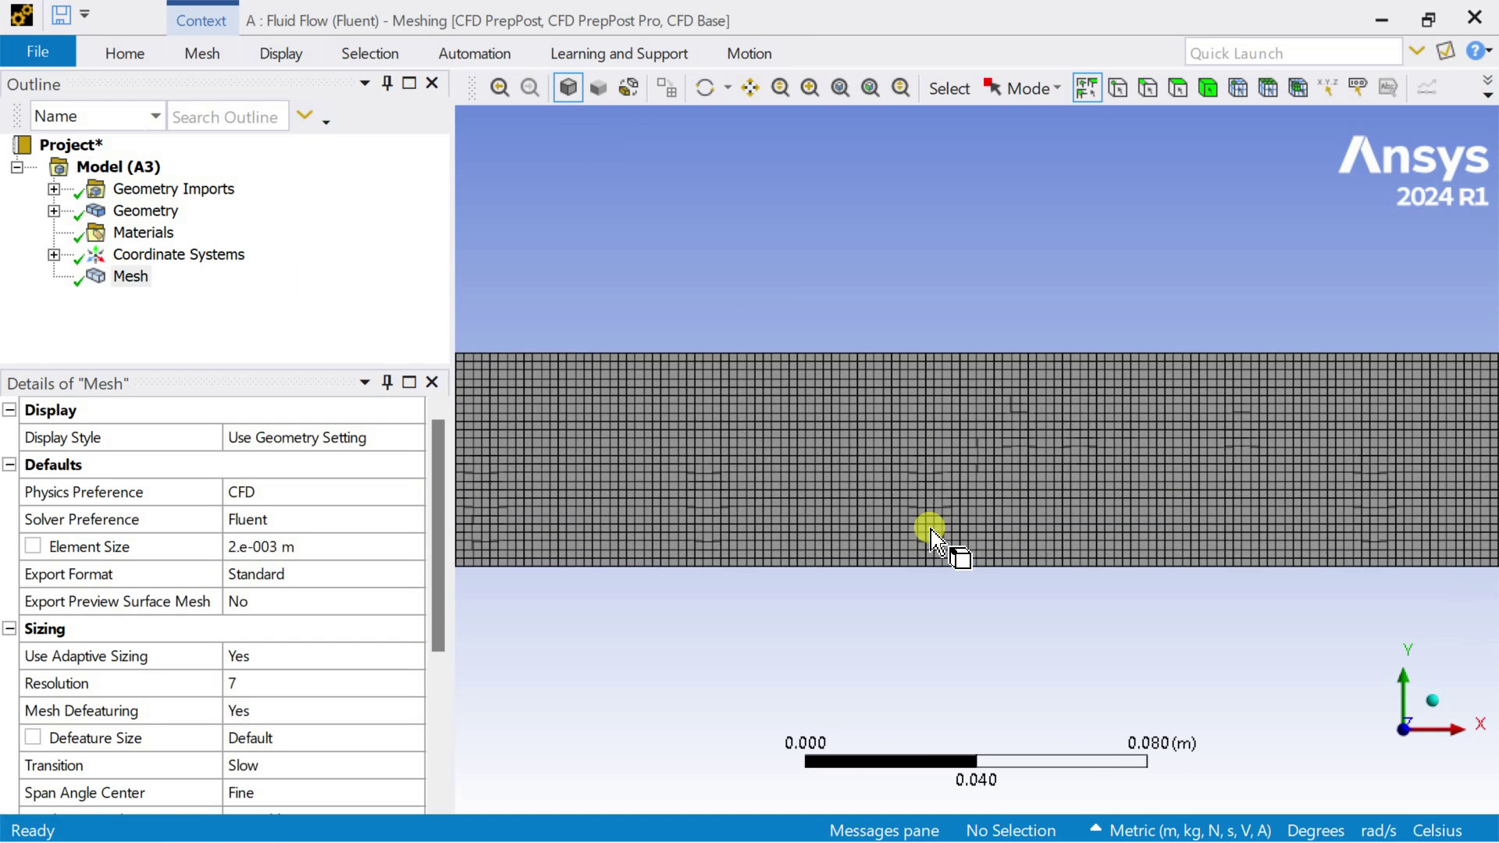
pyautogui.scroll(-10, 931, 531)
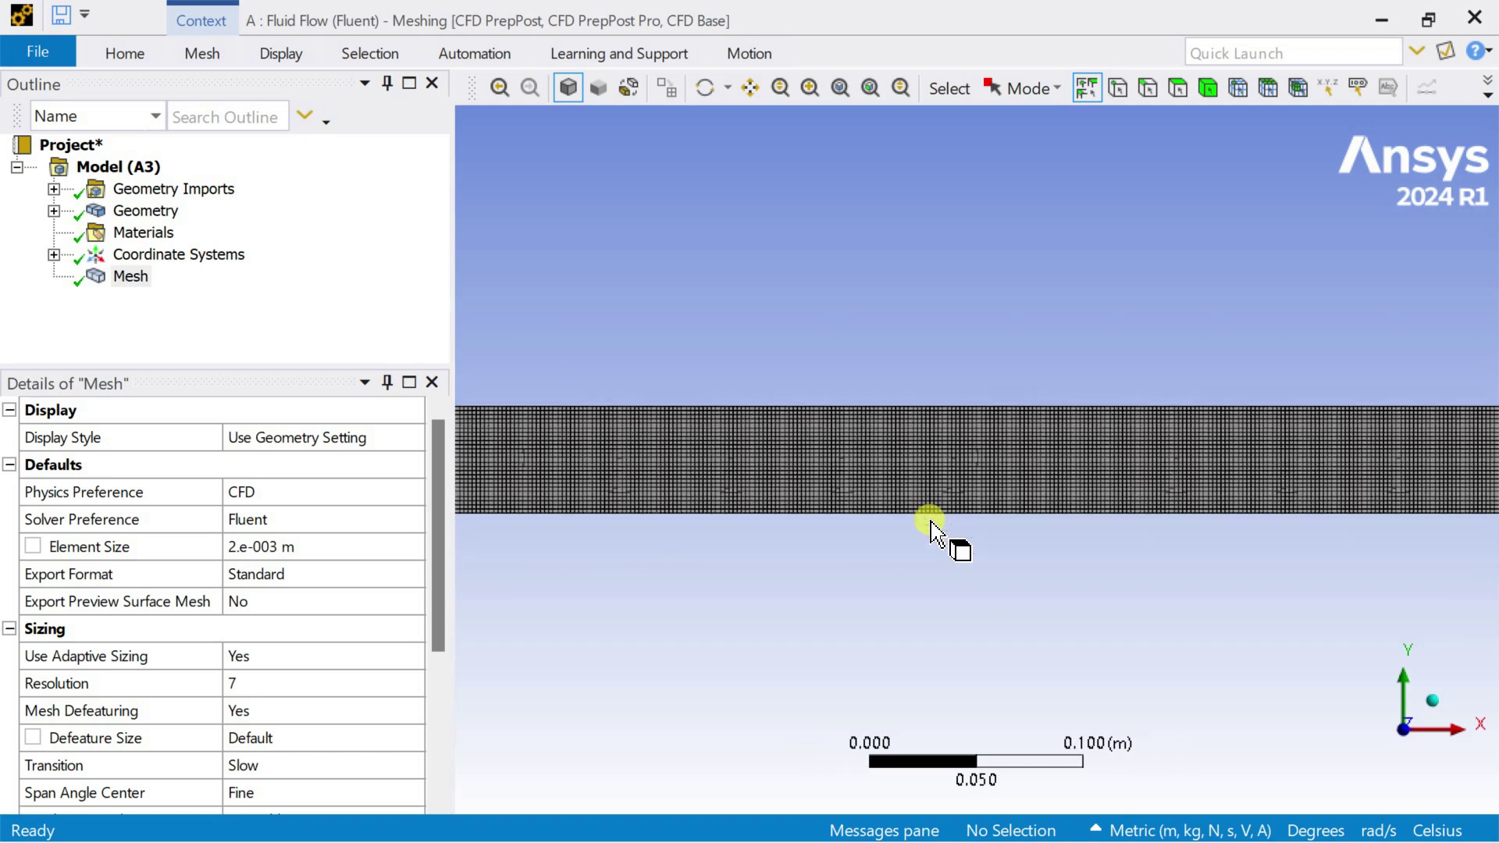
# Step: Add a Face Meshing control scoped to the channel face
pyautogui.click(129, 278)
pyautogui.rightClick(129, 278)
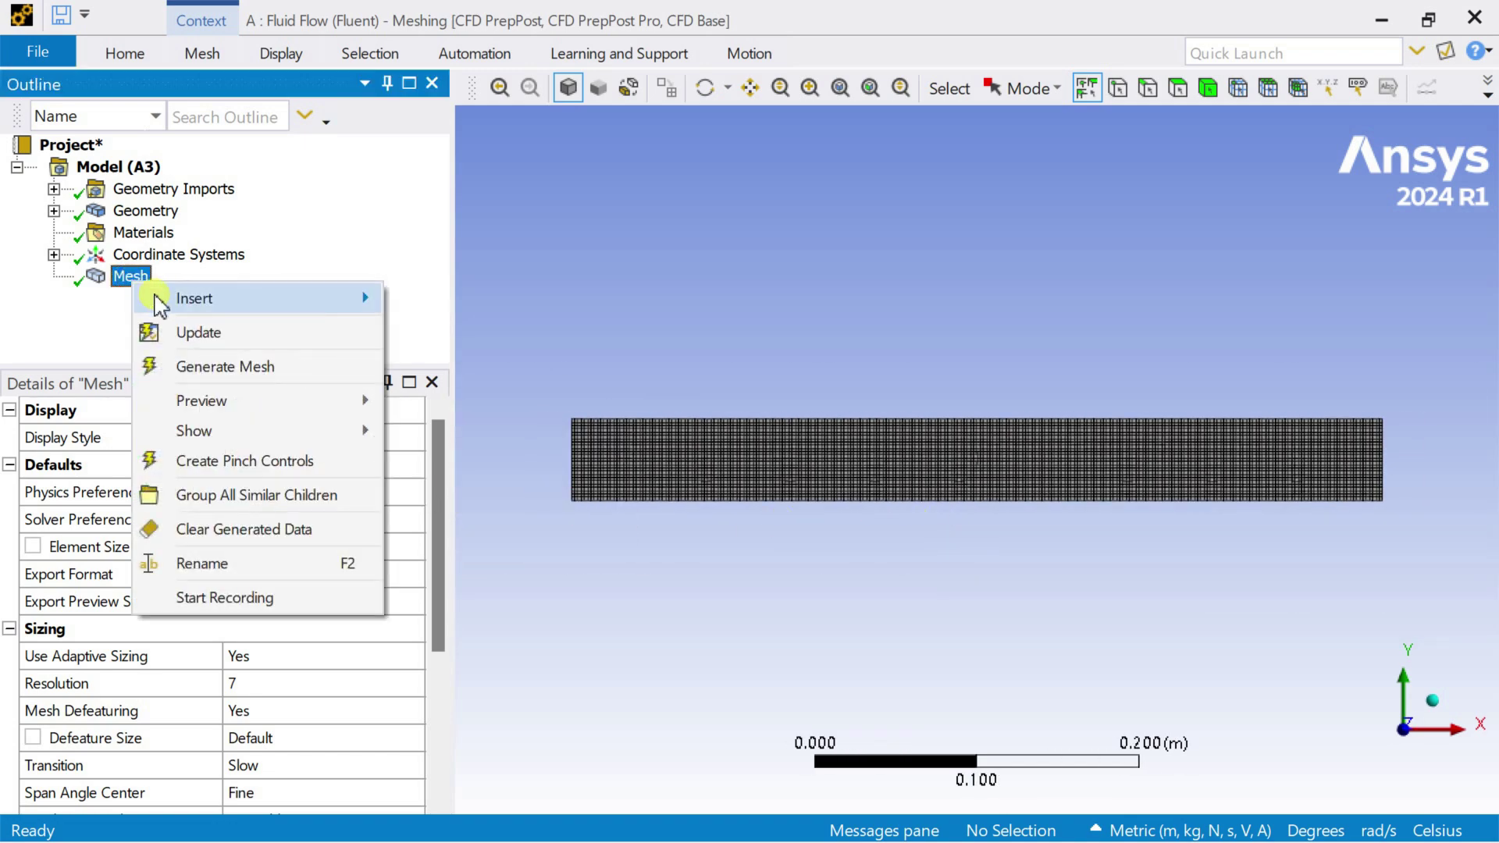
pyautogui.moveTo(320, 300)
pyautogui.click(465, 328)
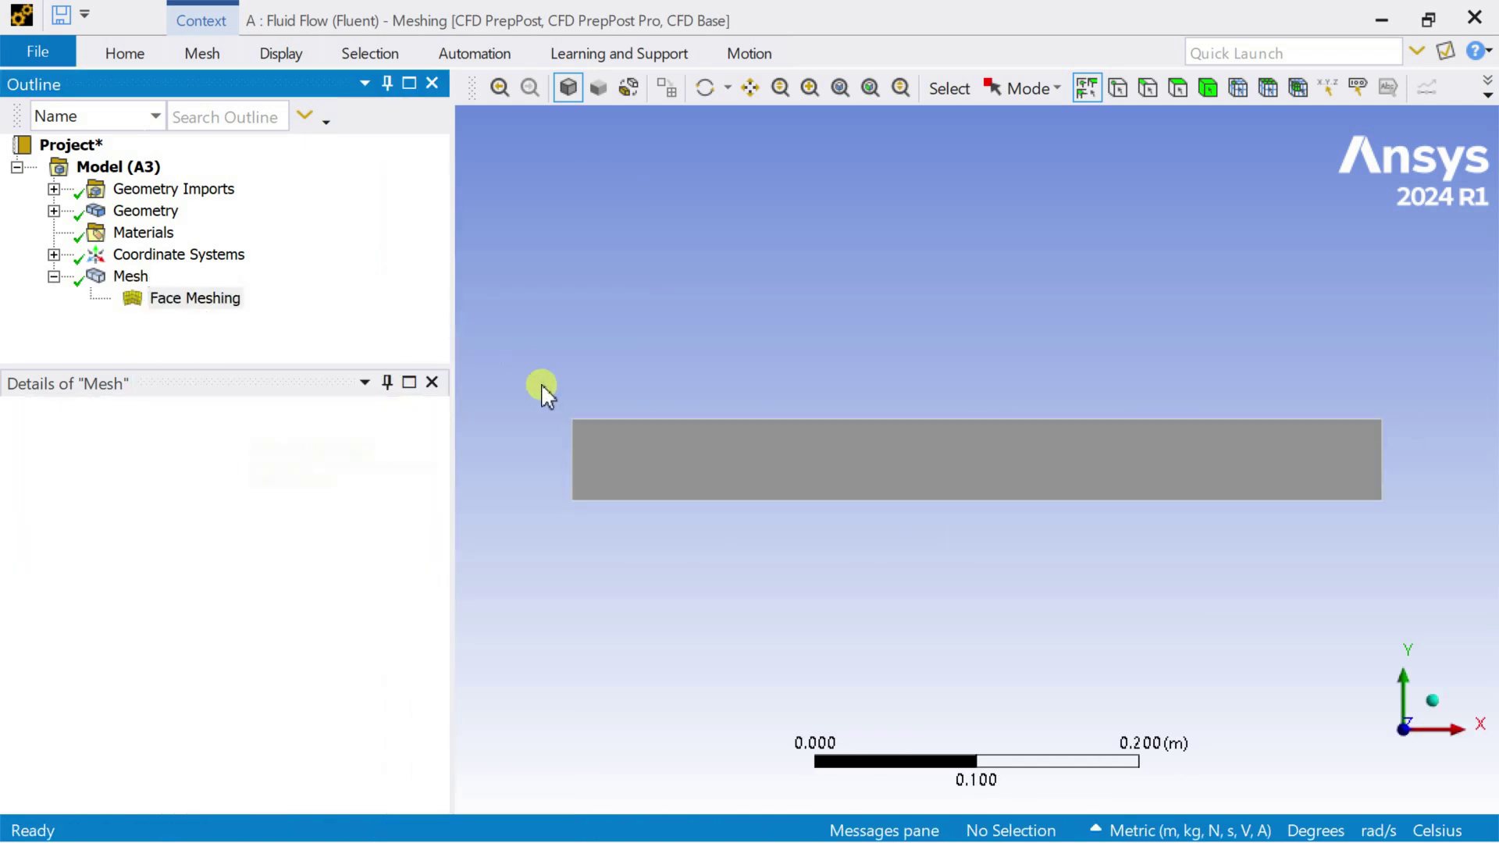
pyautogui.click(719, 478)
pyautogui.click(281, 464)
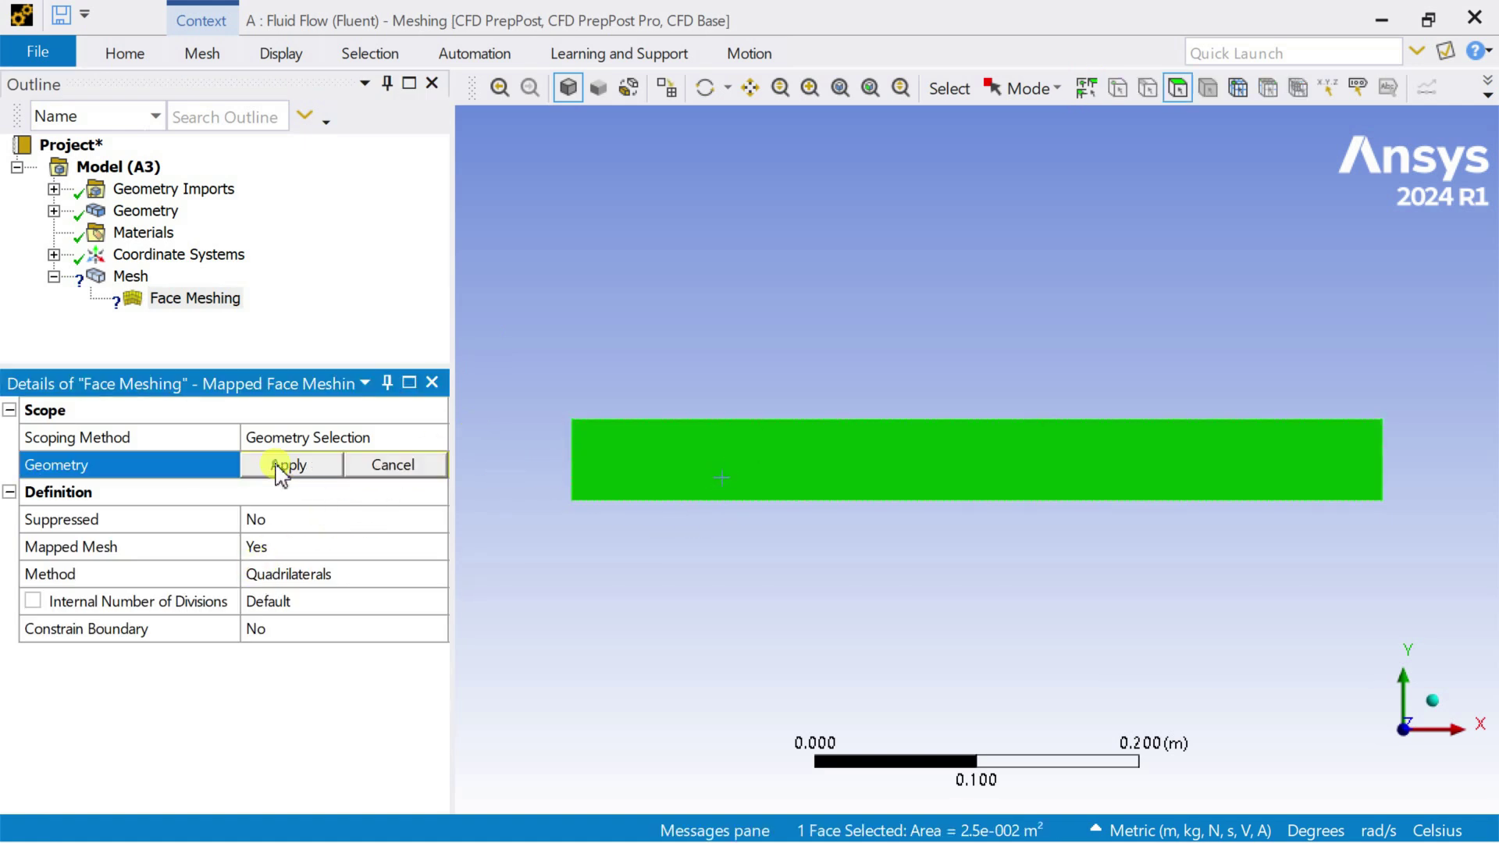
pyautogui.click(282, 464)
# Step: Regenerate the mesh with the face meshing control and zoom in on the quad cells
pyautogui.rightClick(127, 278)
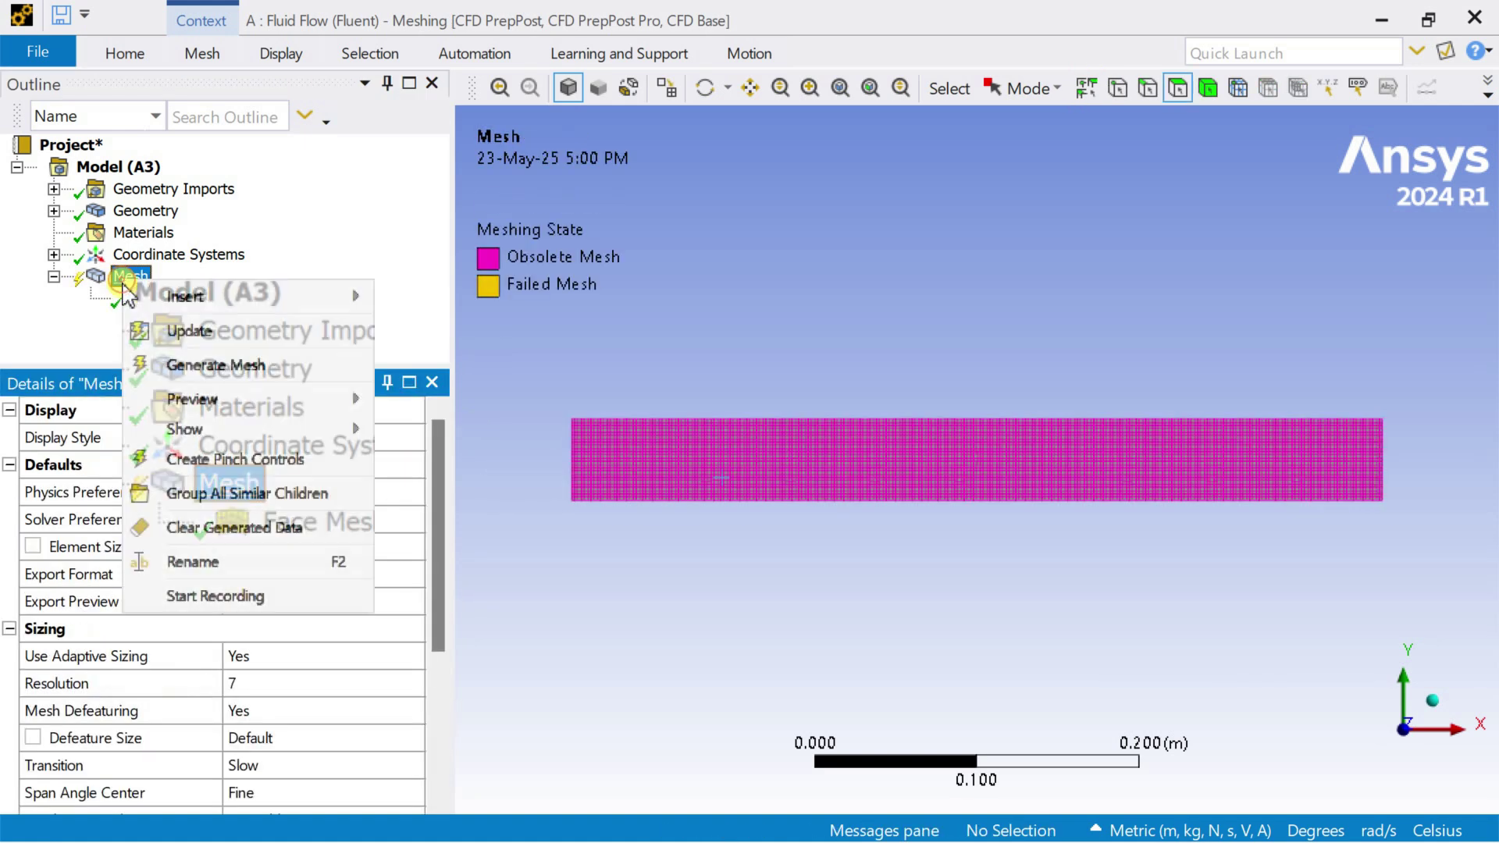
pyautogui.click(202, 367)
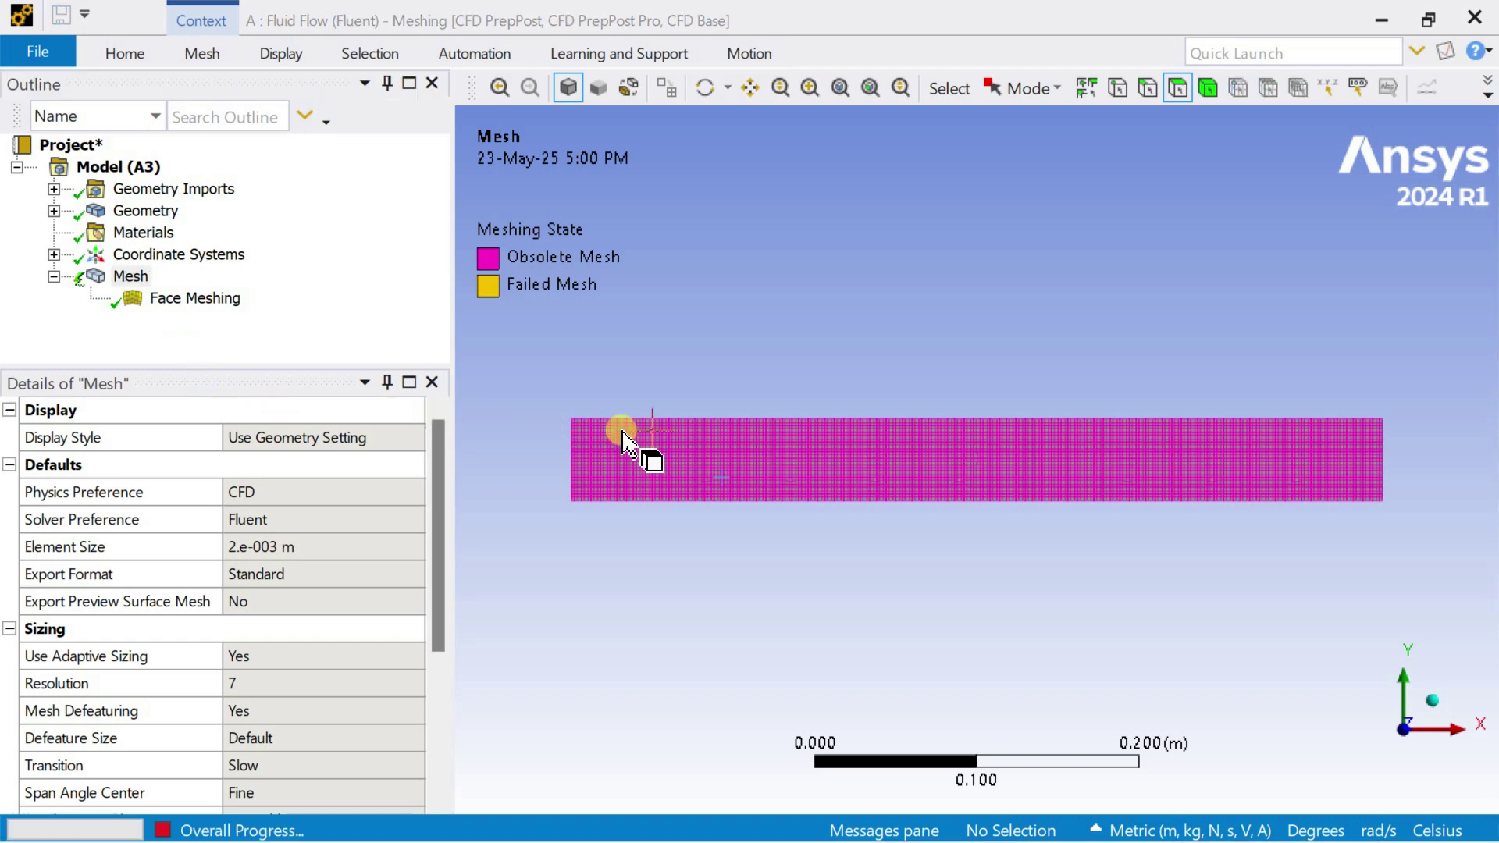
pyautogui.scroll(10, 579, 459)
pyautogui.scroll(4, 579, 459)
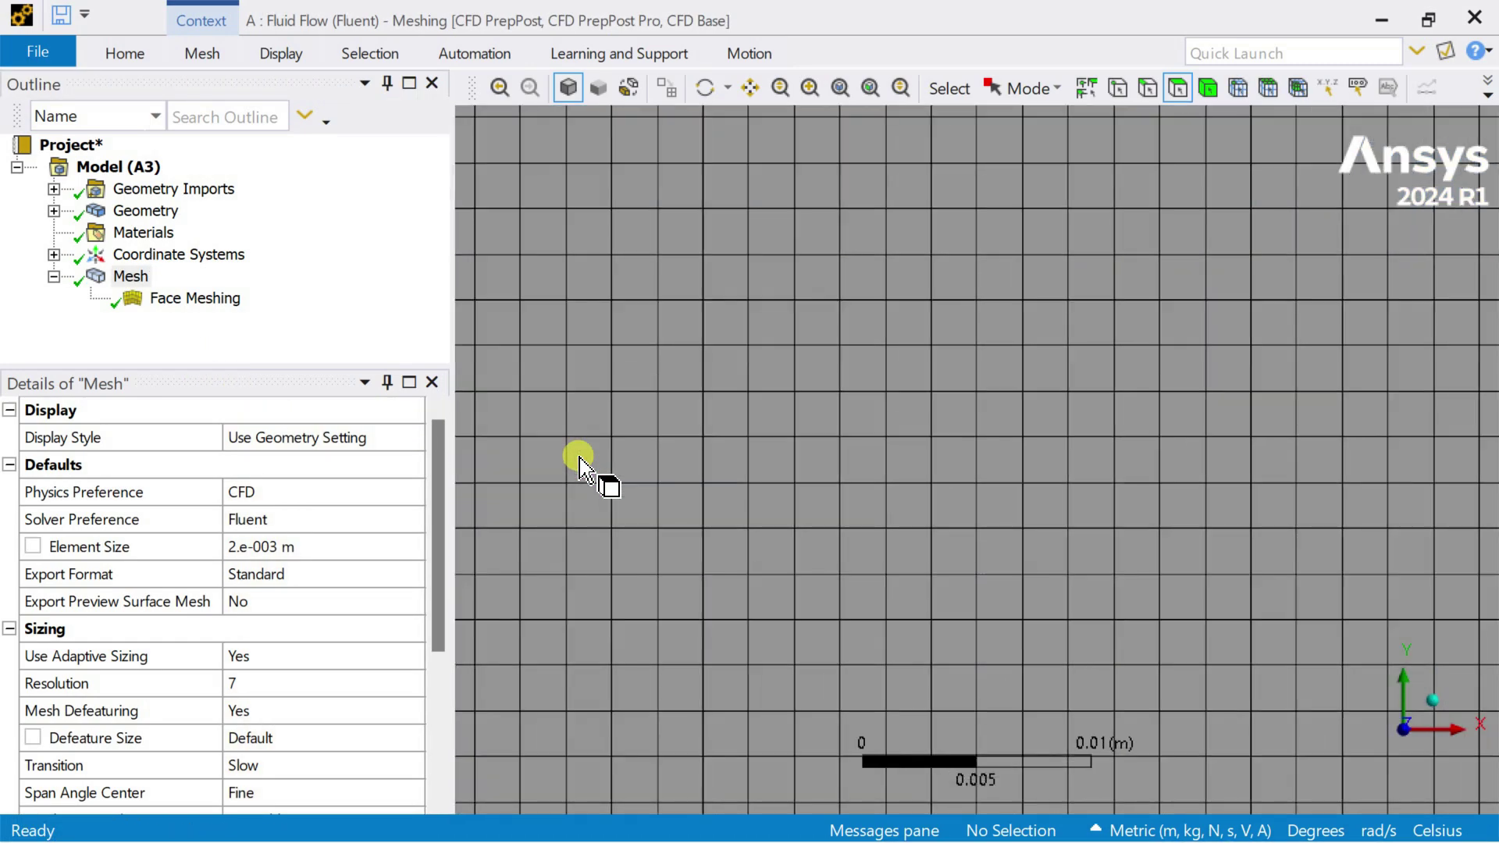
pyautogui.scroll(-5, 579, 459)
pyautogui.scroll(-10, 579, 459)
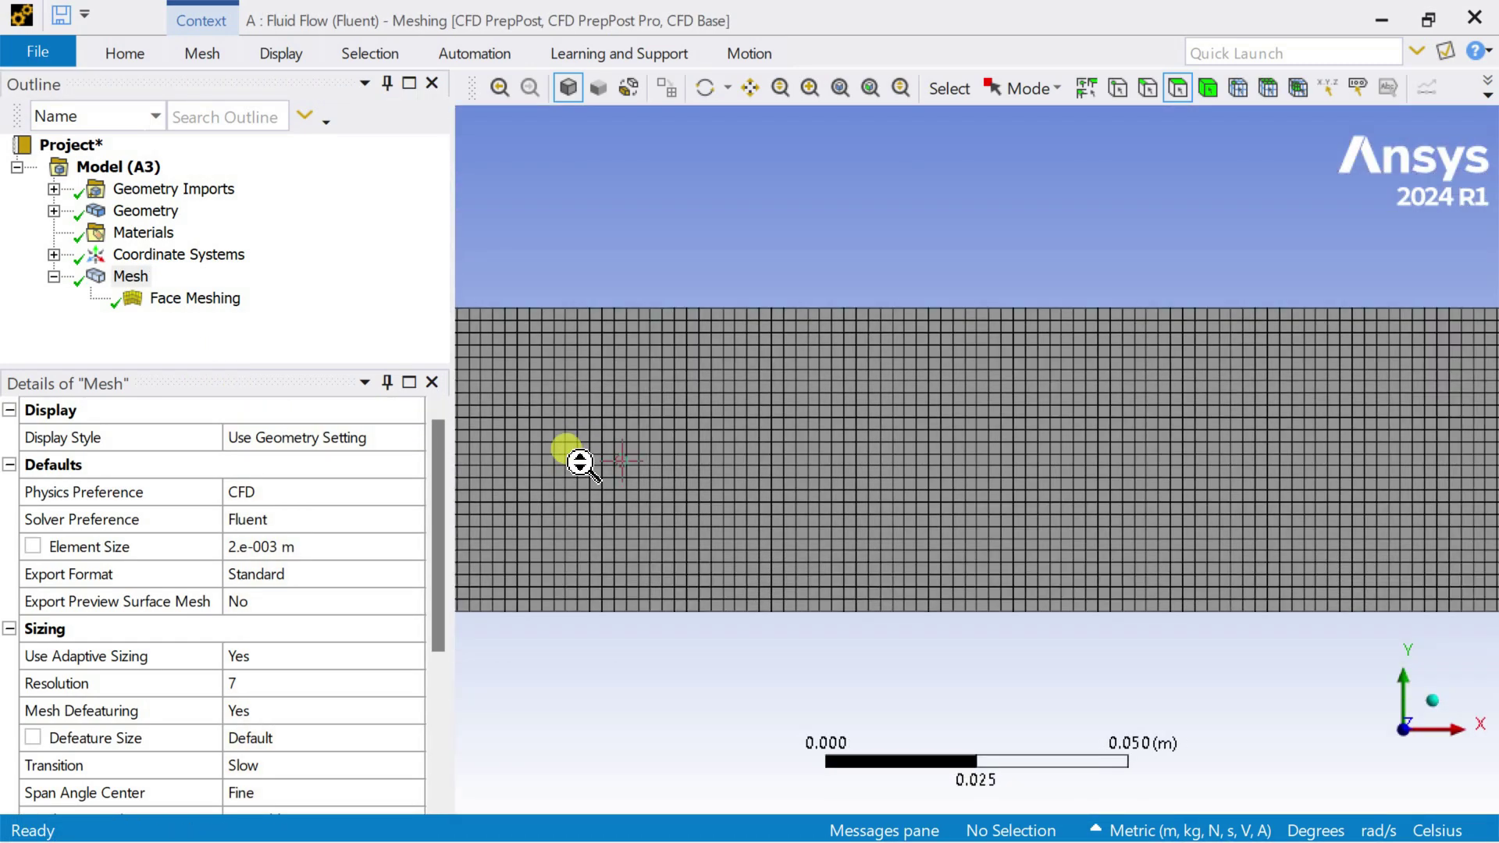
# Step: Switch to the Edge selection filter and select the channel's left edge
pyautogui.keyDown('ctrl'); pyautogui.moveTo(587, 479); pyautogui.dragTo(759, 508, button='middle'); pyautogui.keyUp('ctrl')
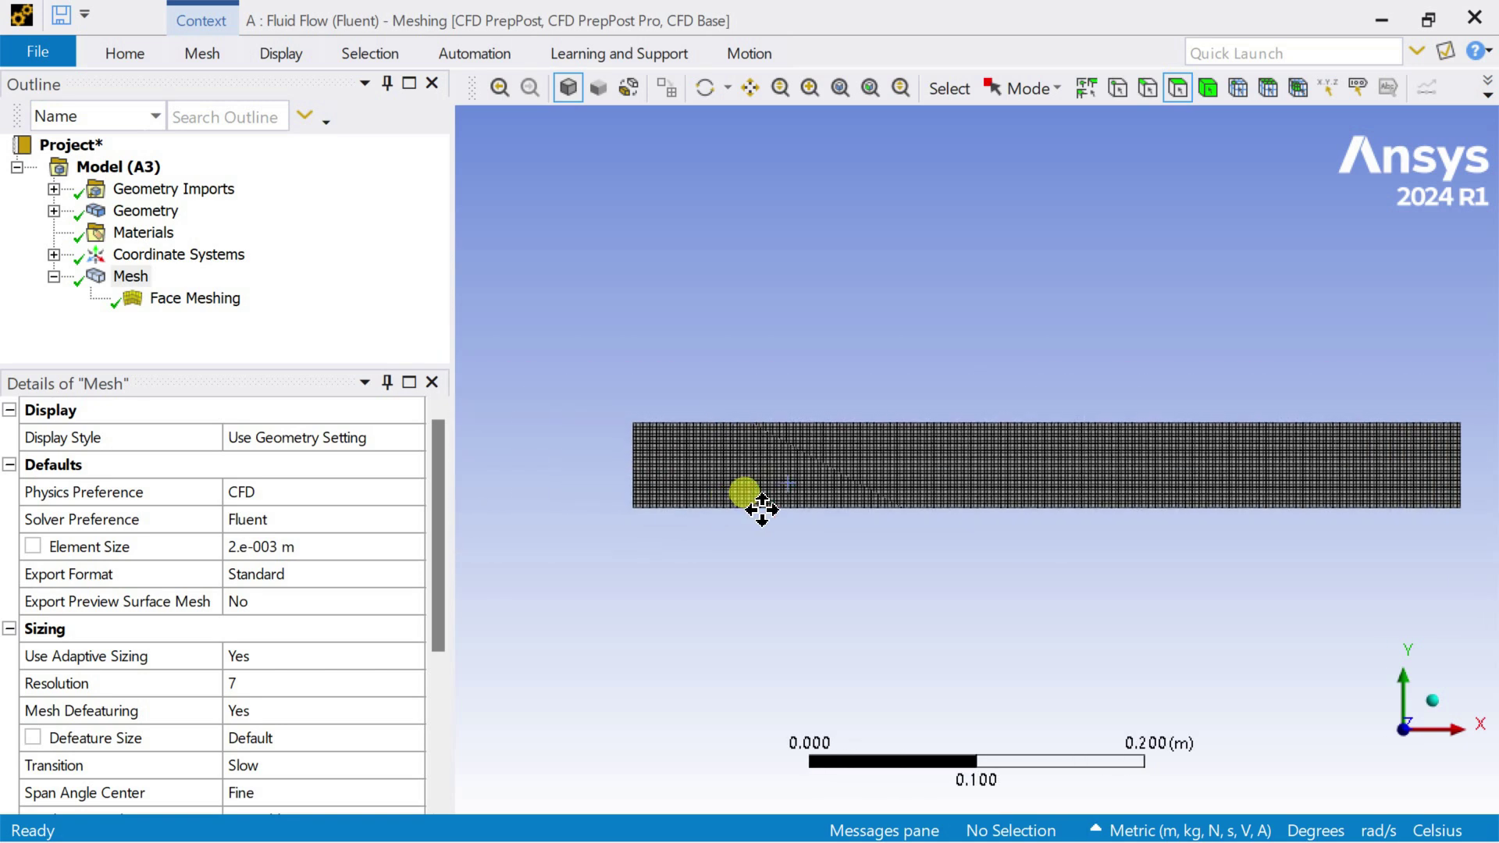
pyautogui.click(1145, 88)
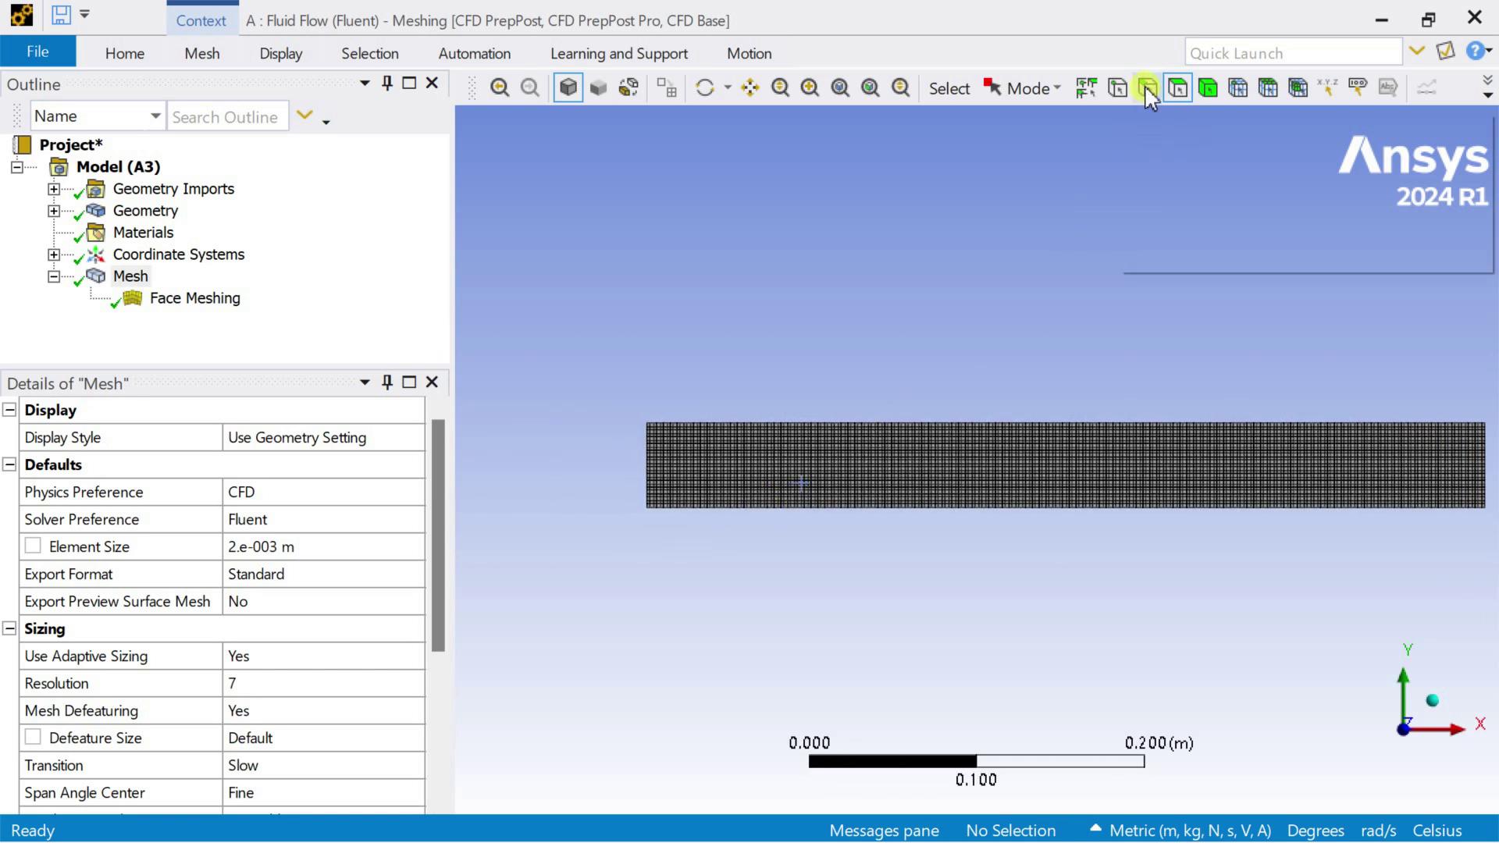
pyautogui.click(647, 476)
# Step: Create named selections 'inlet' on the left edge and 'outlet' on the right edge
pyautogui.rightClick(647, 476)
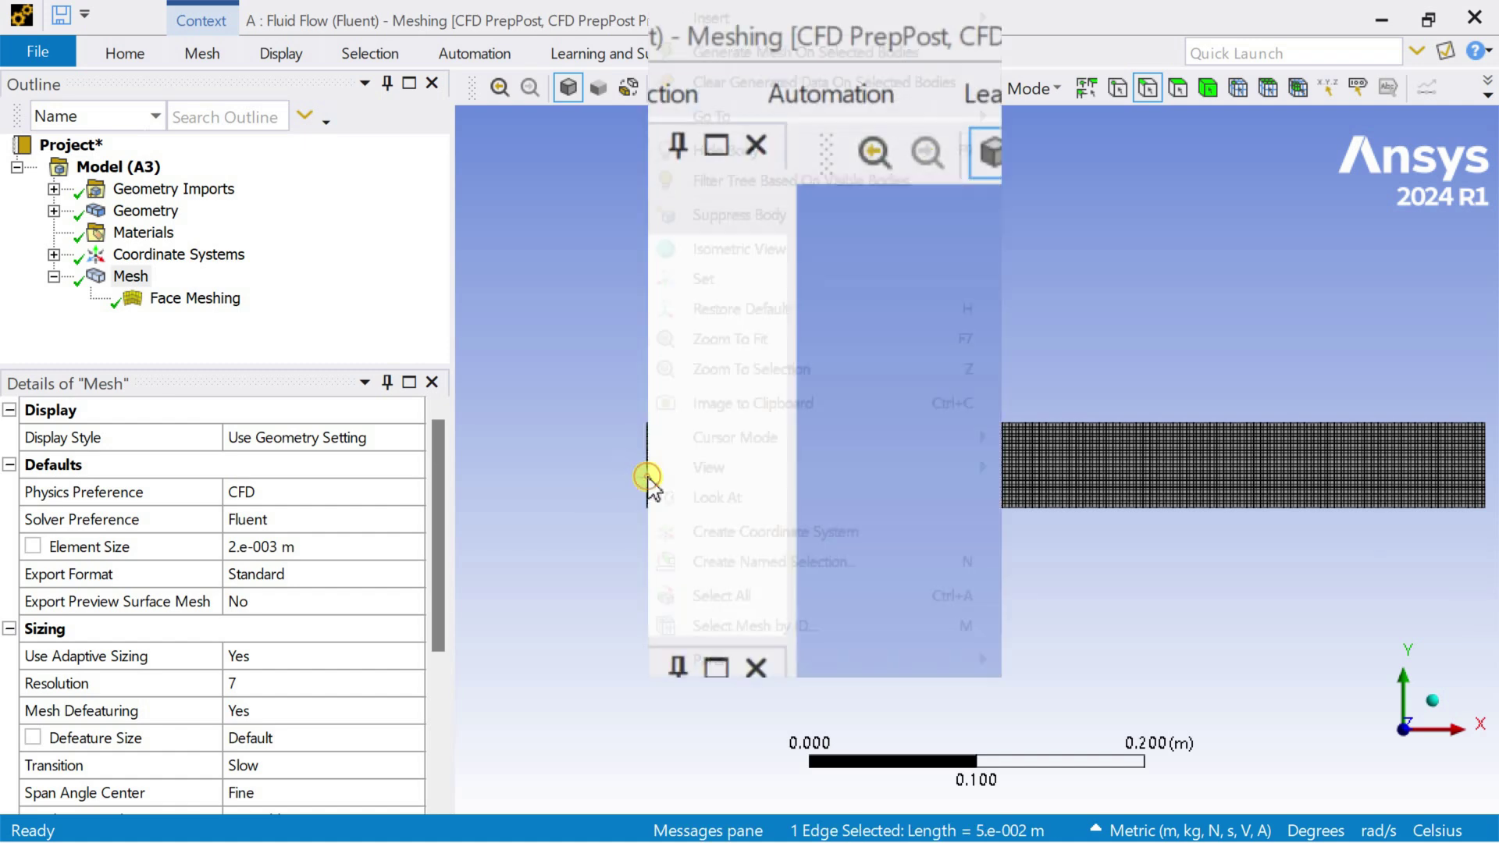
pyautogui.click(768, 569)
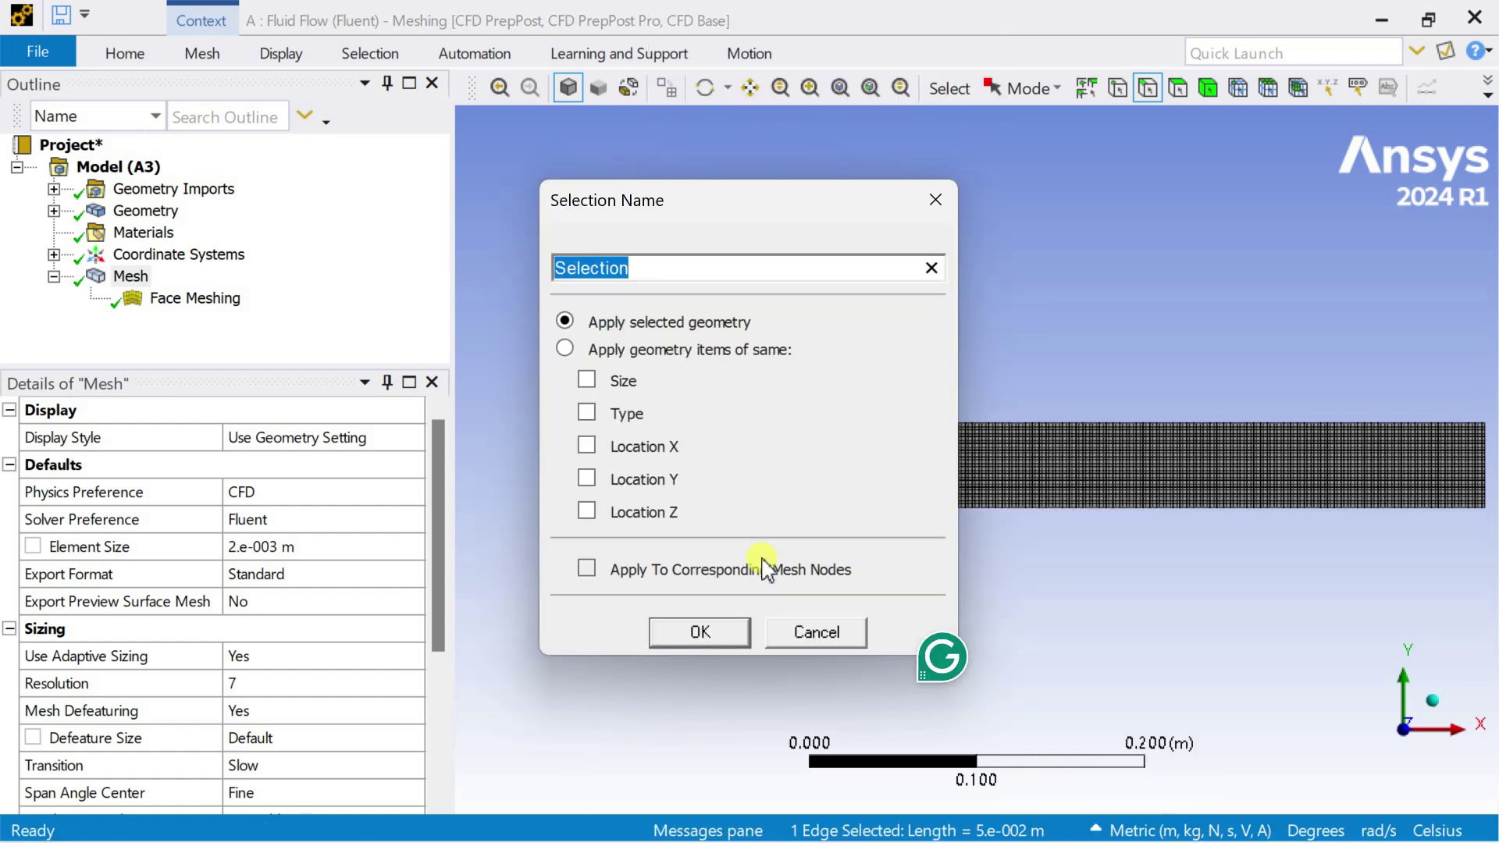
pyautogui.write('inlet')
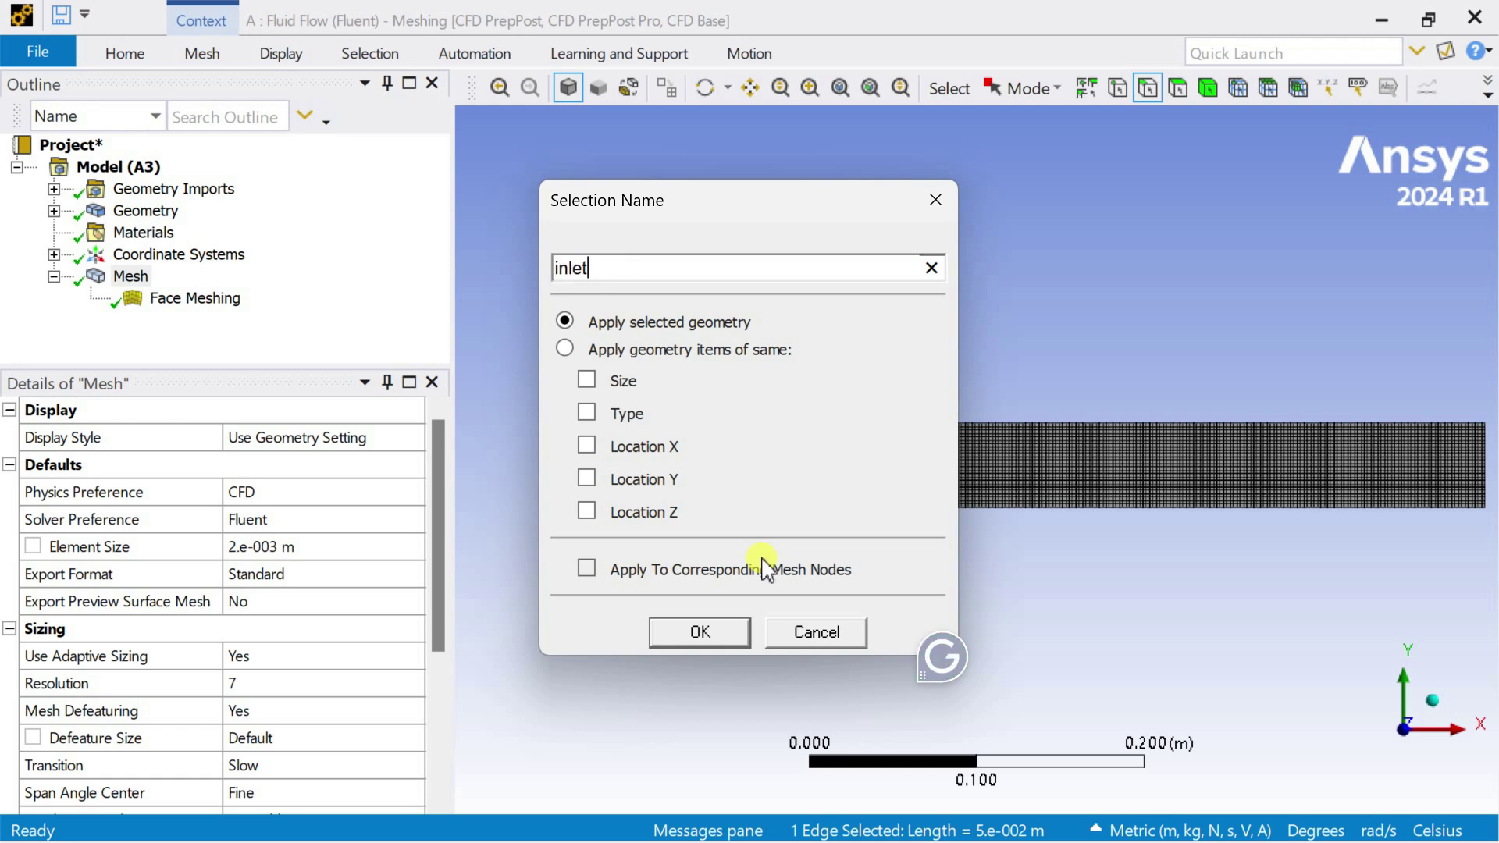
pyautogui.click(697, 632)
pyautogui.scroll(-2, 980, 558)
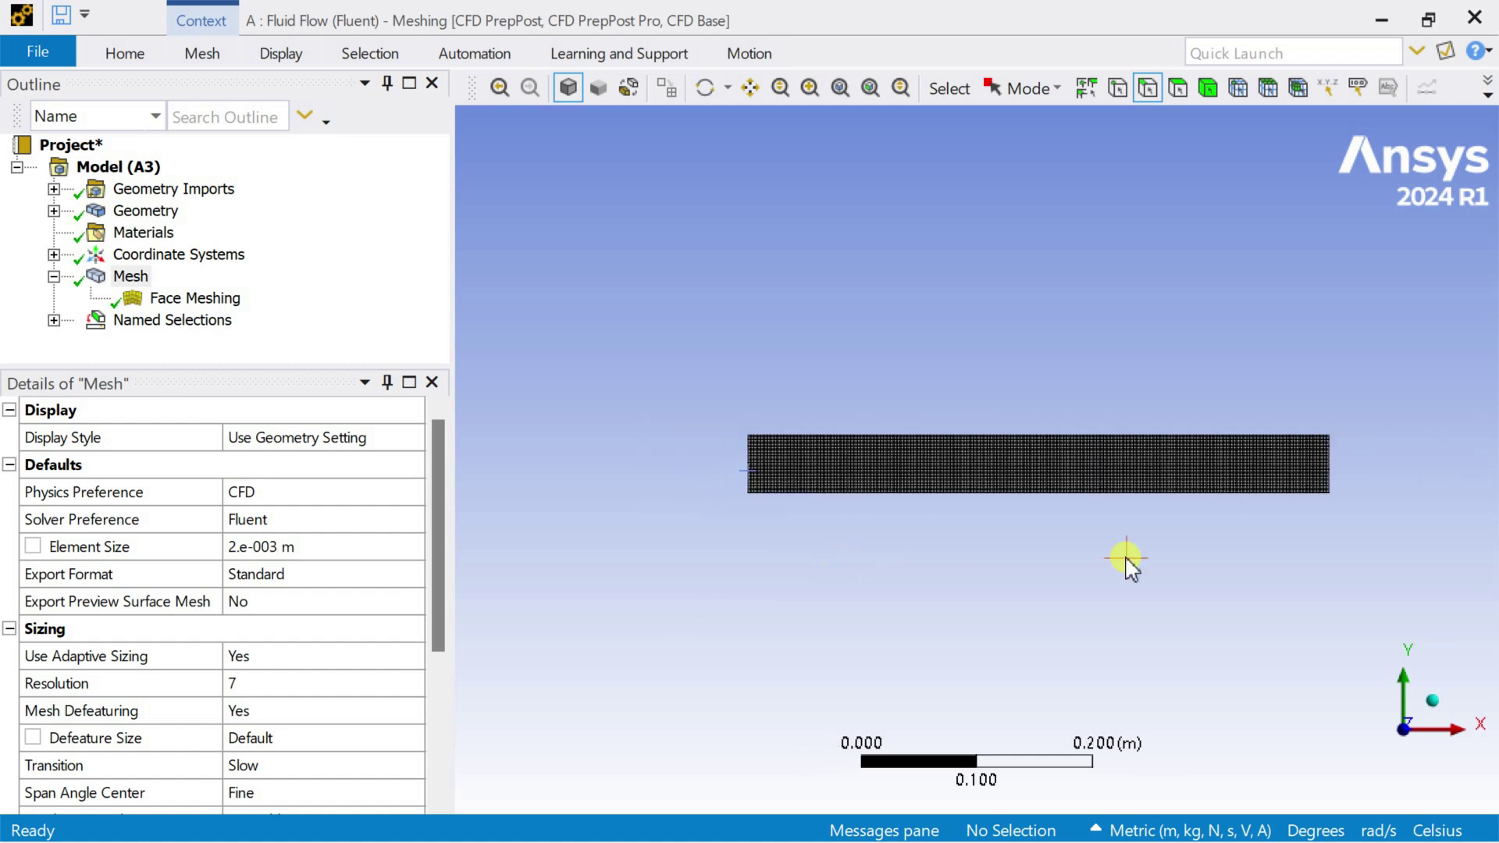
pyautogui.click(1197, 484)
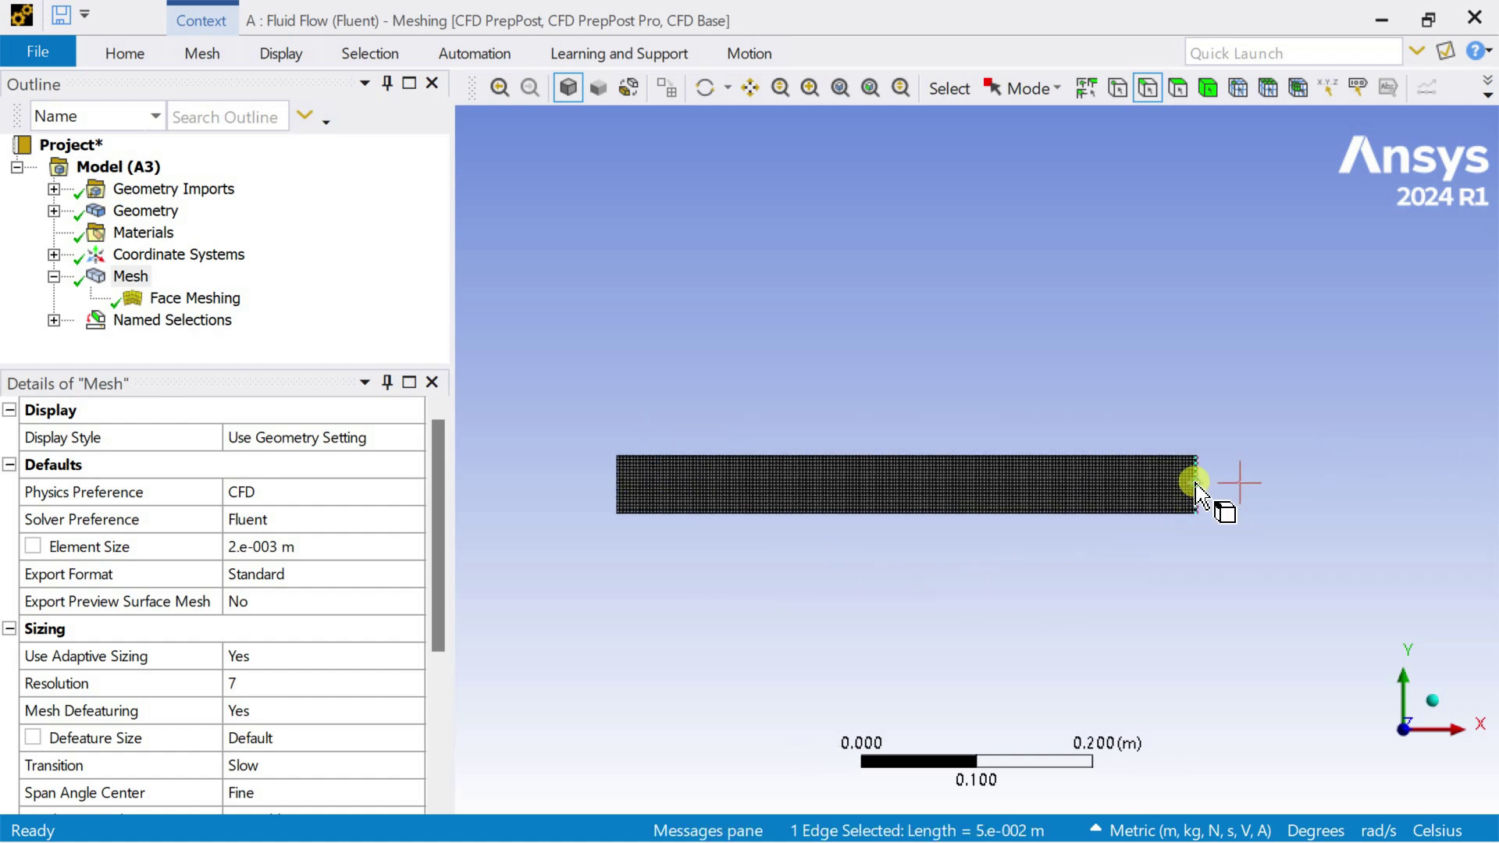
pyautogui.rightClick(1196, 482)
pyautogui.click(1202, 570)
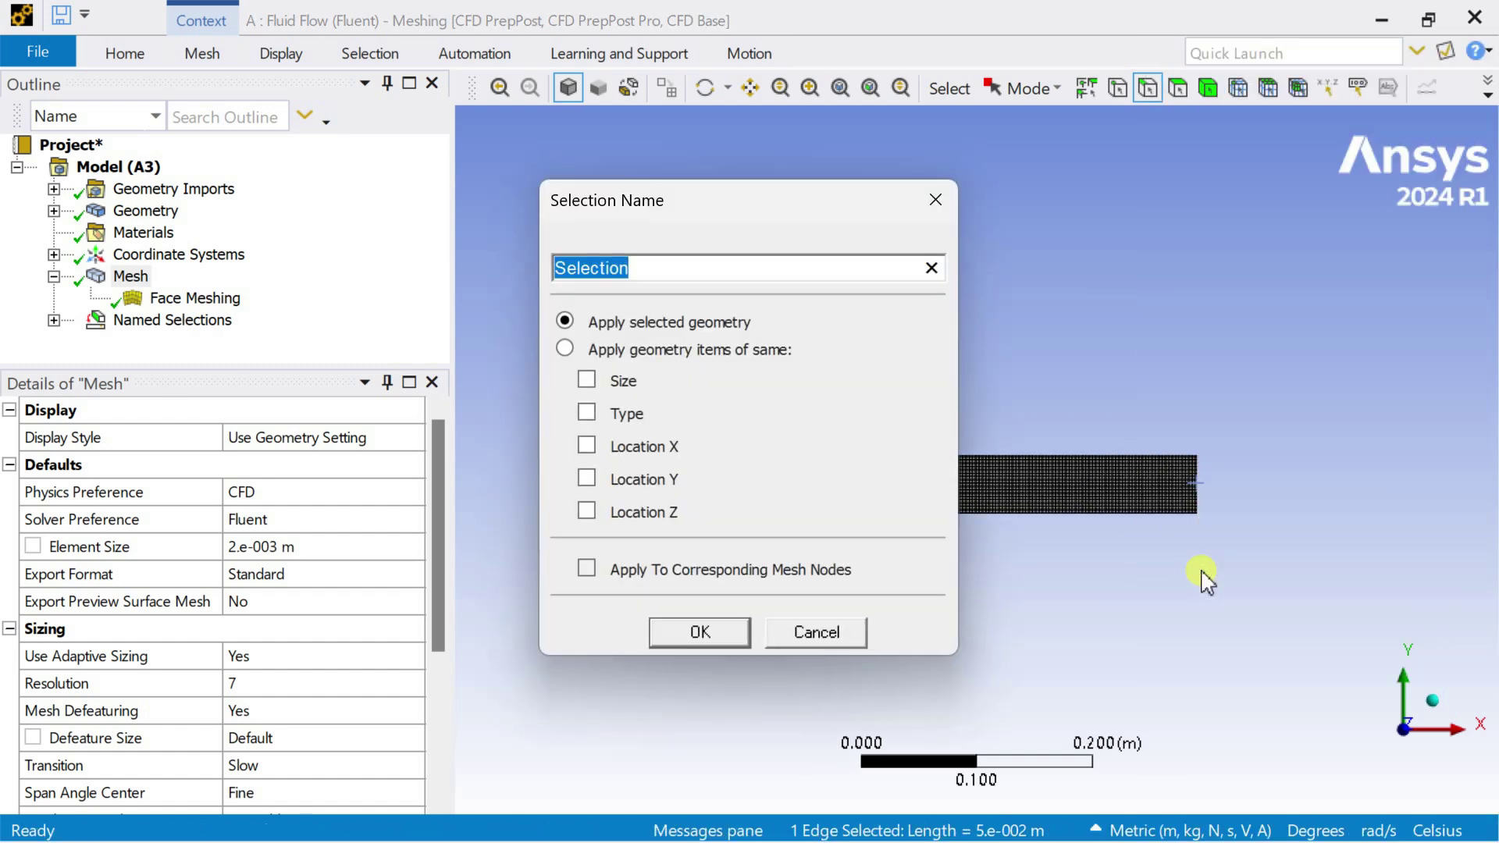
pyautogui.write('outle')
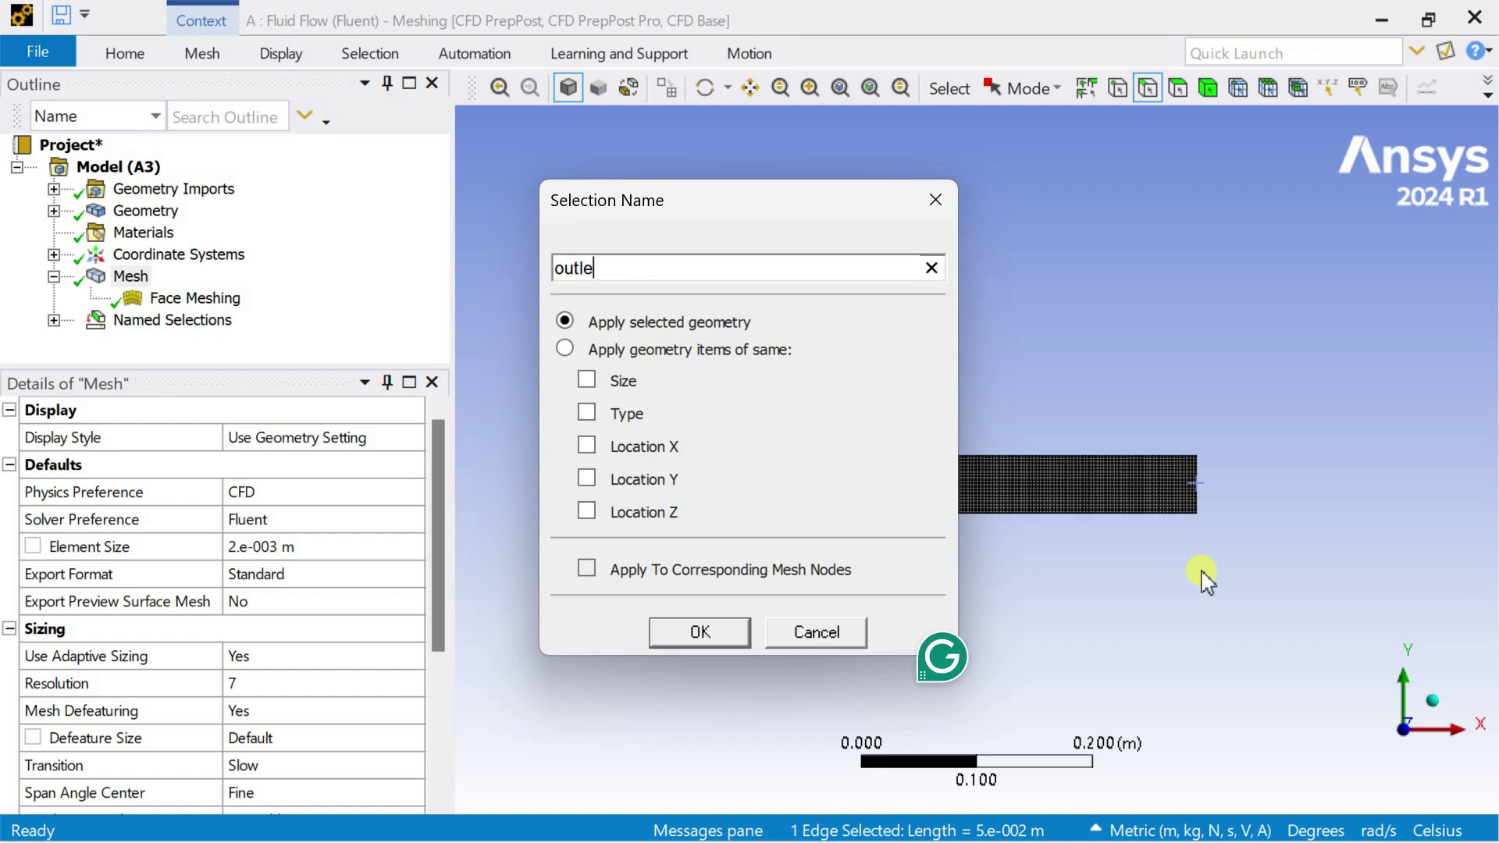
pyautogui.write('t')
pyautogui.press('Return')
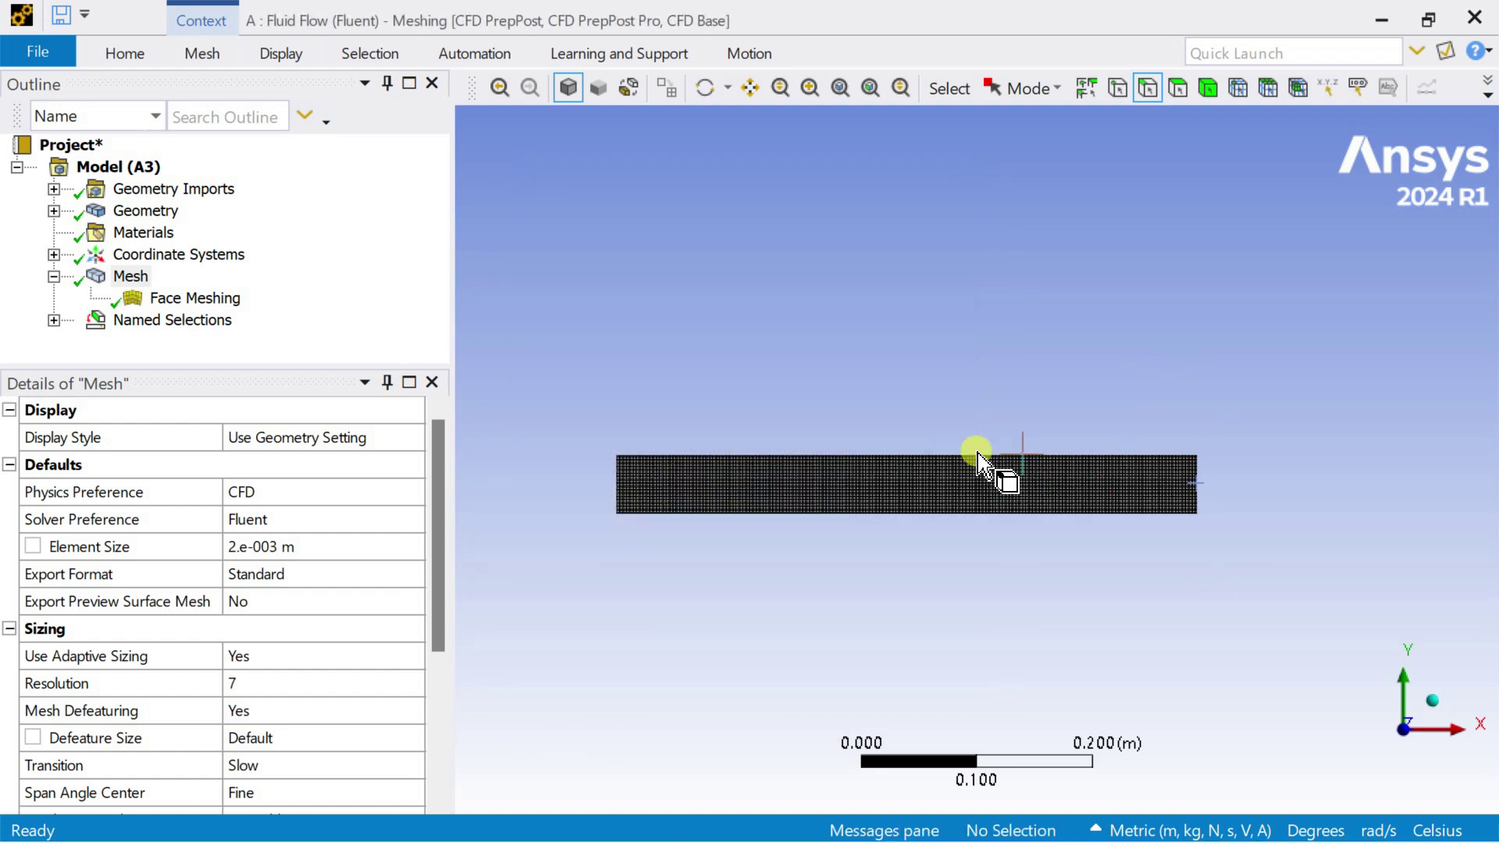
# Step: Name the top edge 'top_wall' and the bottom edge 'bottom_wall'
pyautogui.rightClick(977, 455)
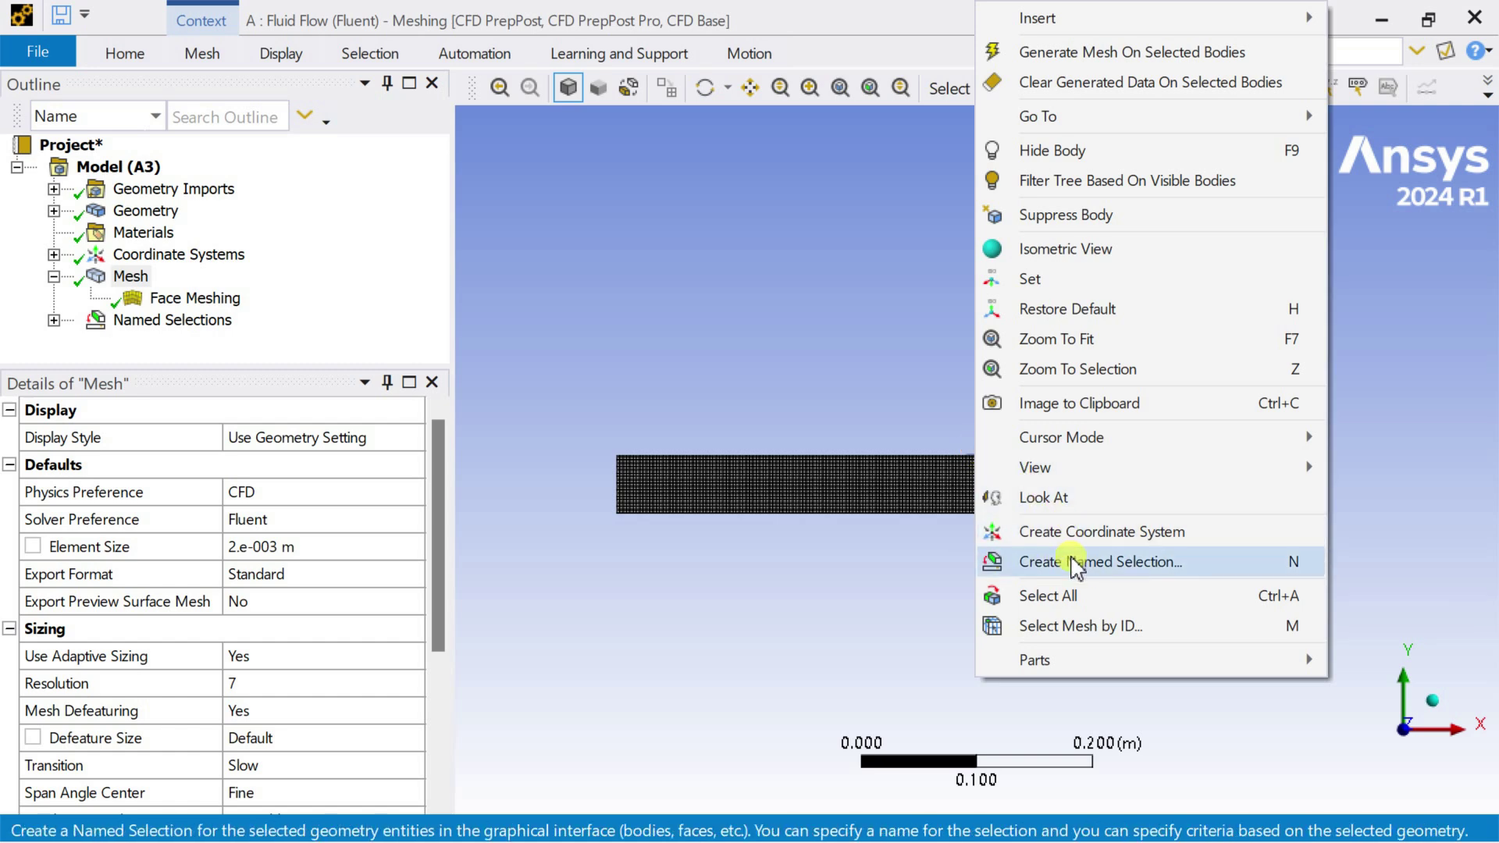
pyautogui.click(1085, 562)
pyautogui.write('top_wall')
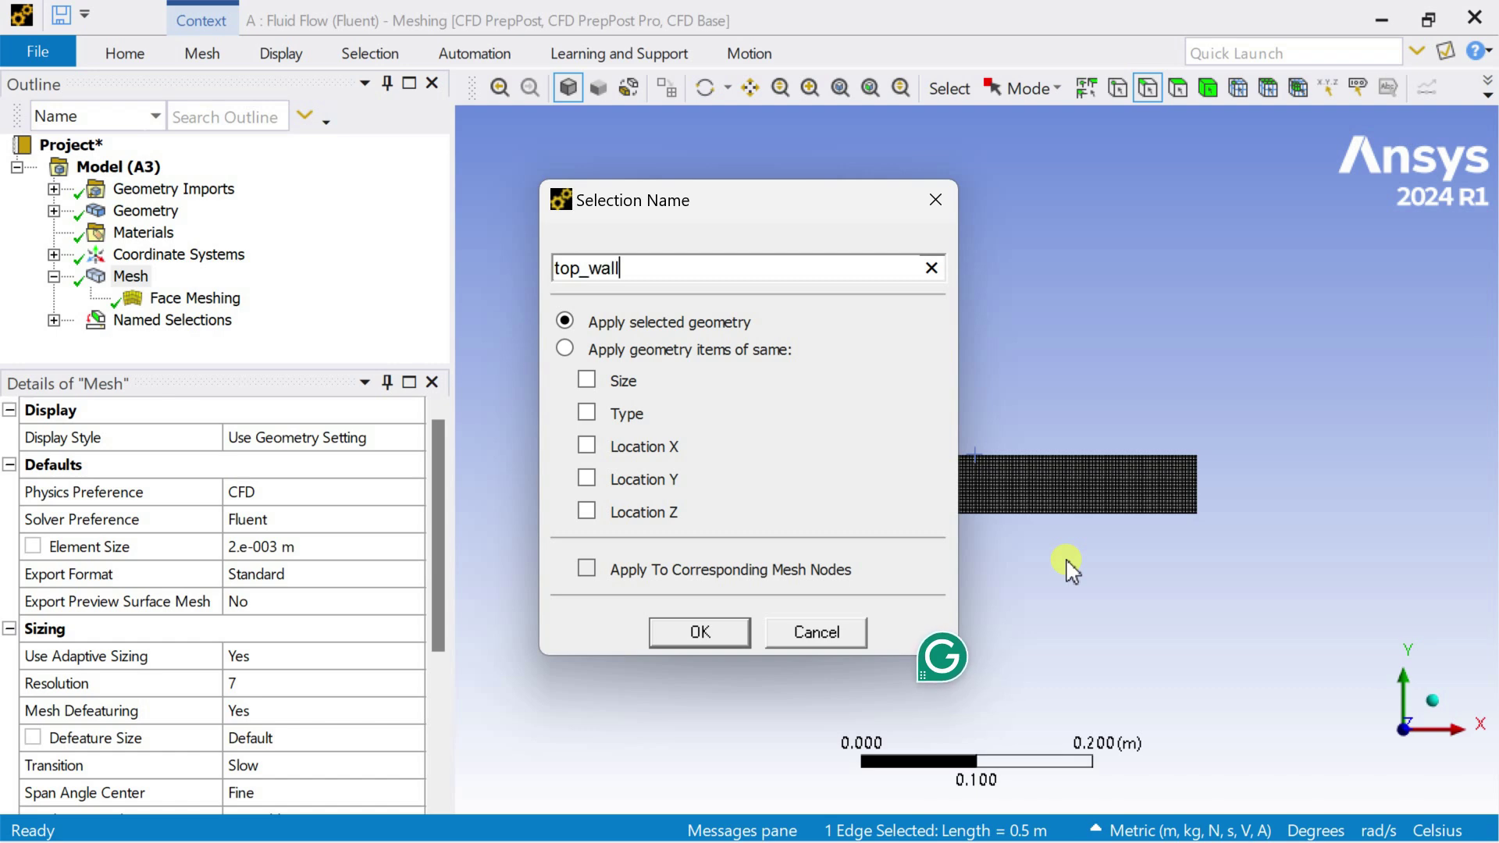
pyautogui.press('Return')
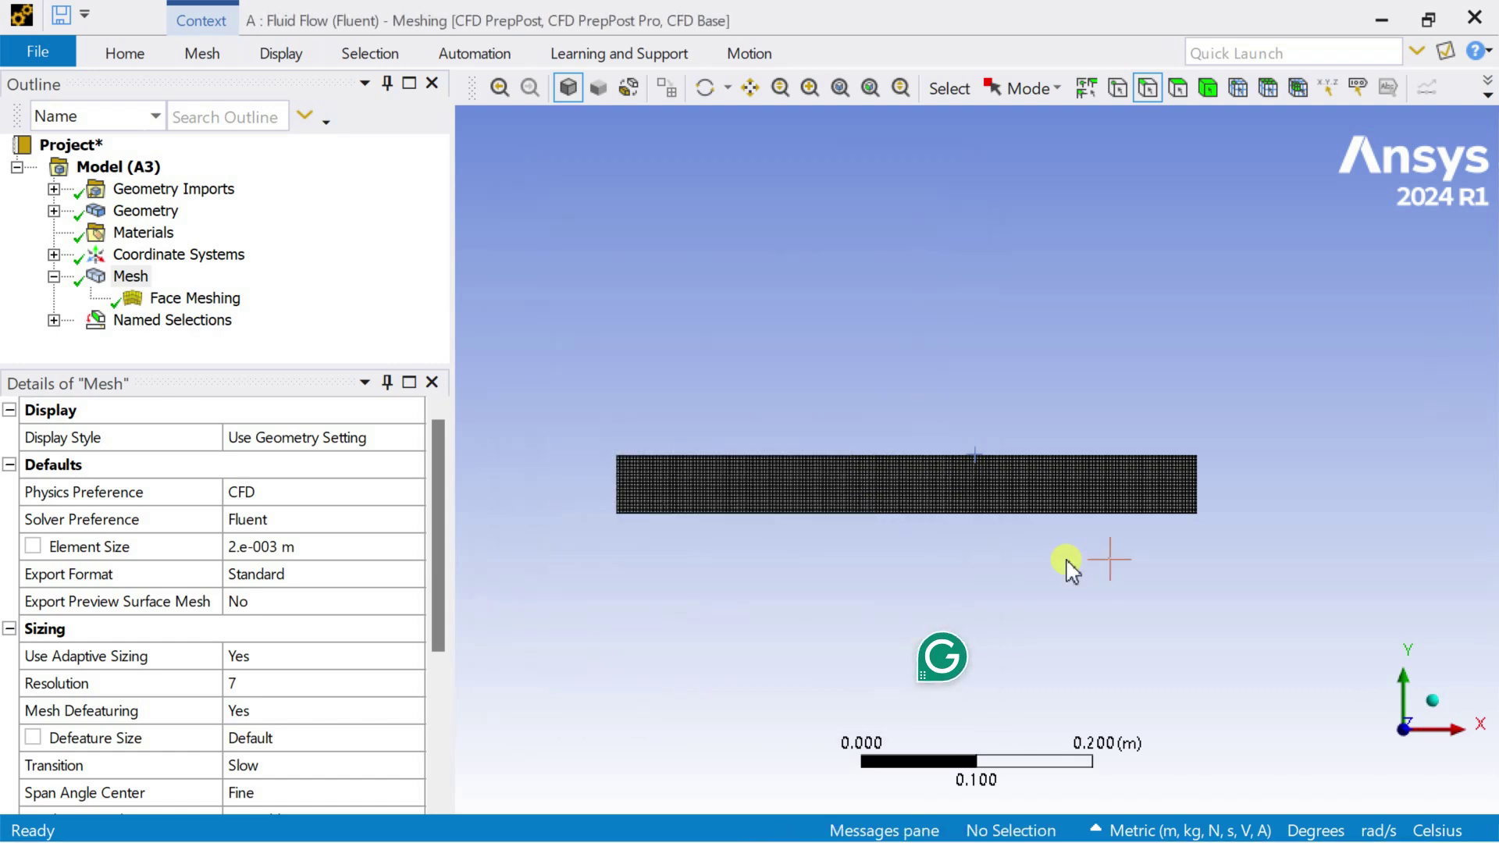
pyautogui.click(1044, 515)
pyautogui.rightClick(1044, 515)
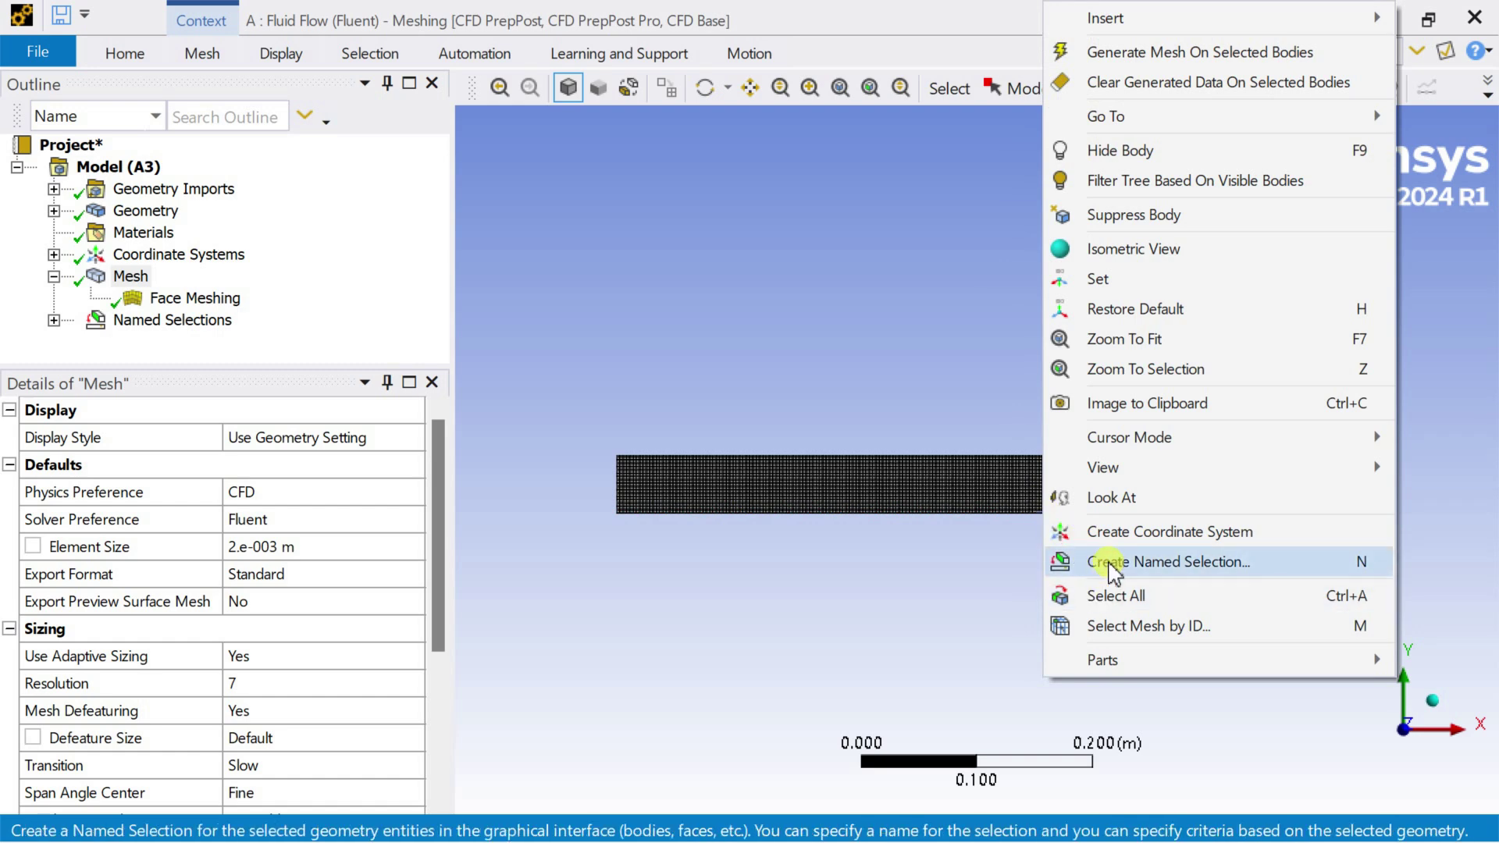
pyautogui.click(1108, 562)
pyautogui.write('bottom_wall')
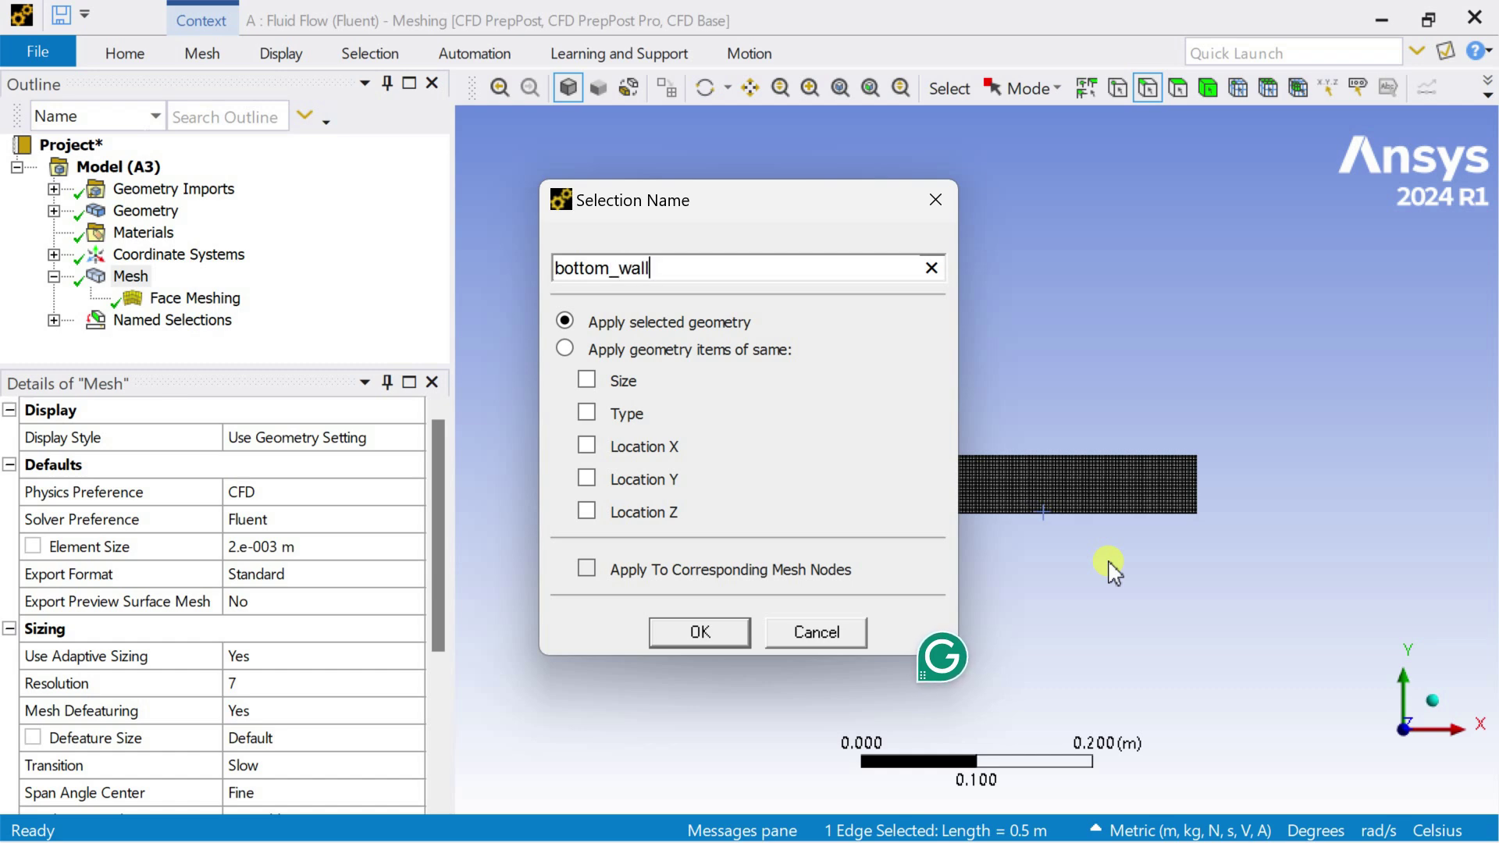
pyautogui.press('Return')
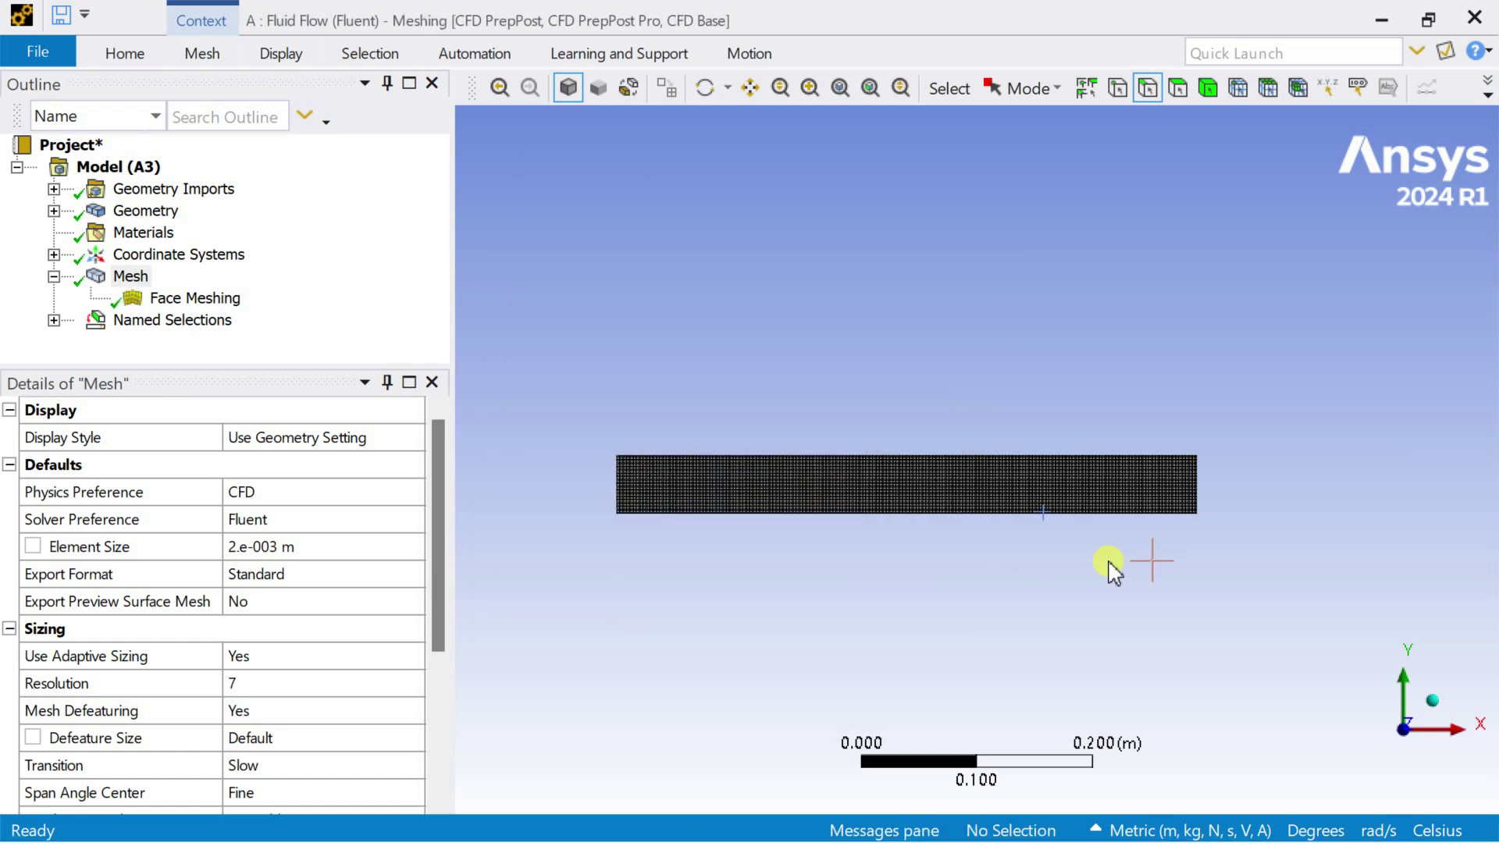
pyautogui.click(55, 320)
# Step: Review the inlet, outlet, top_wall and bottom_wall named selections
pyautogui.click(160, 278)
pyautogui.click(160, 300)
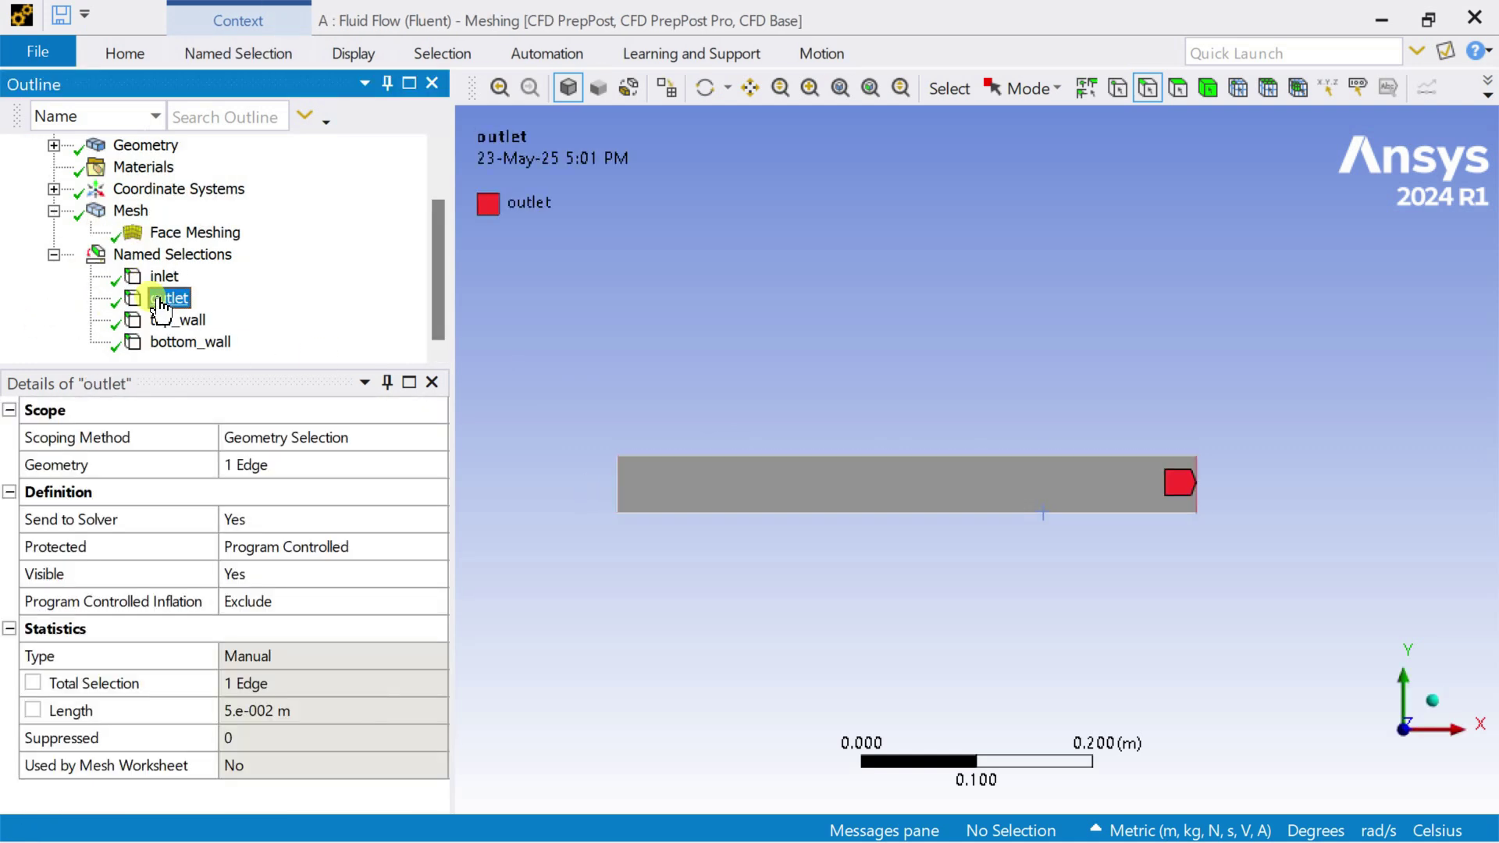
pyautogui.click(162, 320)
pyautogui.click(167, 343)
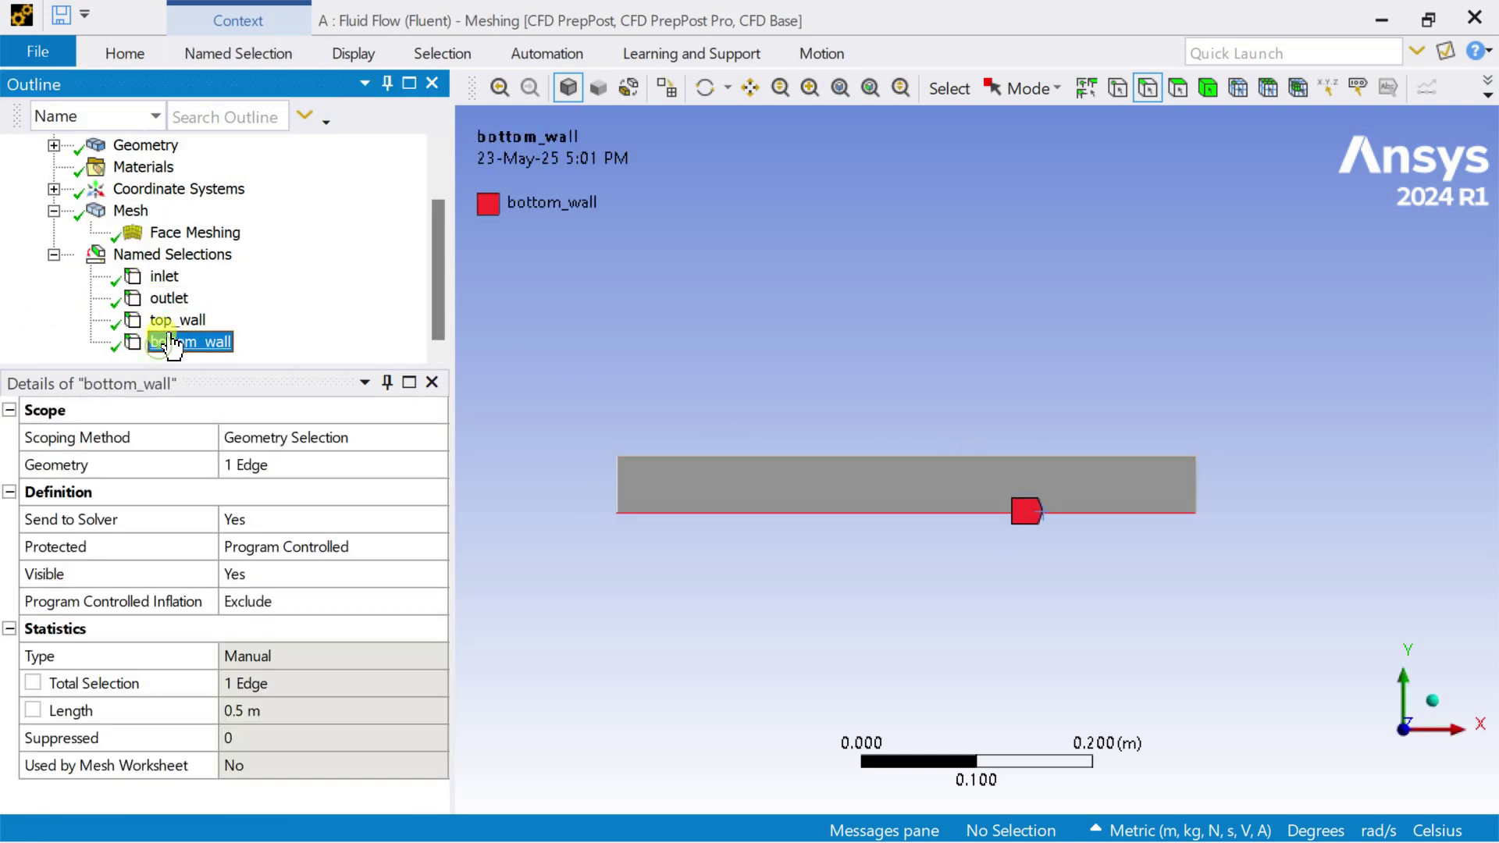
pyautogui.click(846, 305)
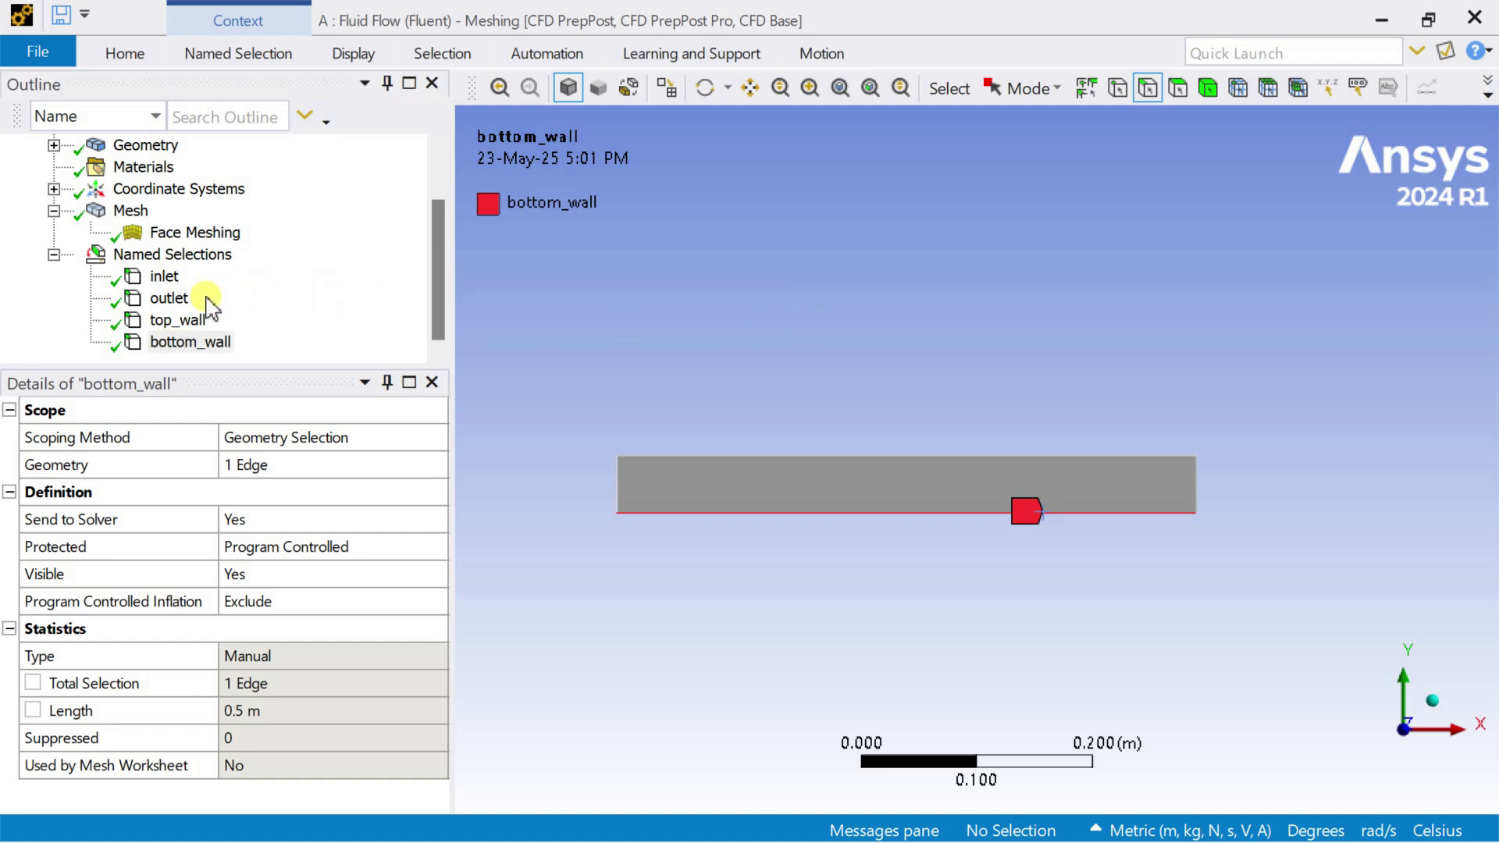
# Step: Update the mesh for Fluent and close Meshing back to the project
pyautogui.click(117, 211)
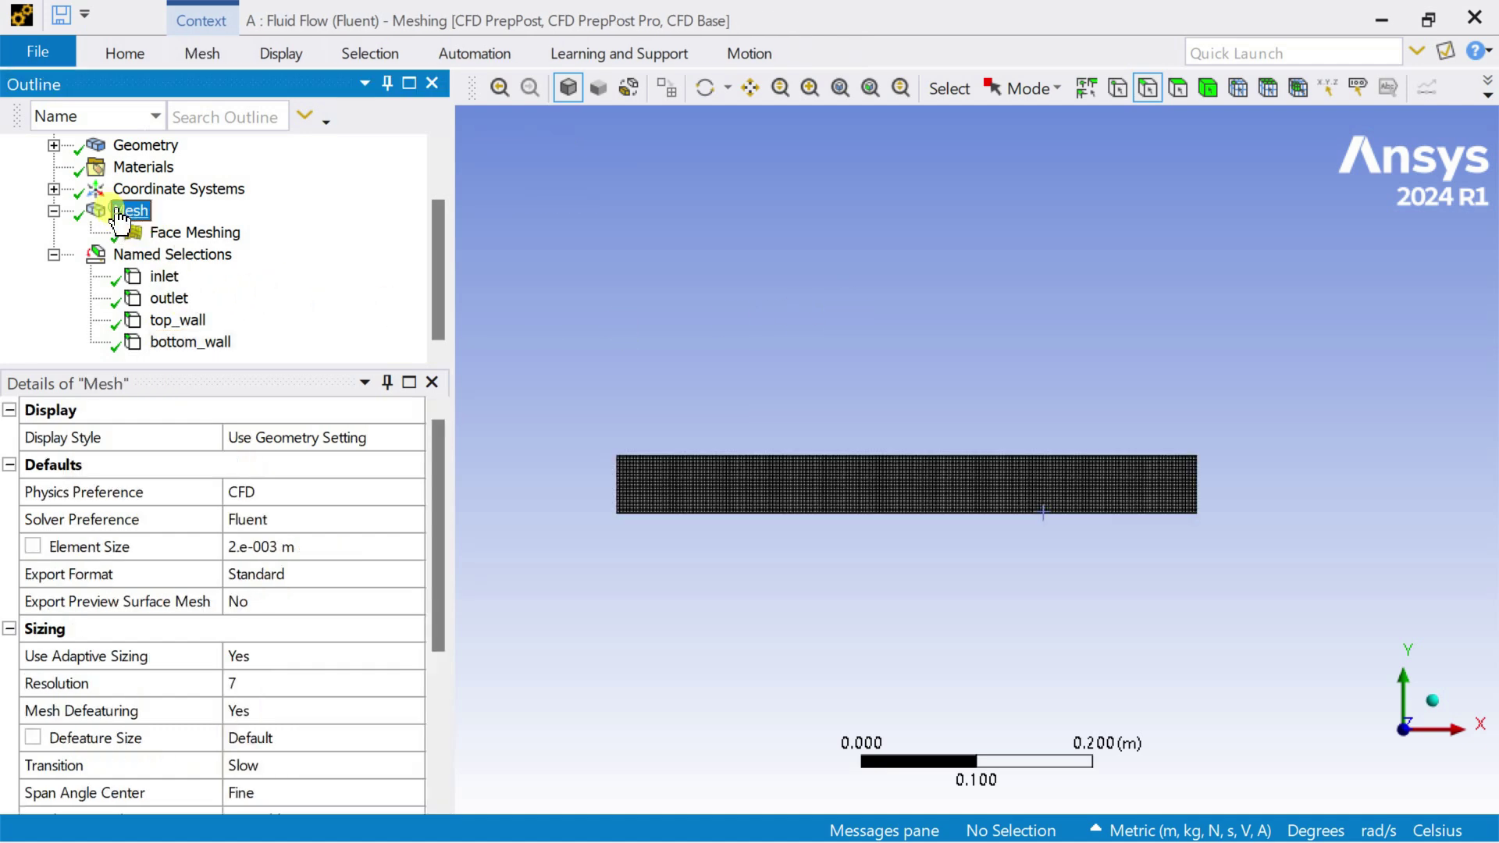
pyautogui.rightClick(119, 213)
pyautogui.click(152, 266)
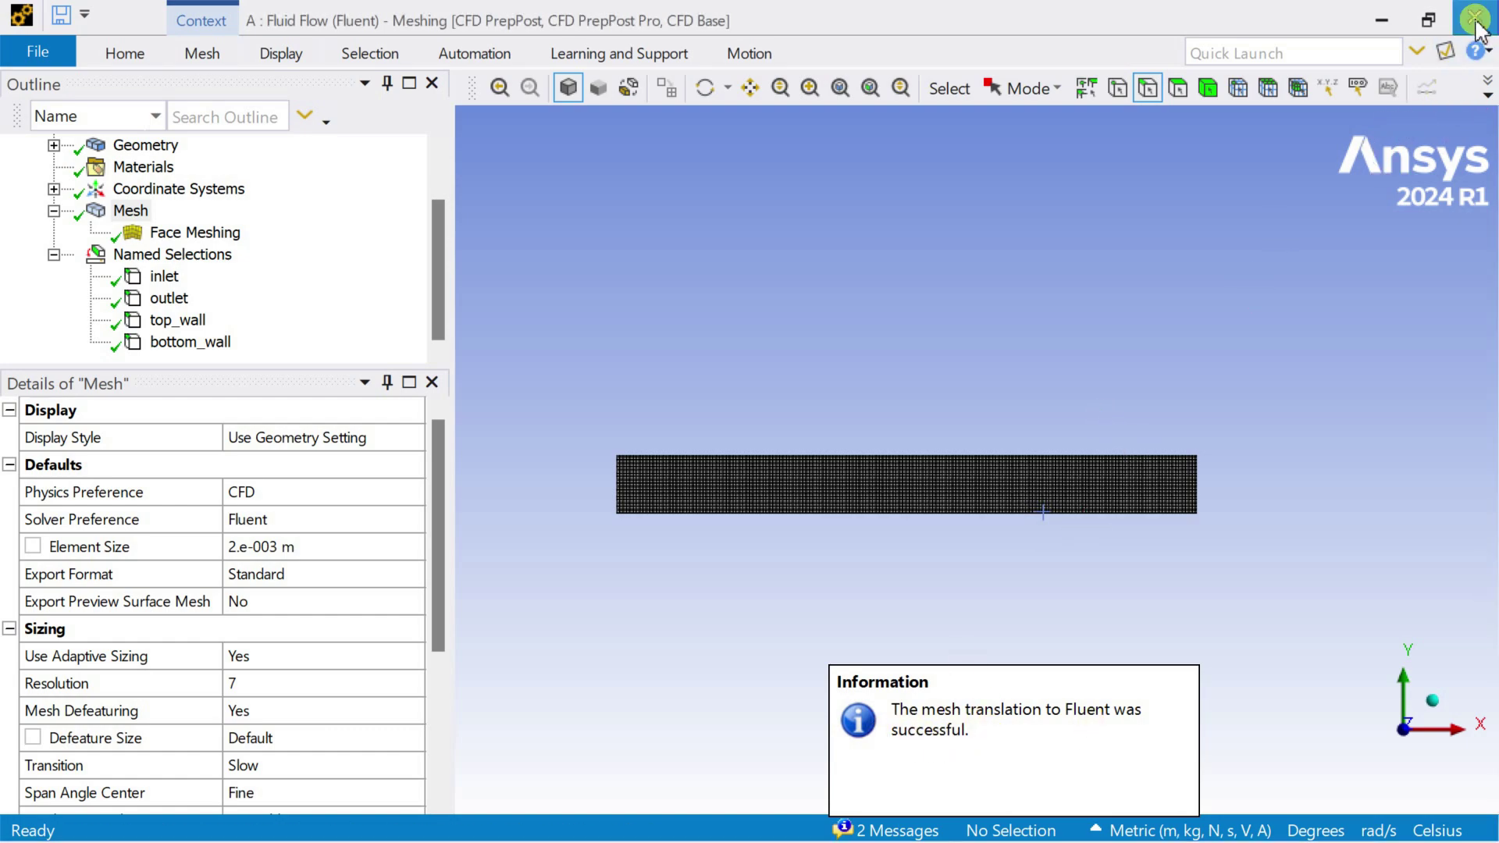
pyautogui.click(585, 384)
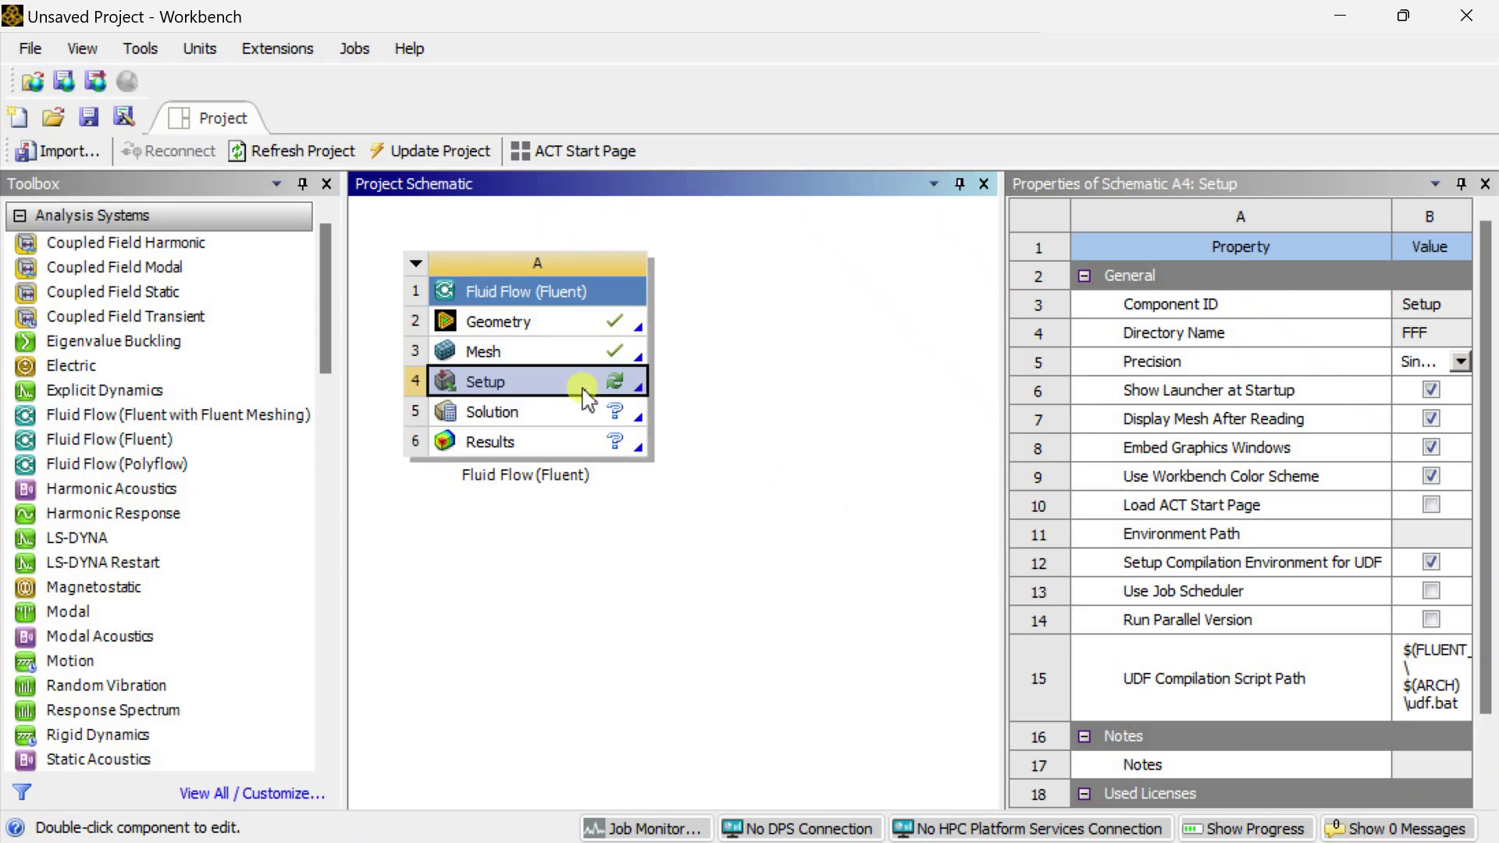
# Step: Launch Fluent from the Setup cell with Double Precision enabled
pyautogui.doubleClick(583, 387)
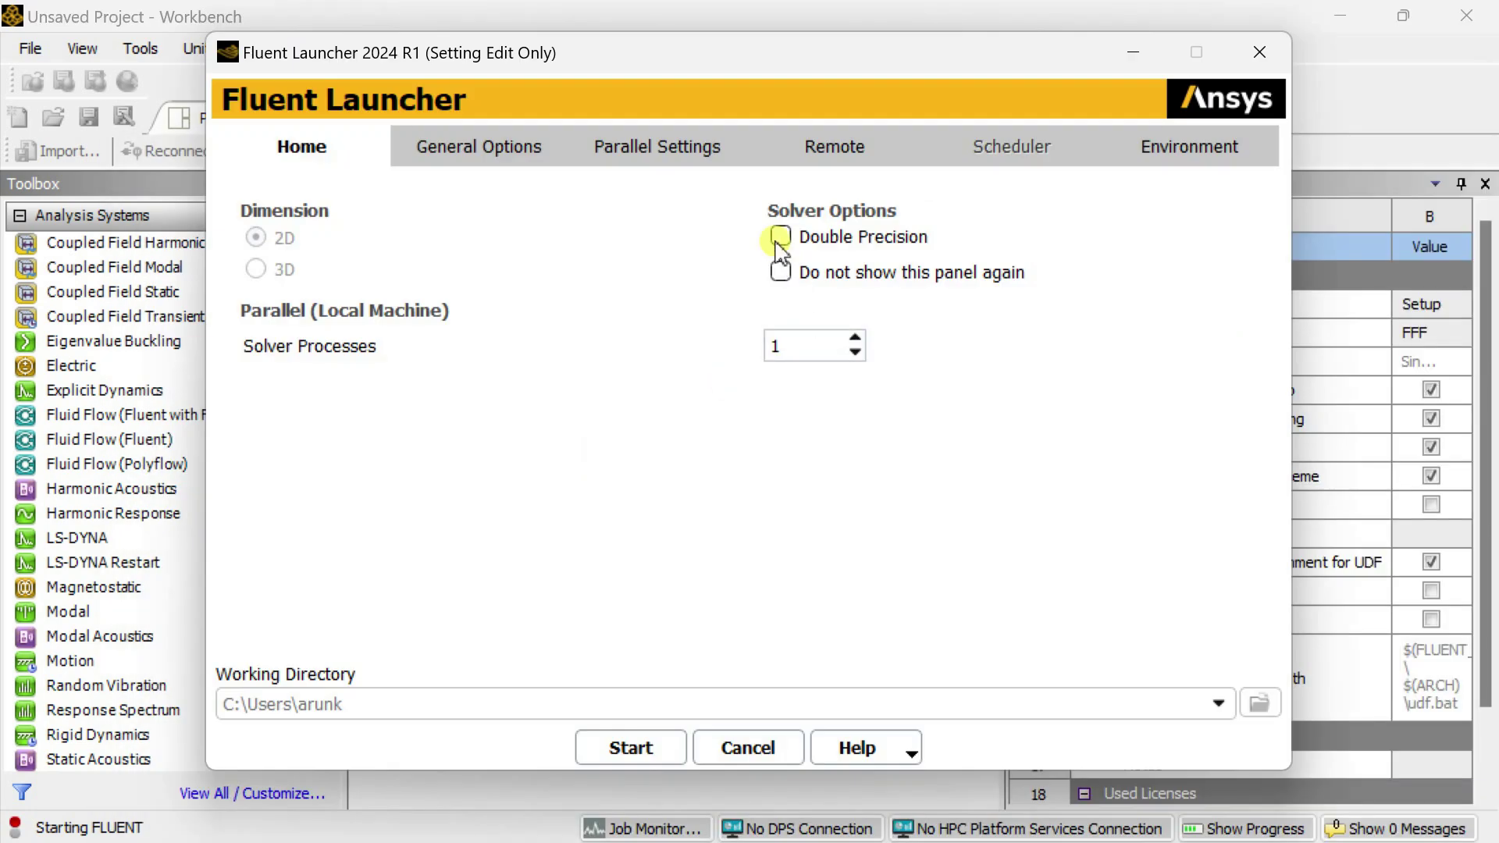
pyautogui.click(780, 237)
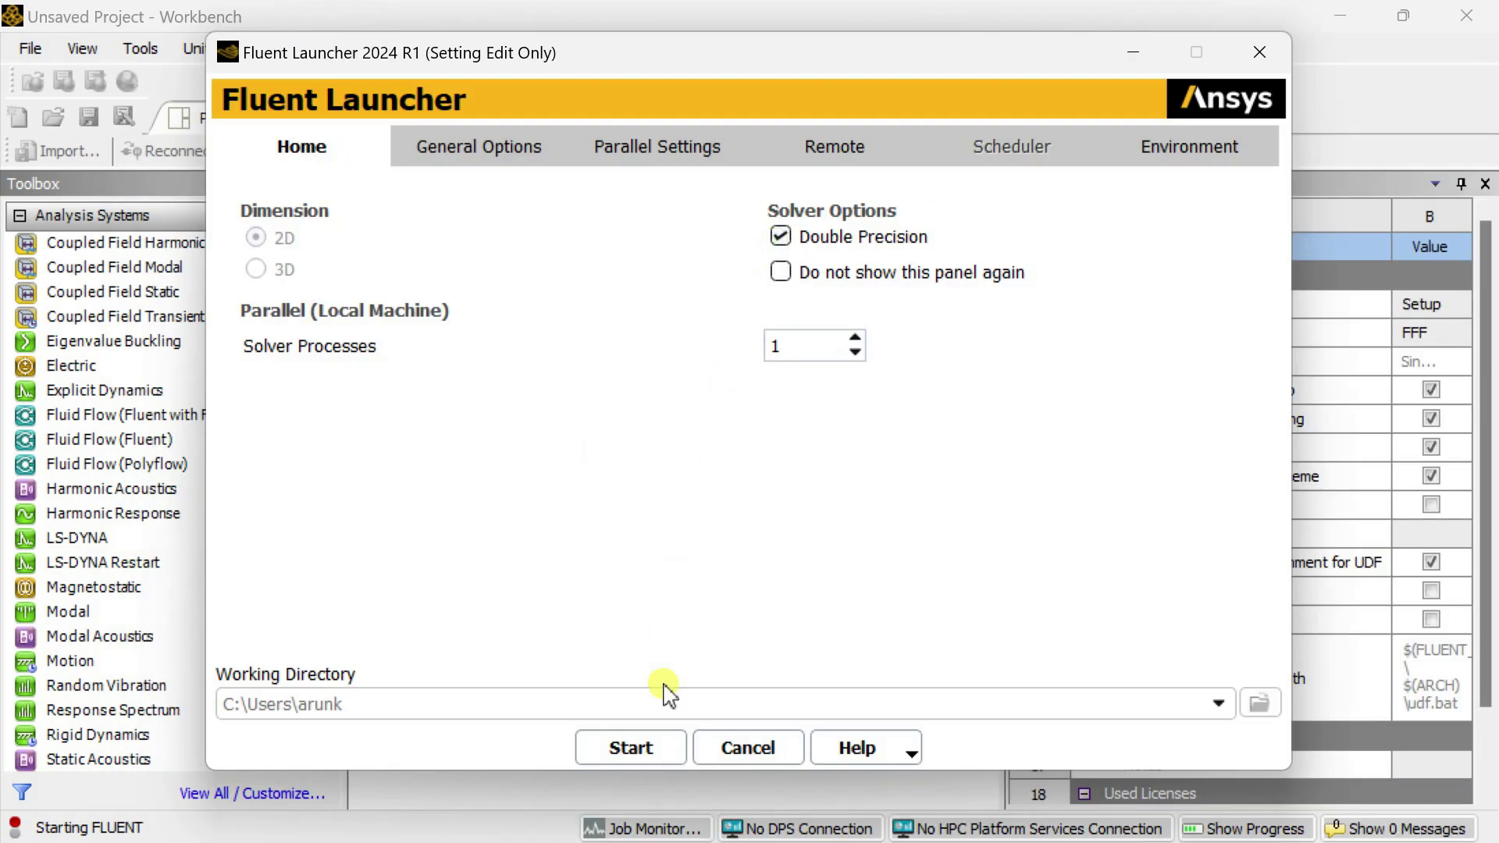
pyautogui.click(629, 746)
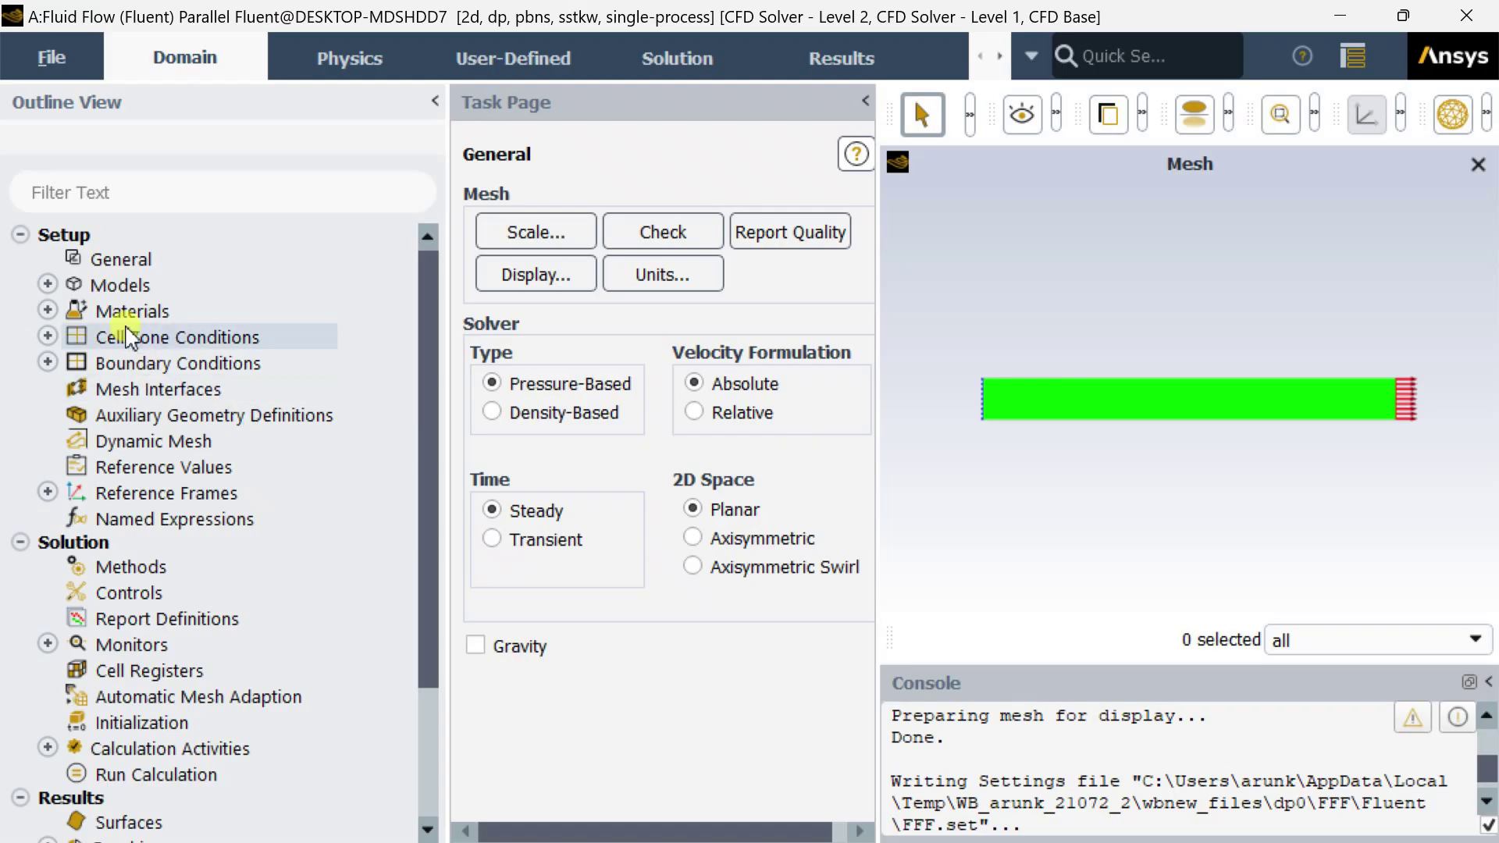
# Step: Turn on the Energy equation under Models
pyautogui.doubleClick(125, 288)
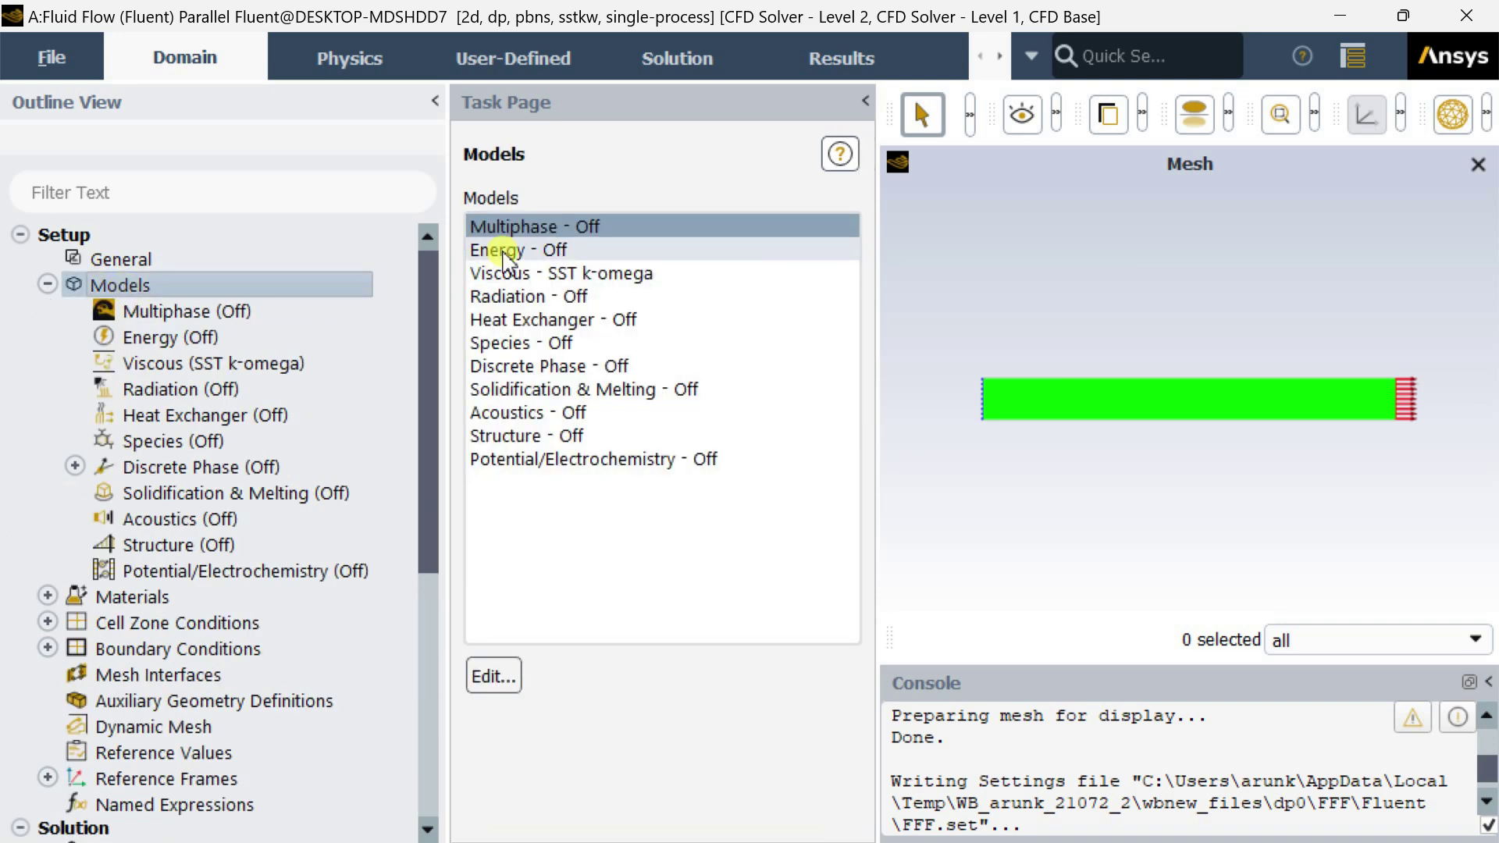
pyautogui.doubleClick(546, 249)
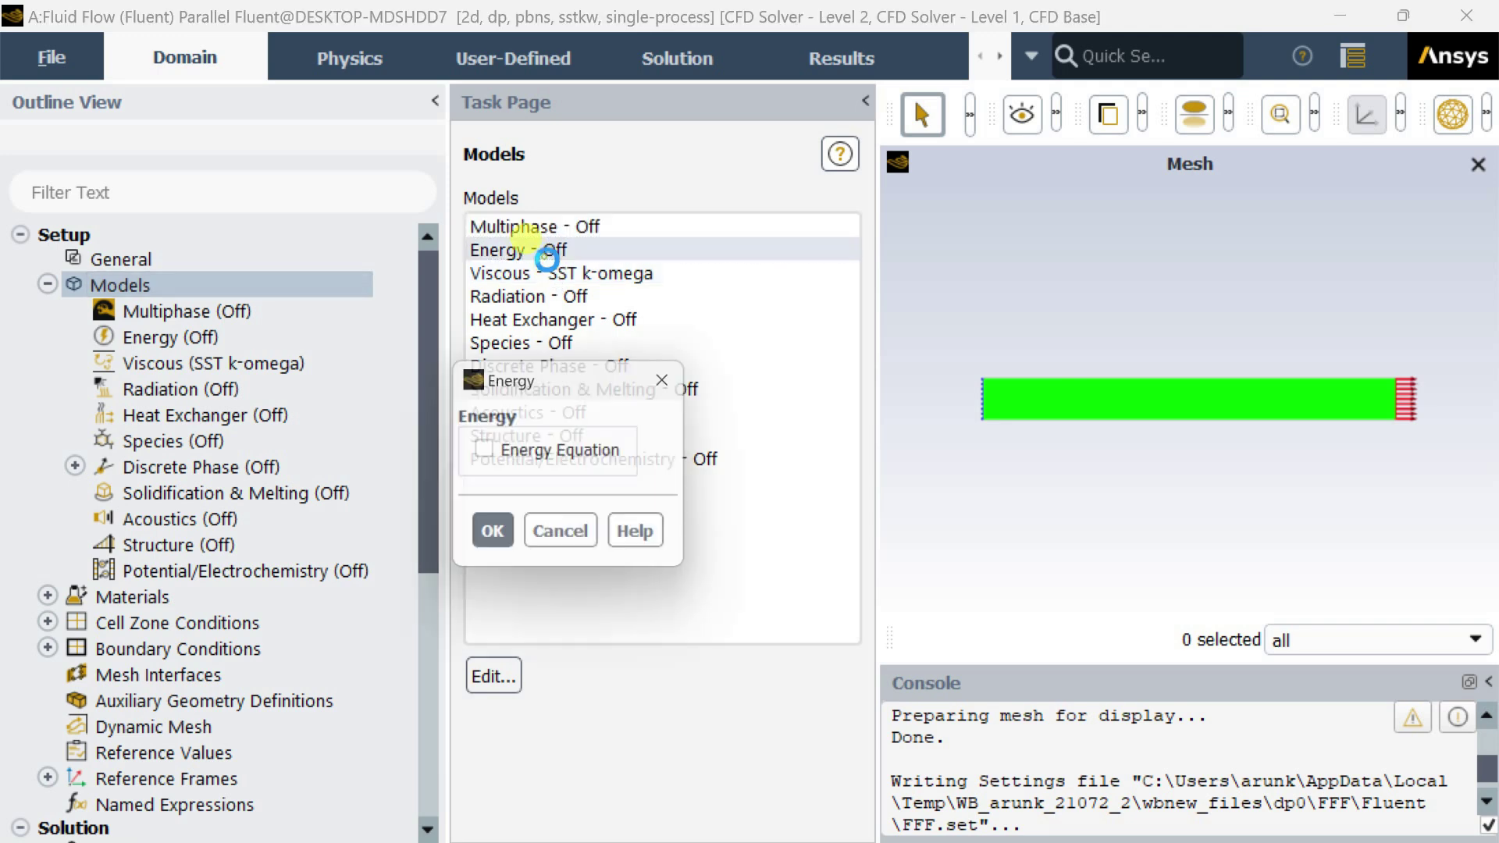
pyautogui.click(489, 455)
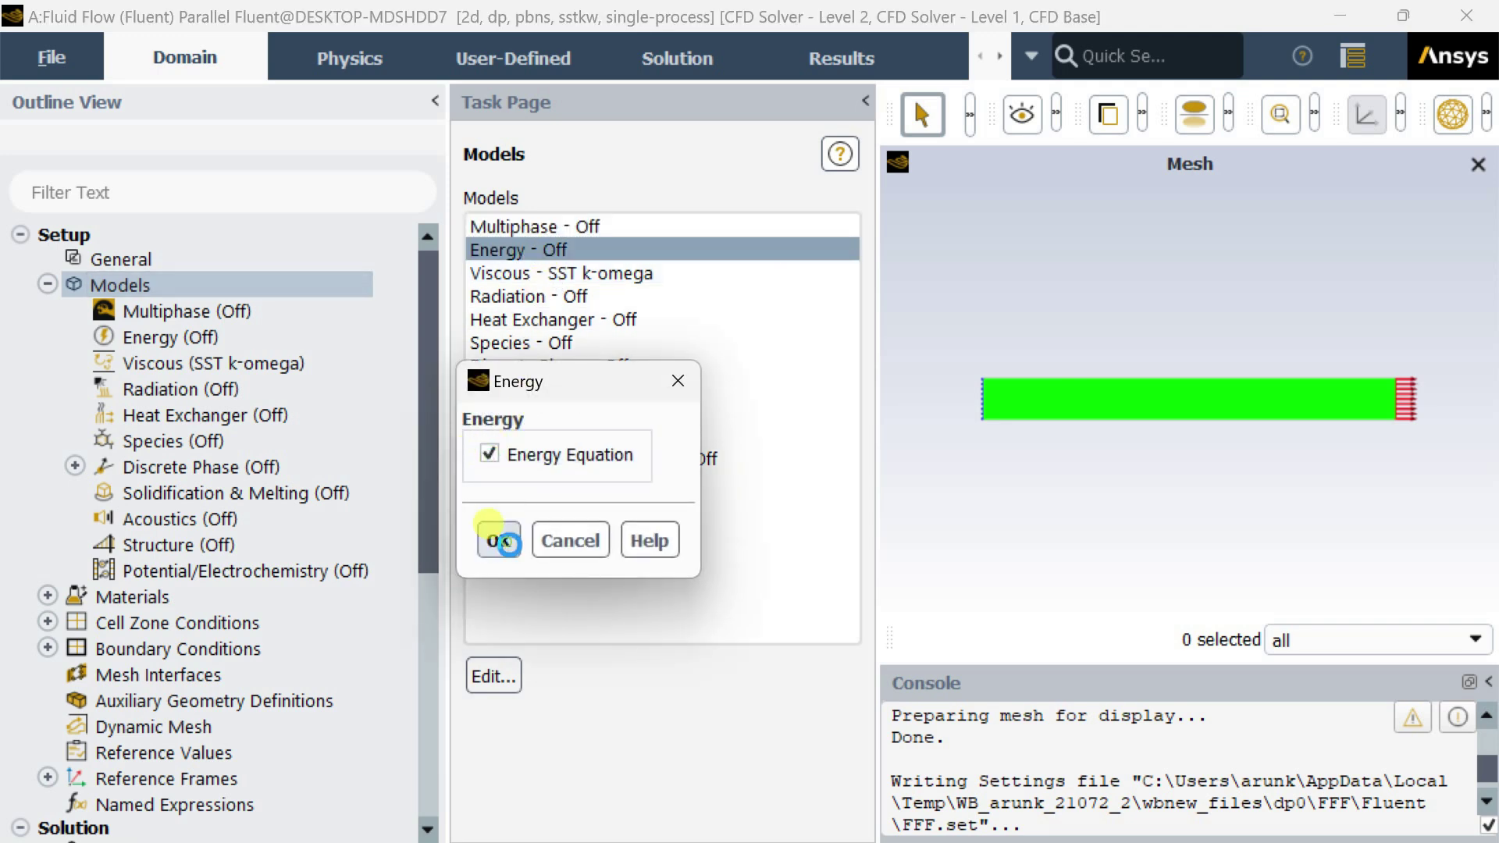
pyautogui.click(500, 540)
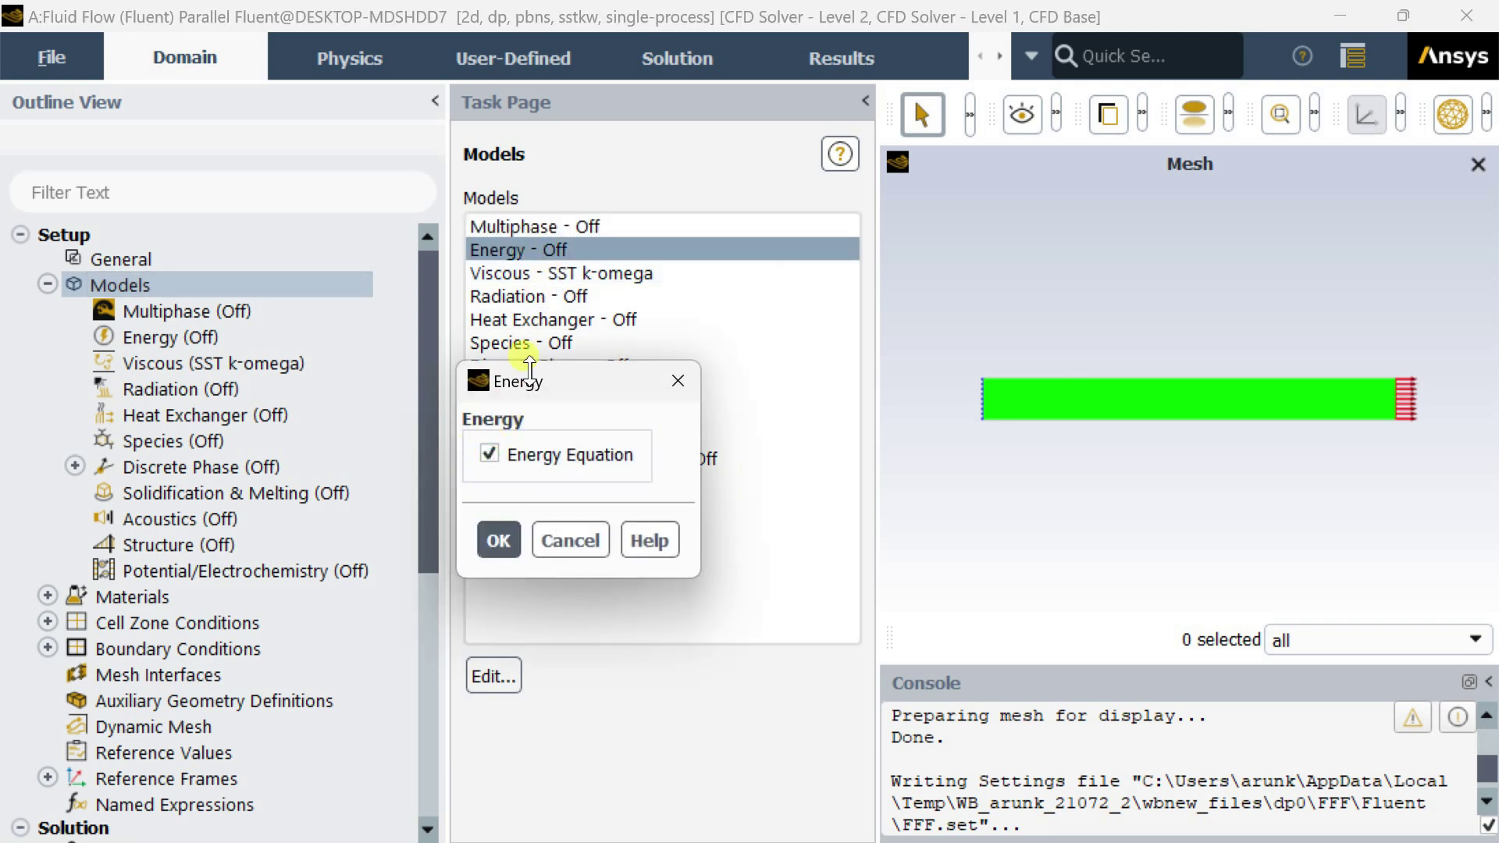
# Step: Set the Viscous model to Laminar
pyautogui.click(551, 281)
pyautogui.doubleClick(548, 280)
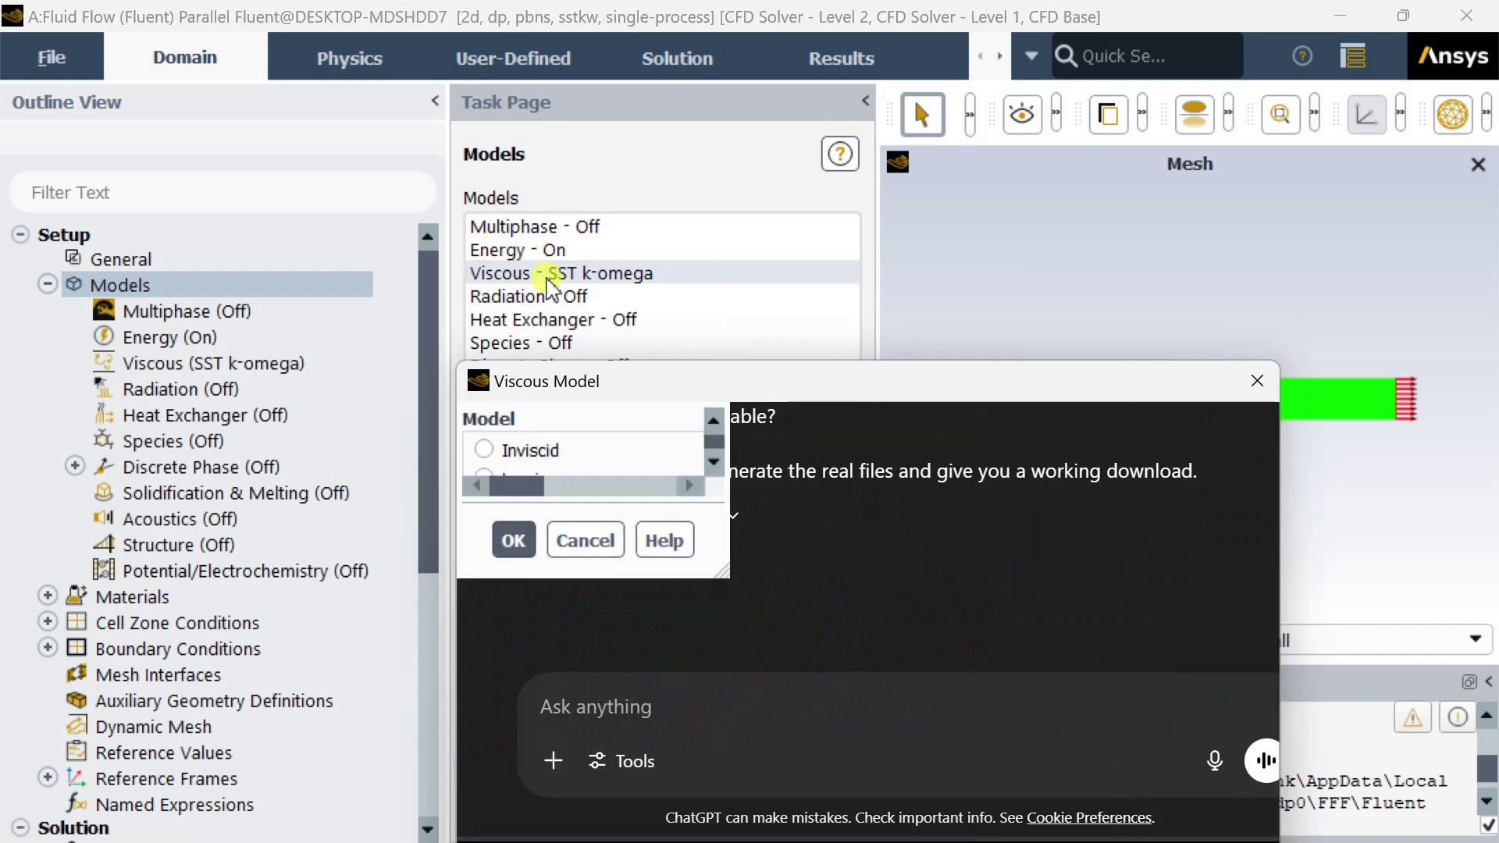
pyautogui.click(374, 122)
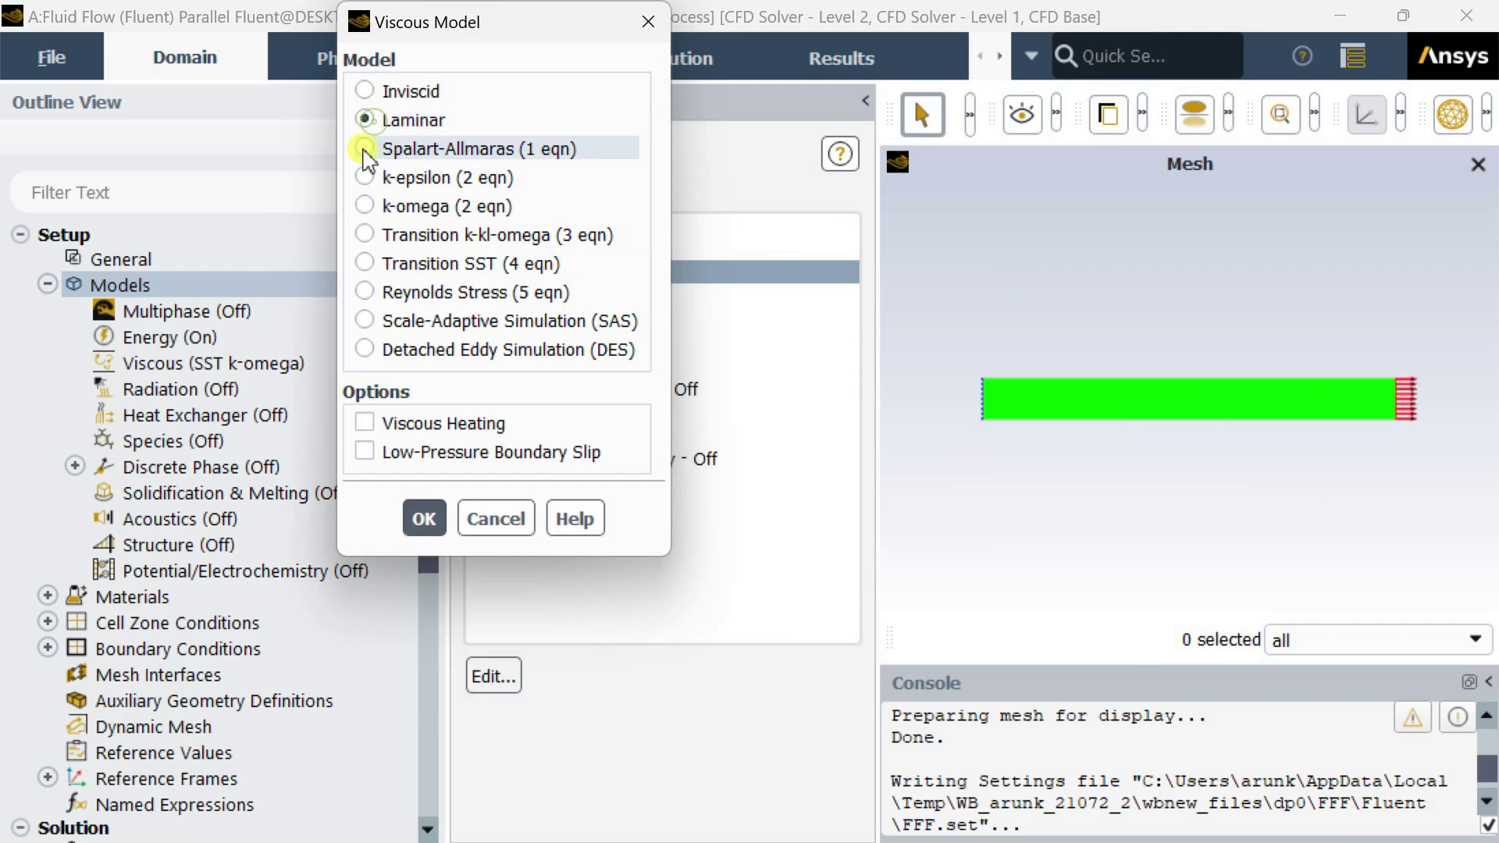
pyautogui.click(424, 517)
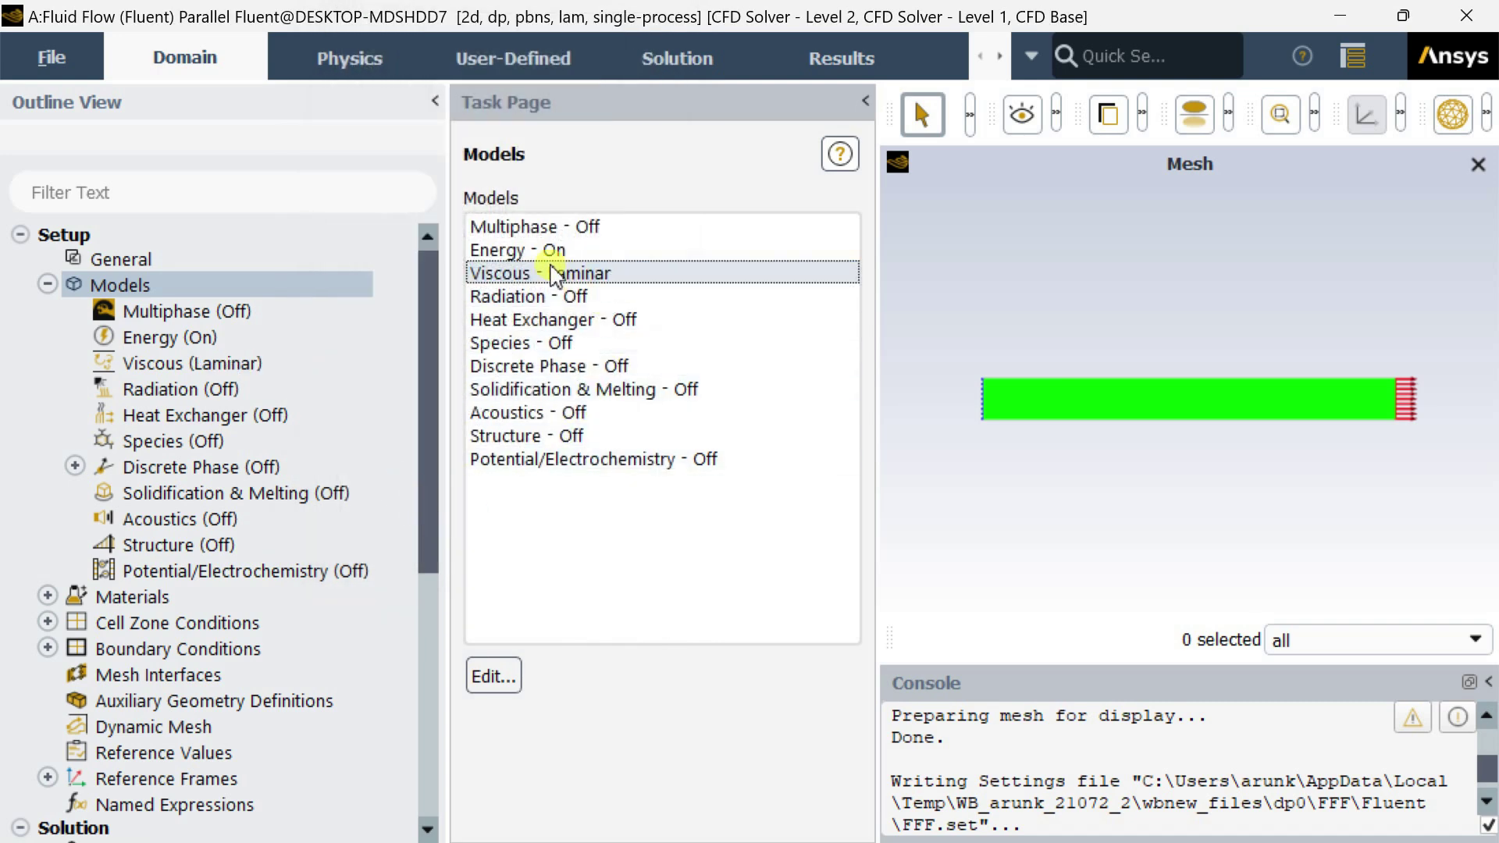
pyautogui.click(48, 284)
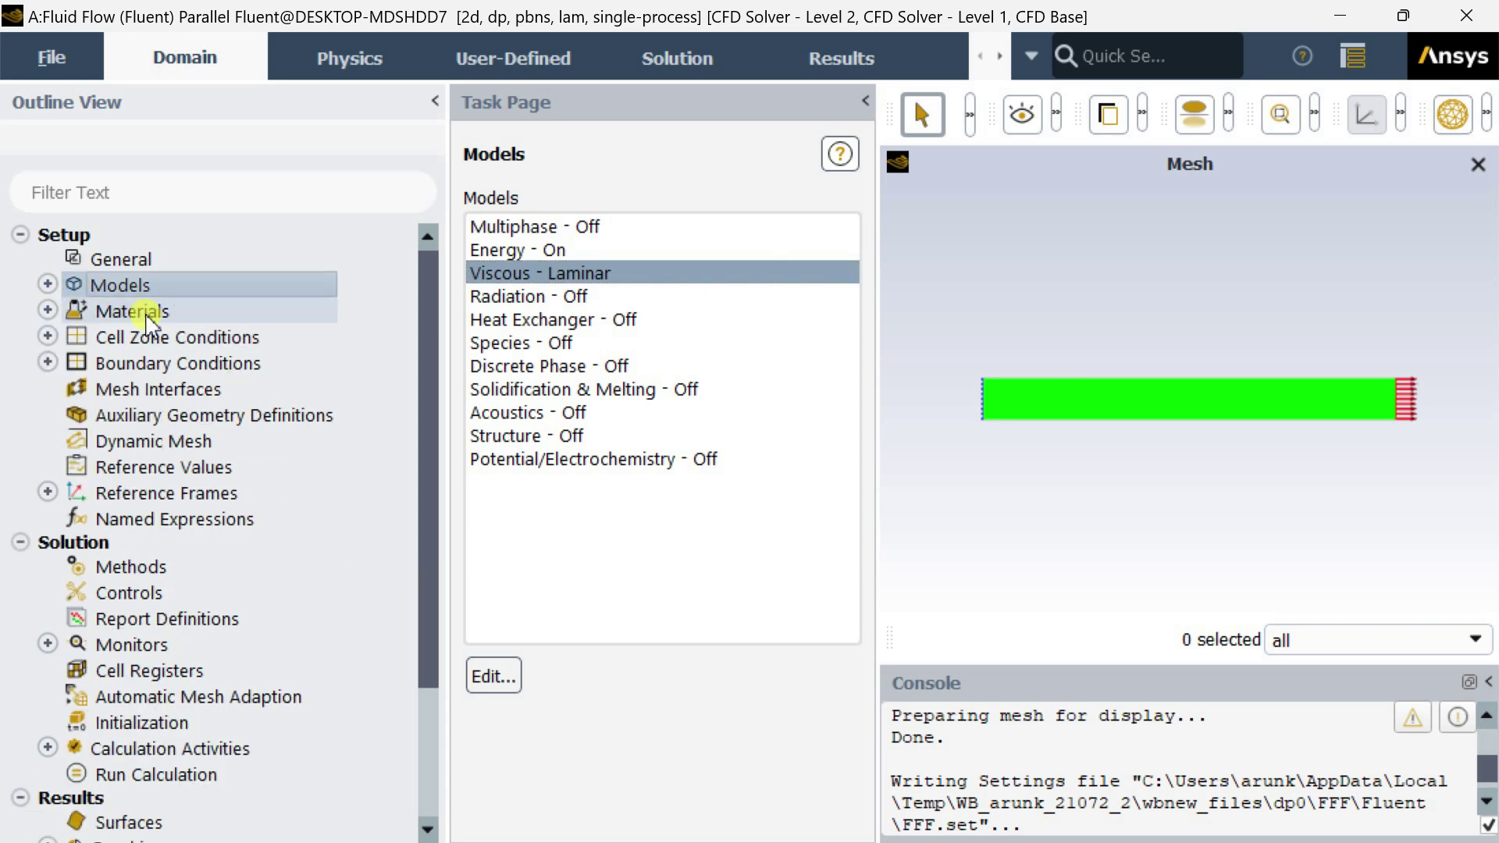
# Step: Review the Materials page, then check the surface_body cell zone's type
pyautogui.doubleClick(145, 311)
pyautogui.click(48, 309)
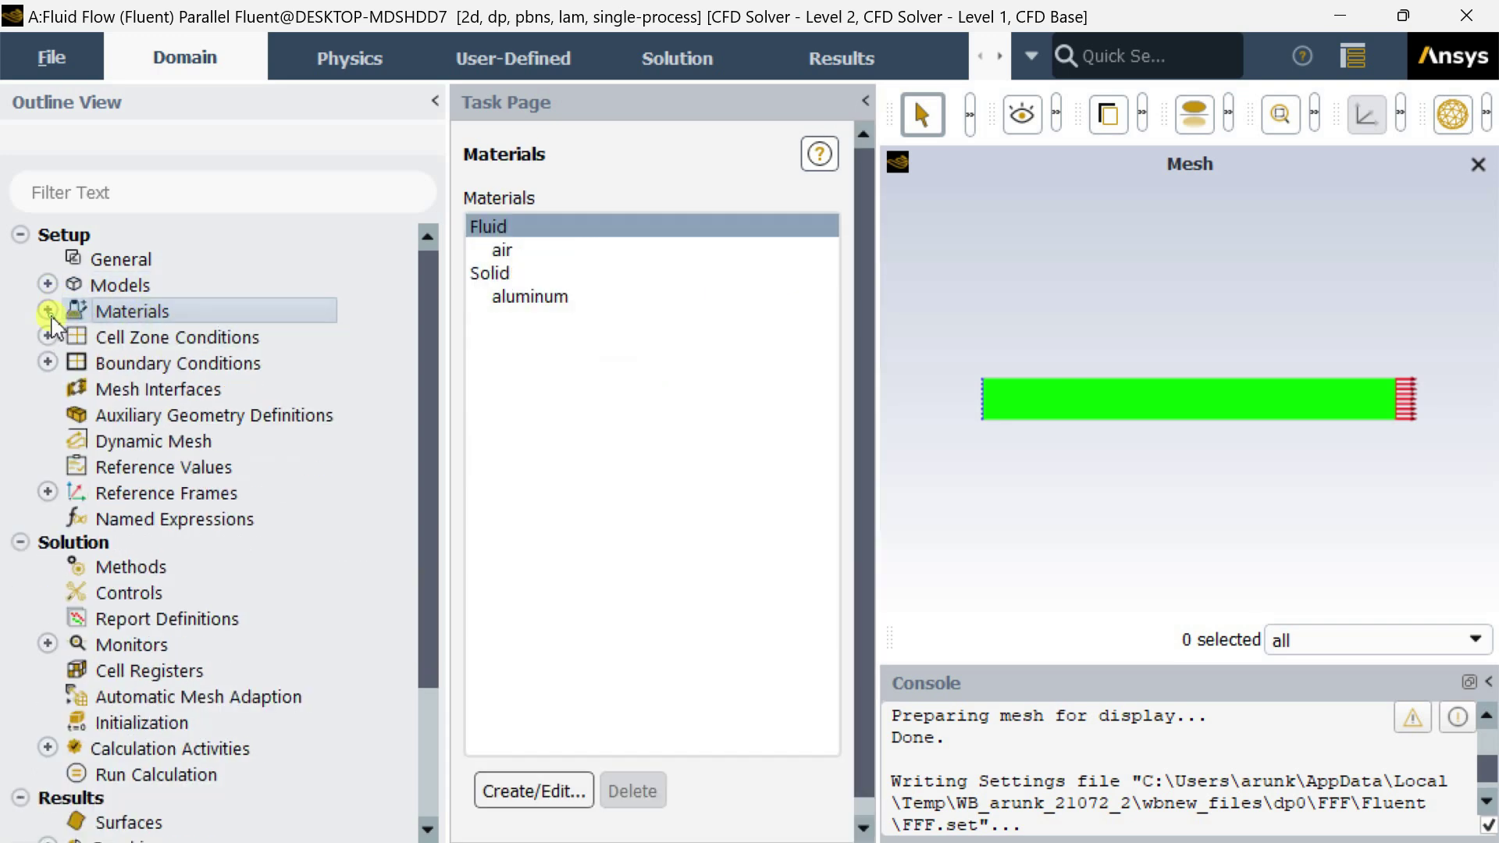
pyautogui.doubleClick(156, 338)
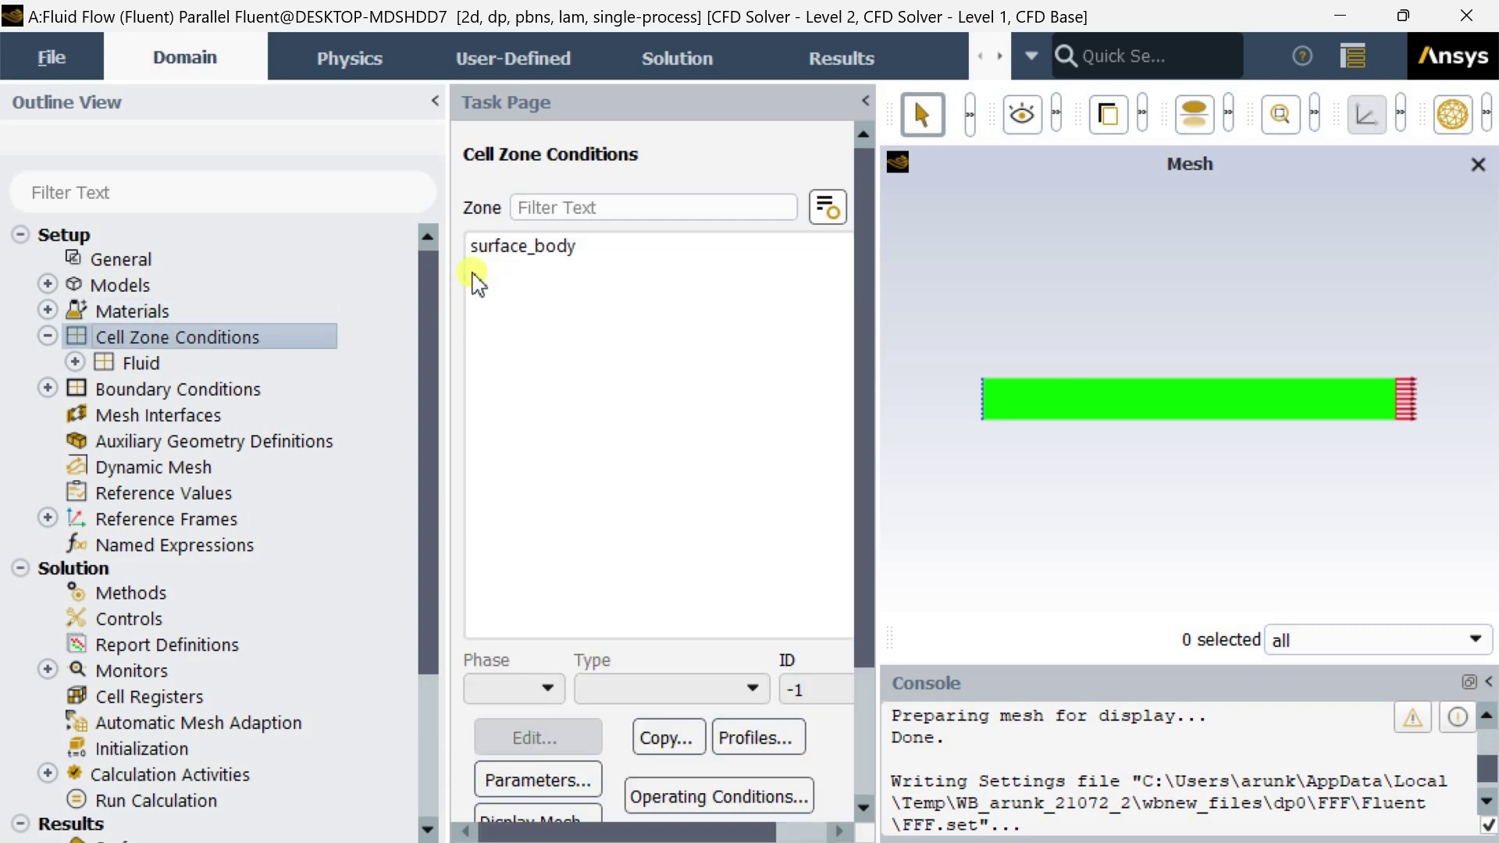
pyautogui.click(527, 248)
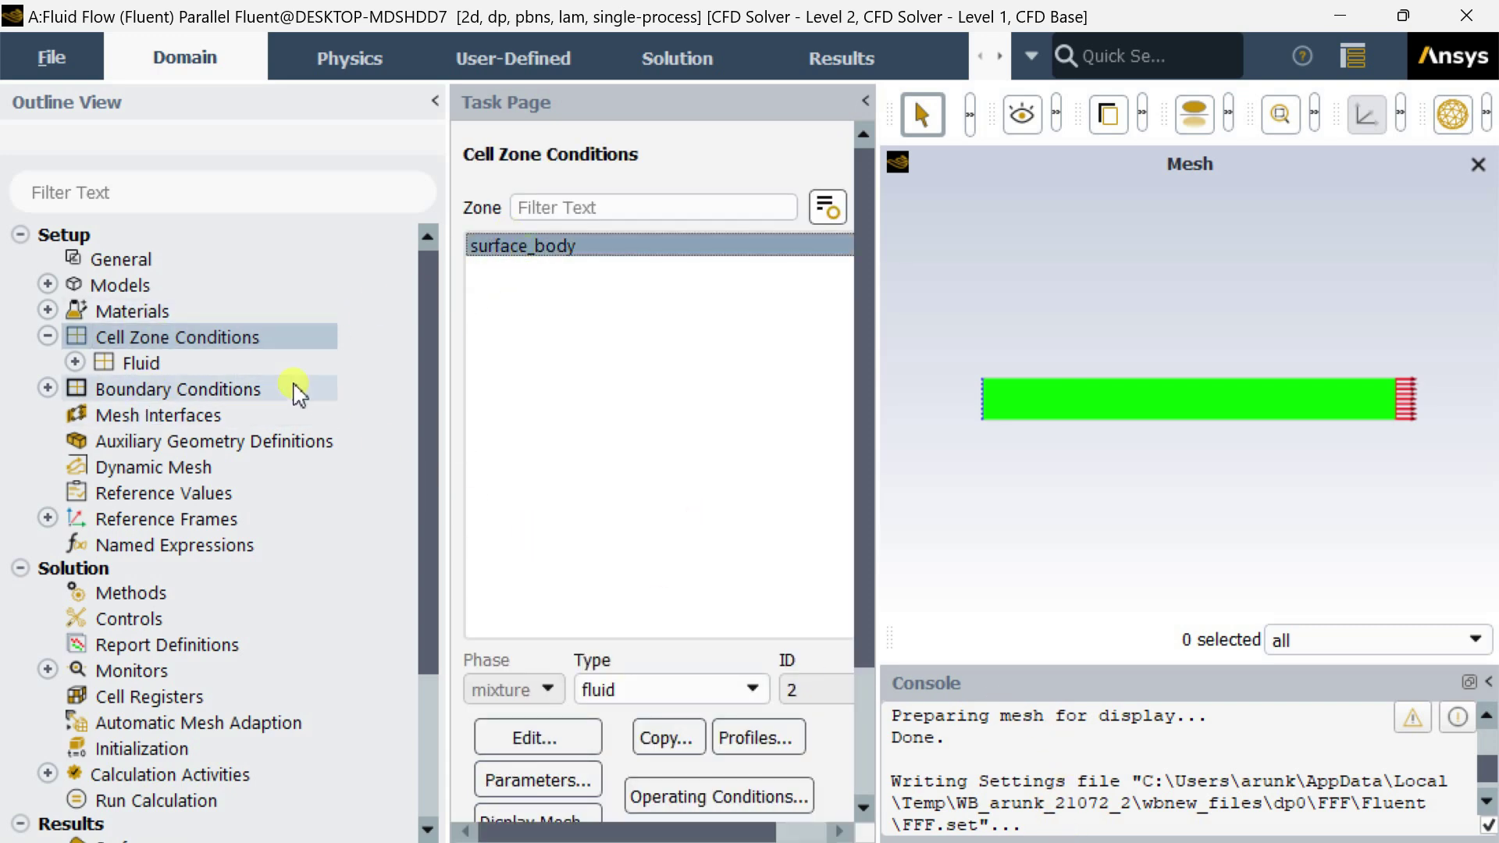
# Step: Bring up the Boundary Conditions page with a wider task page panel
pyautogui.click(245, 390)
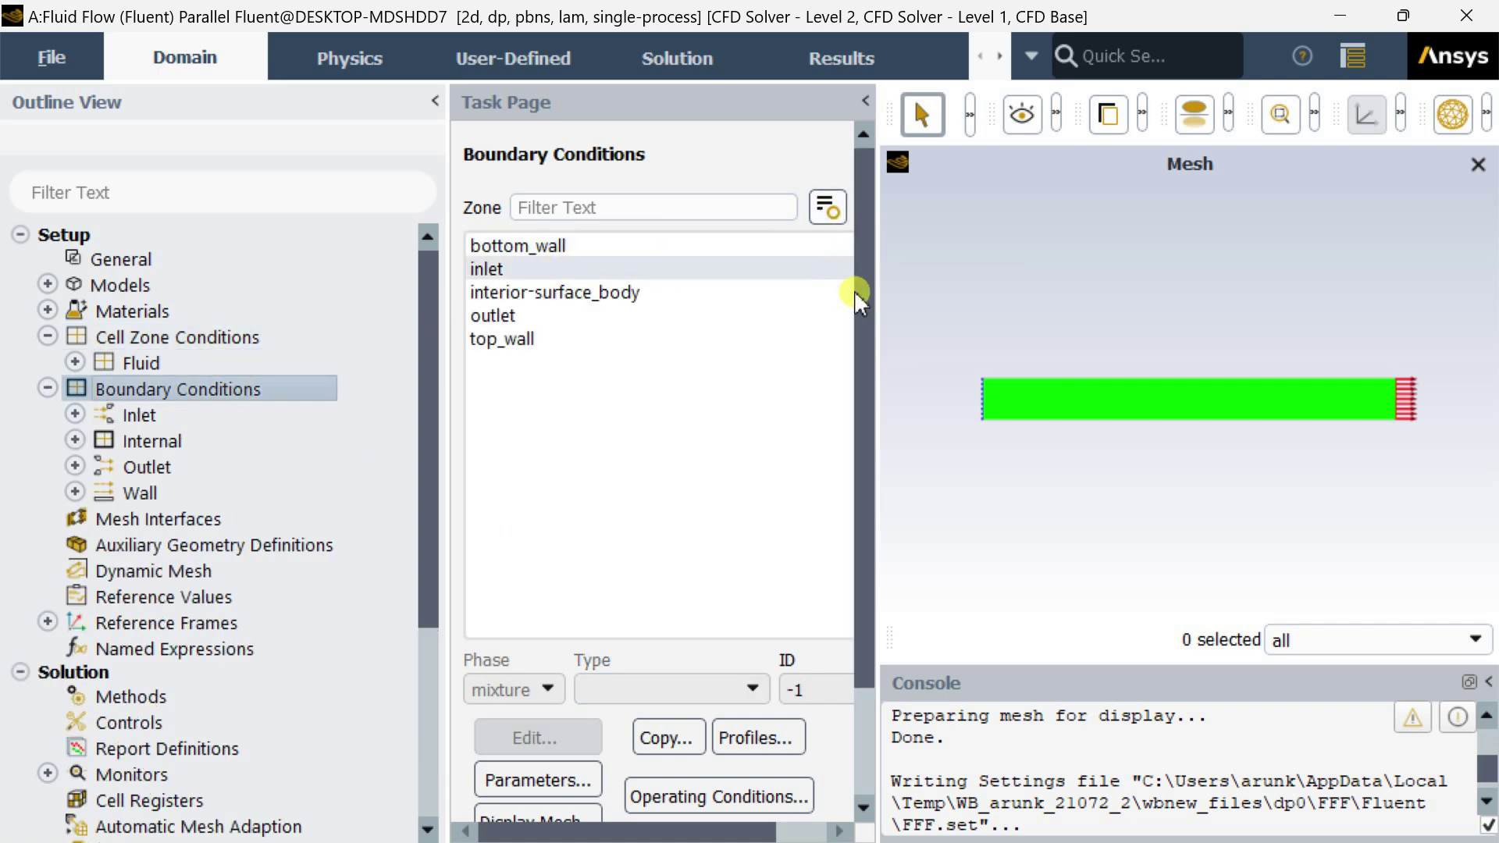
pyautogui.moveTo(865, 293); pyautogui.dragTo(886, 306)
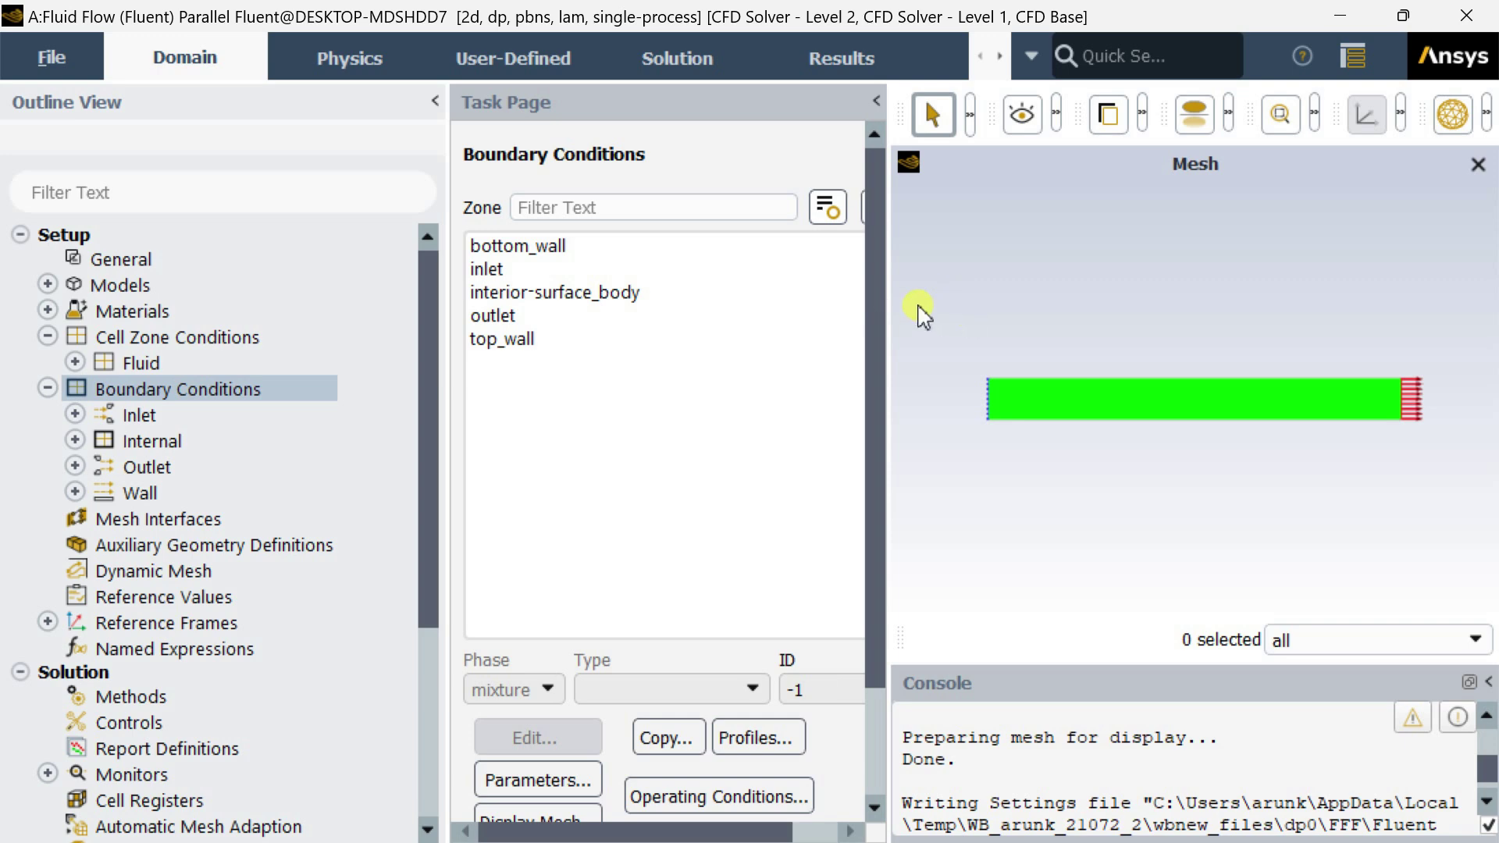
pyautogui.moveTo(717, 829); pyautogui.dragTo(789, 832)
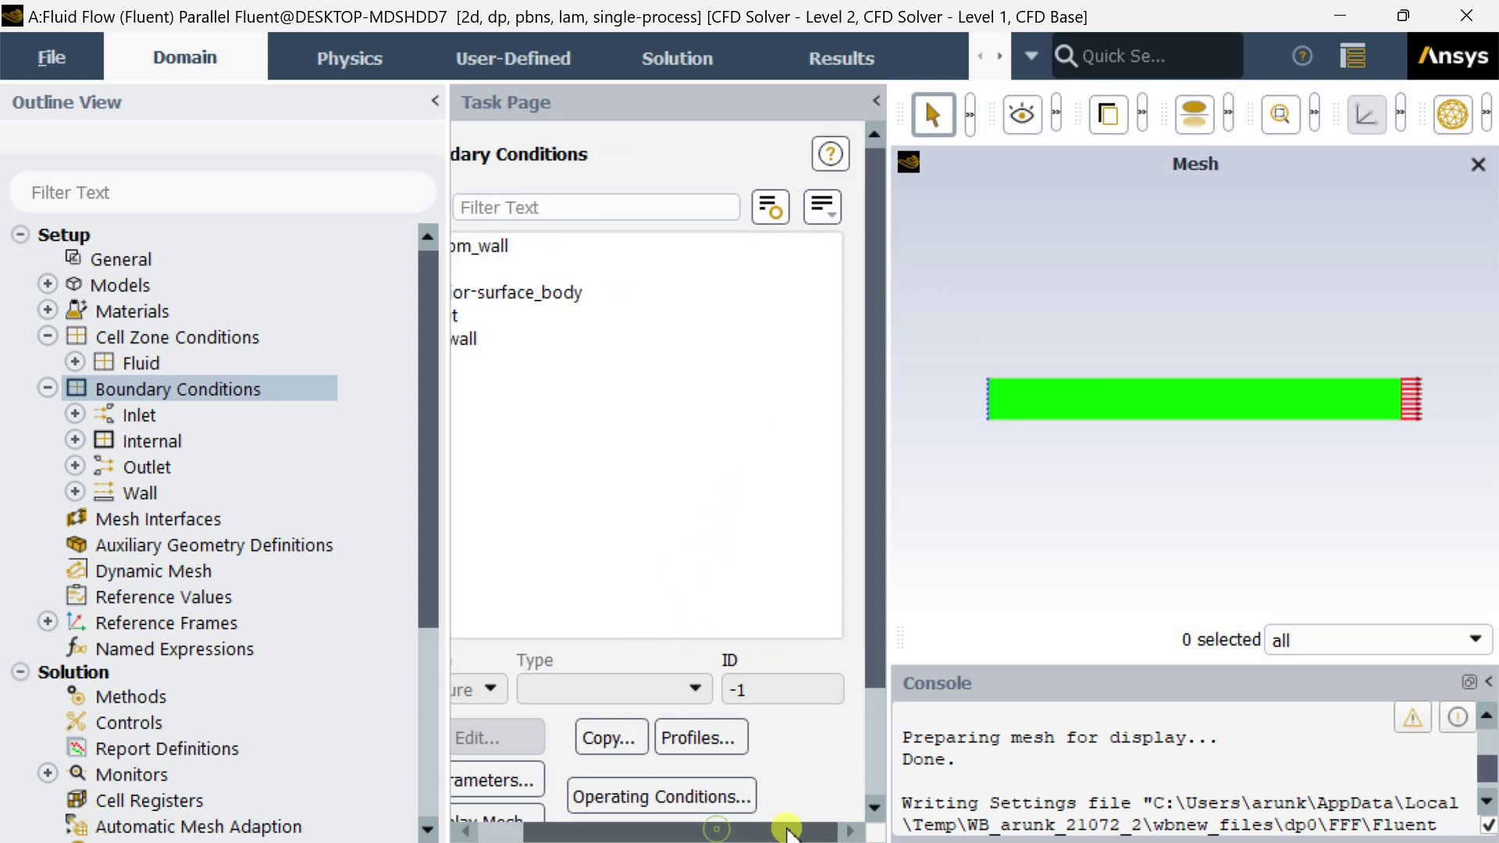
# Step: Group boundary zones by type and set the inlet velocity magnitude to 0.5 m/s
pyautogui.click(823, 209)
pyautogui.click(855, 339)
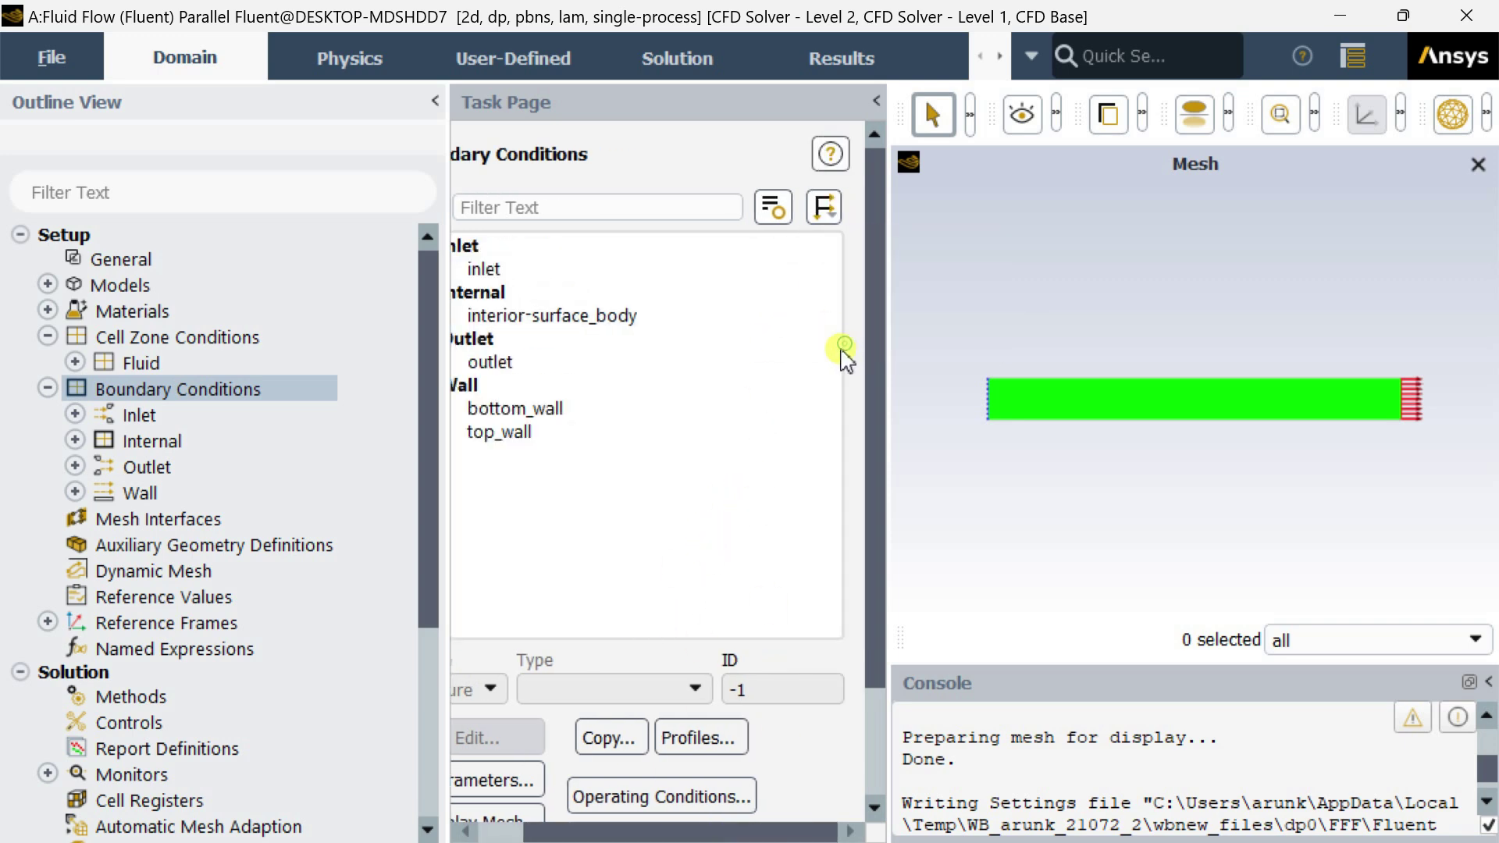
pyautogui.moveTo(594, 830); pyautogui.dragTo(551, 831)
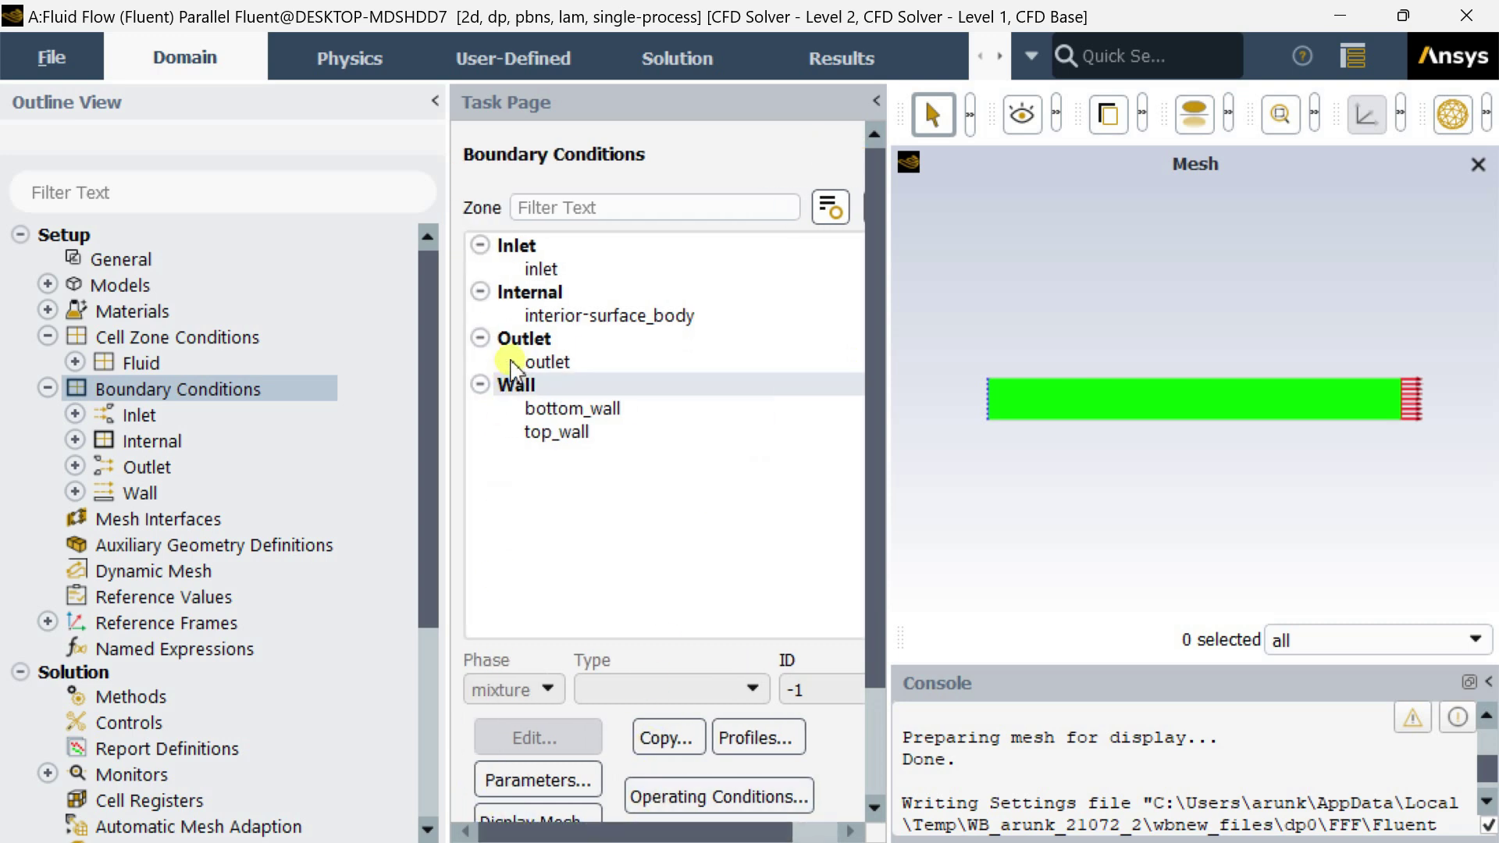
pyautogui.click(541, 269)
pyautogui.click(559, 736)
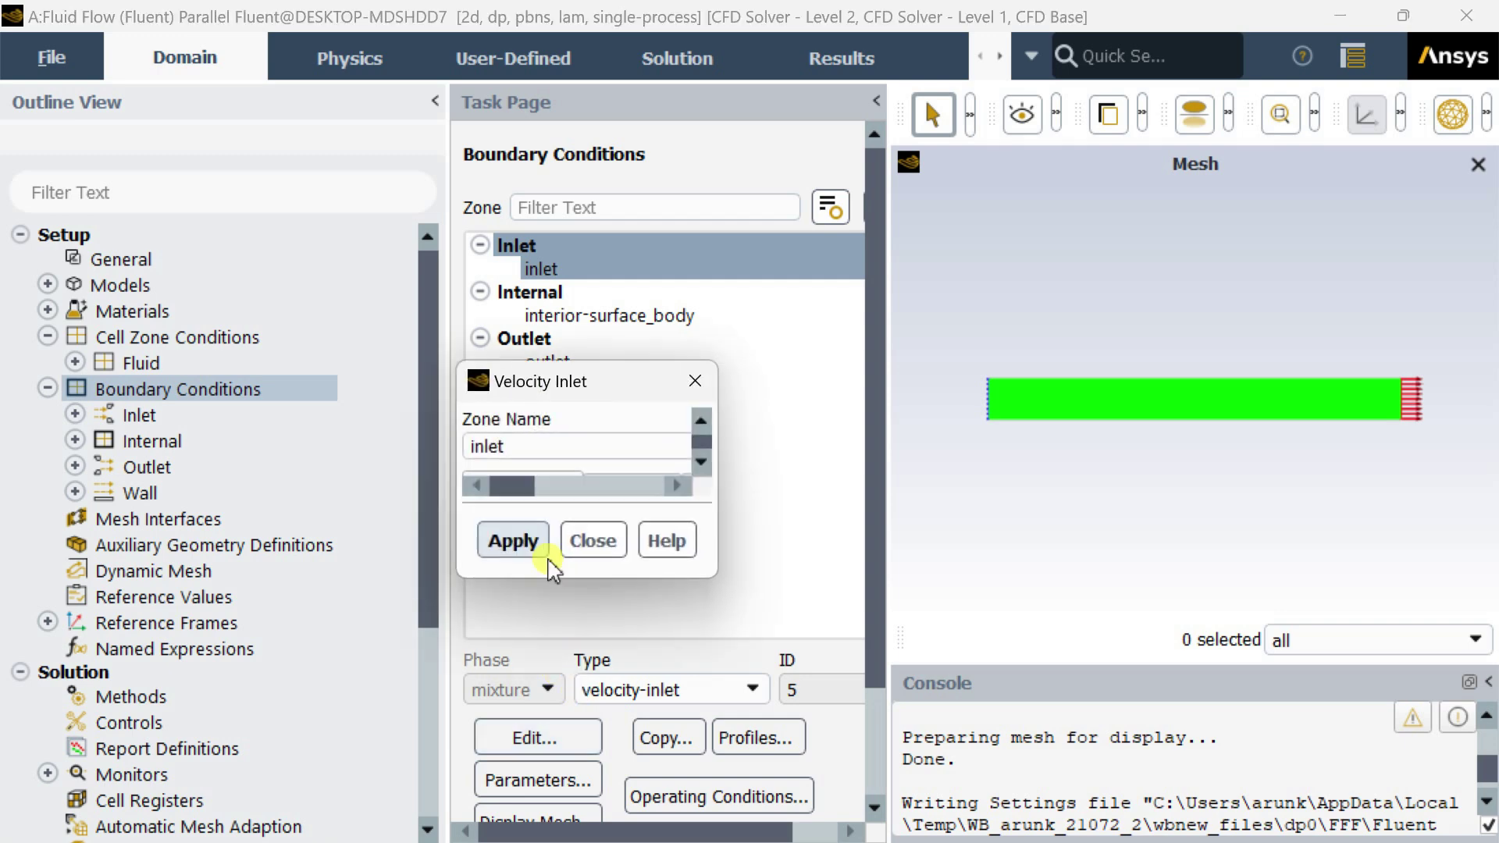
pyautogui.click(1052, 619)
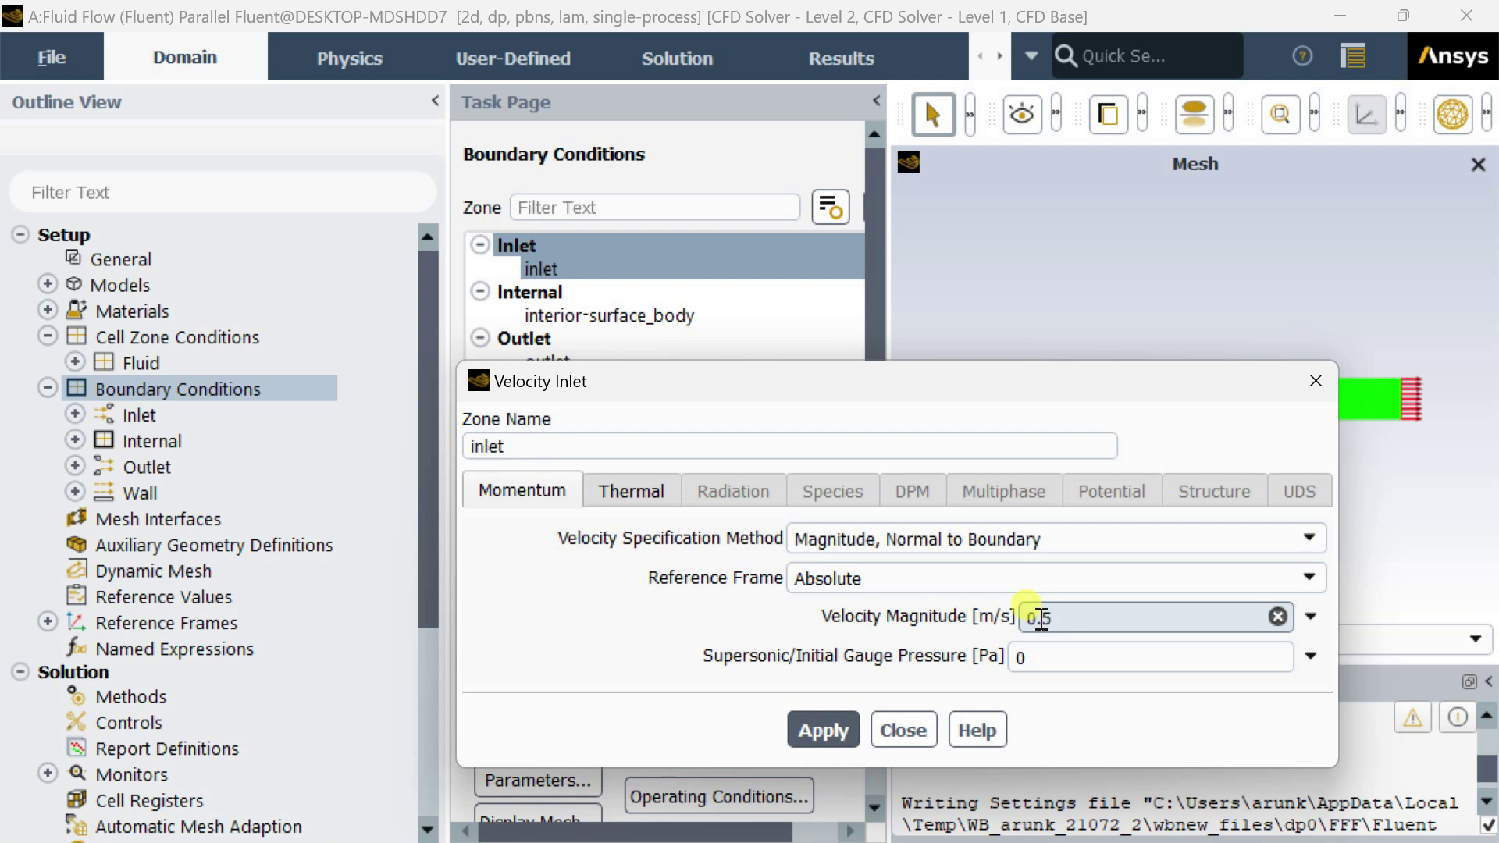
pyautogui.write('.5')
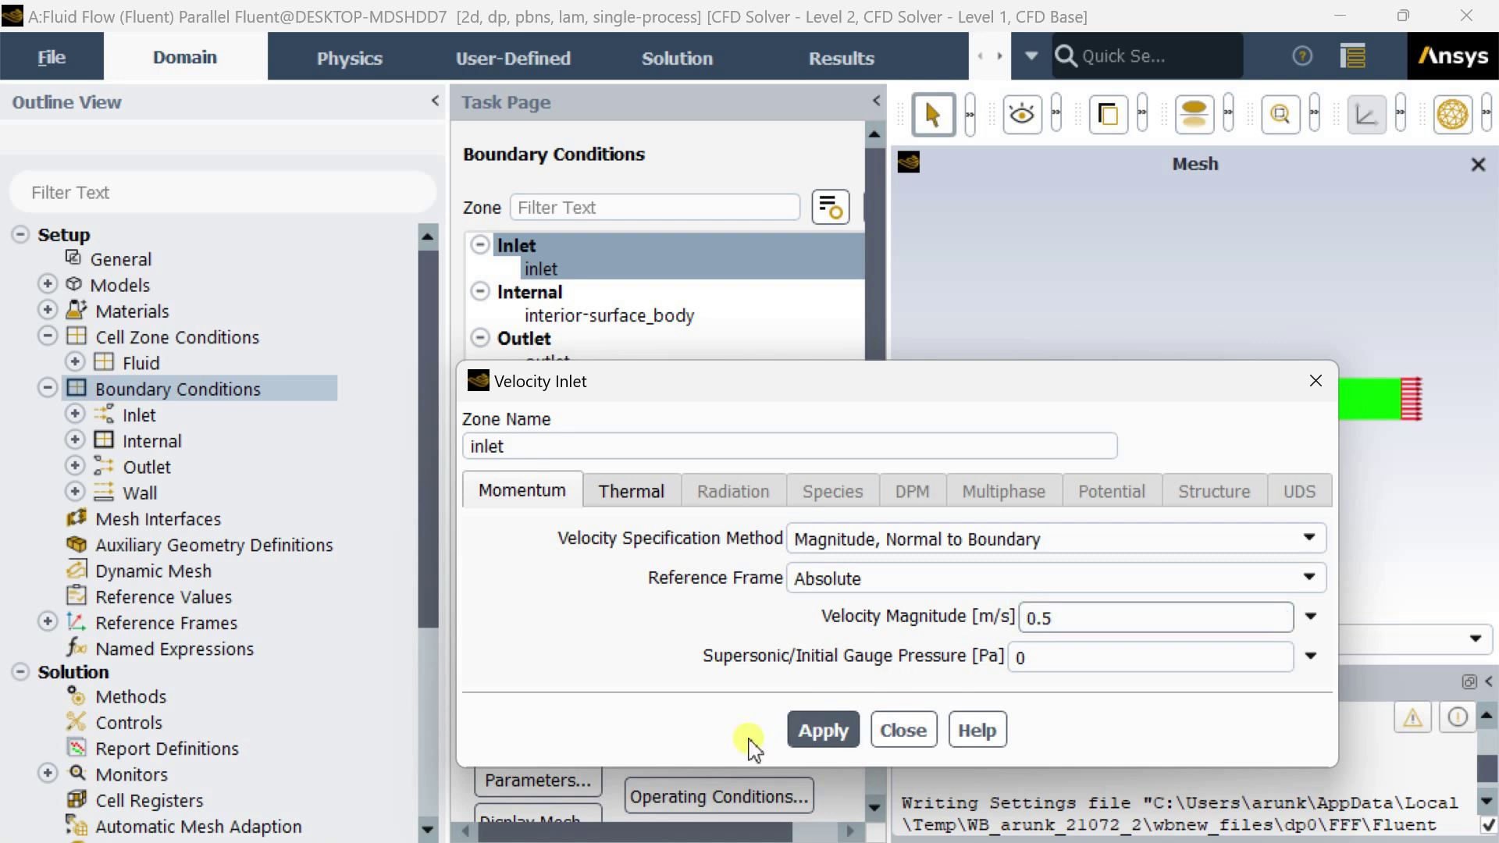
pyautogui.click(821, 730)
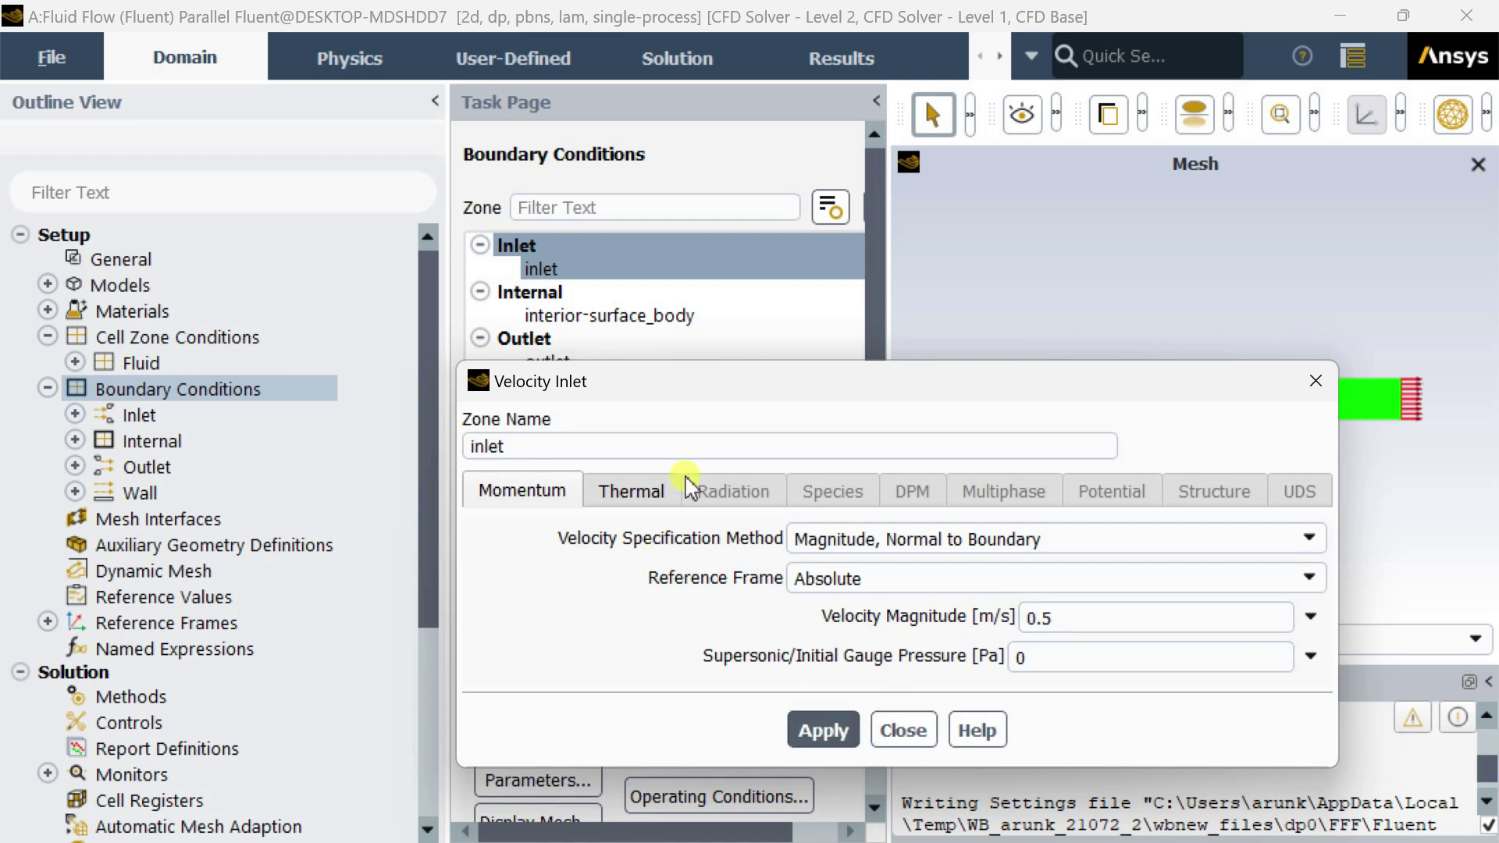
# Step: Set the inlet's thermal temperature to 350 K, apply it and close the inlet settings
pyautogui.click(632, 491)
pyautogui.doubleClick(625, 538)
pyautogui.write('350')
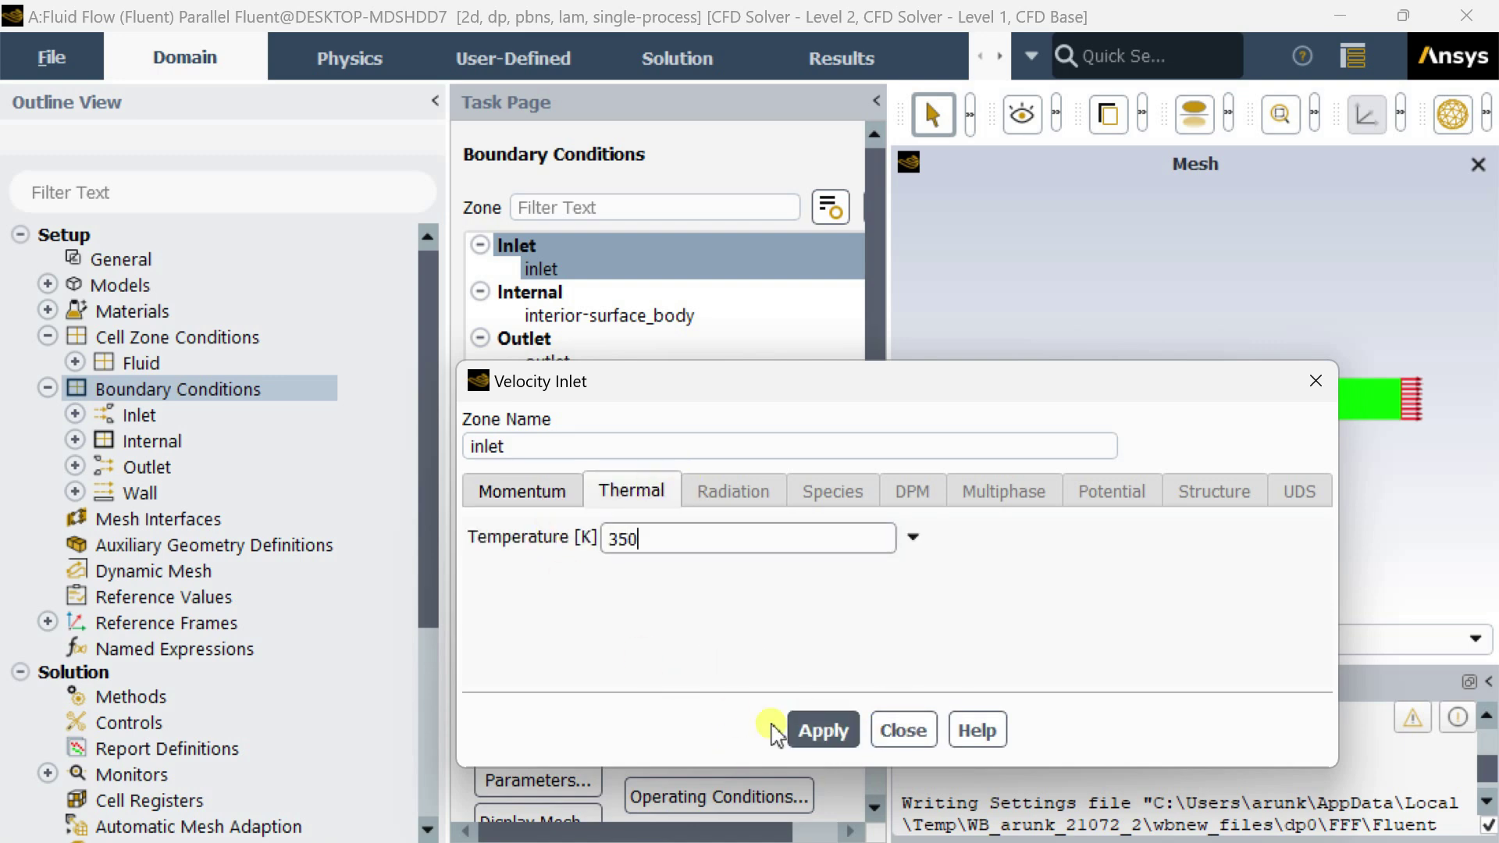
pyautogui.click(816, 730)
pyautogui.click(900, 733)
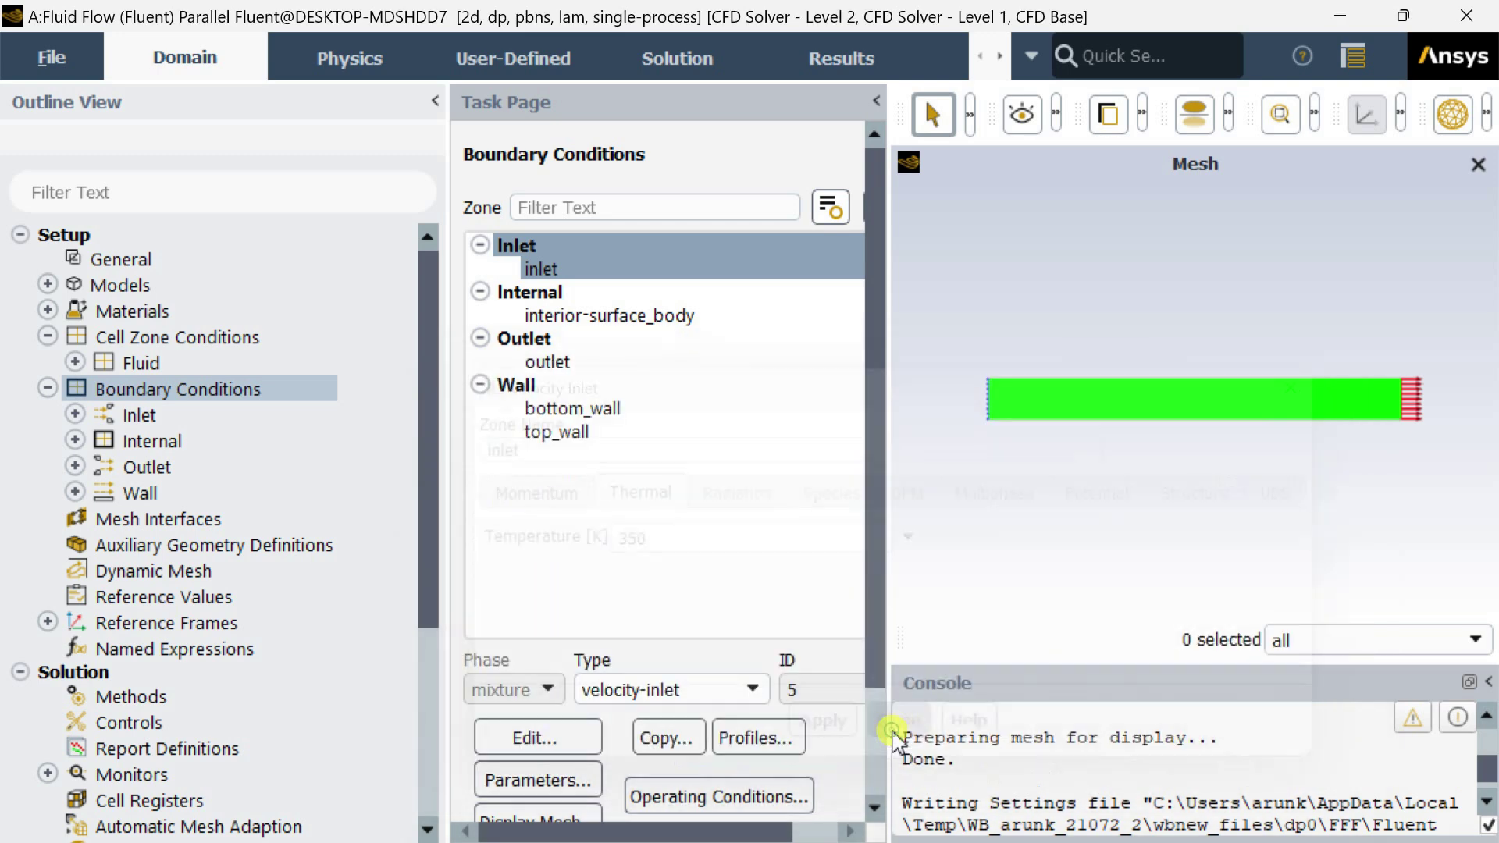
# Step: Check the outlet zone, then give bottom_wall a fixed 300 K thermal temperature
pyautogui.click(567, 362)
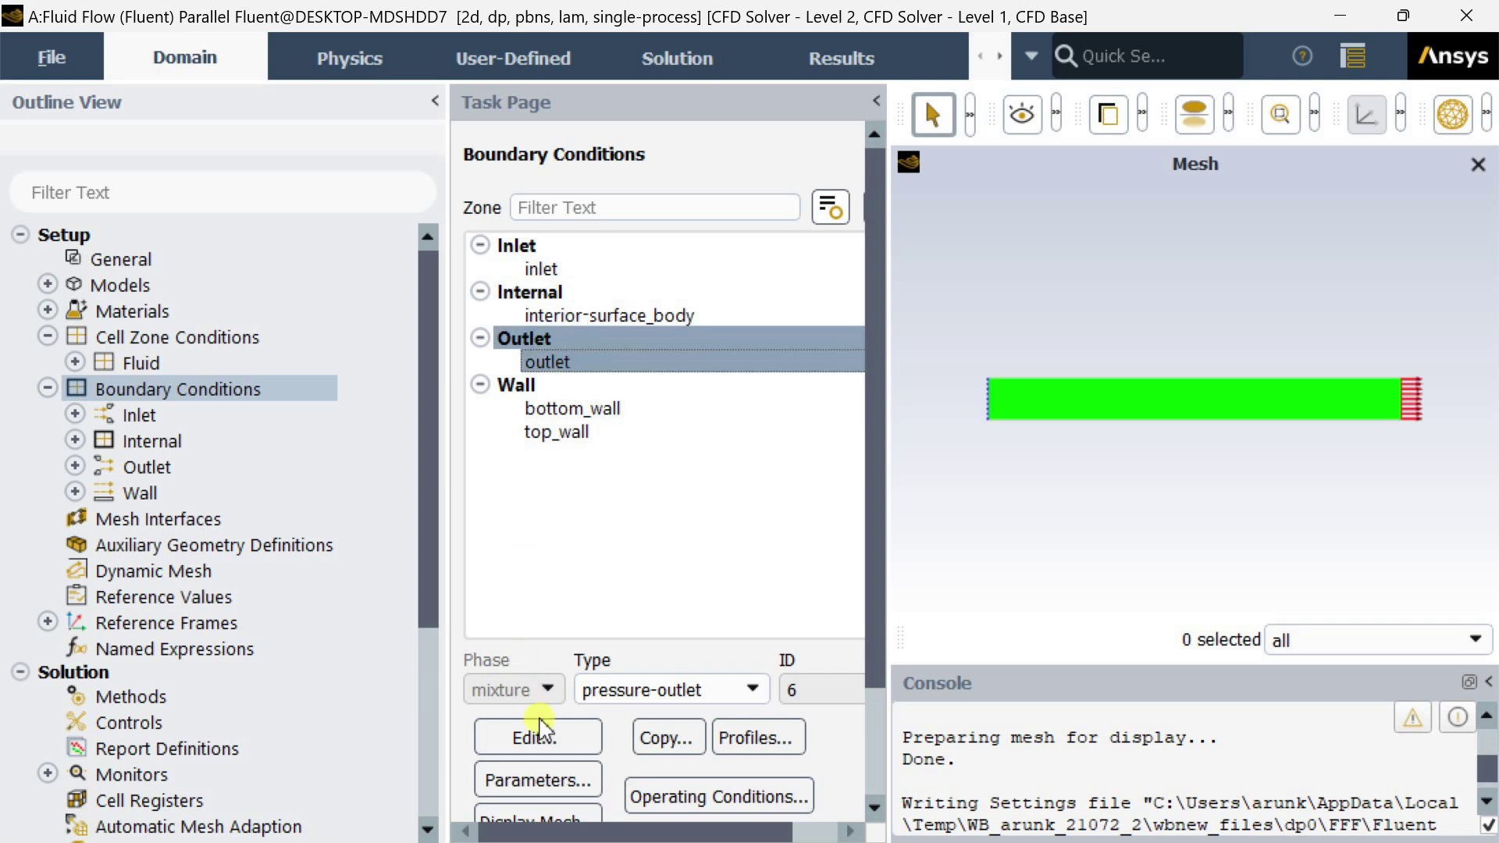
pyautogui.click(578, 410)
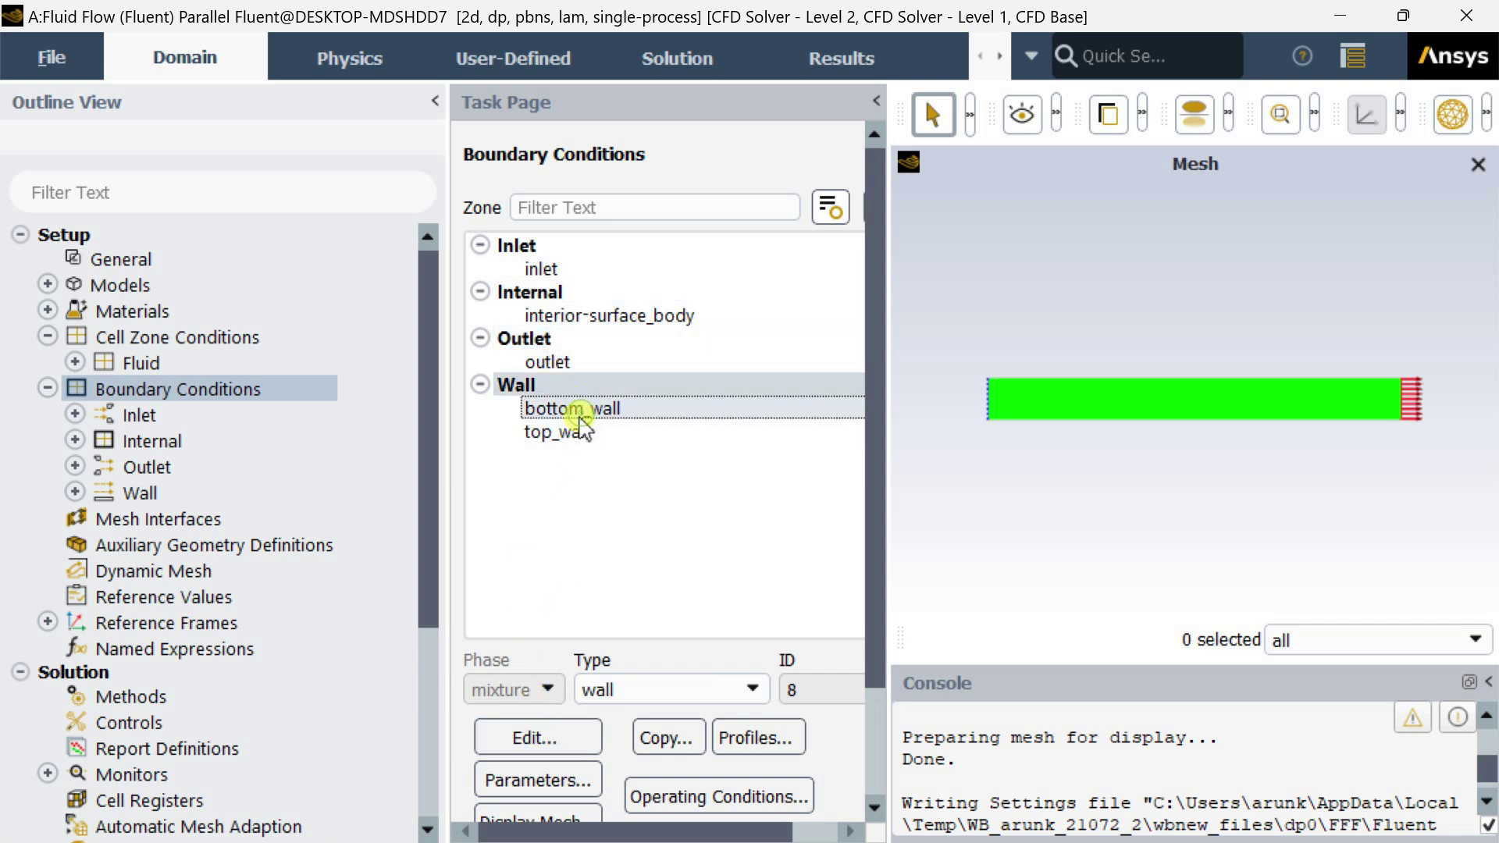
pyautogui.click(537, 739)
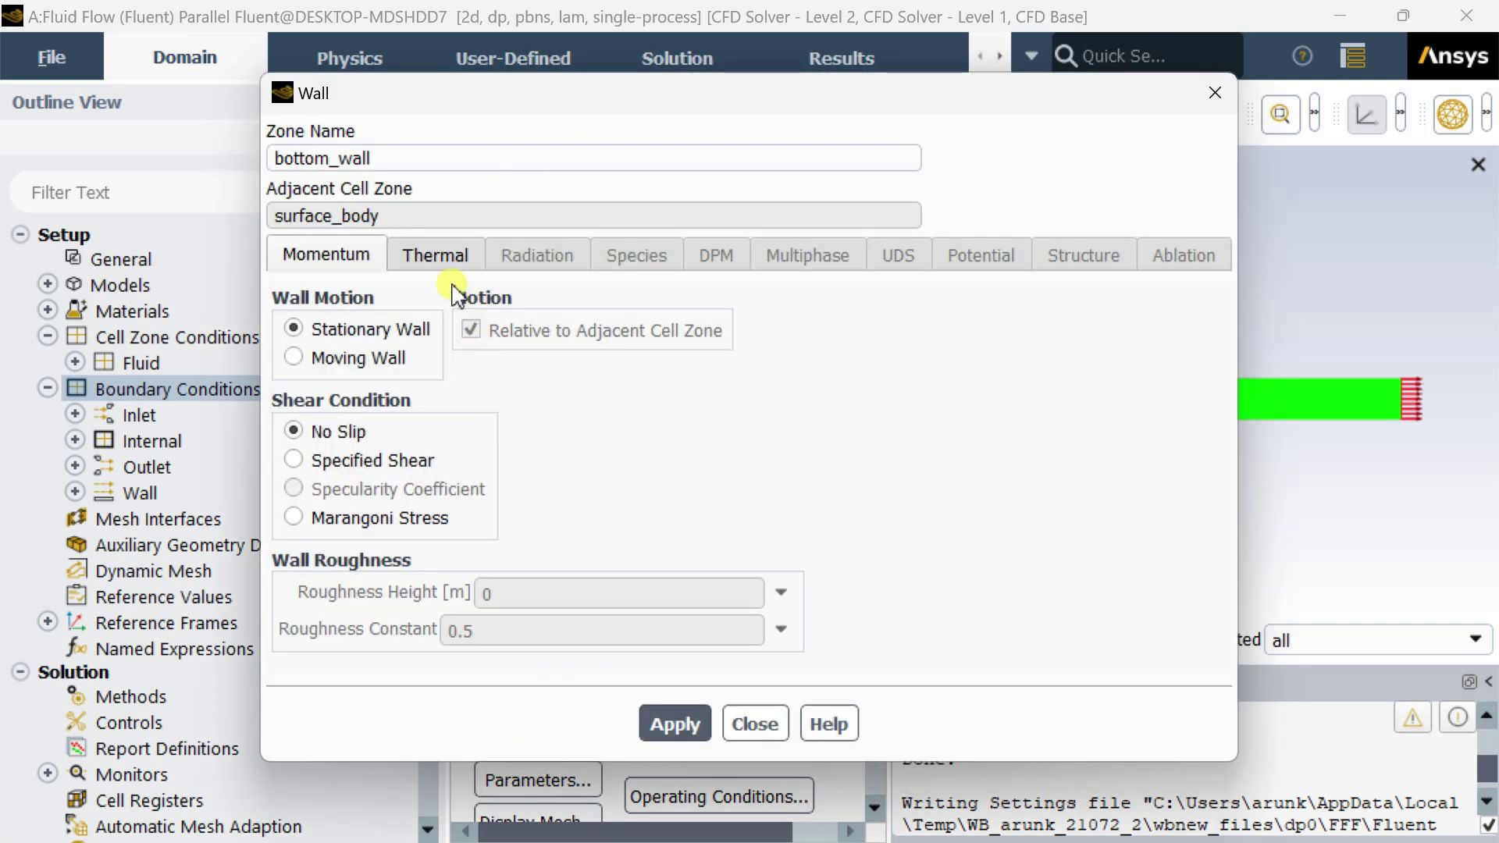
pyautogui.click(435, 257)
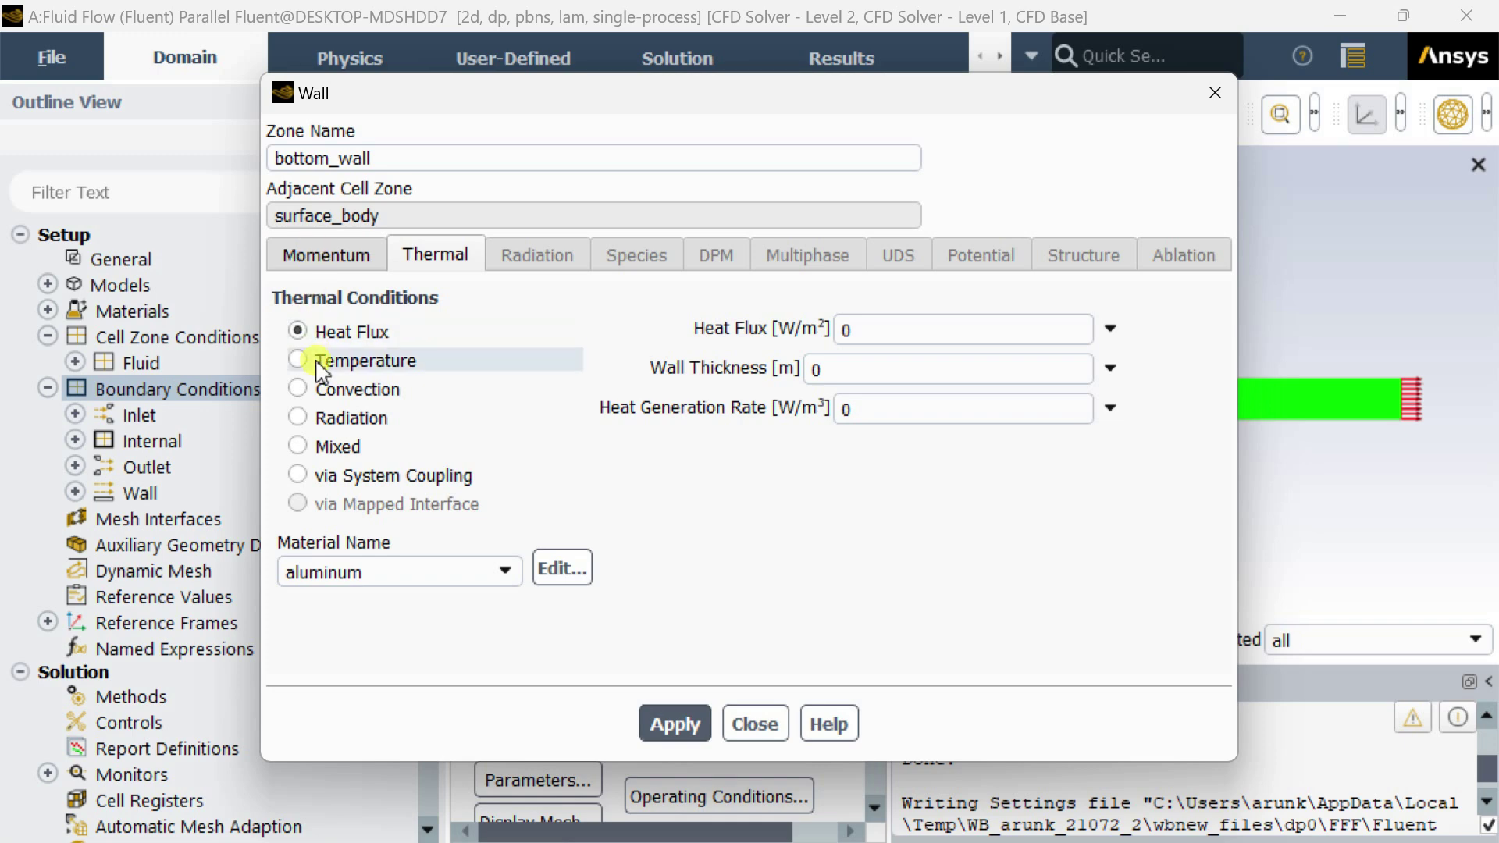
pyautogui.click(332, 363)
pyautogui.moveTo(911, 331); pyautogui.dragTo(691, 325)
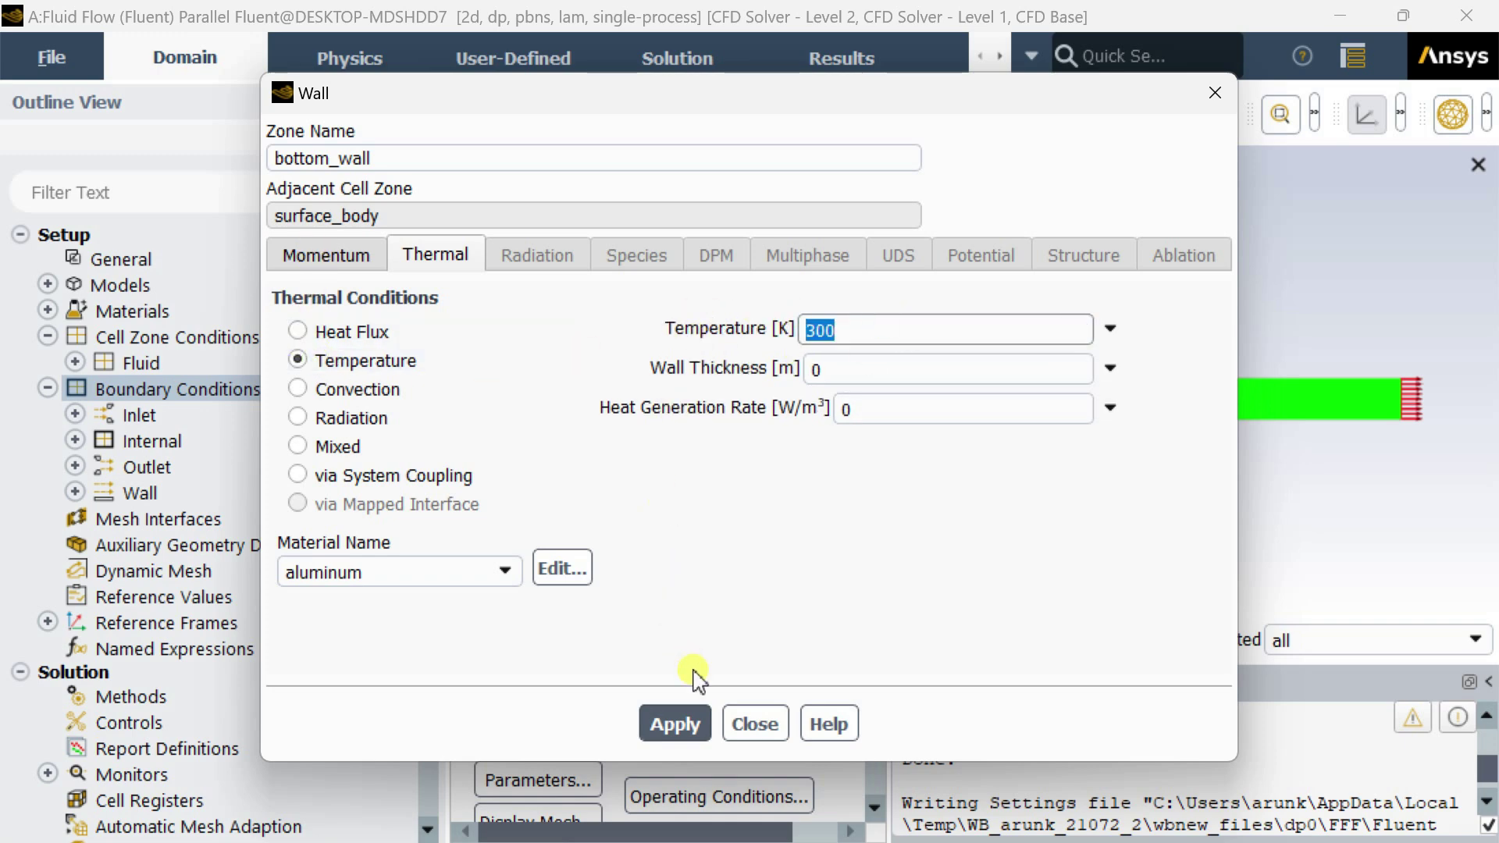
pyautogui.click(670, 722)
pyautogui.click(755, 723)
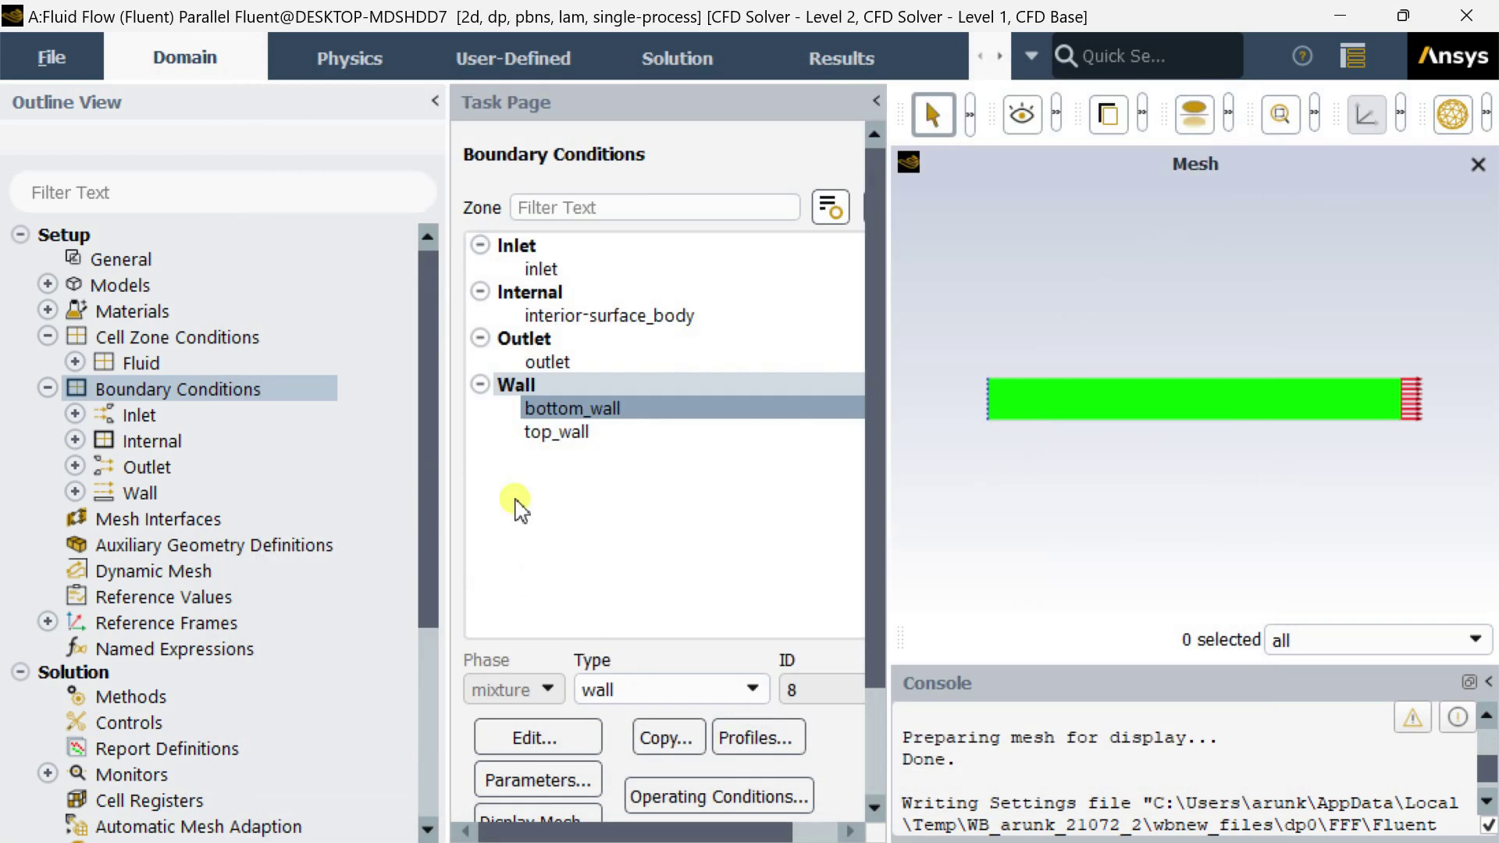
# Step: Give top_wall the same fixed 300 K temperature thermal condition
pyautogui.click(559, 435)
pyautogui.click(527, 730)
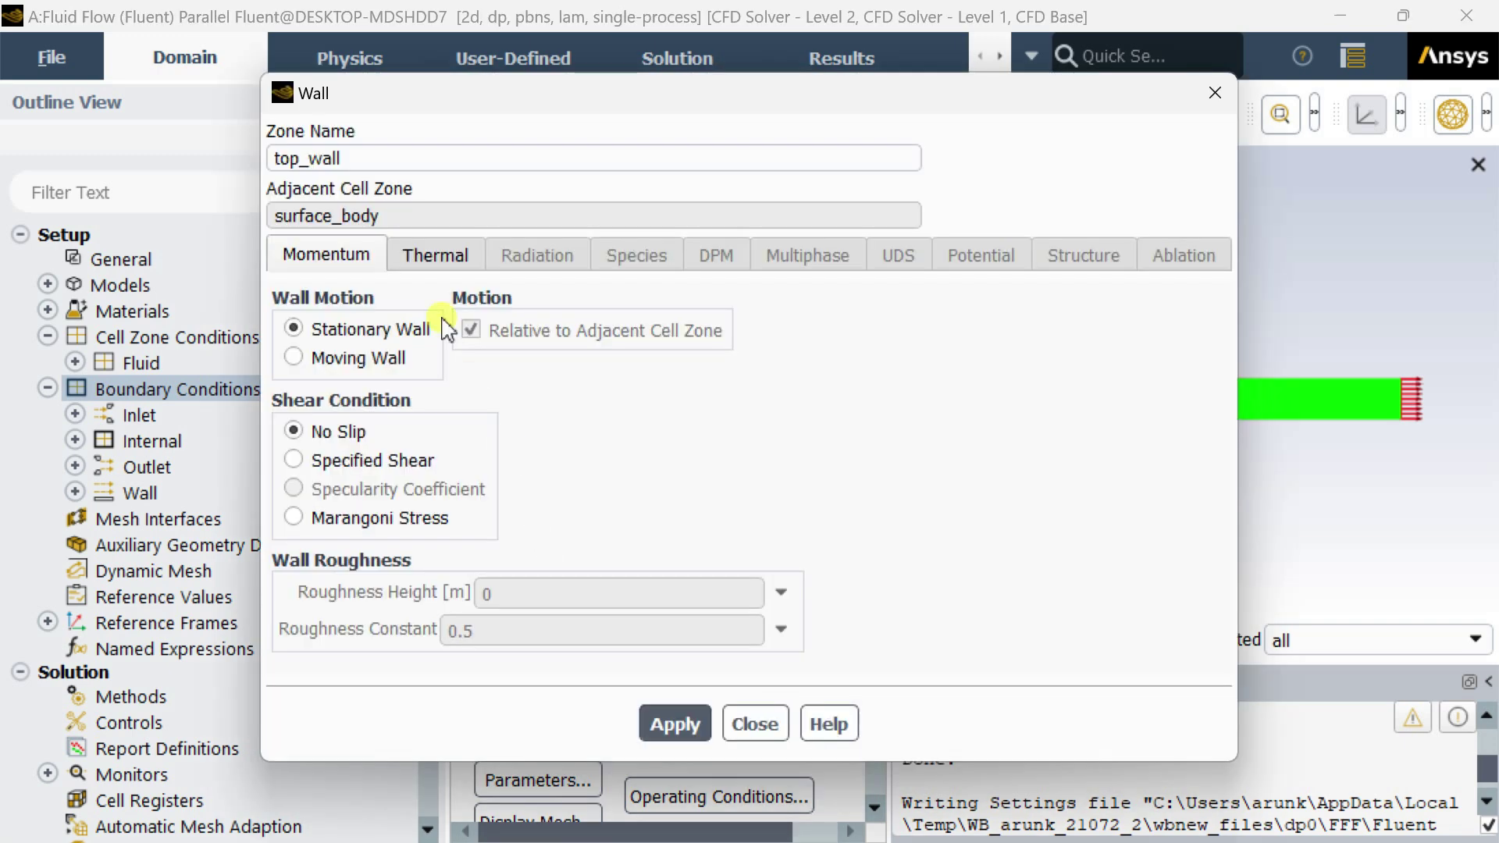
pyautogui.click(431, 255)
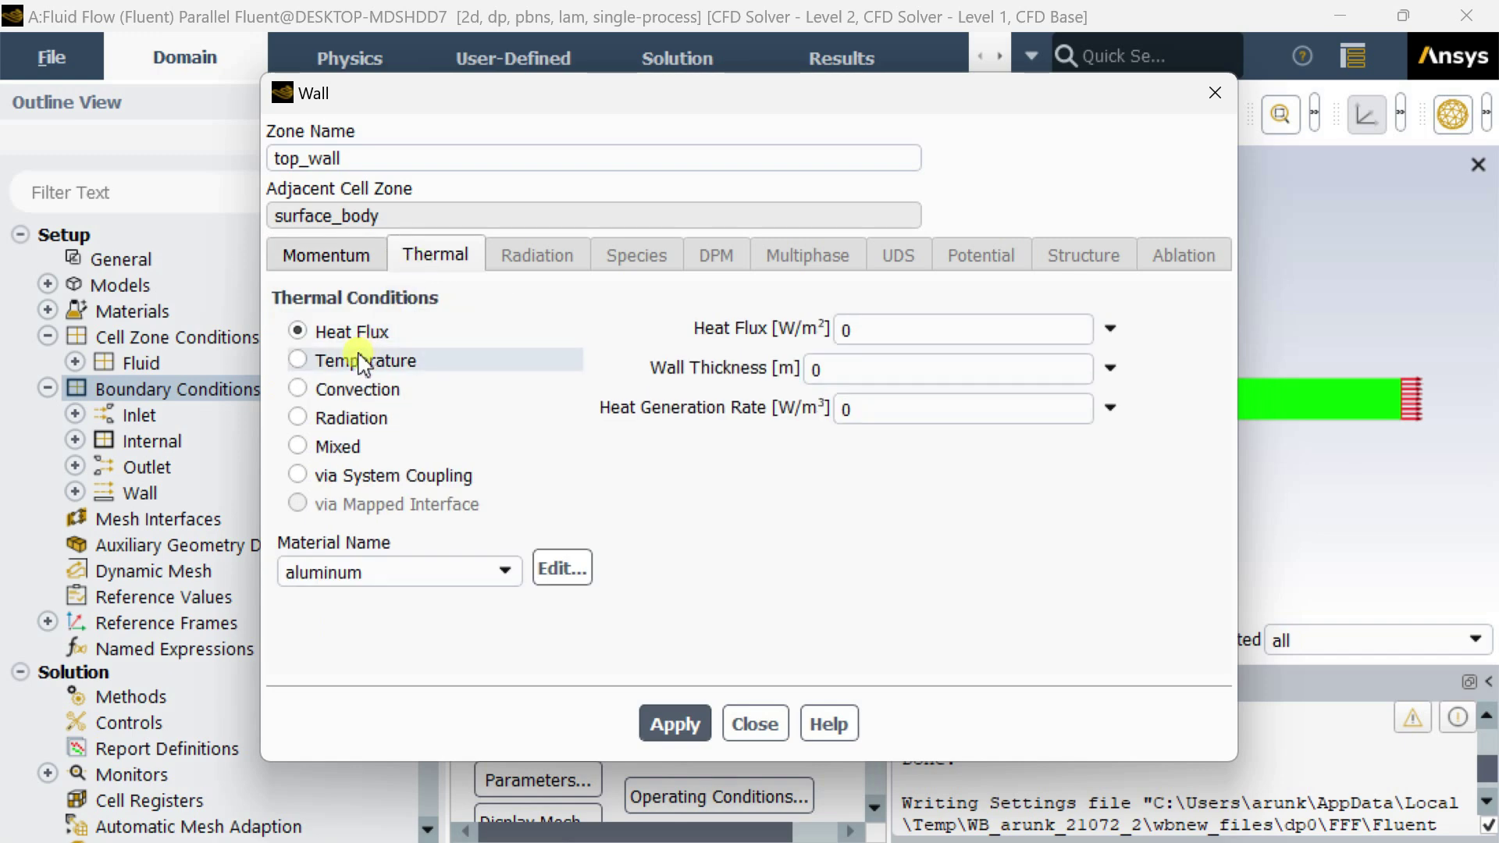
pyautogui.click(361, 362)
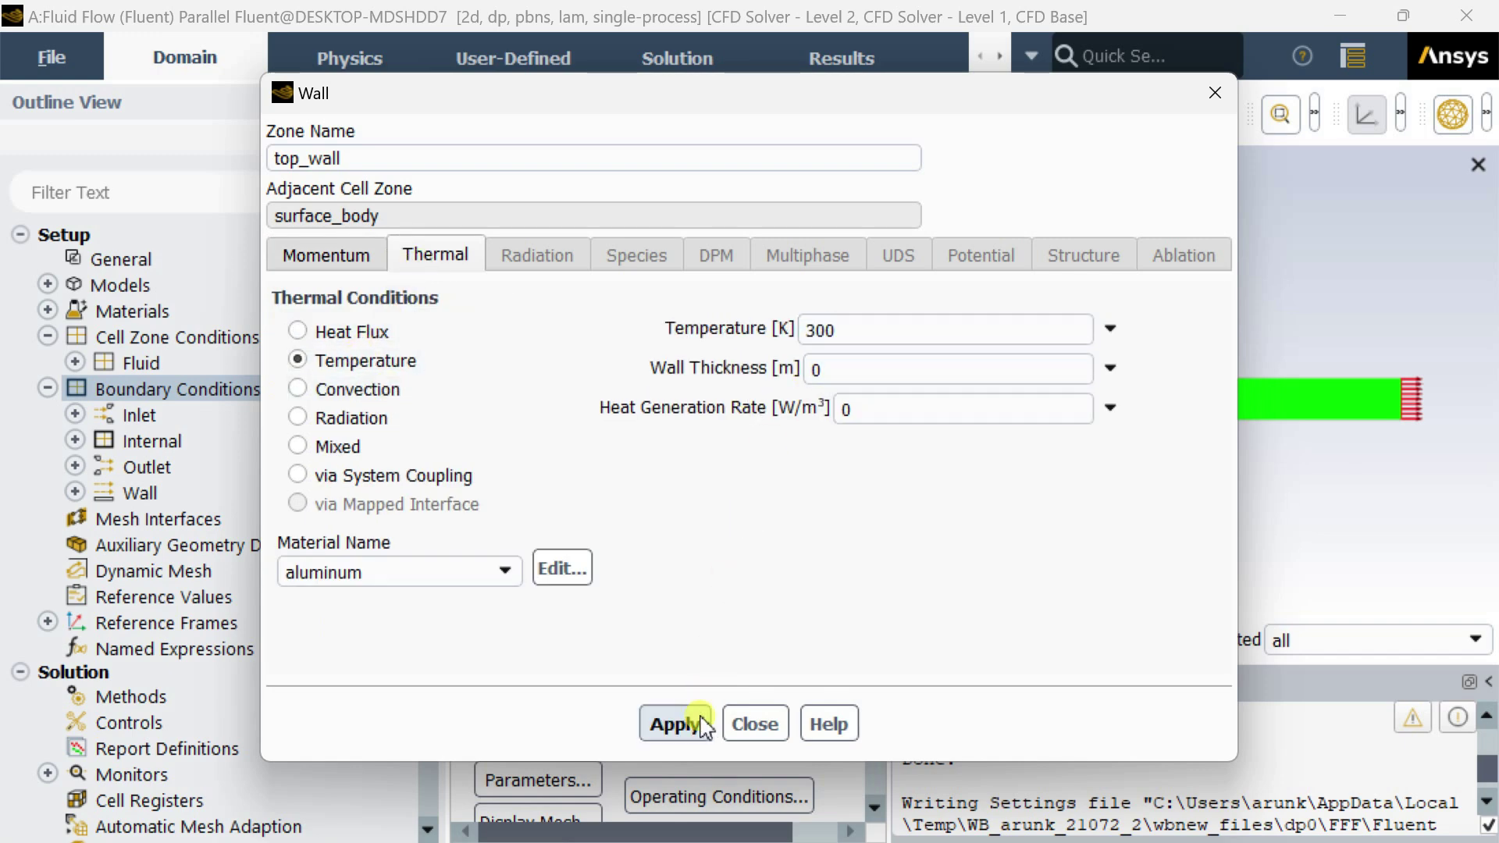
pyautogui.click(686, 719)
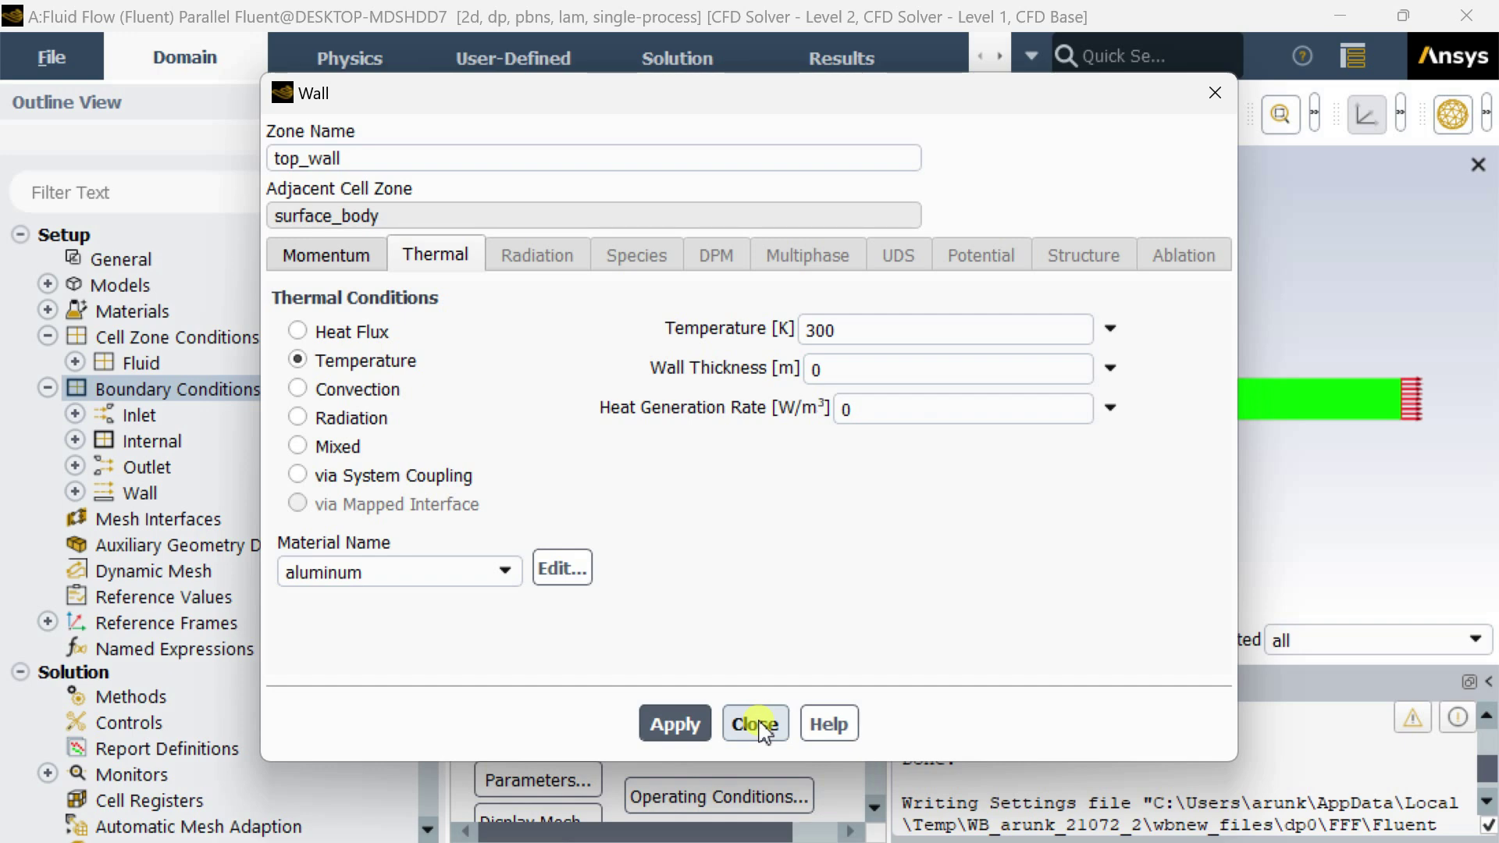
pyautogui.click(756, 725)
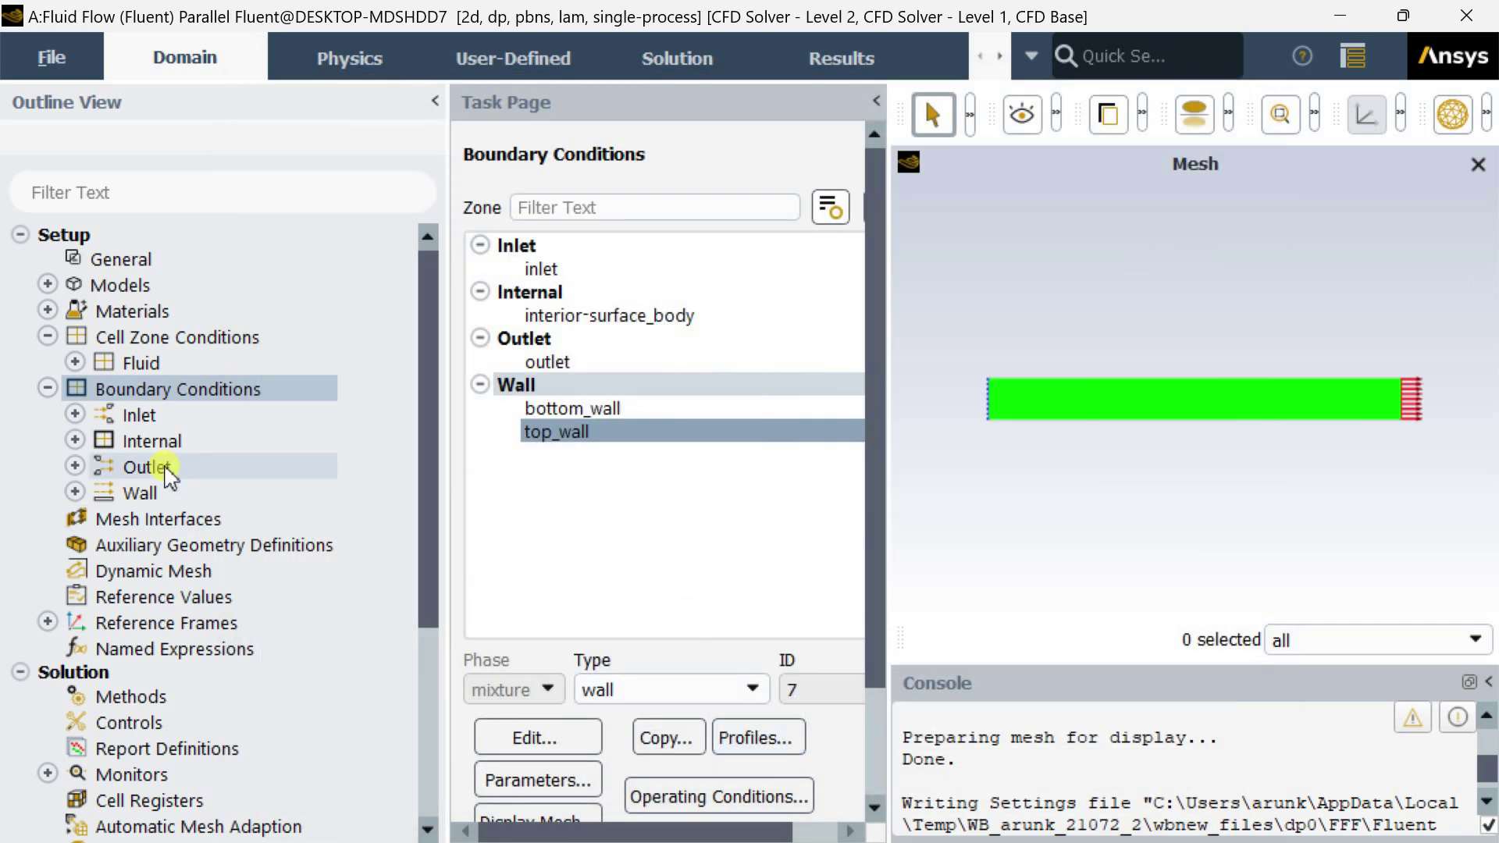
pyautogui.scroll(-1, 141, 453)
# Step: In Solution Methods, choose the SIMPLEC scheme and Green-Gauss Cell Based gradients
pyautogui.click(48, 314)
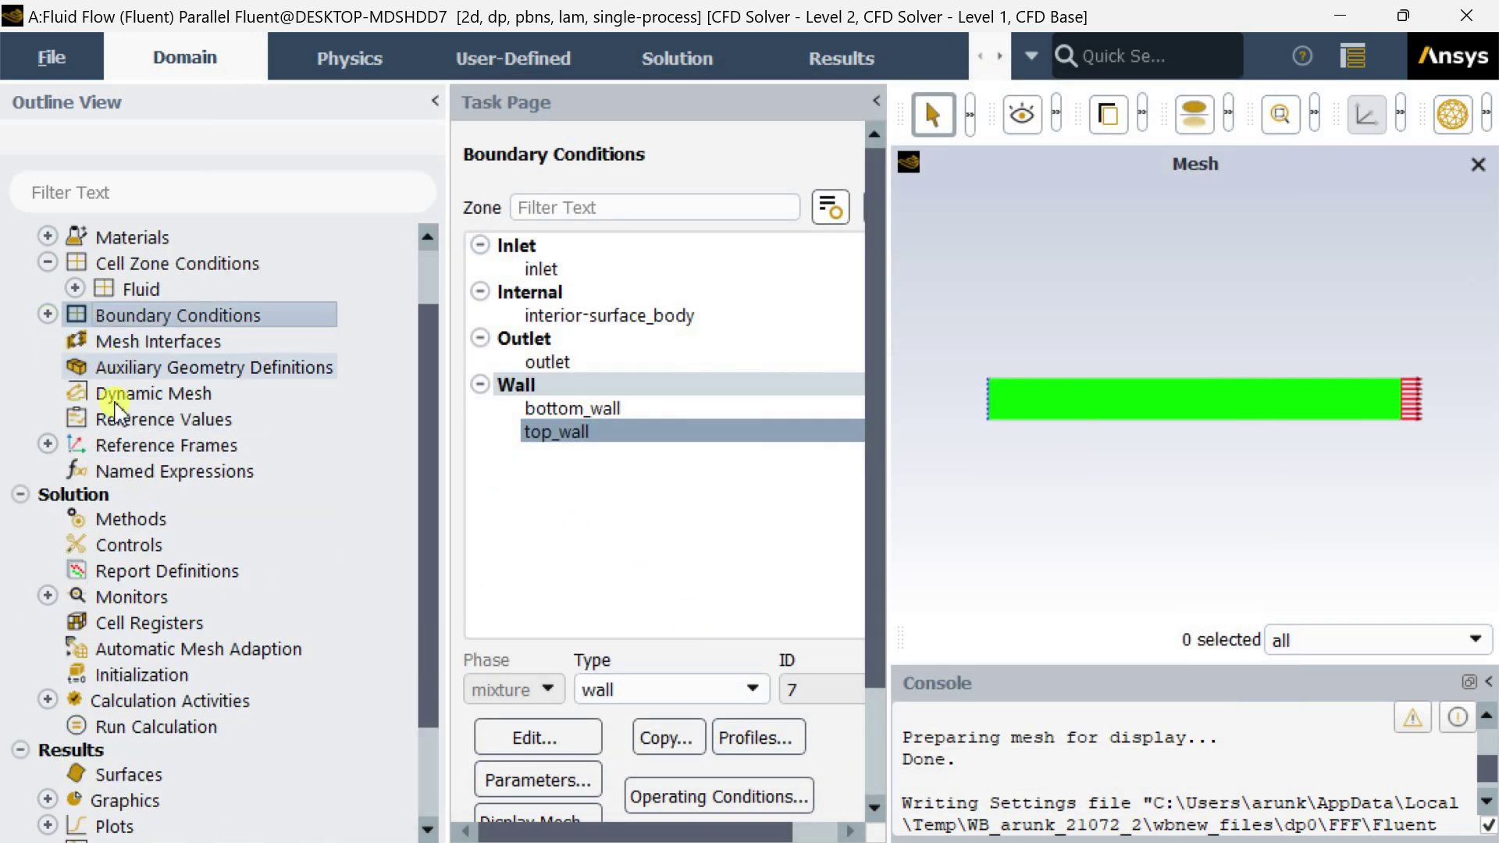
pyautogui.click(121, 521)
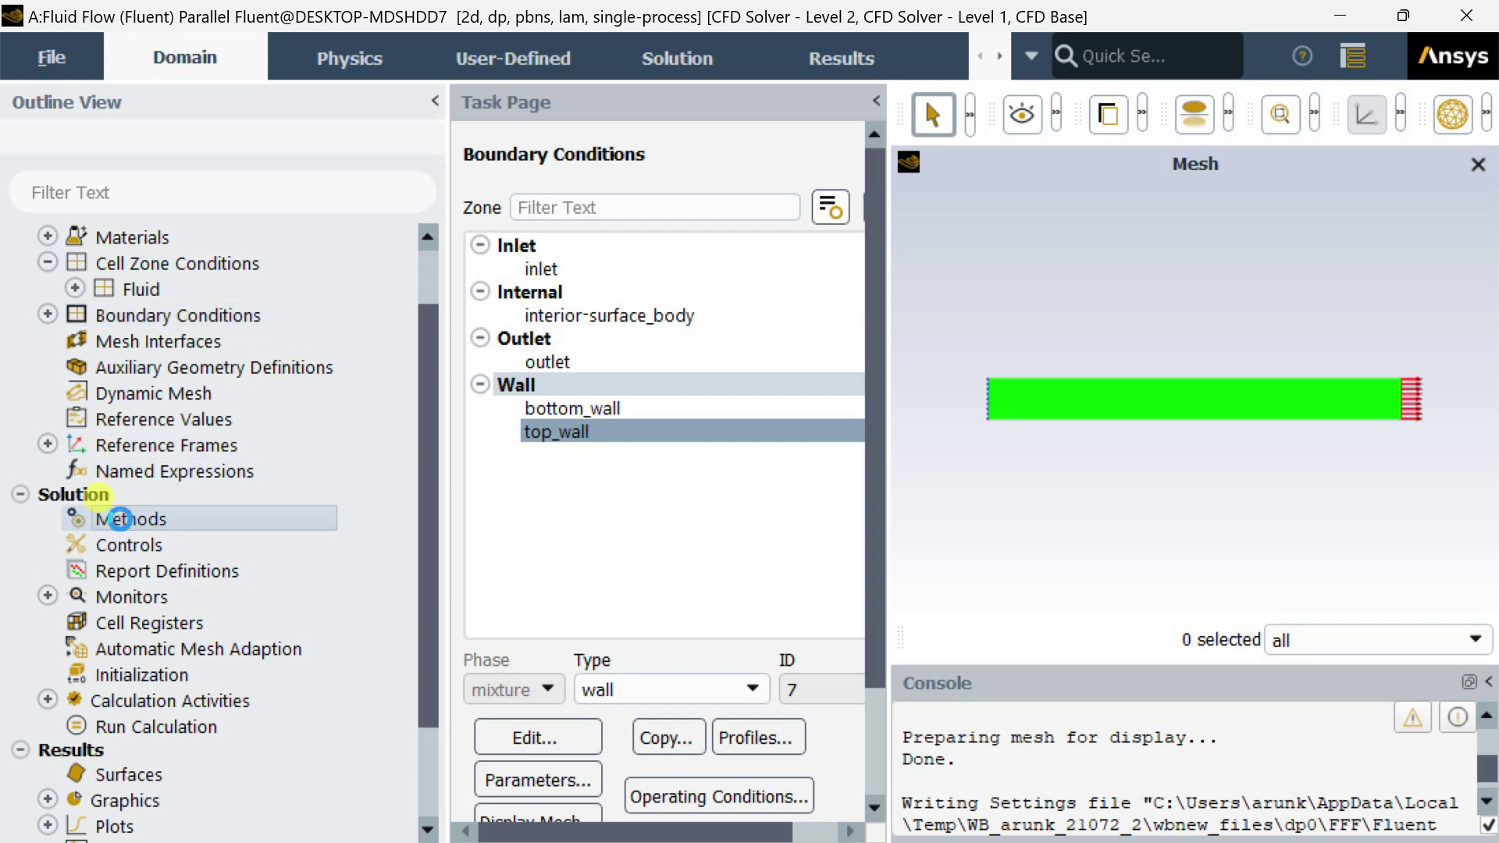
pyautogui.click(591, 254)
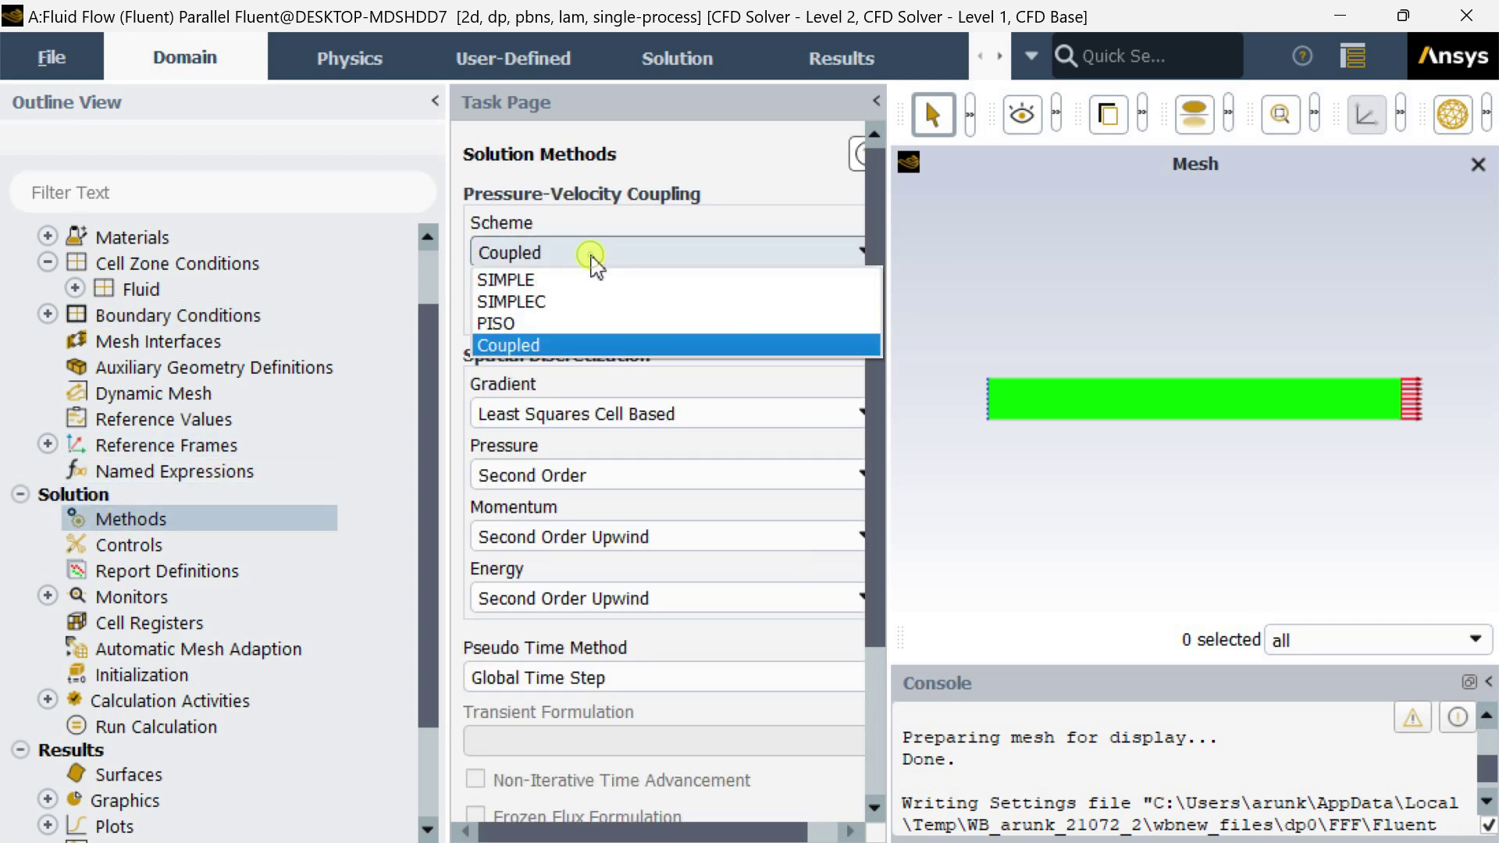
pyautogui.click(563, 300)
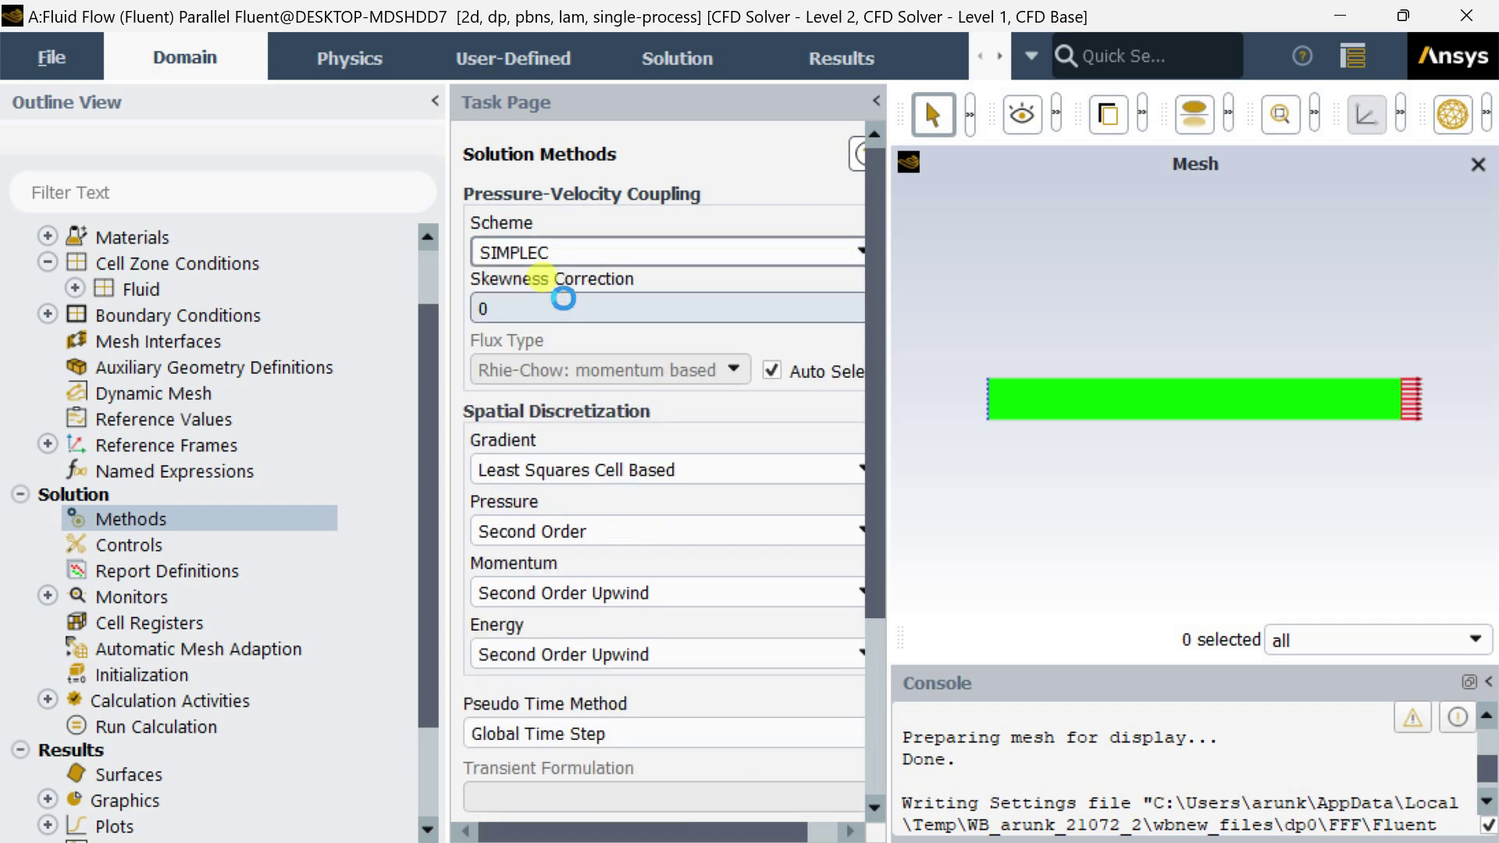
pyautogui.click(576, 472)
pyautogui.click(575, 492)
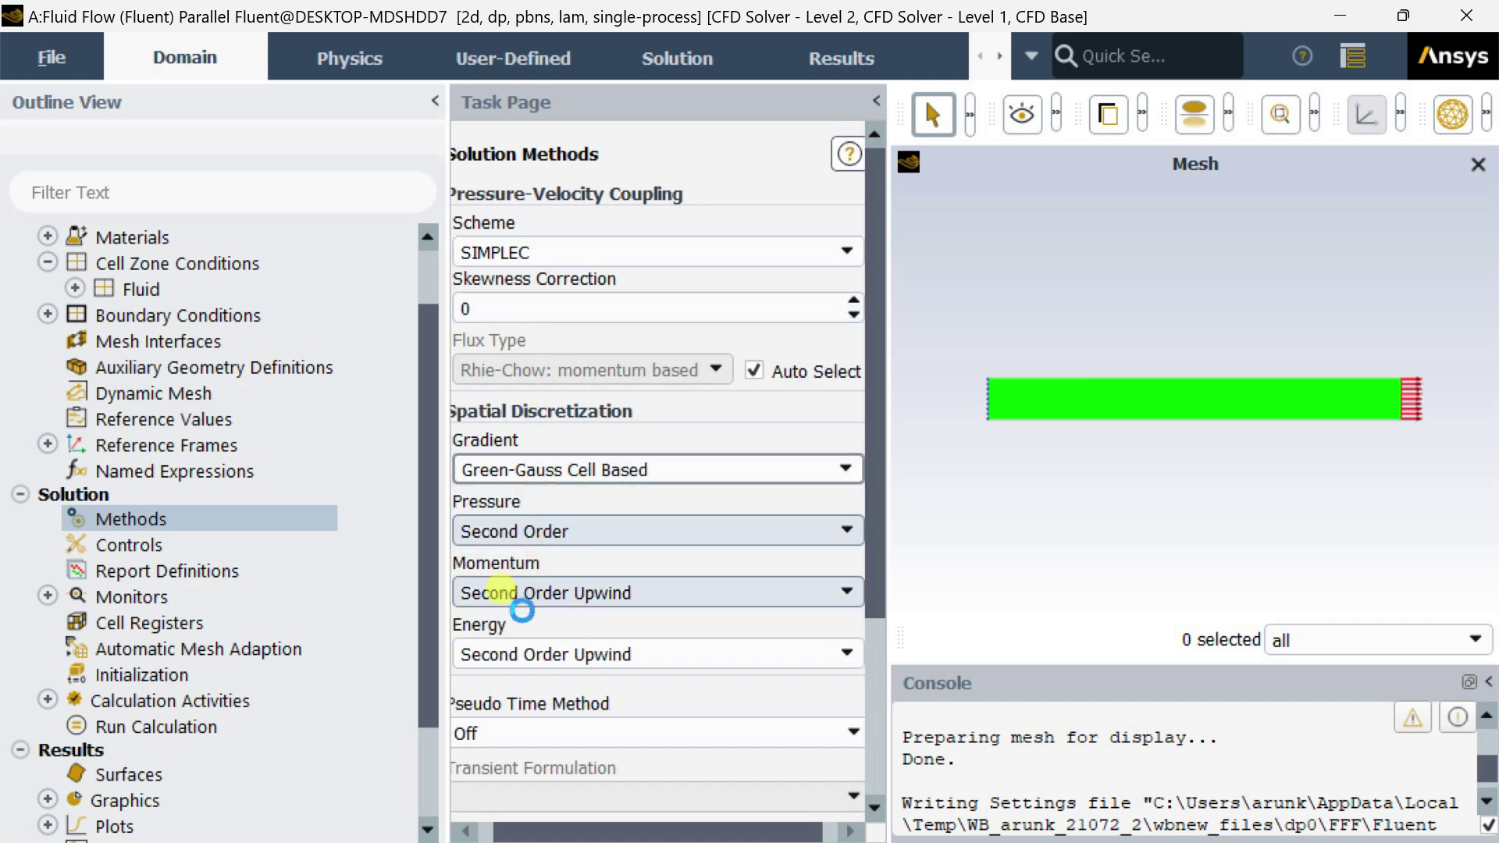
pyautogui.moveTo(502, 830); pyautogui.dragTo(480, 830)
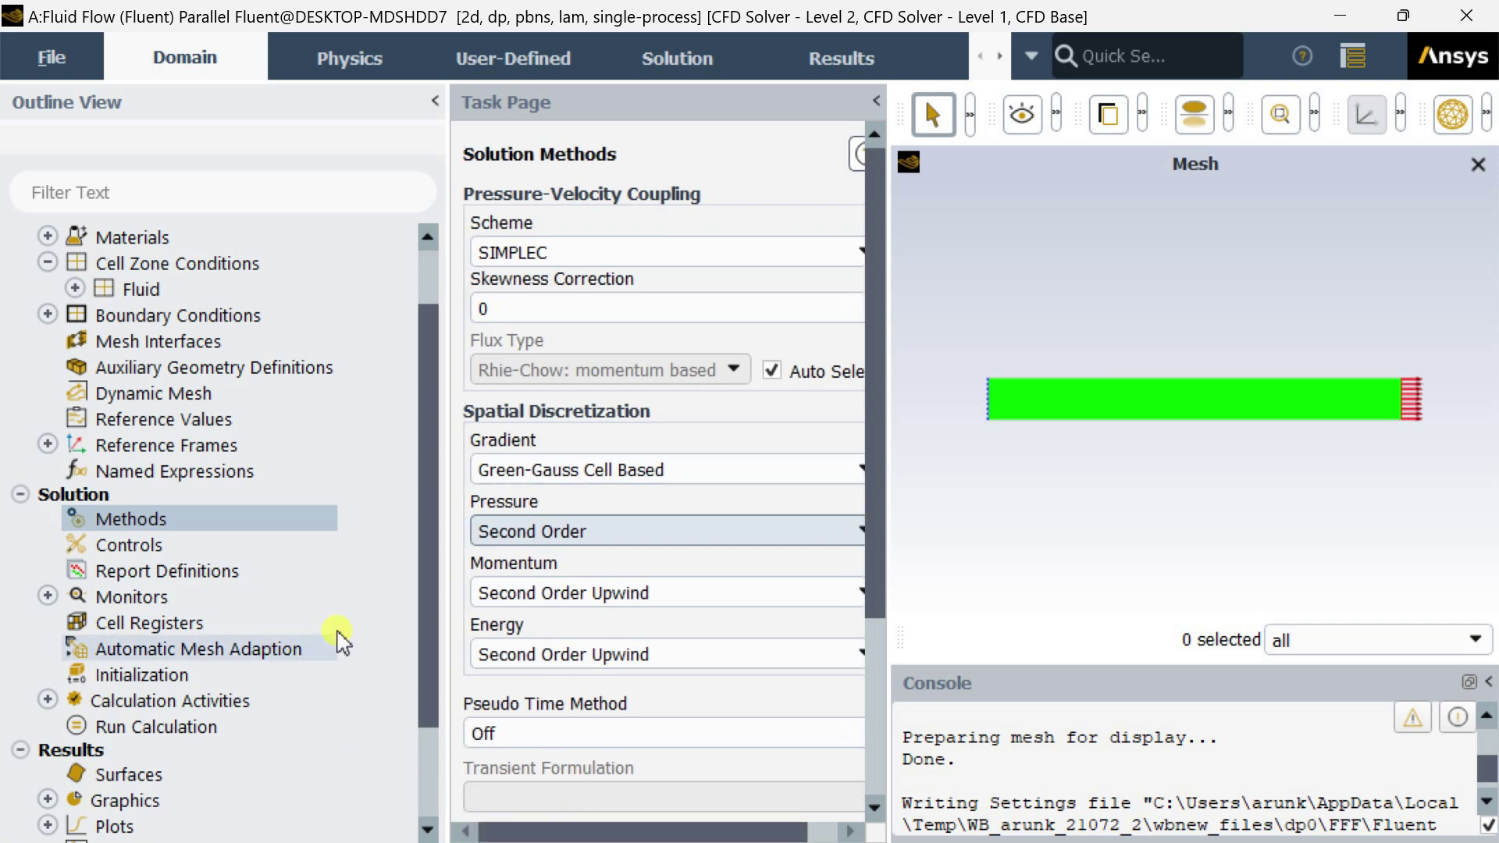
pyautogui.scroll(-5, 582, 656)
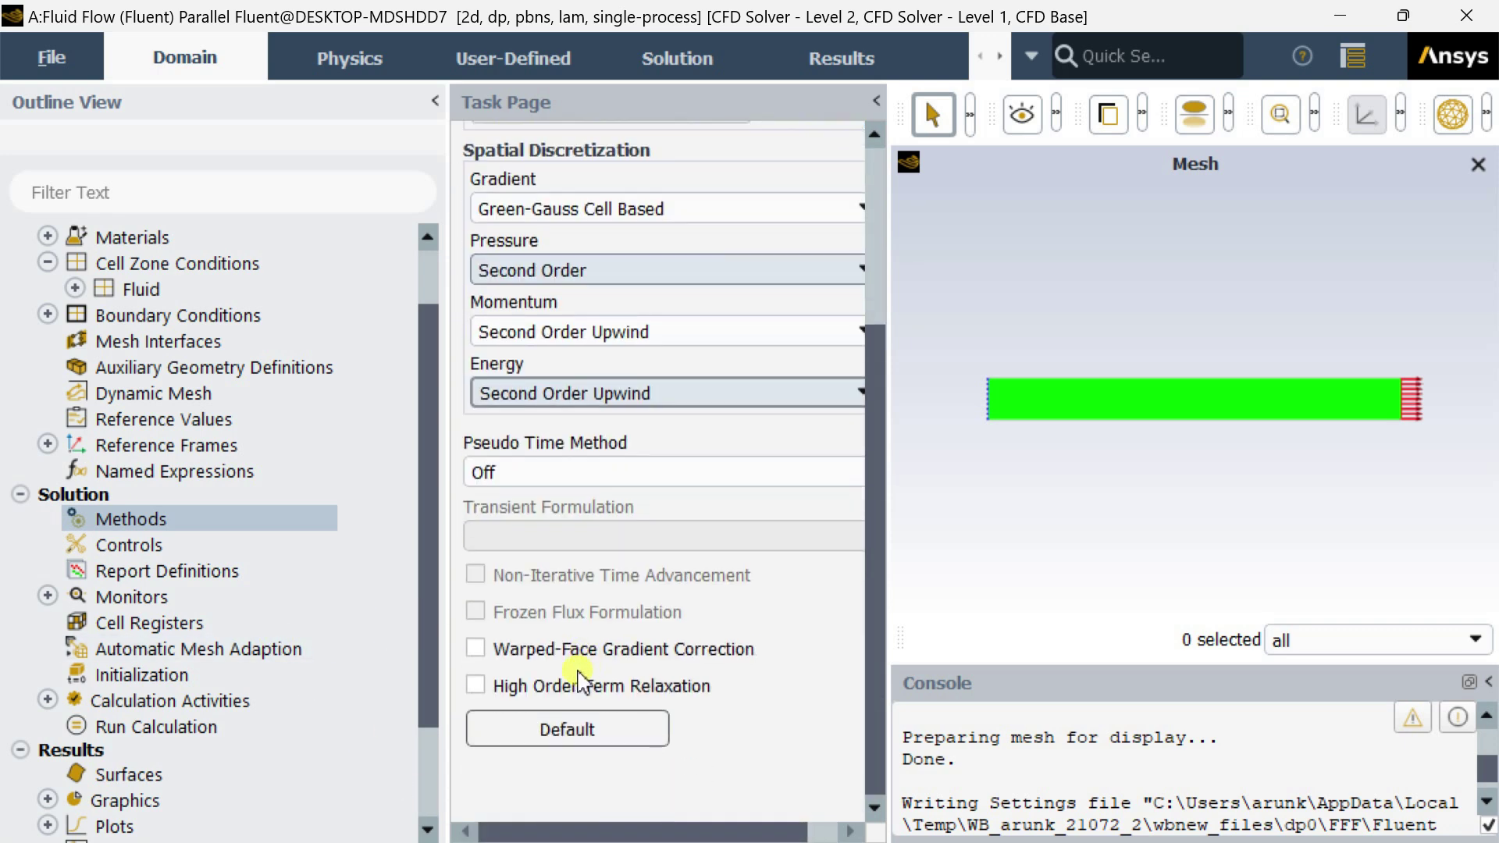
# Step: Open the Residual monitor settings and copy the energy criterion value 1e-06
pyautogui.doubleClick(111, 601)
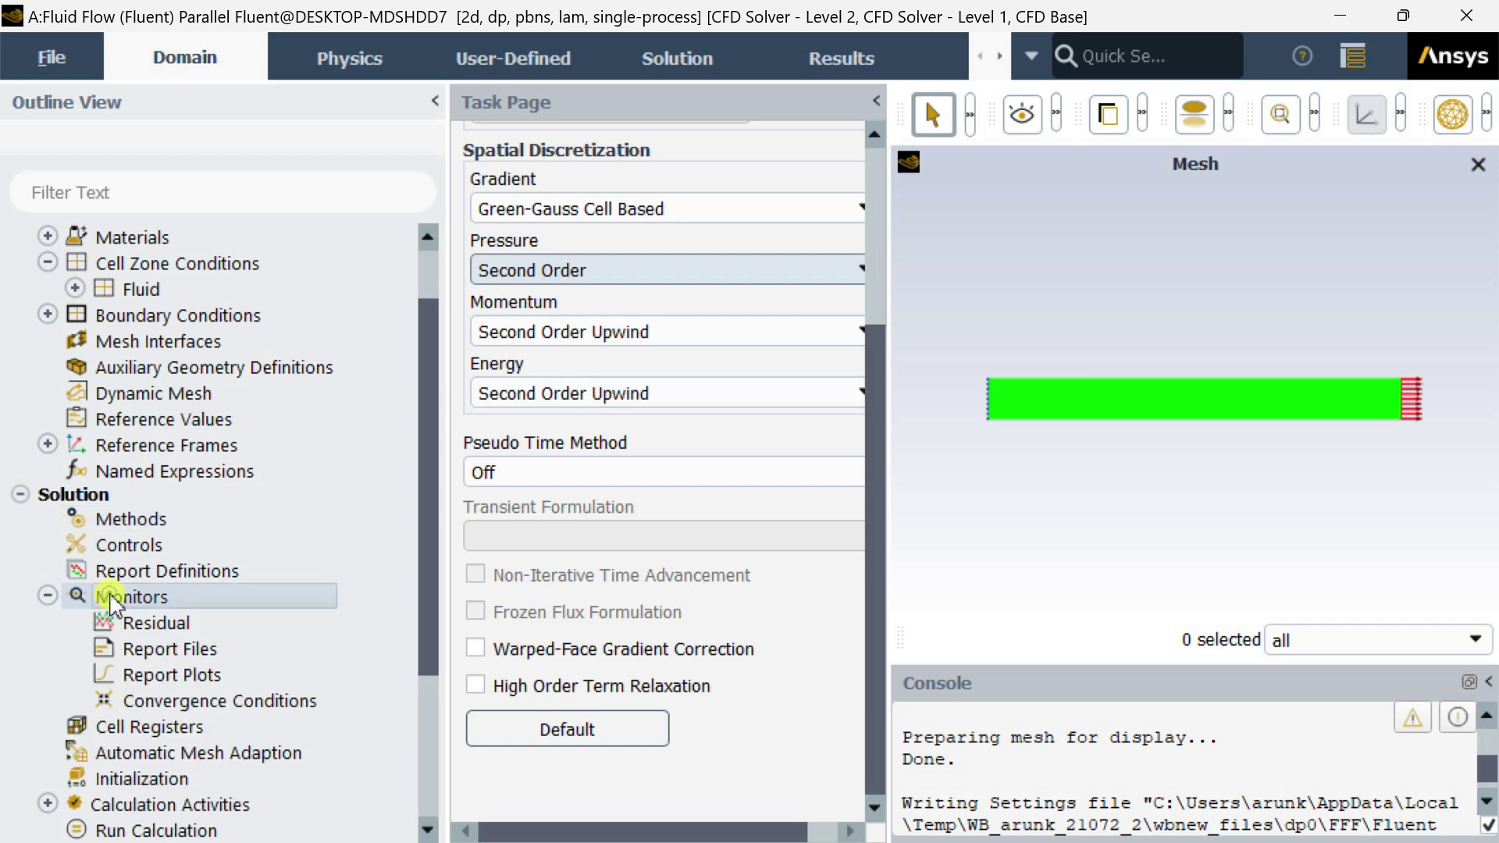
pyautogui.click(158, 629)
pyautogui.doubleClick(158, 623)
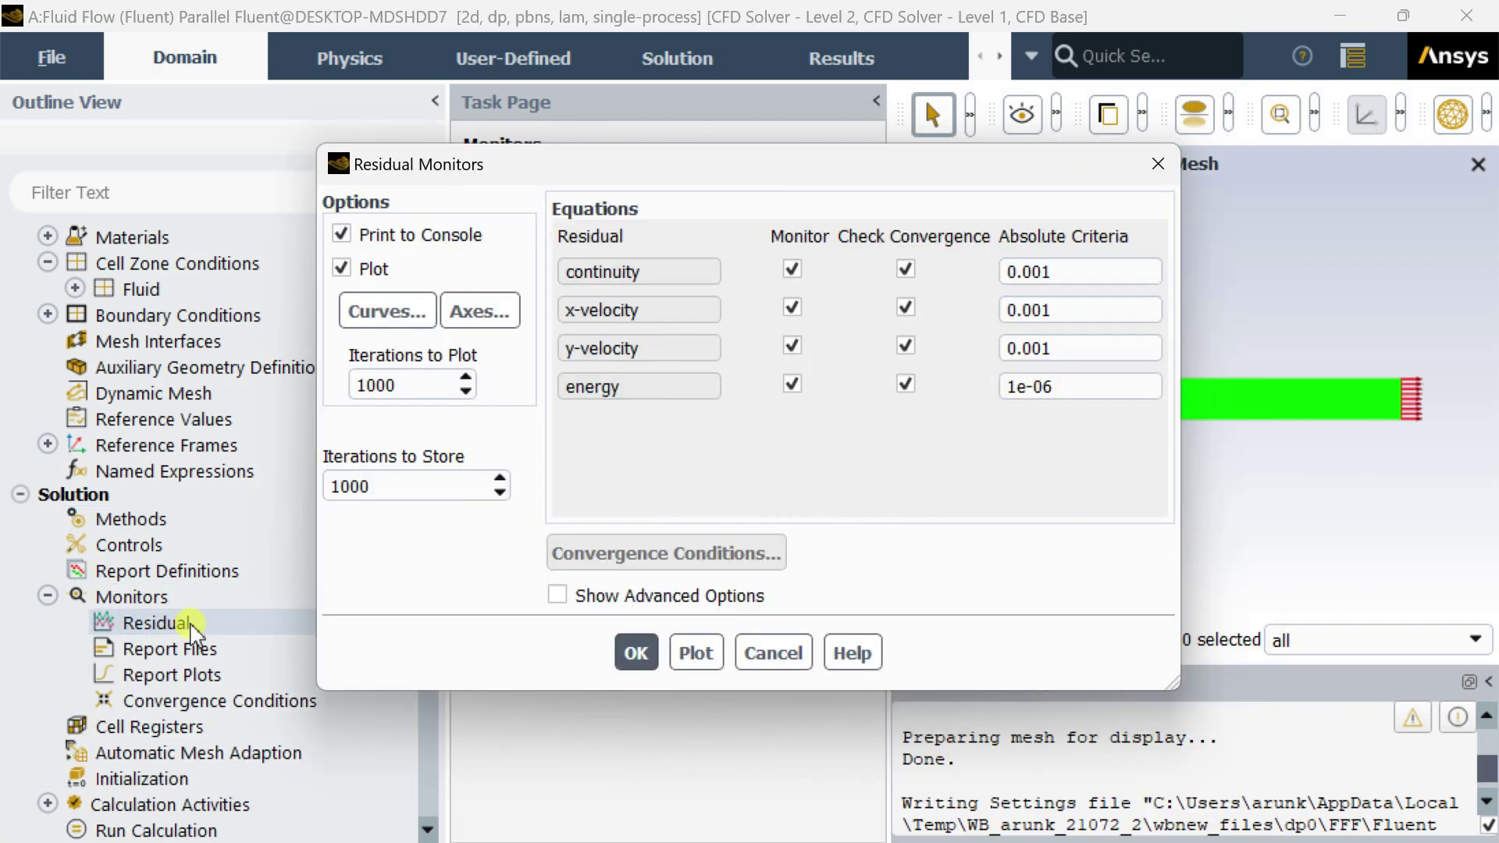
pyautogui.click(1059, 386)
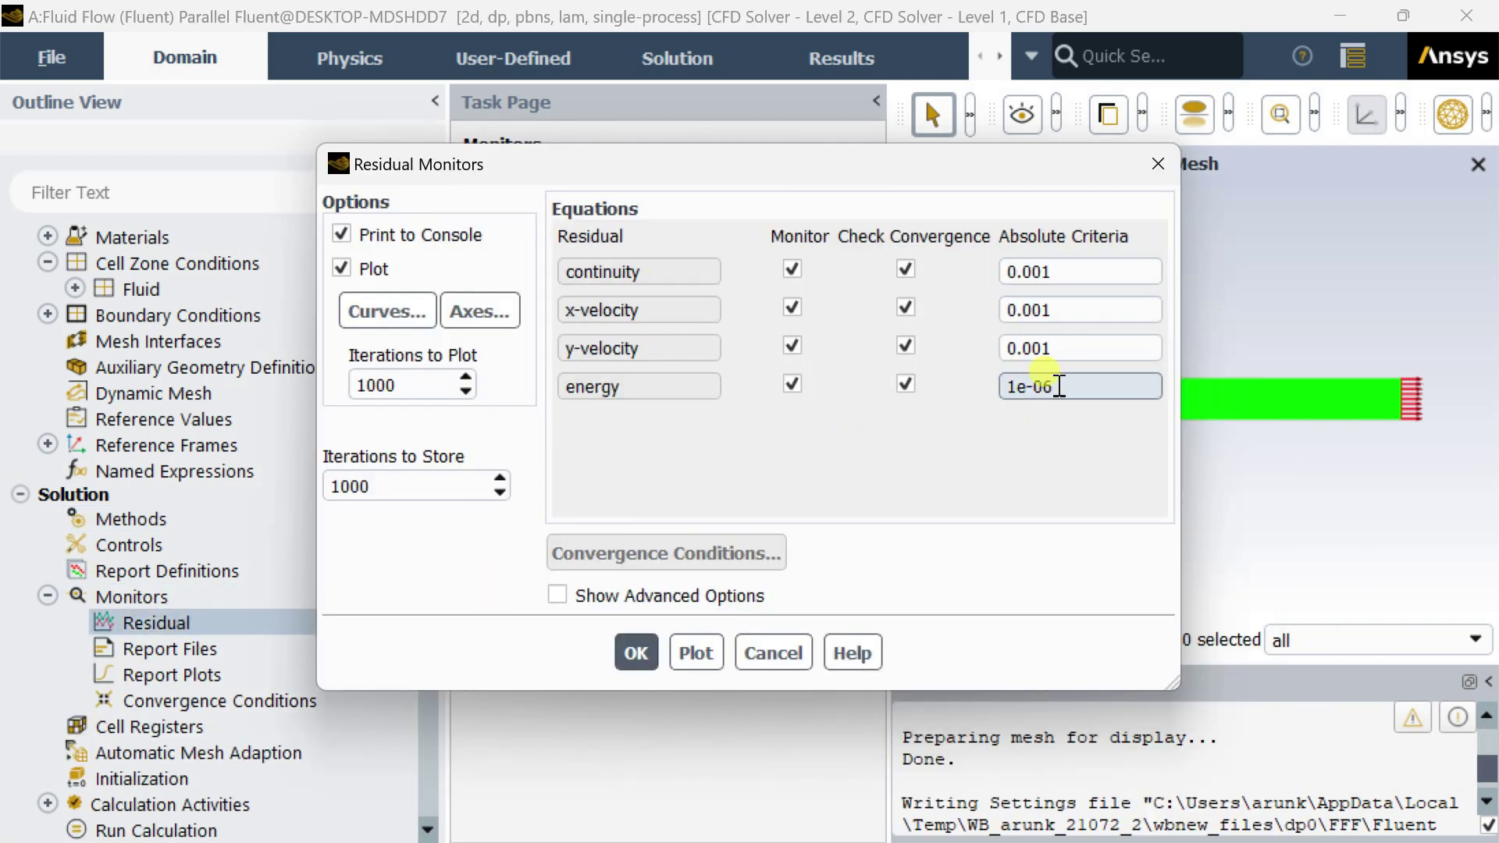
pyautogui.rightClick(1020, 395)
pyautogui.click(1058, 516)
# Step: Paste 1e-06 into the continuity, x-velocity and y-velocity criteria and confirm
pyautogui.click(1021, 265)
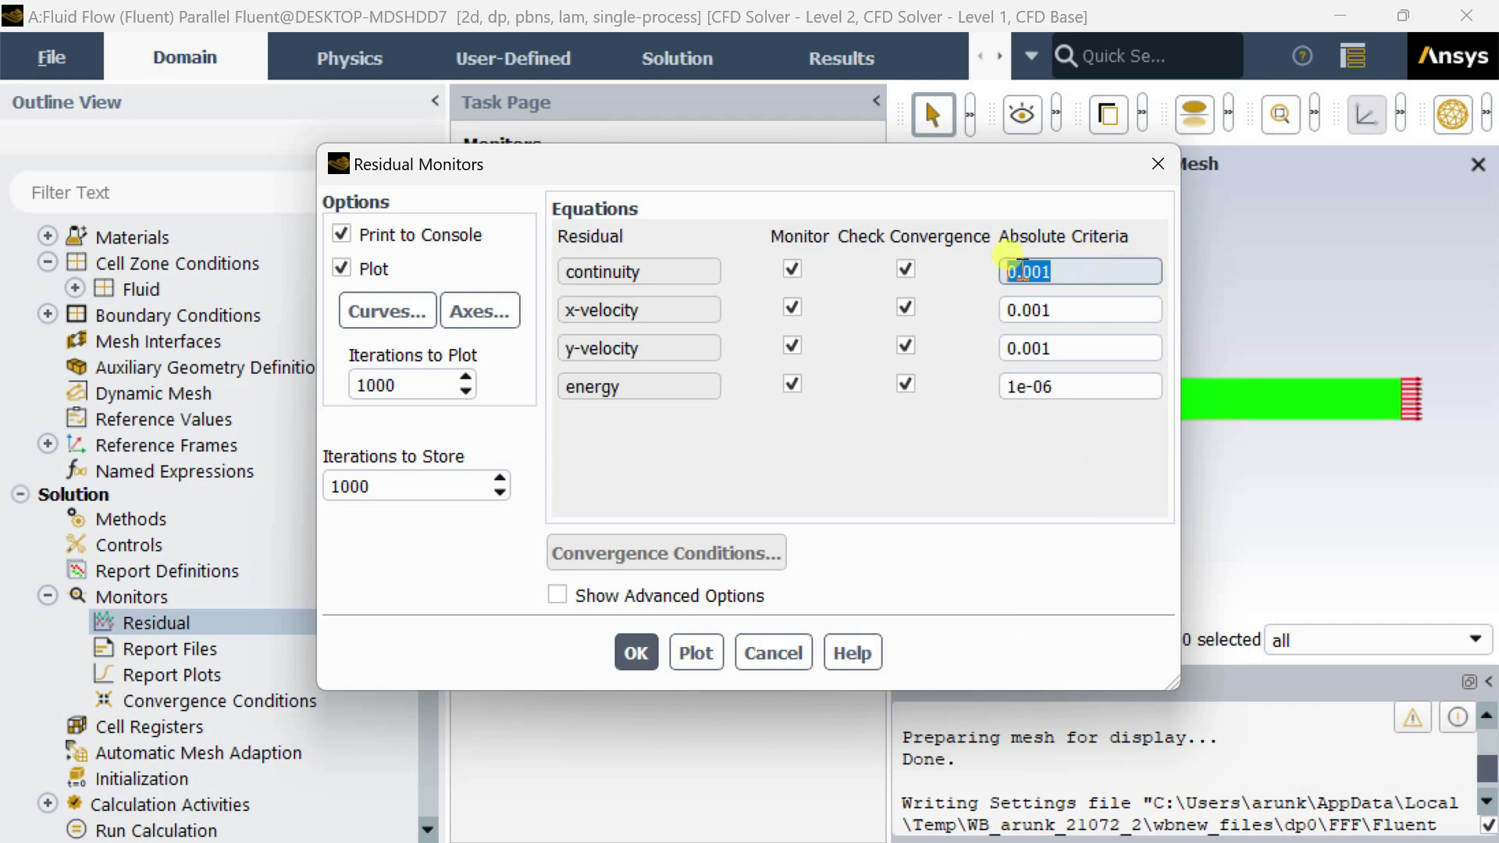
pyautogui.rightClick(1020, 269)
pyautogui.click(1064, 425)
pyautogui.click(1039, 312)
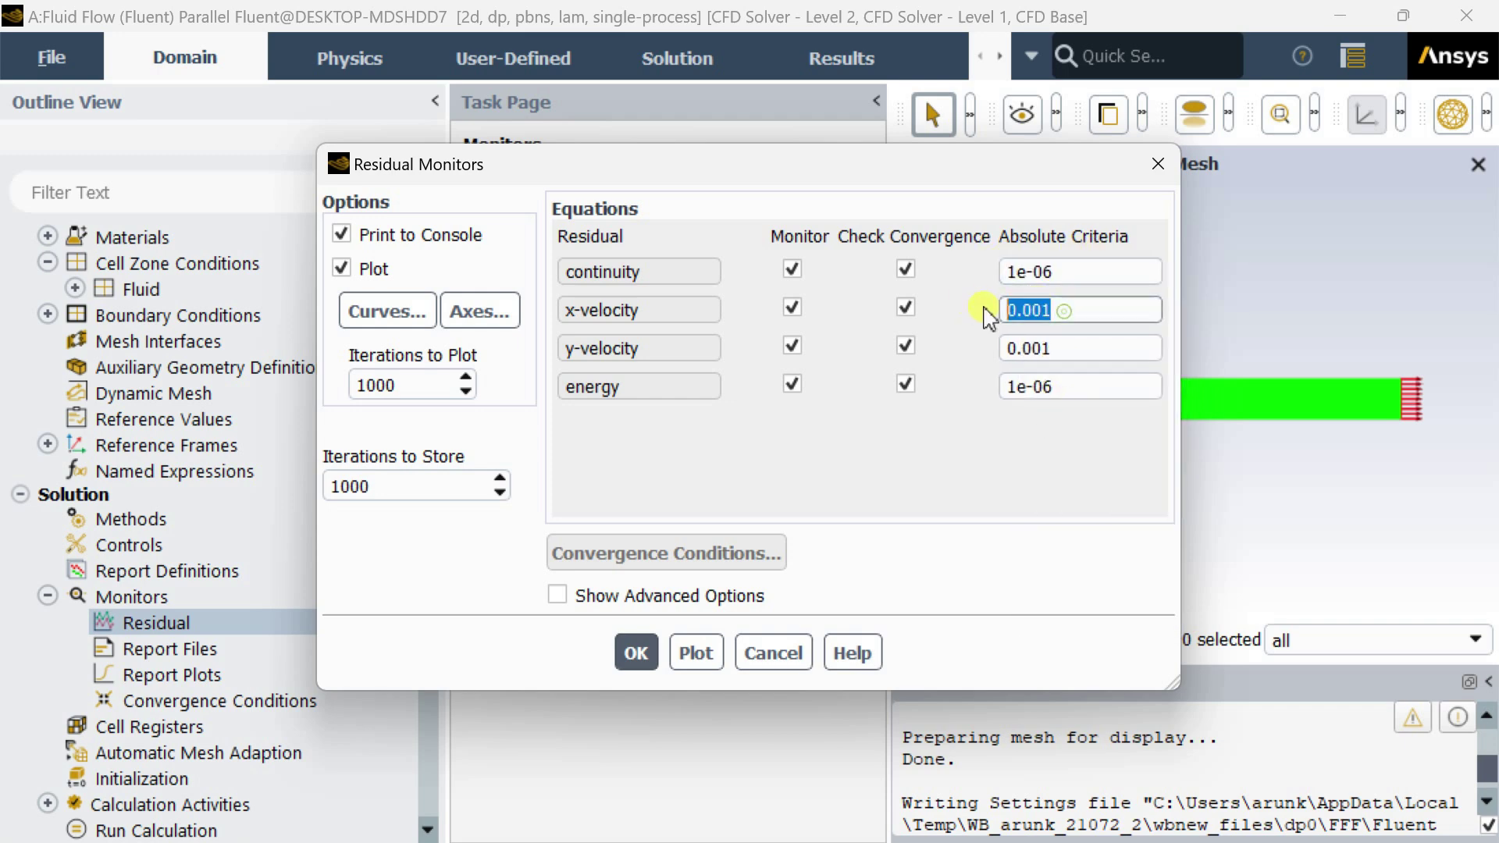
pyautogui.rightClick(1015, 310)
pyautogui.click(1065, 471)
pyautogui.click(1002, 352)
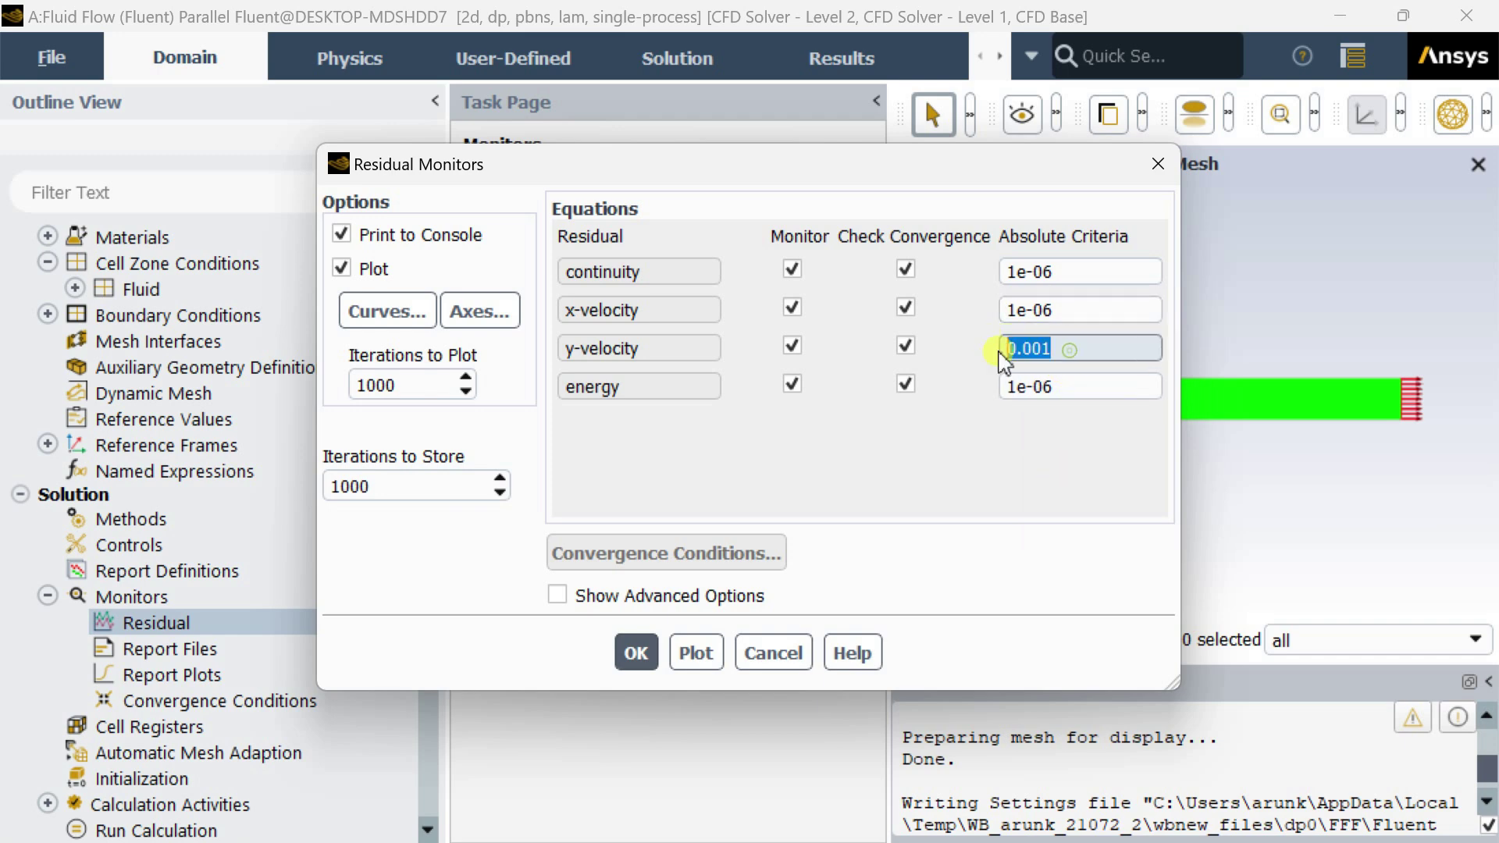
pyautogui.rightClick(1023, 350)
pyautogui.click(1050, 504)
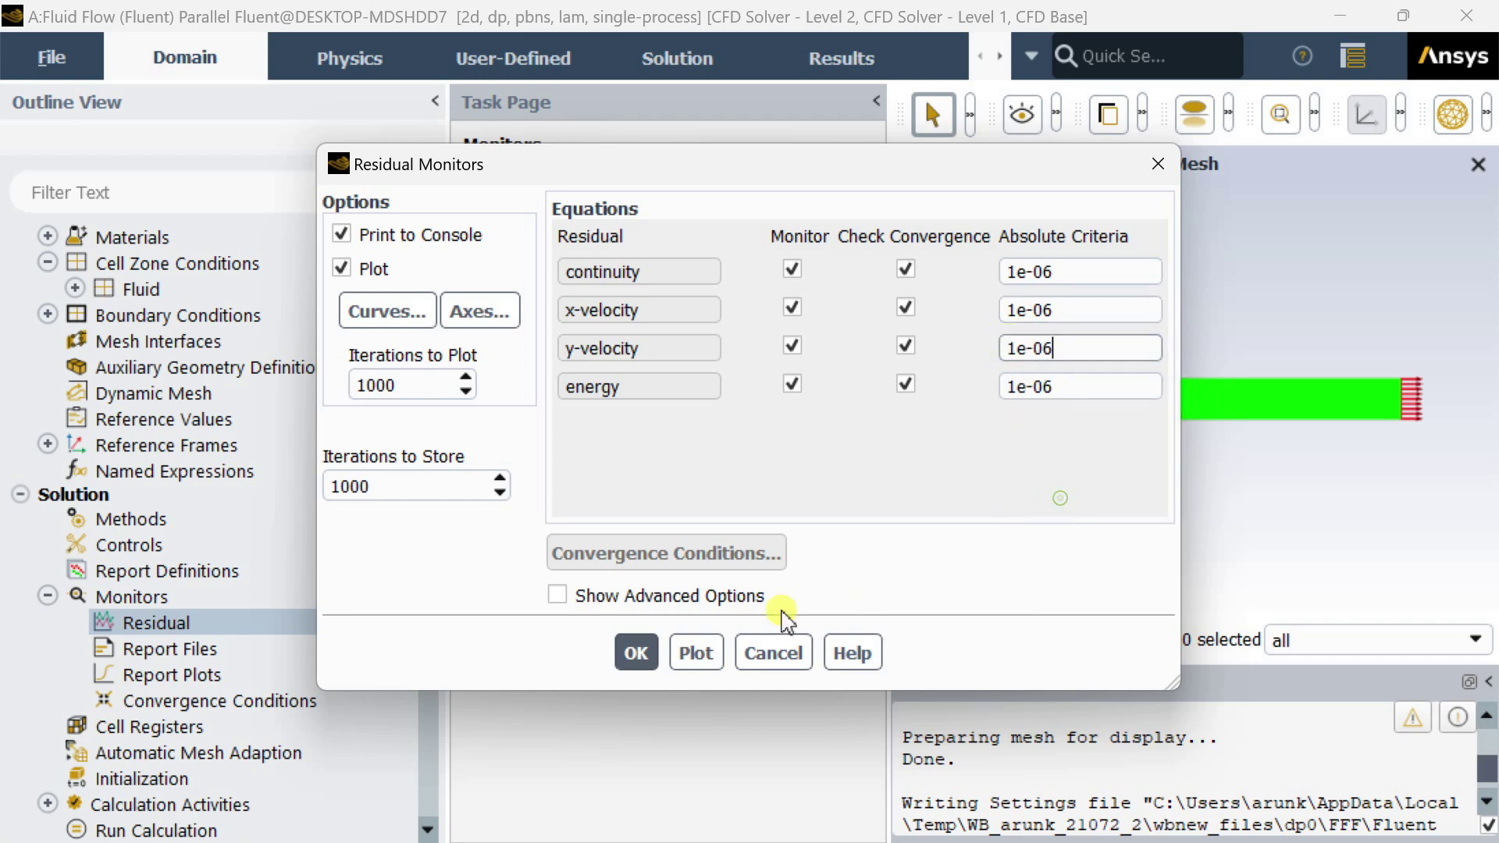
pyautogui.click(636, 652)
pyautogui.scroll(-2, 161, 504)
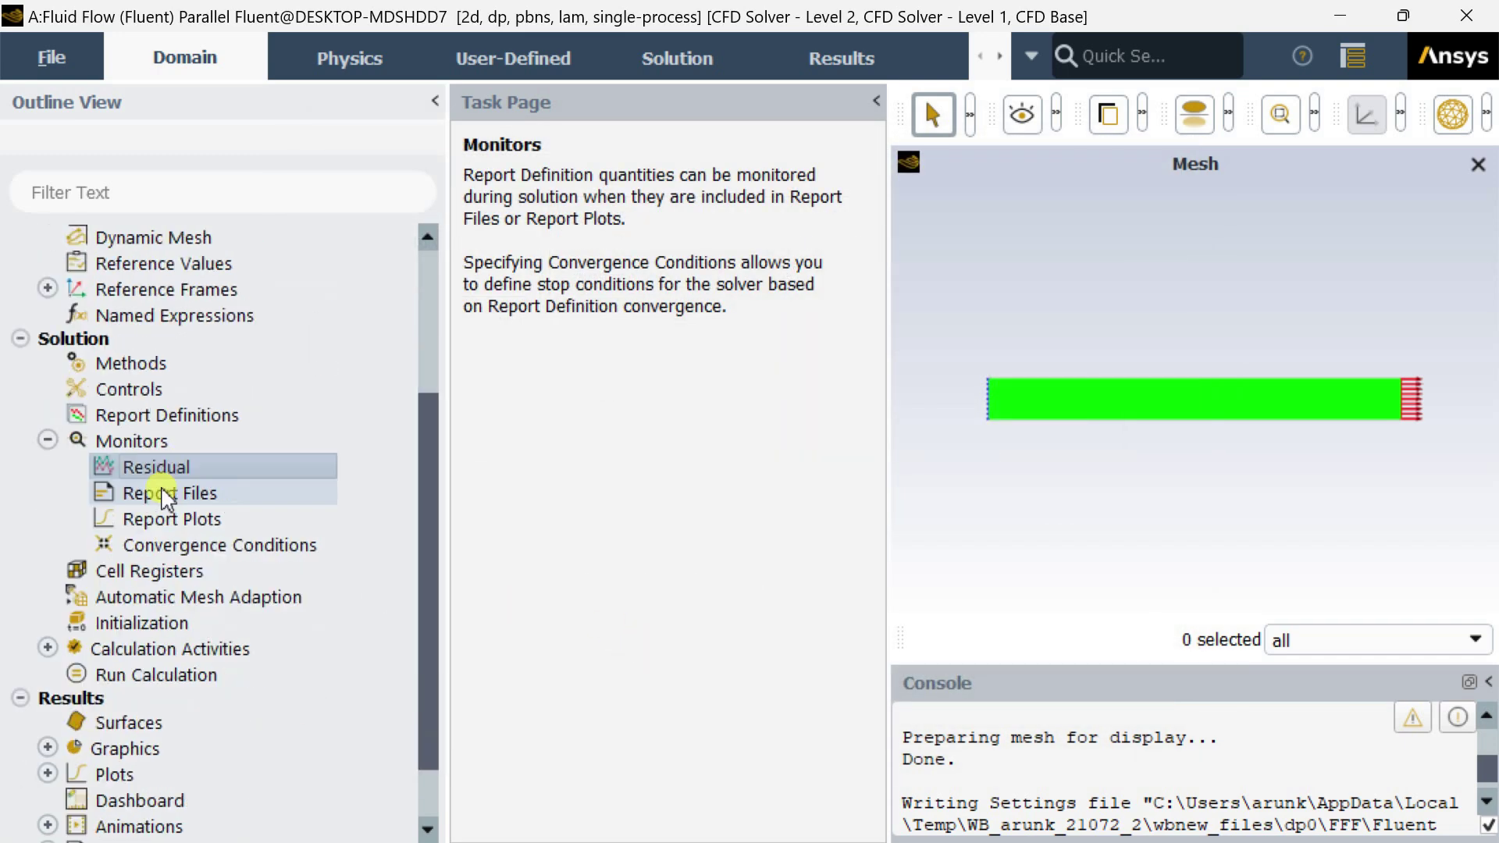
# Step: Initialize the solution with hybrid initialization and go to Run Calculation
pyautogui.click(137, 627)
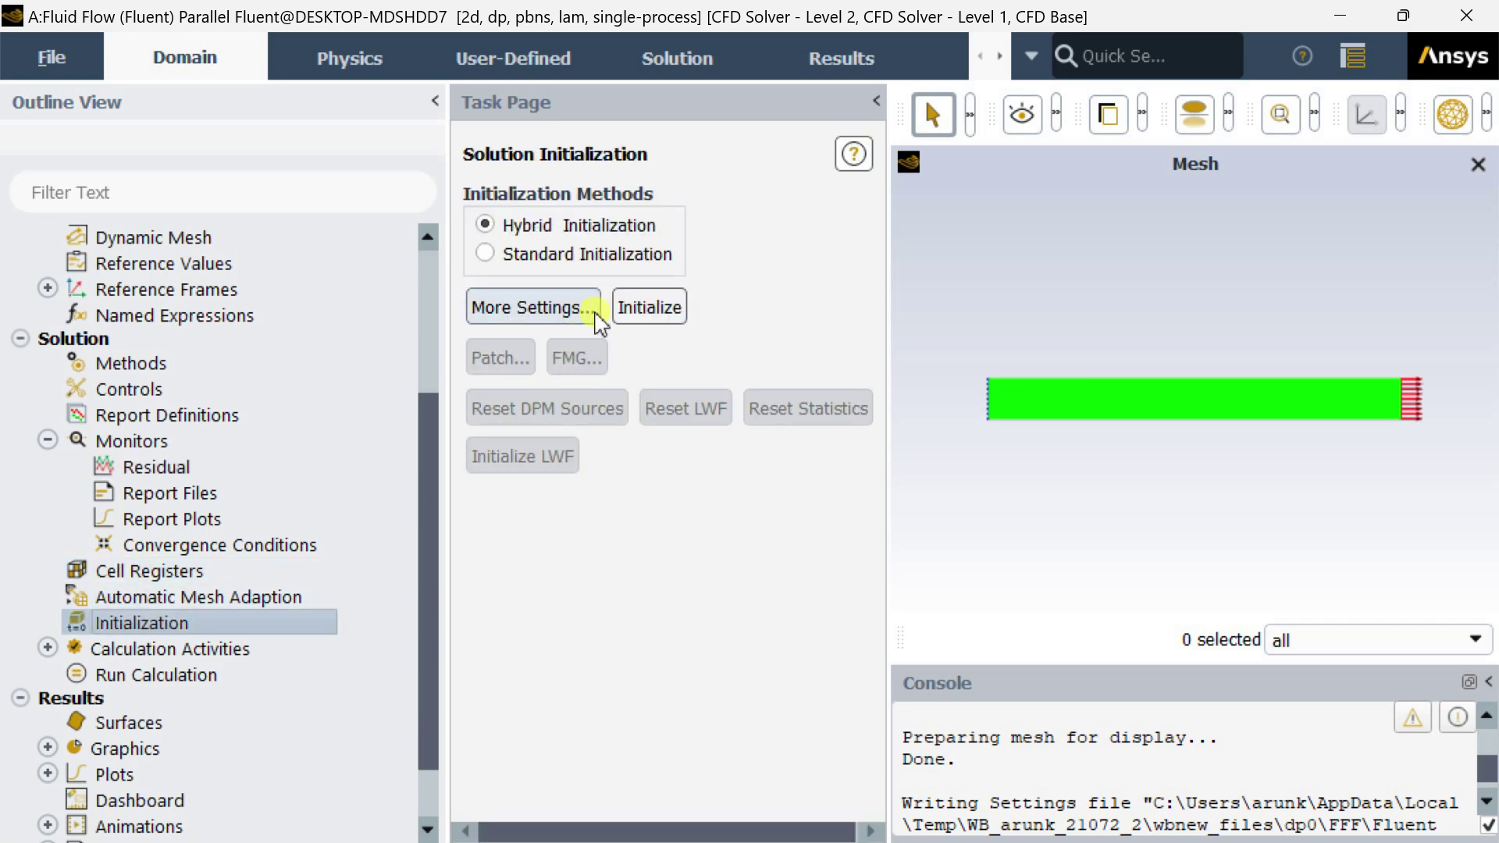
pyautogui.click(647, 310)
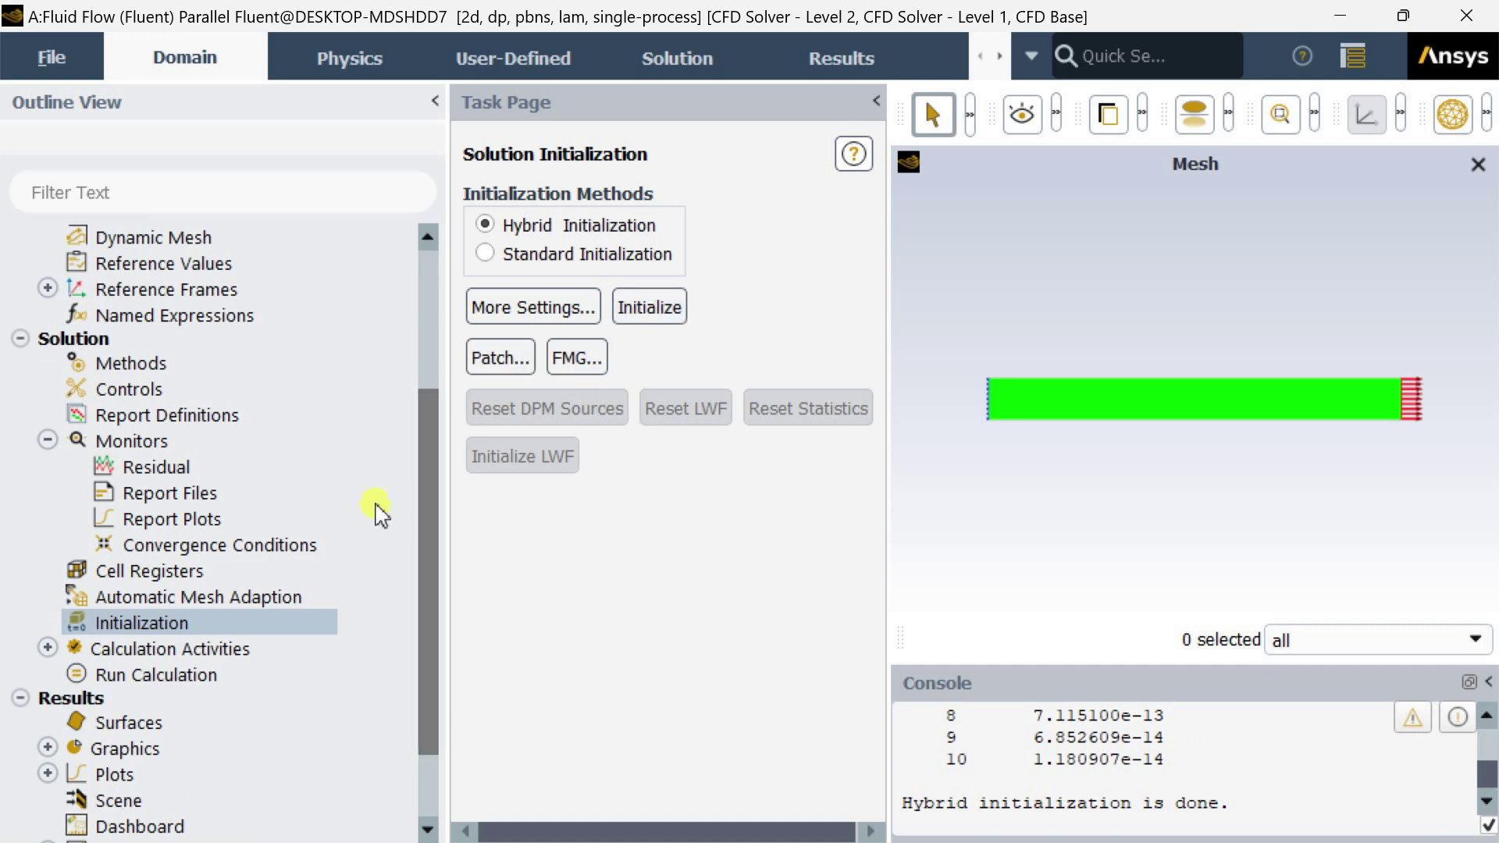
pyautogui.click(49, 648)
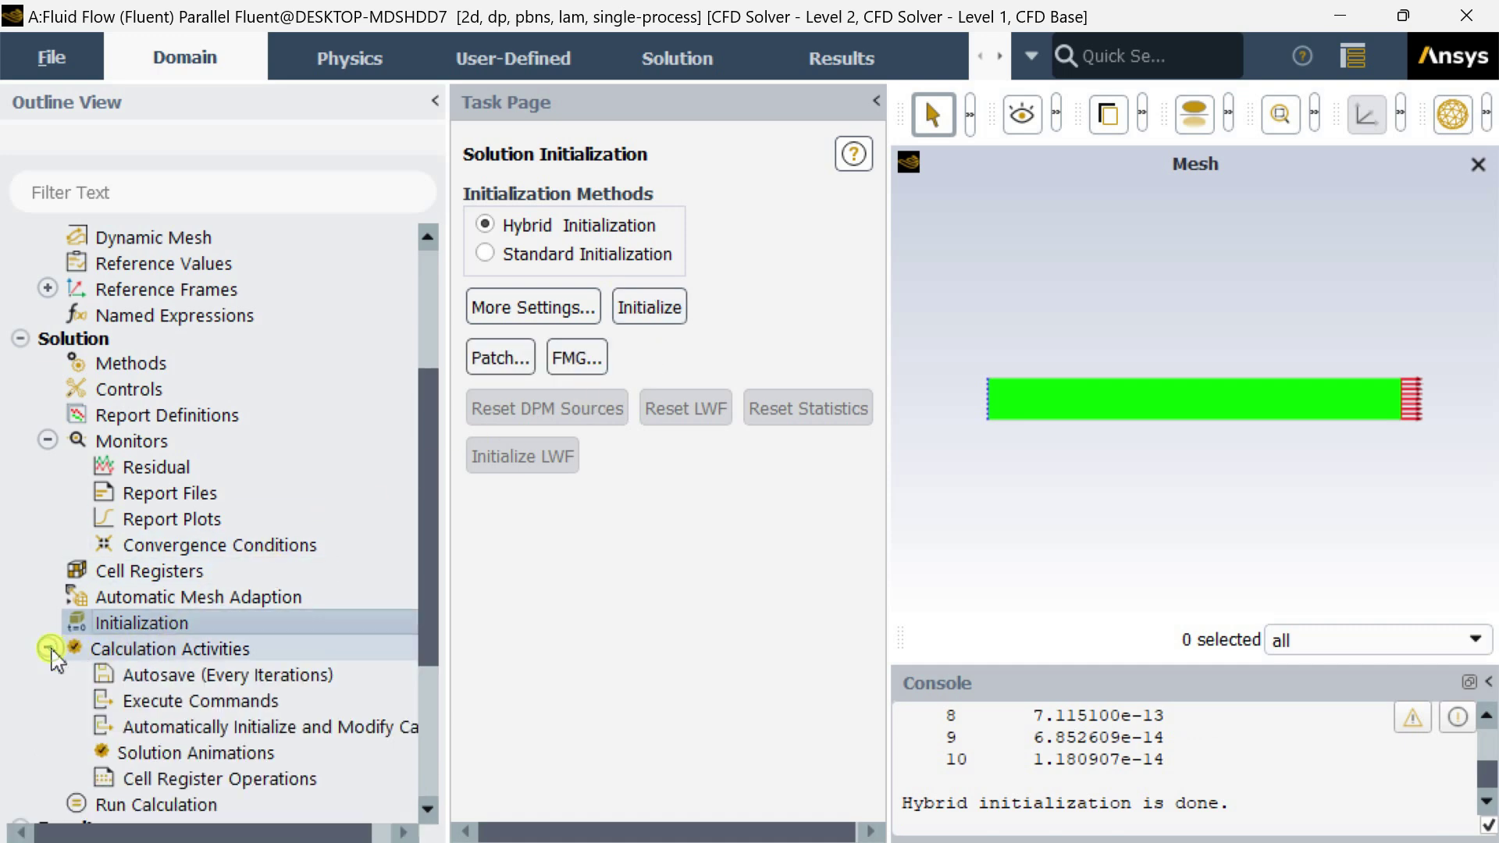
pyautogui.scroll(-1, 53, 659)
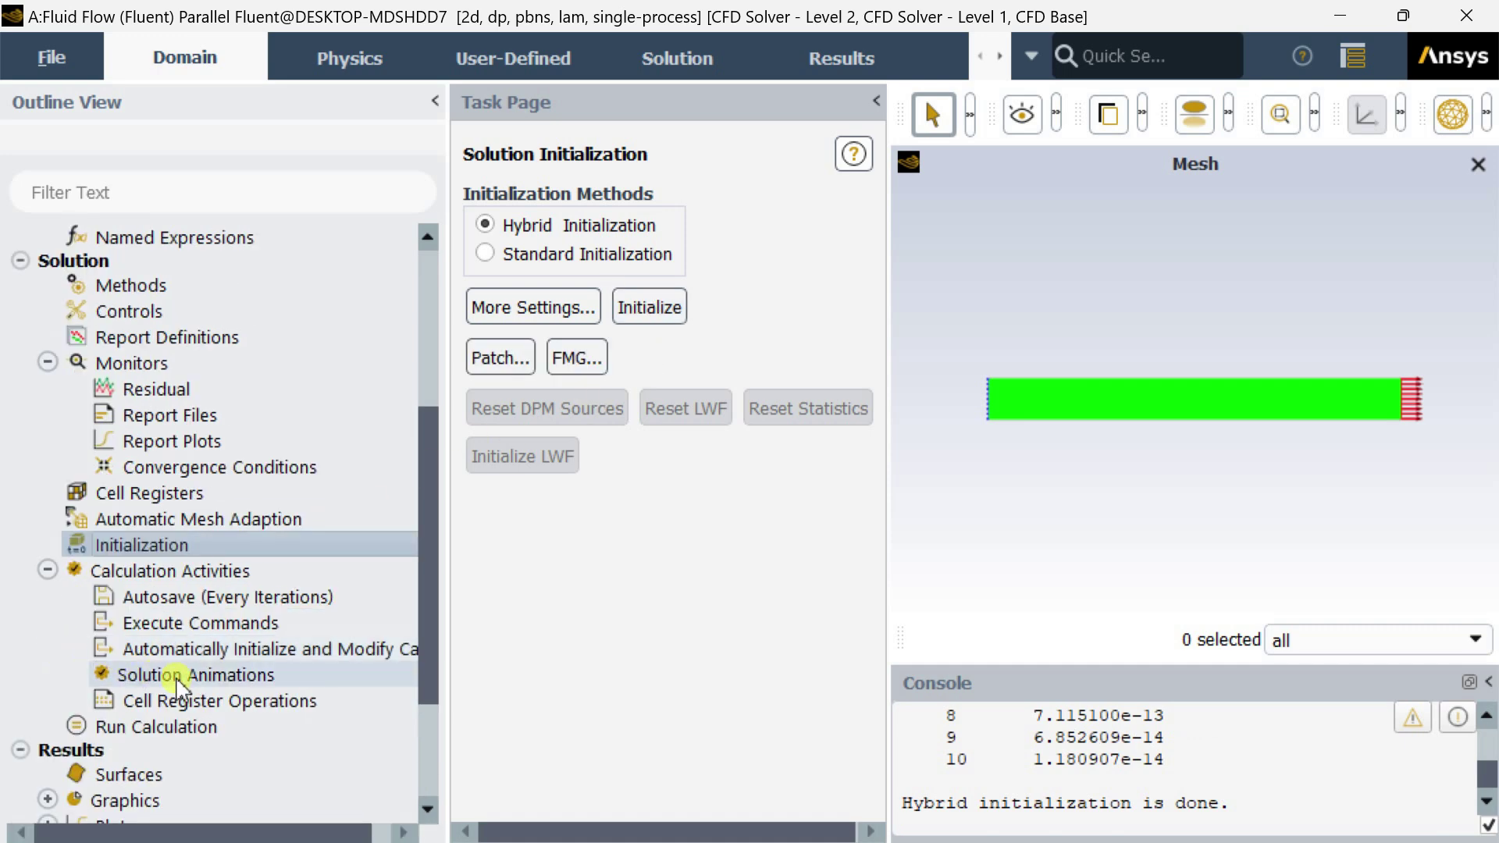
pyautogui.scroll(-1, 196, 678)
pyautogui.click(197, 662)
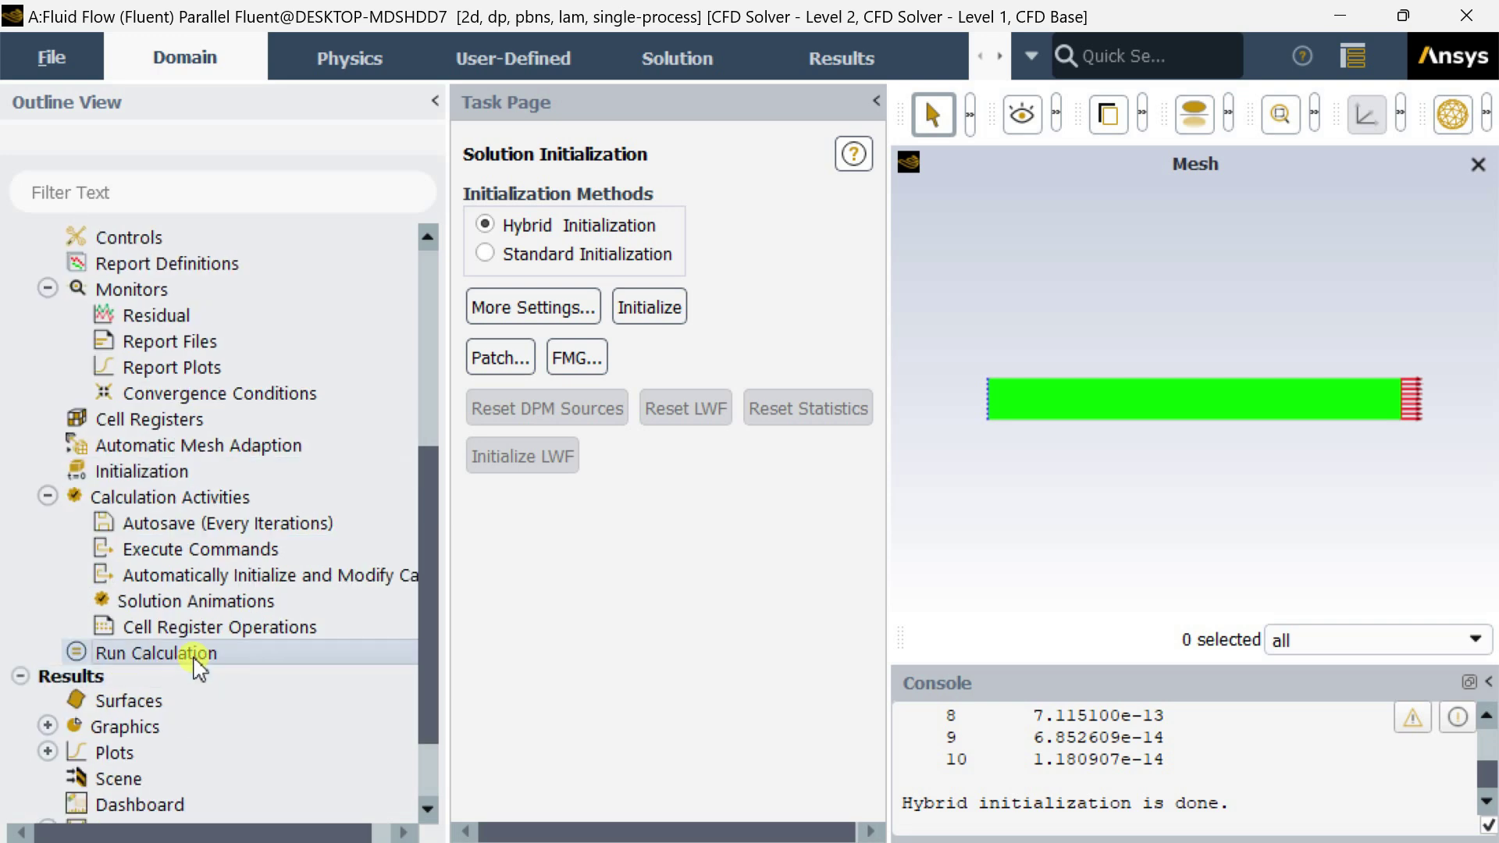
# Step: Run the calculation for 500 iterations and acknowledge the completion message
pyautogui.doubleClick(195, 660)
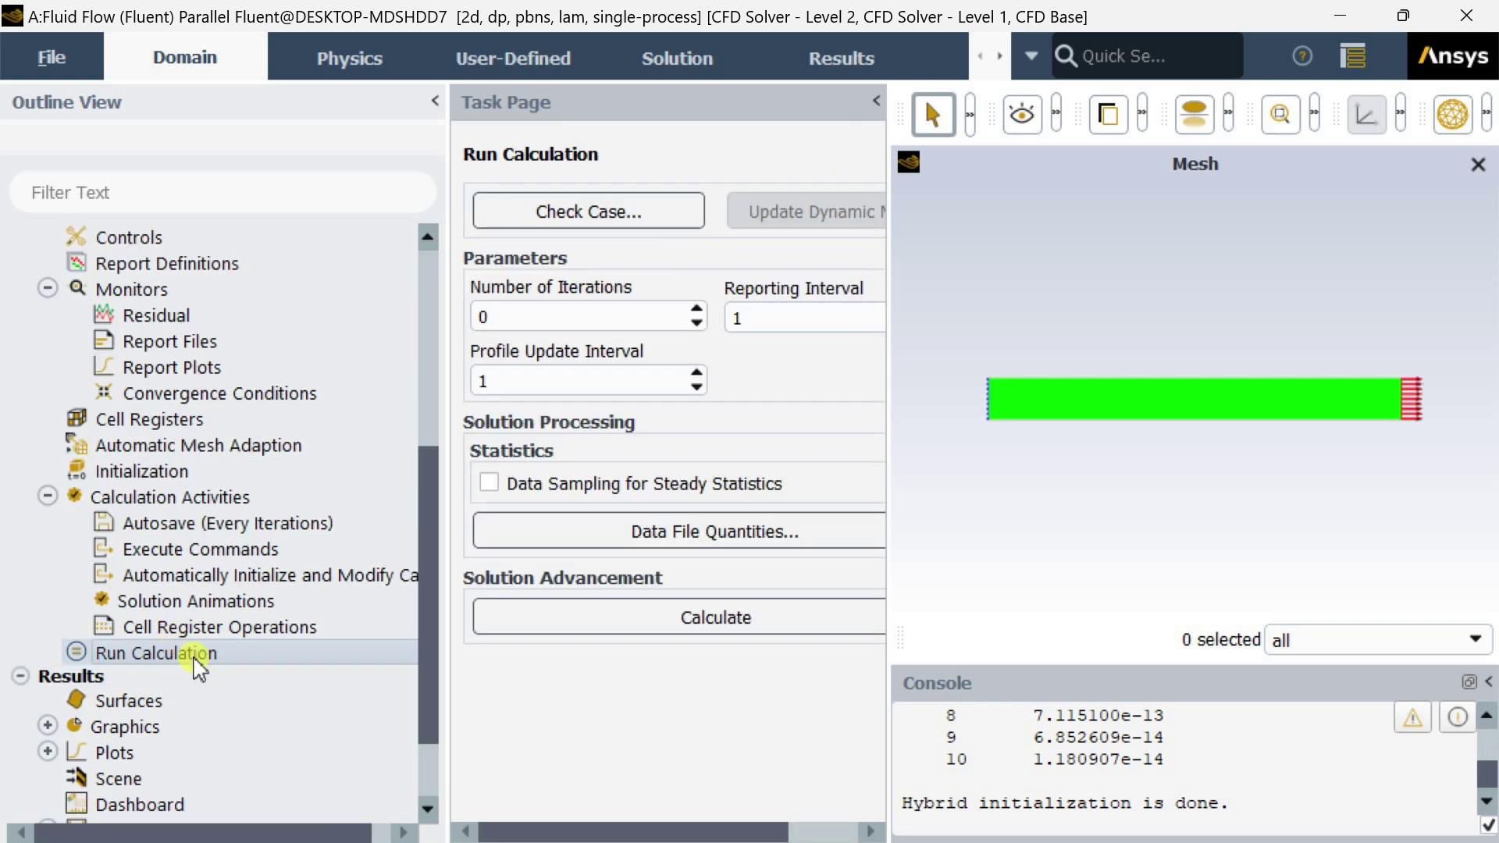
pyautogui.doubleClick(500, 316)
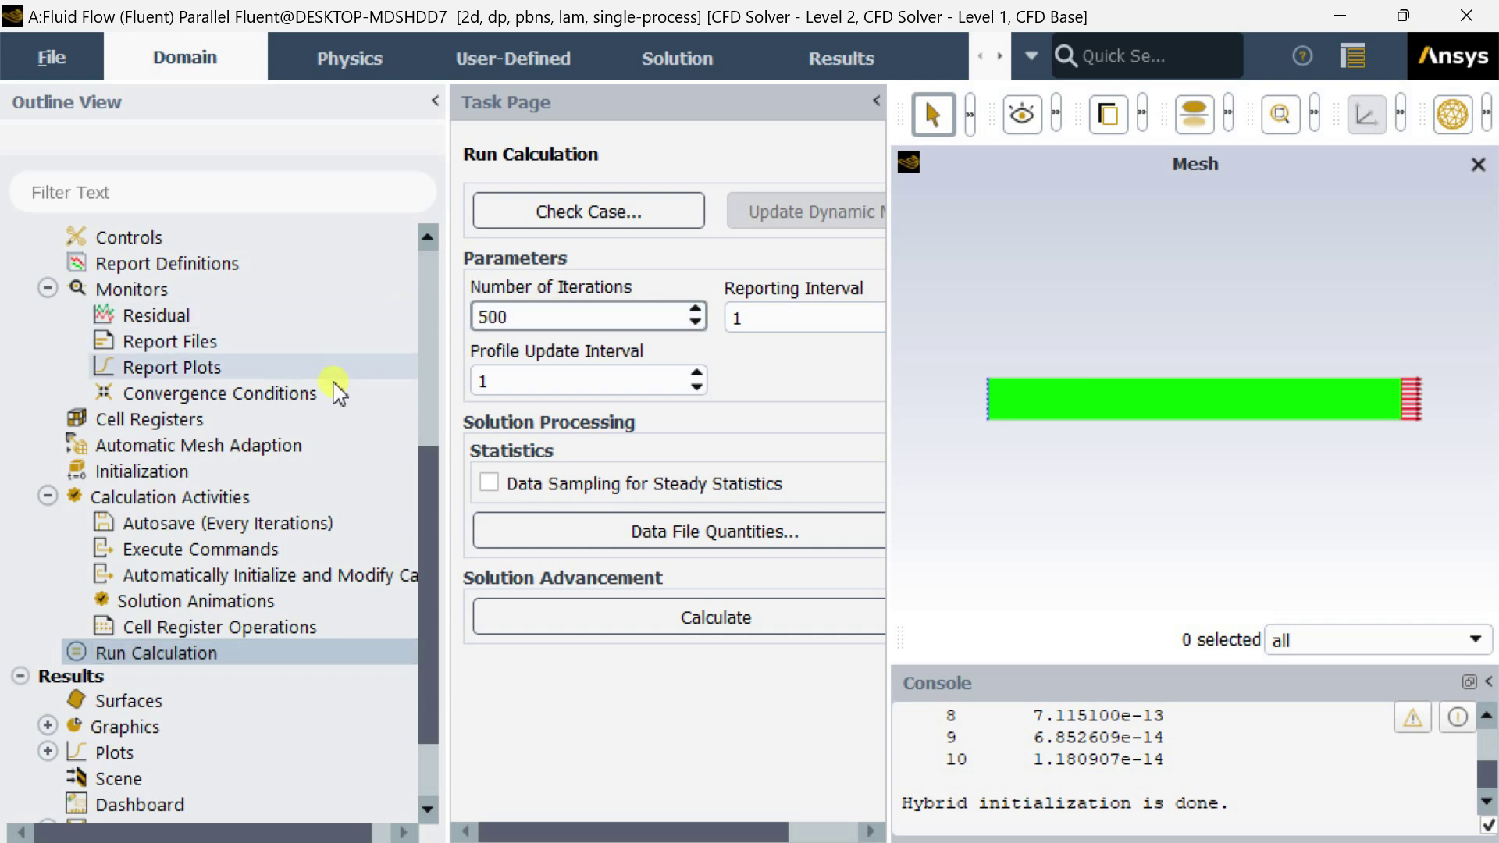
pyautogui.click(668, 620)
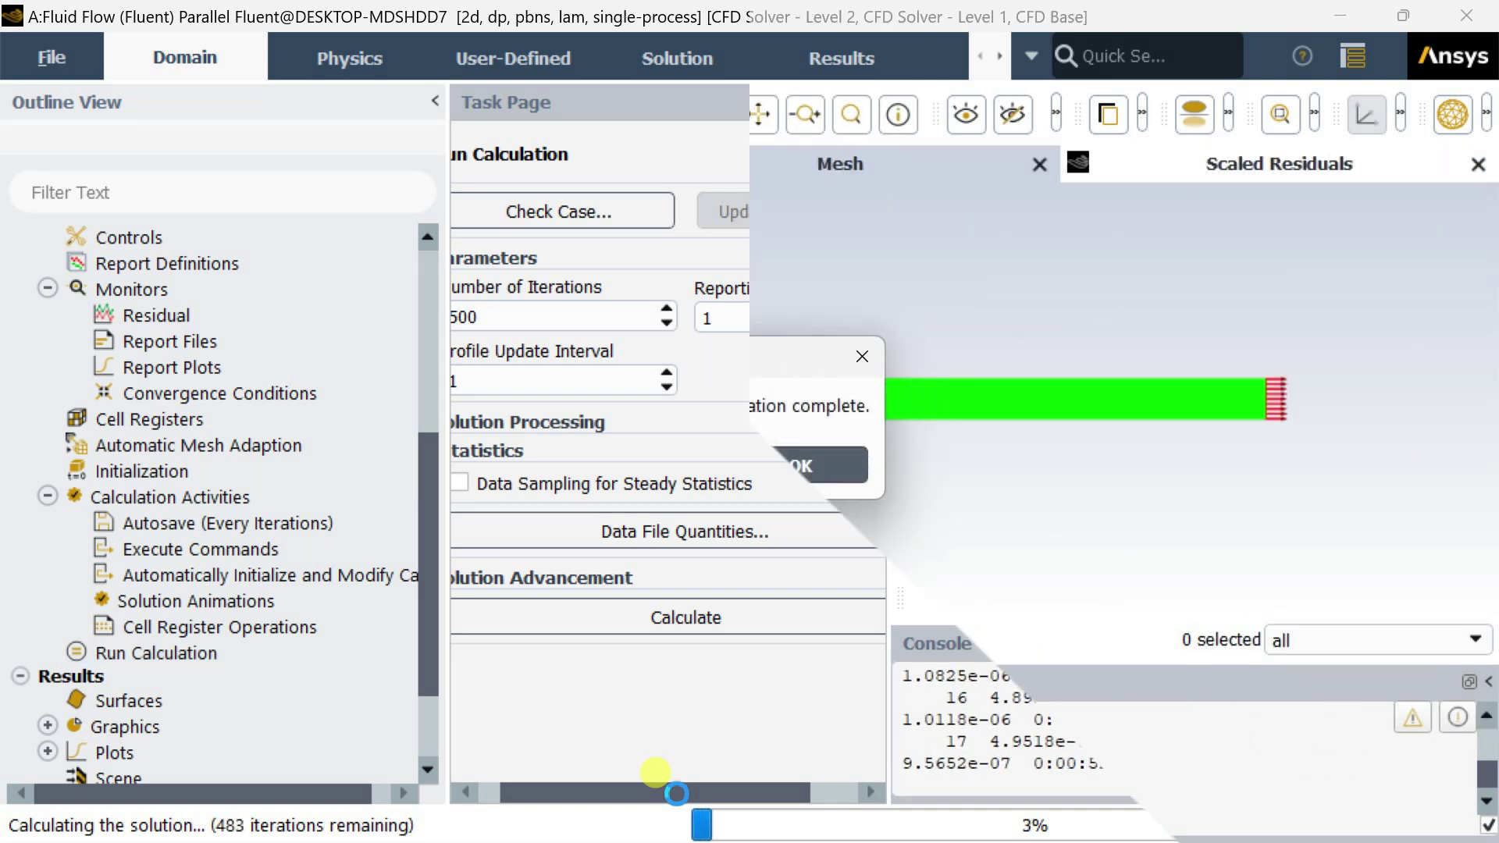
pyautogui.click(786, 471)
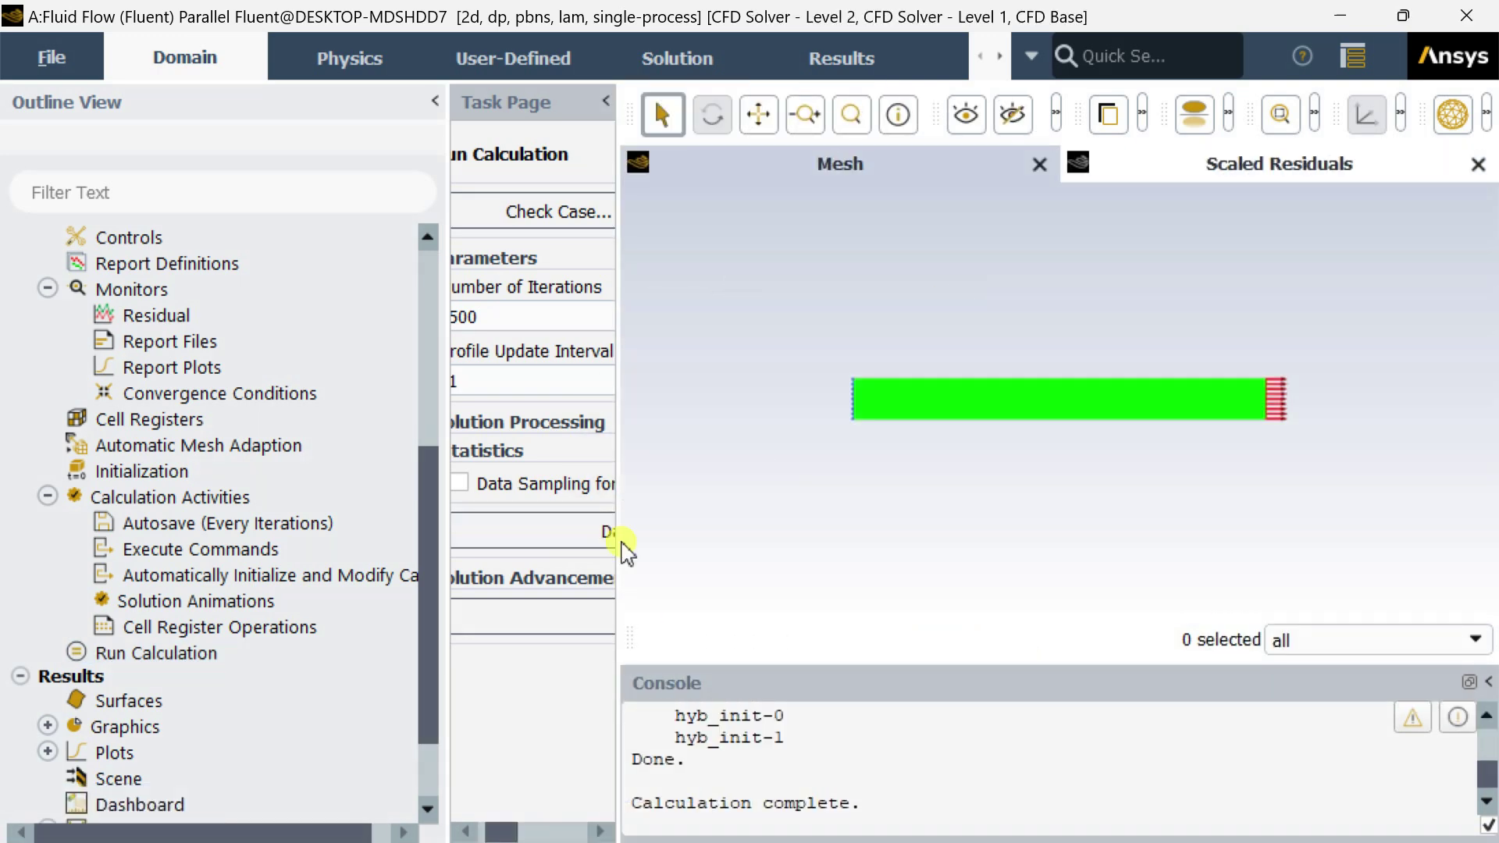
# Step: Resize the panels and bring up the Contours settings under Results > Graphics
pyautogui.moveTo(619, 542); pyautogui.dragTo(874, 545)
pyautogui.moveTo(449, 525); pyautogui.dragTo(406, 523)
pyautogui.moveTo(570, 832); pyautogui.dragTo(525, 832)
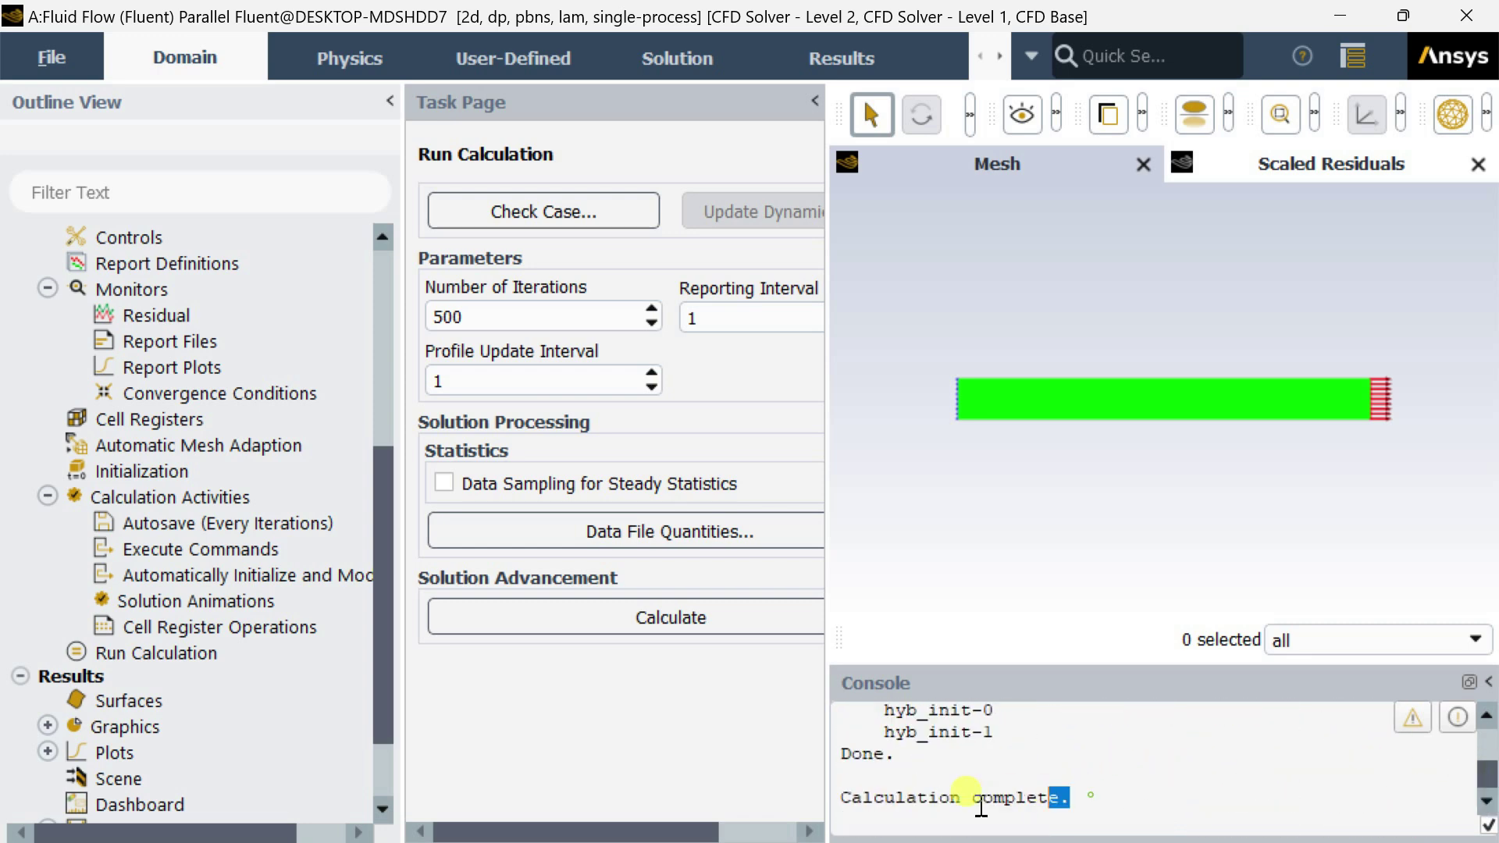
pyautogui.moveTo(981, 807); pyautogui.dragTo(770, 806)
pyautogui.scroll(-2, 147, 703)
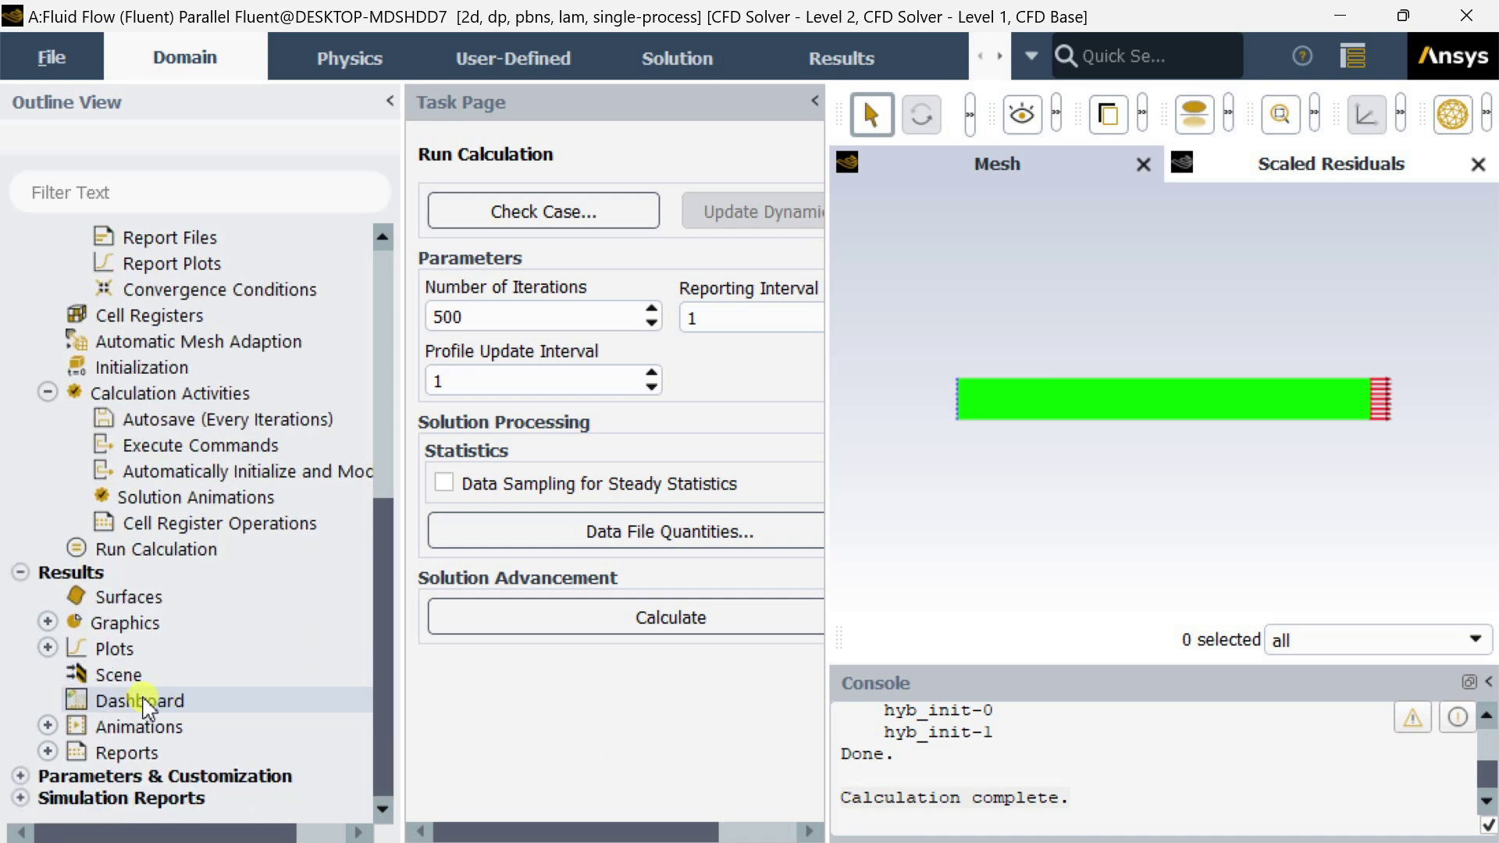
pyautogui.click(47, 623)
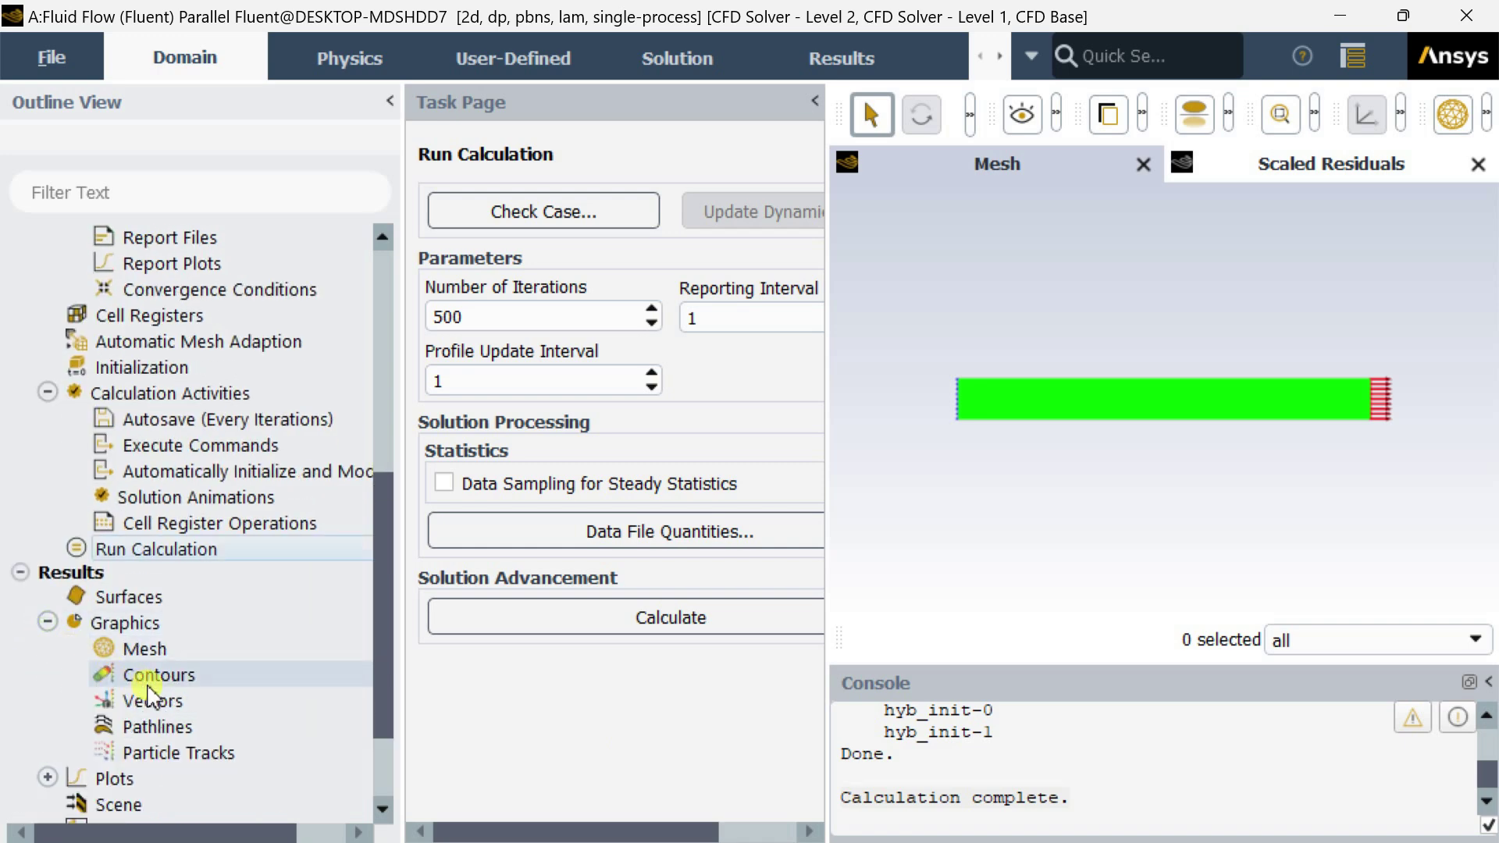
pyautogui.click(170, 680)
pyautogui.doubleClick(170, 679)
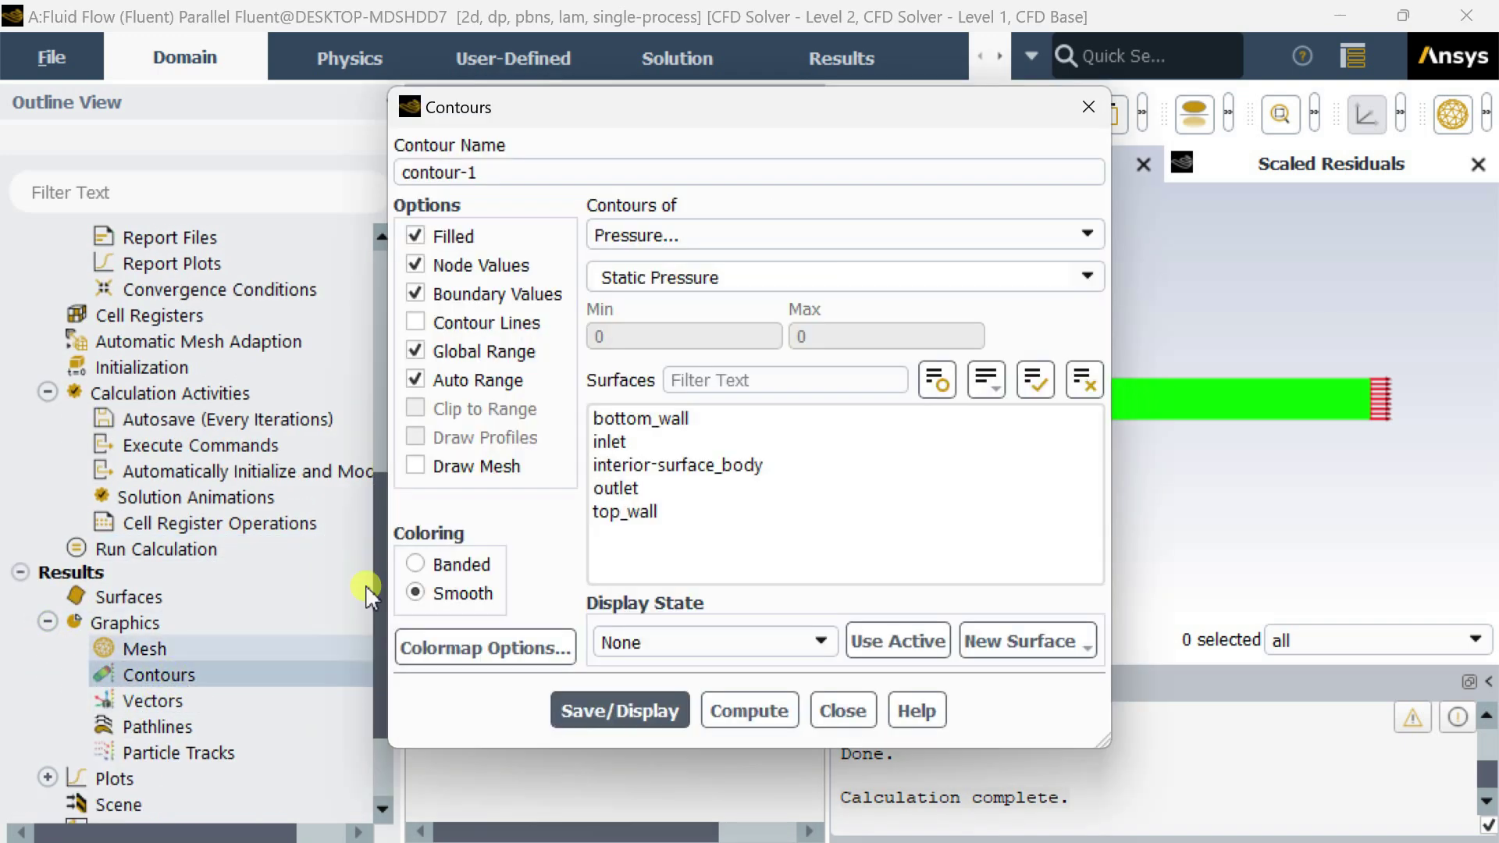
# Step: Display contour-1 as an Entropy contour (56.54–195.67 J/(kg K)), then close the dialog
pyautogui.click(1079, 236)
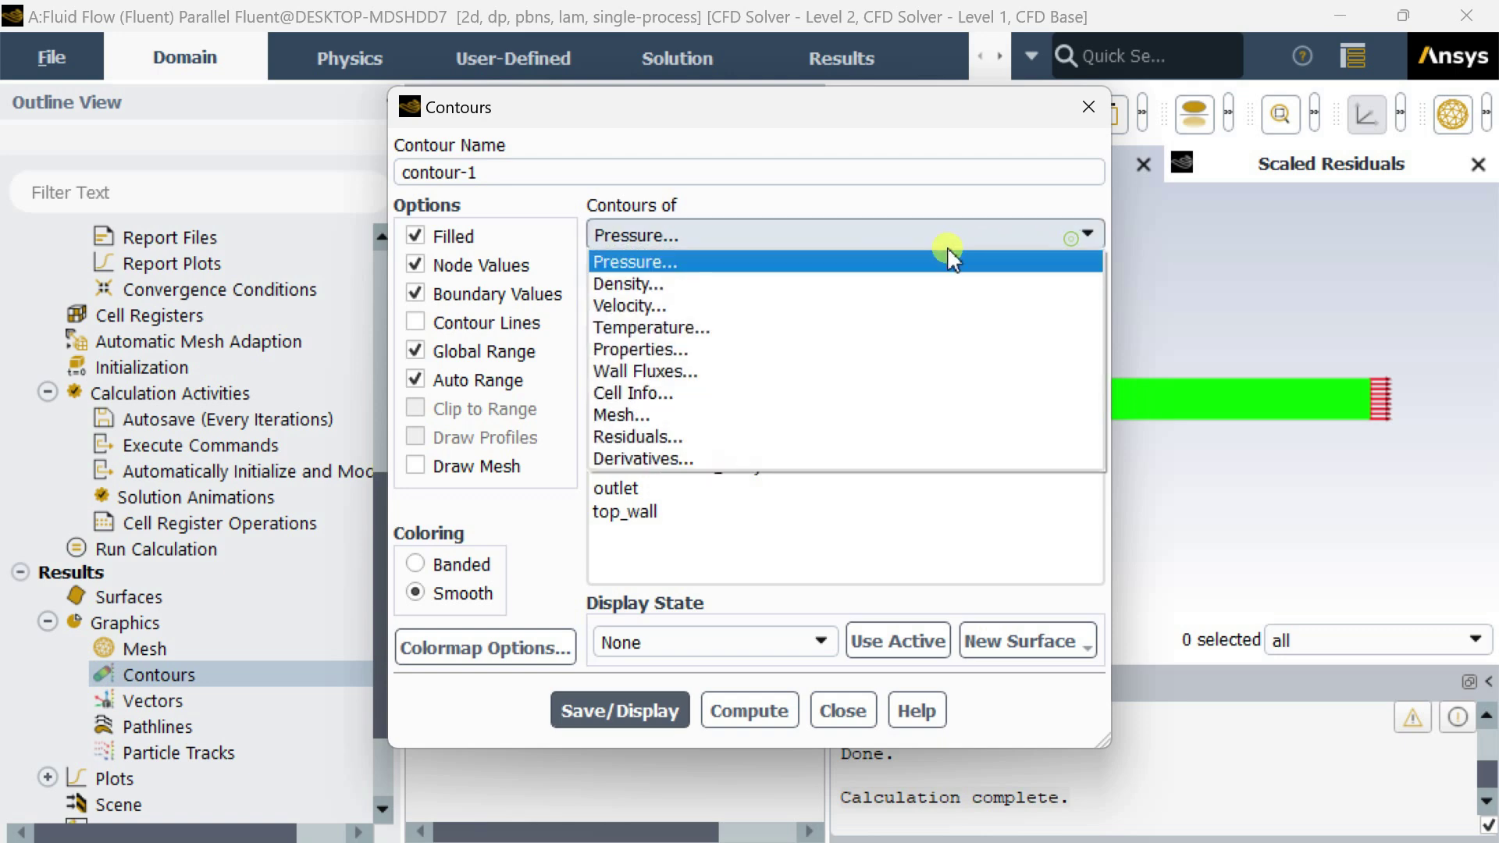
pyautogui.click(778, 329)
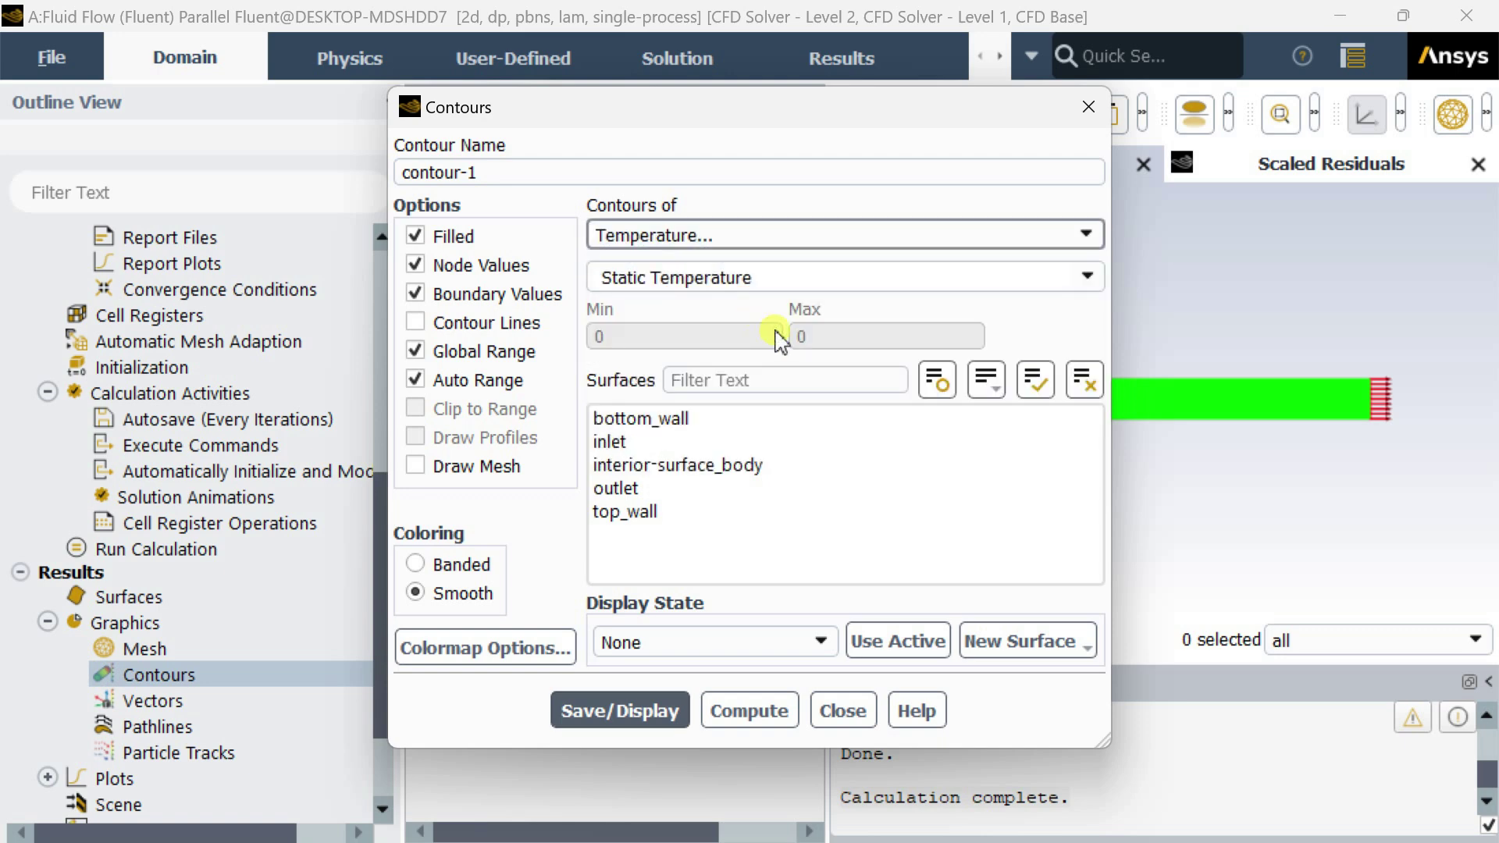
pyautogui.click(1082, 278)
pyautogui.scroll(-1, 746, 367)
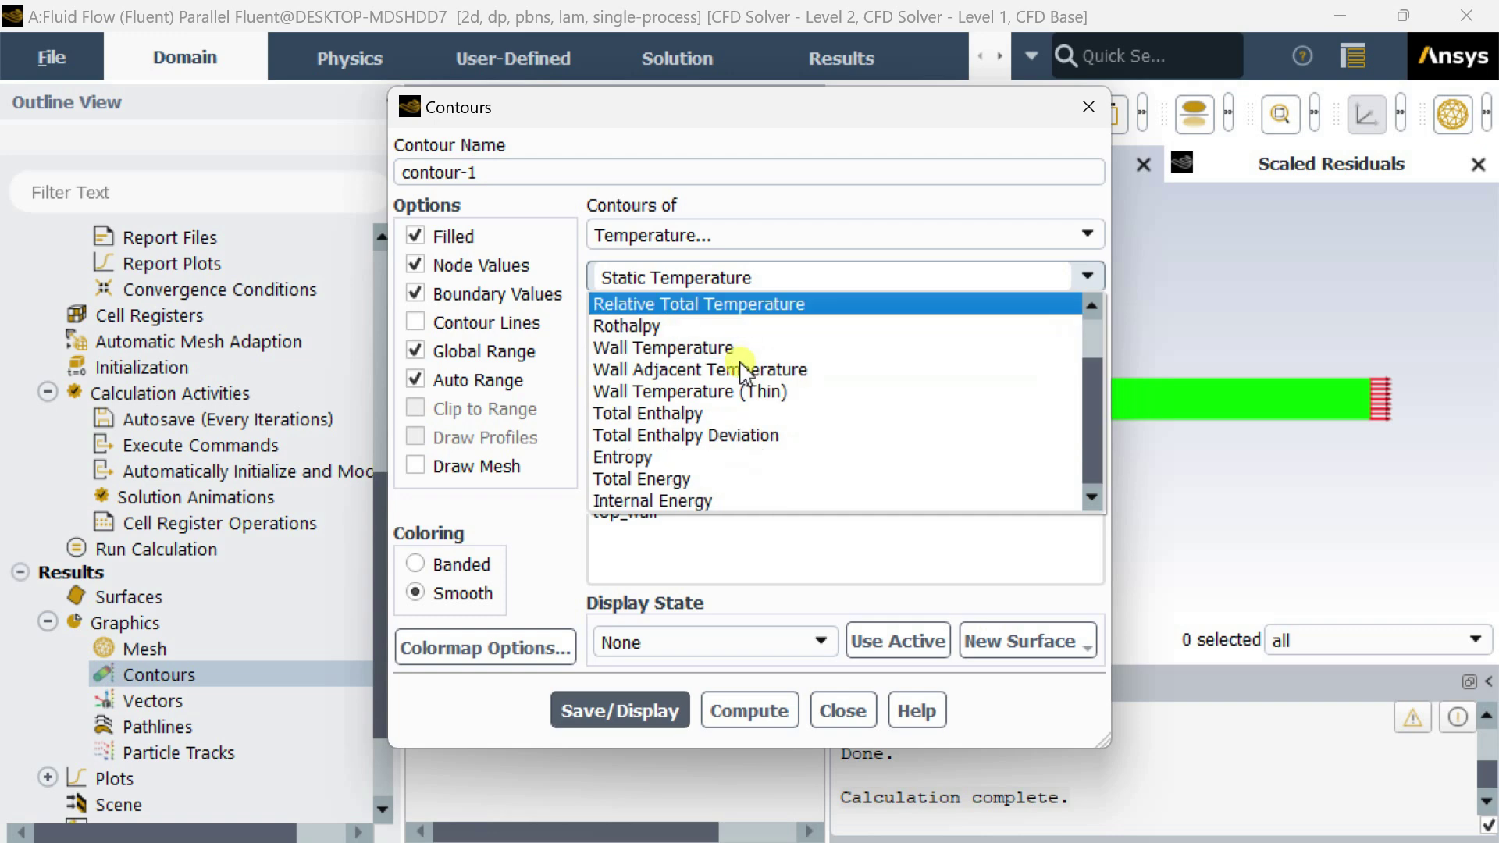
pyautogui.click(679, 456)
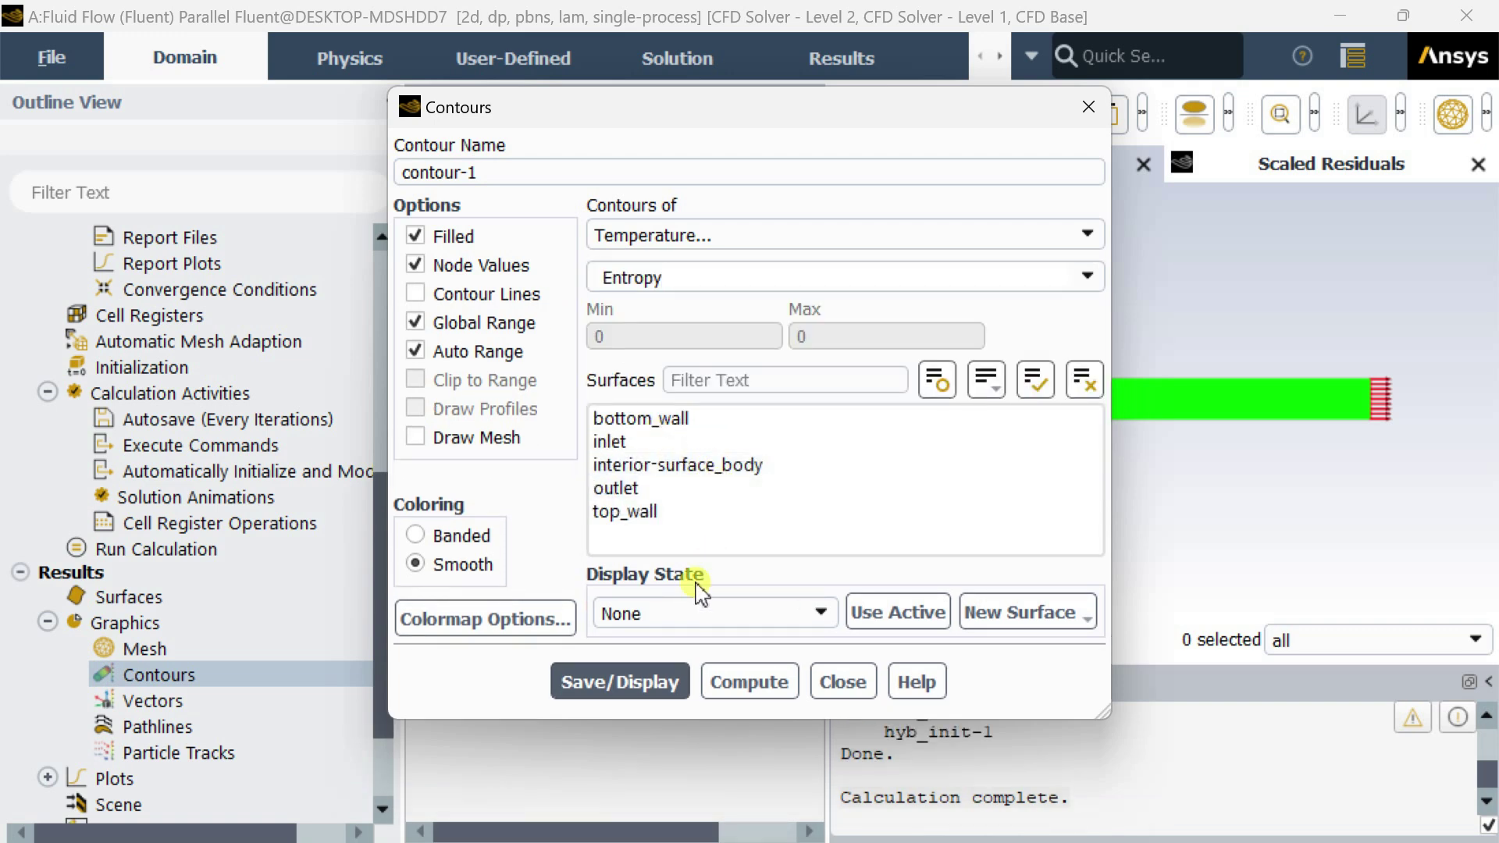
pyautogui.click(606, 687)
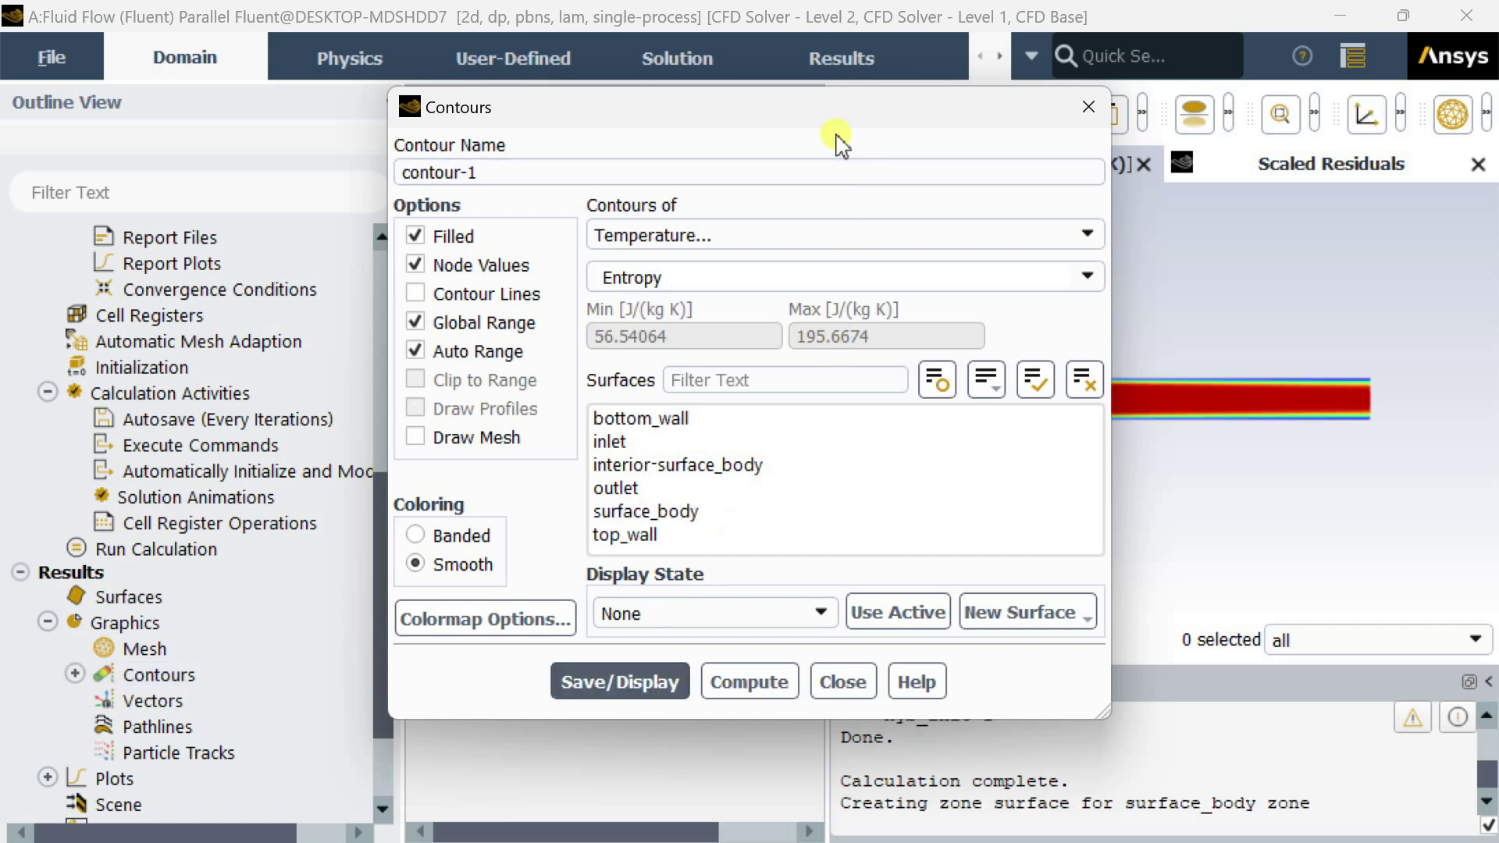
pyautogui.moveTo(840, 143); pyautogui.dragTo(511, 123)
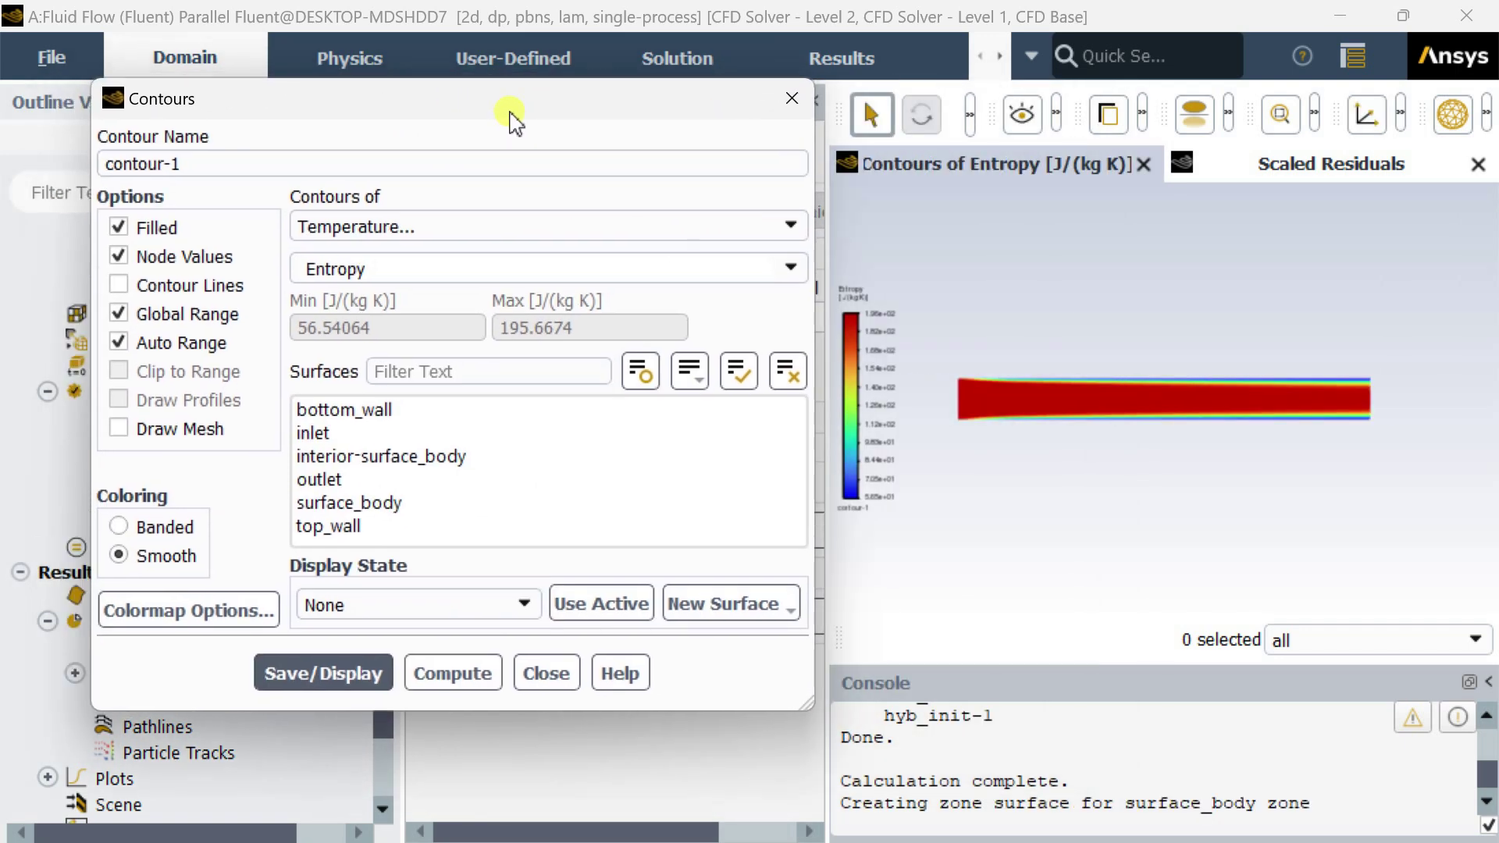
pyautogui.click(792, 97)
# Step: Save the plot as a JPEG picture at 4K (3840x2160) instead of window resolution
pyautogui.click(1144, 115)
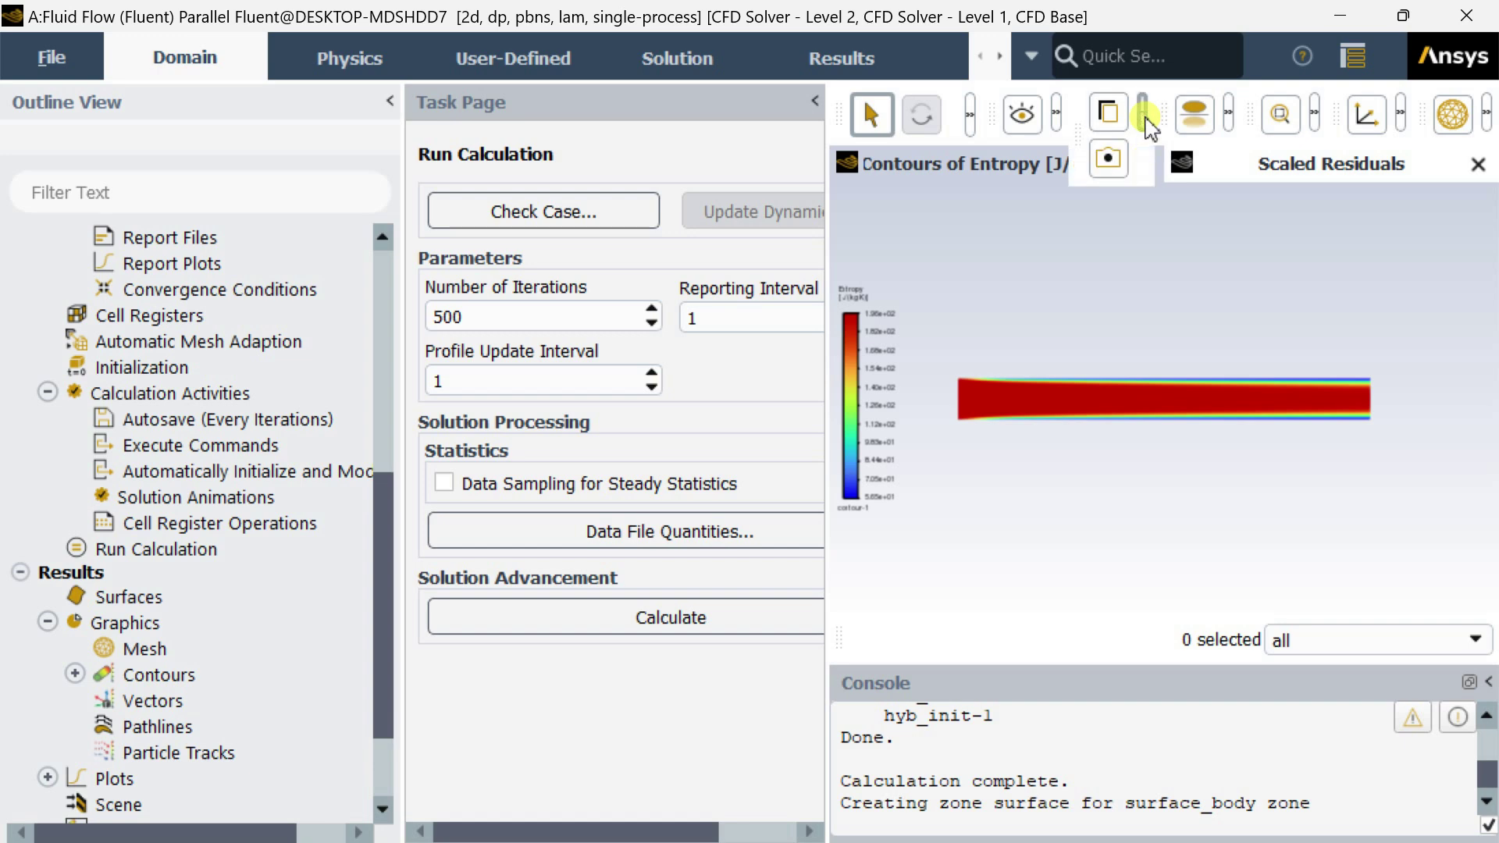
pyautogui.click(1110, 160)
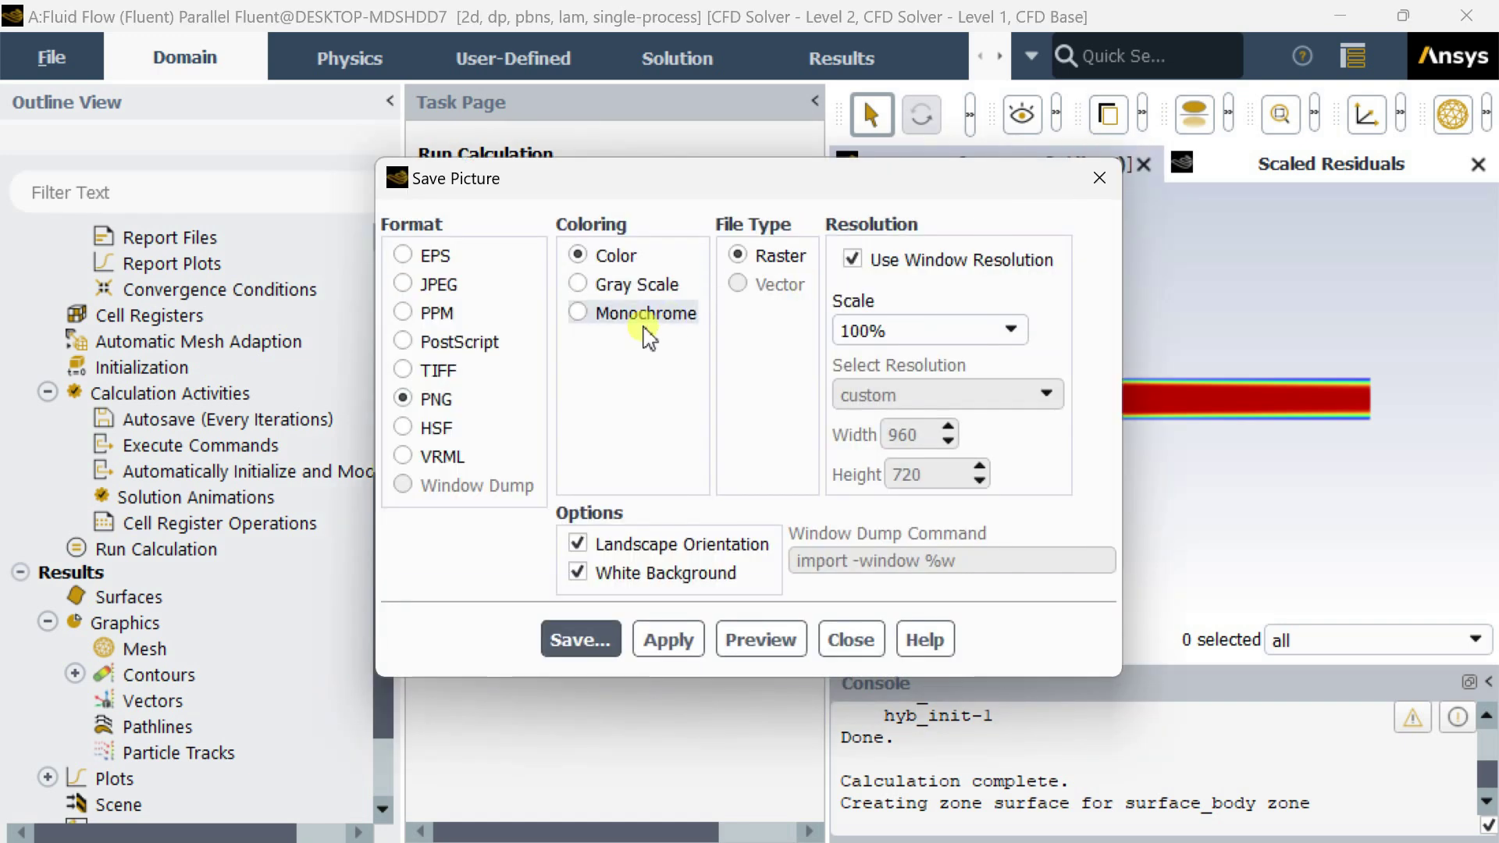
pyautogui.moveTo(566, 176); pyautogui.dragTo(322, 170)
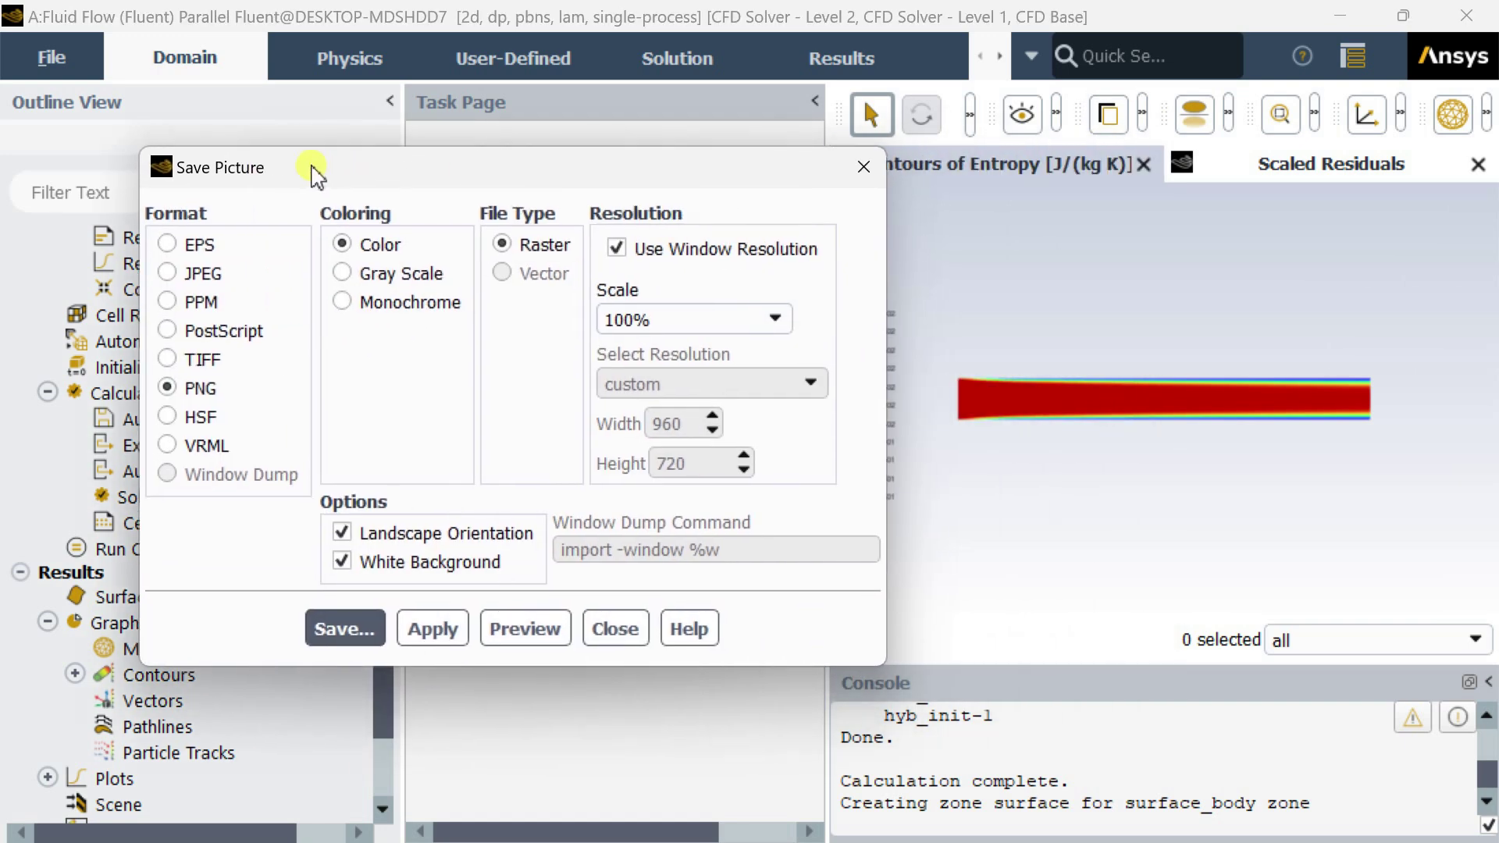
pyautogui.click(200, 275)
pyautogui.click(617, 249)
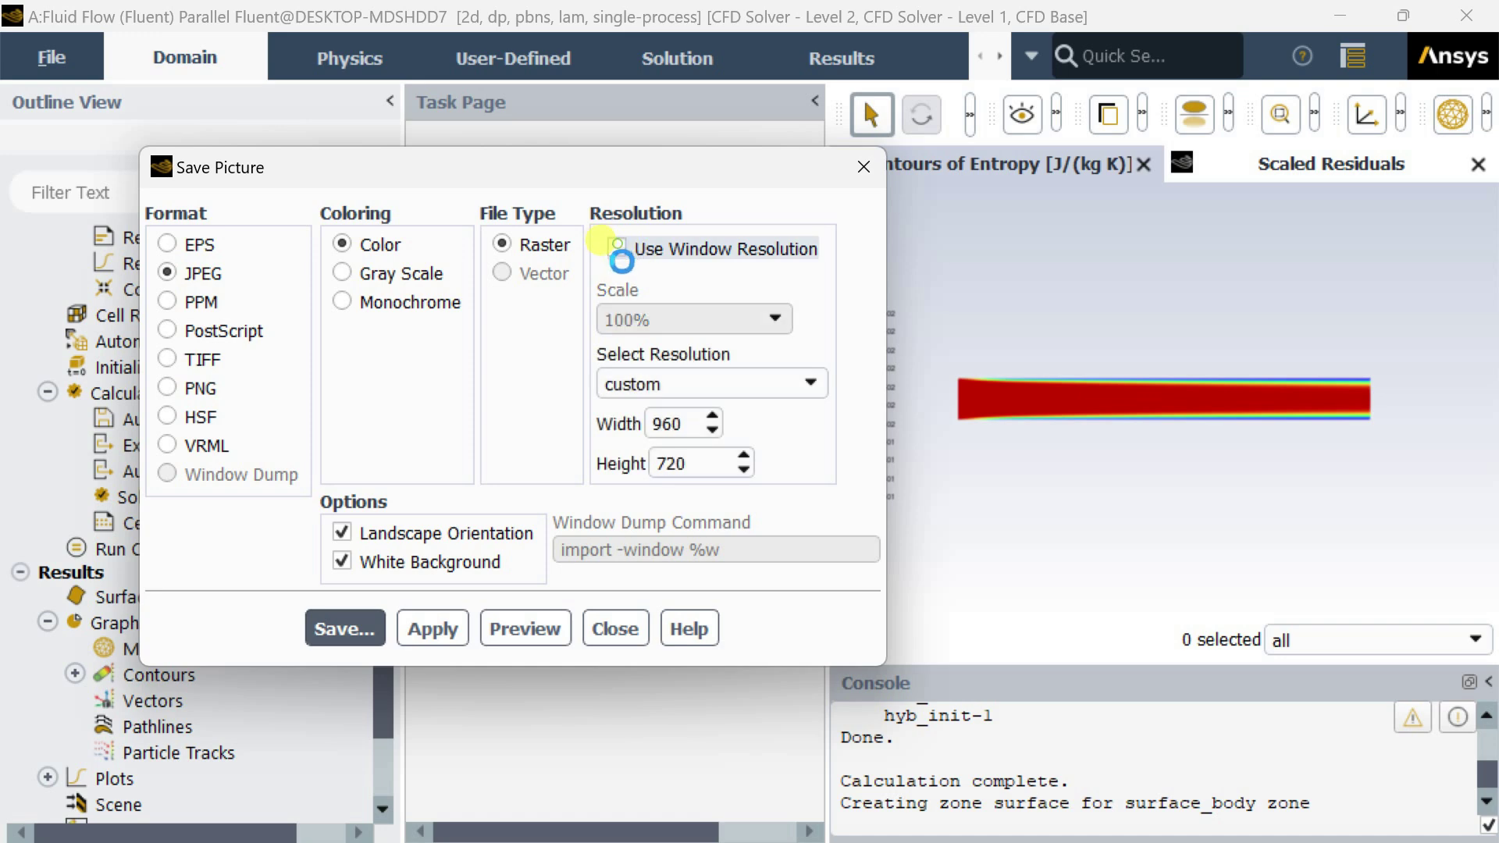
pyautogui.click(806, 384)
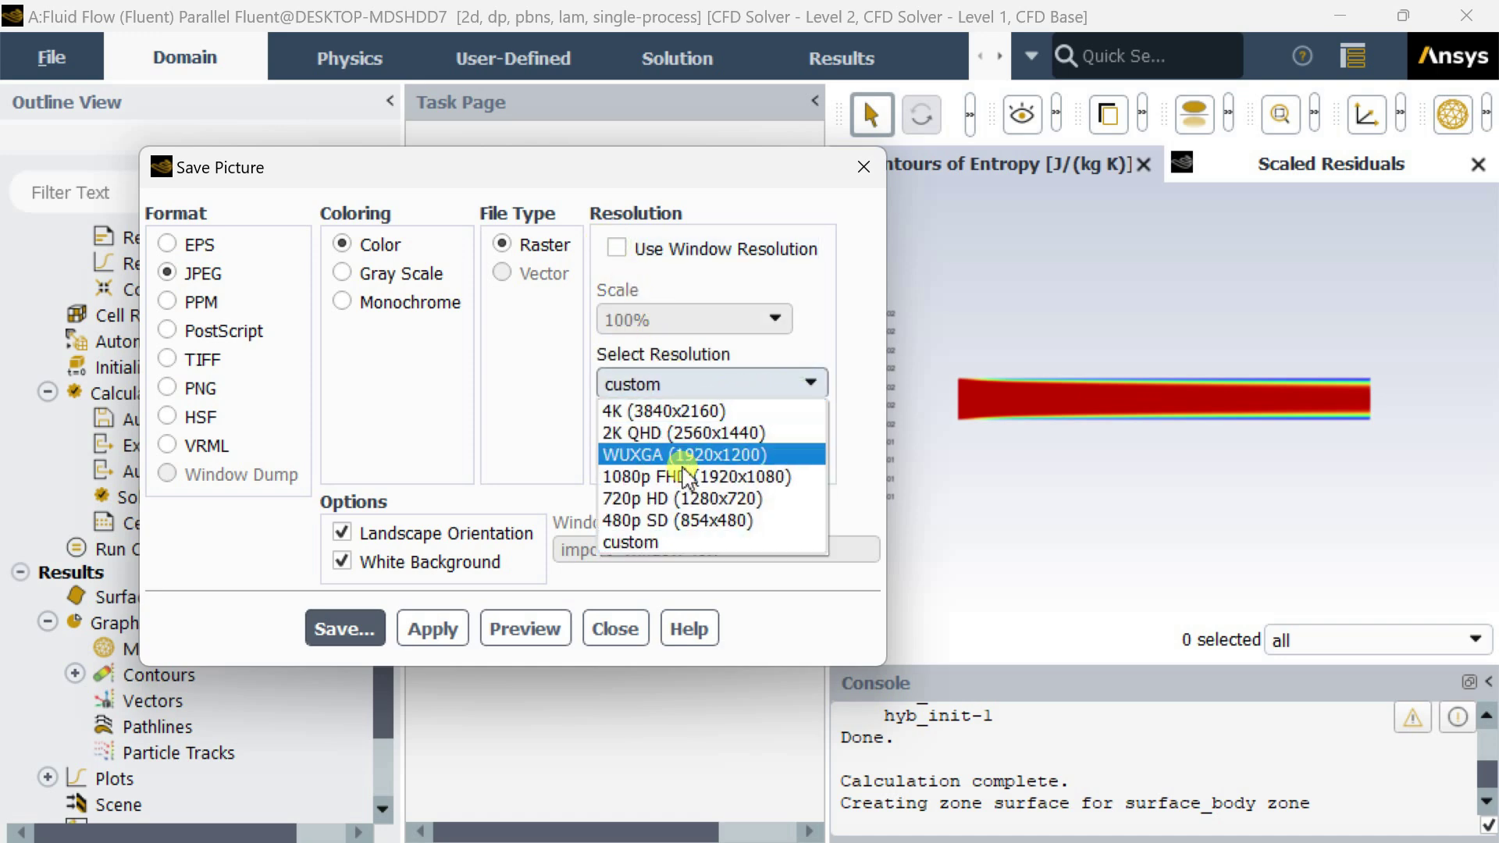
pyautogui.click(697, 411)
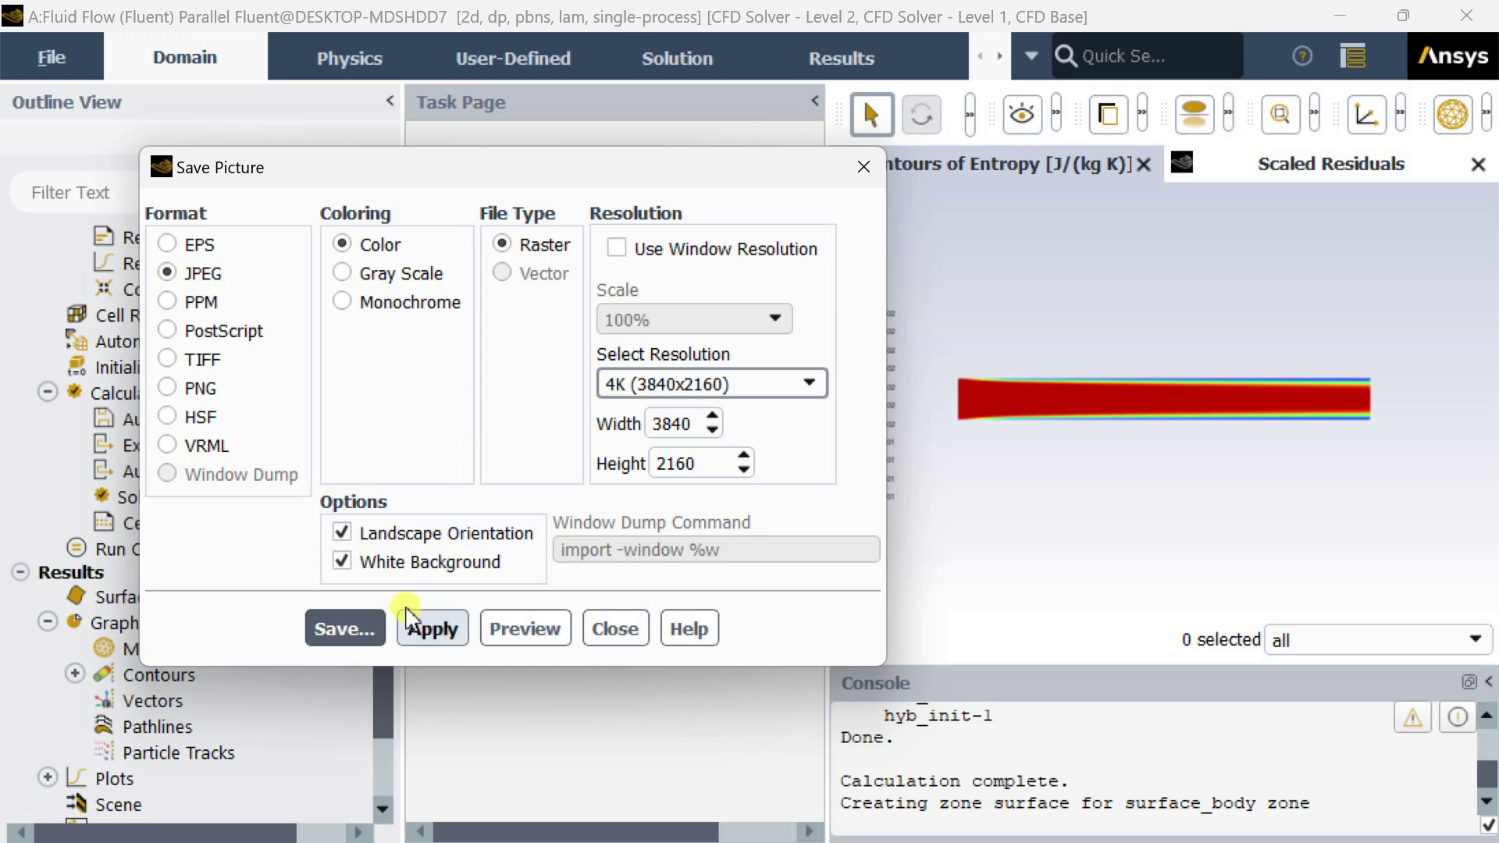
pyautogui.click(380, 627)
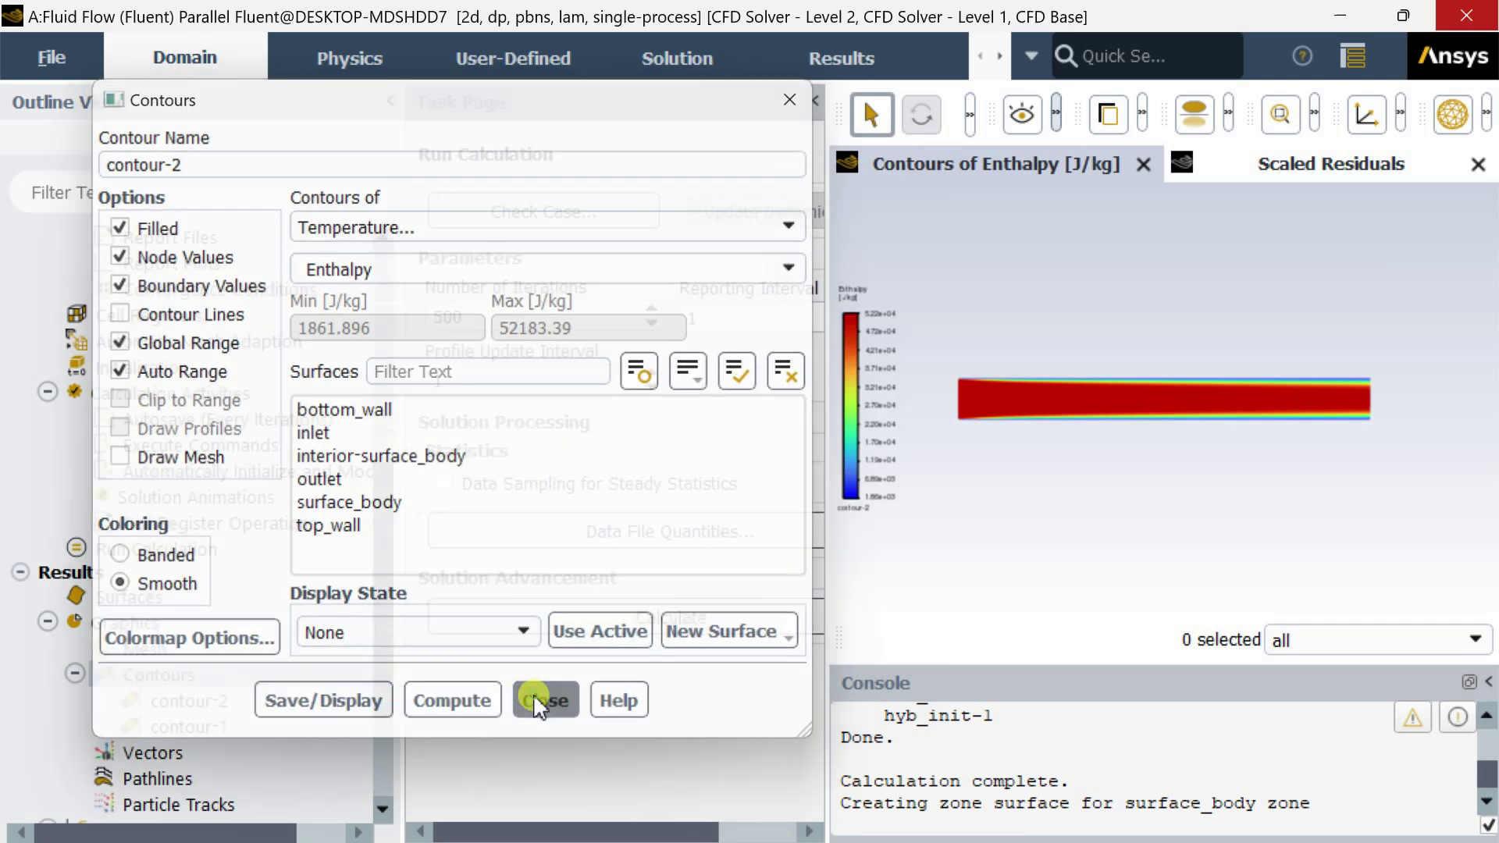
# Step: Close the contour settings and quit Fluent, keeping changes for this calculation only
pyautogui.click(545, 702)
pyautogui.scroll(-2, 185, 523)
pyautogui.scroll(-1, 164, 574)
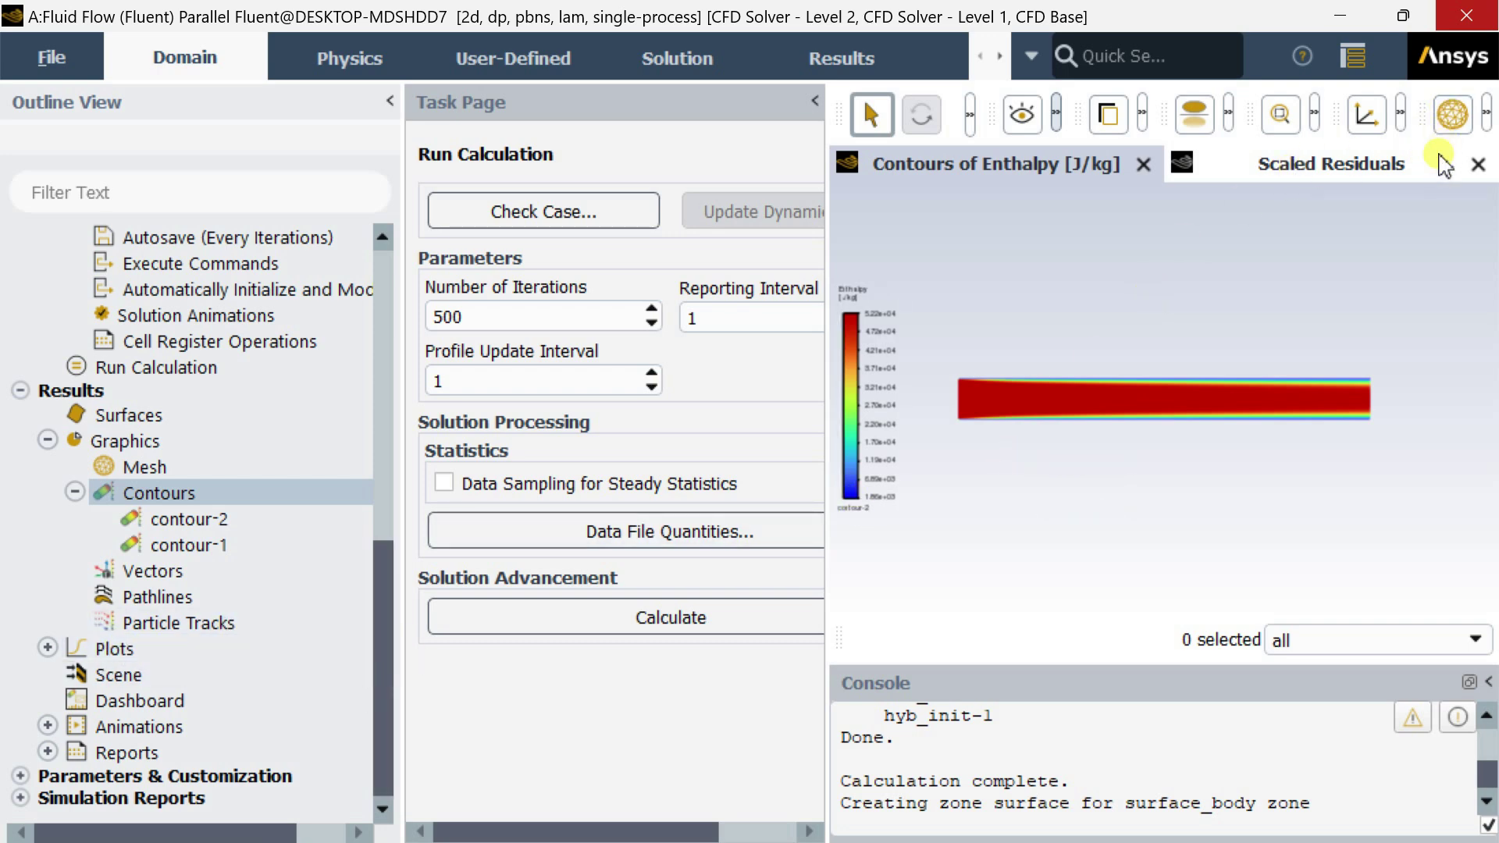
pyautogui.click(1462, 27)
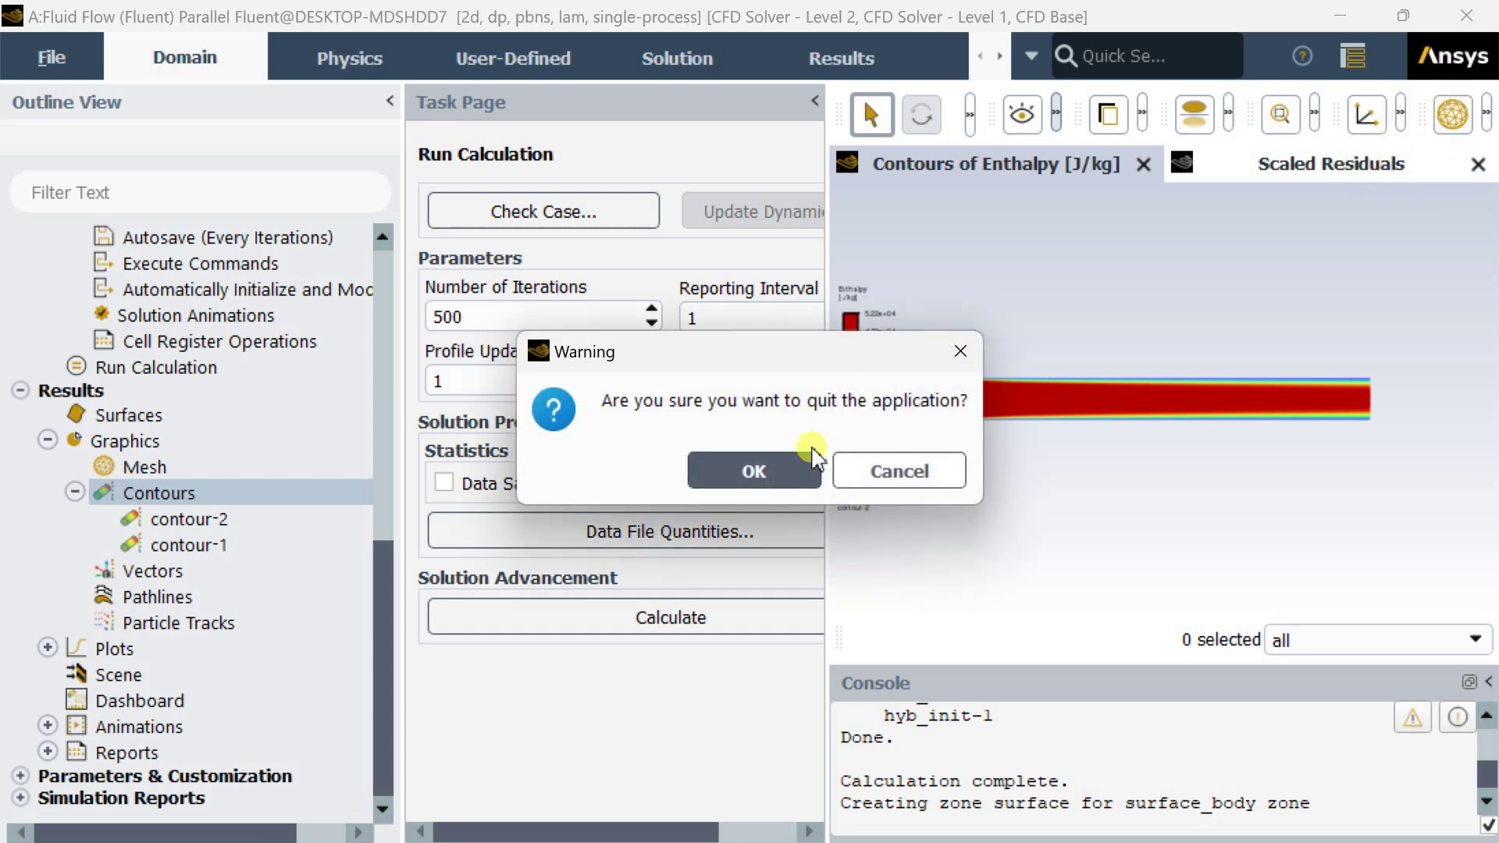
pyautogui.click(773, 472)
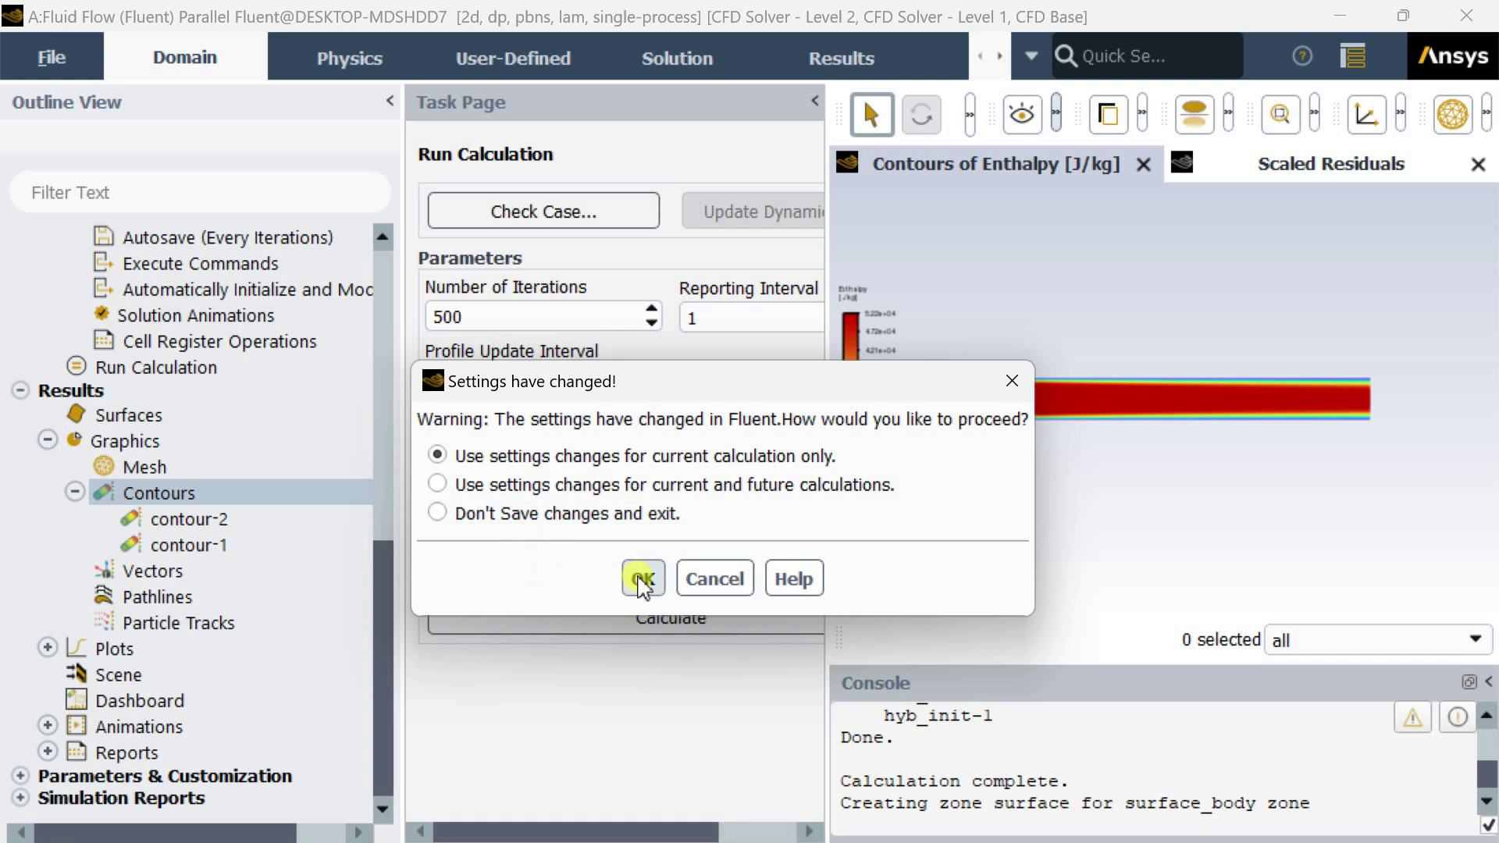
pyautogui.click(641, 579)
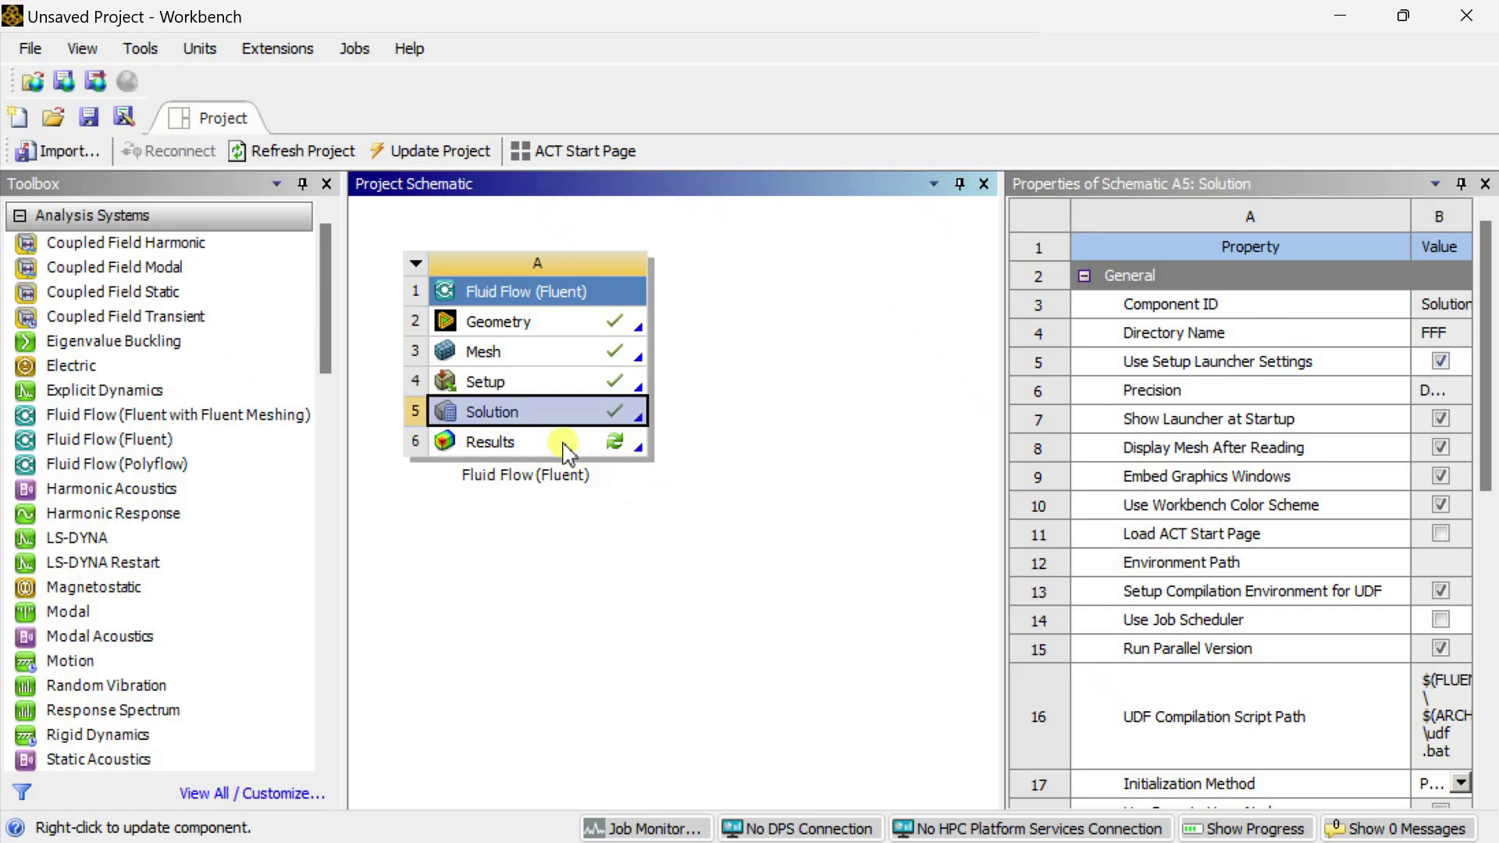
# Step: Open the Workbench Results in CFD-Post and switch to a front view of the channel
pyautogui.click(562, 440)
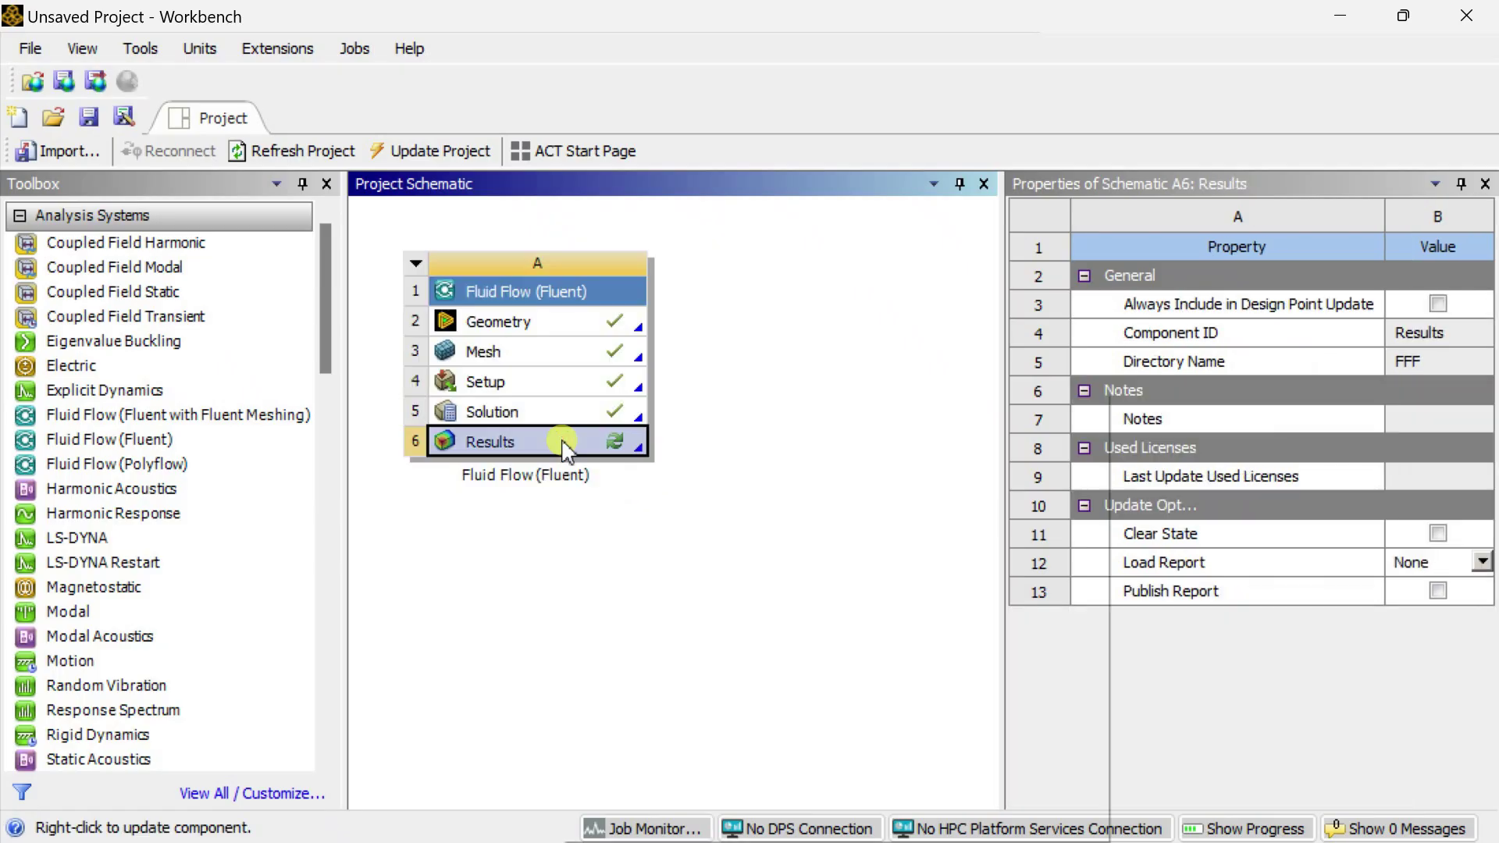
pyautogui.rightClick(562, 439)
pyautogui.click(614, 414)
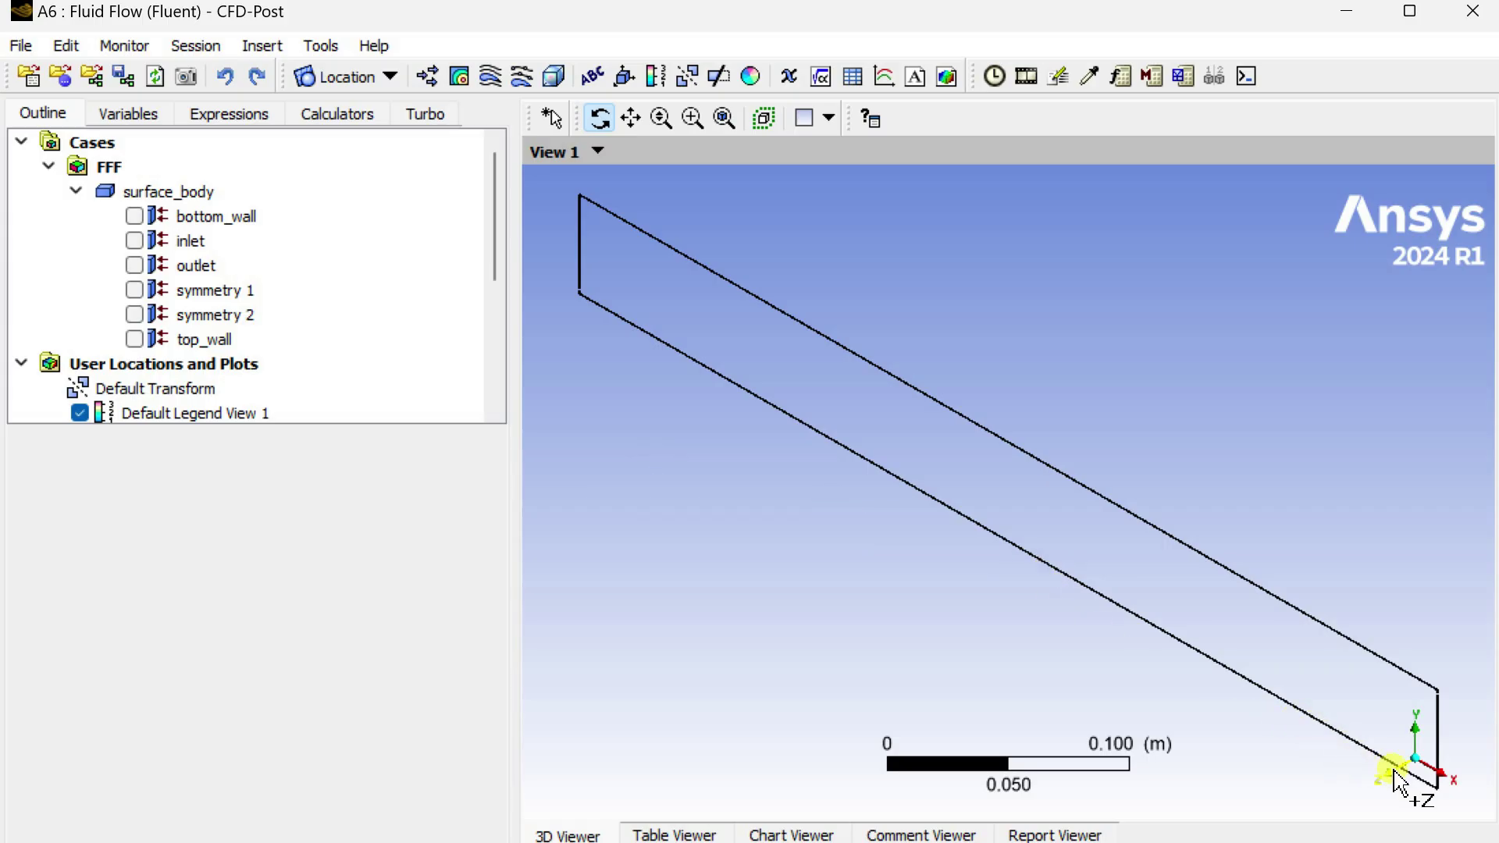
pyautogui.click(1403, 781)
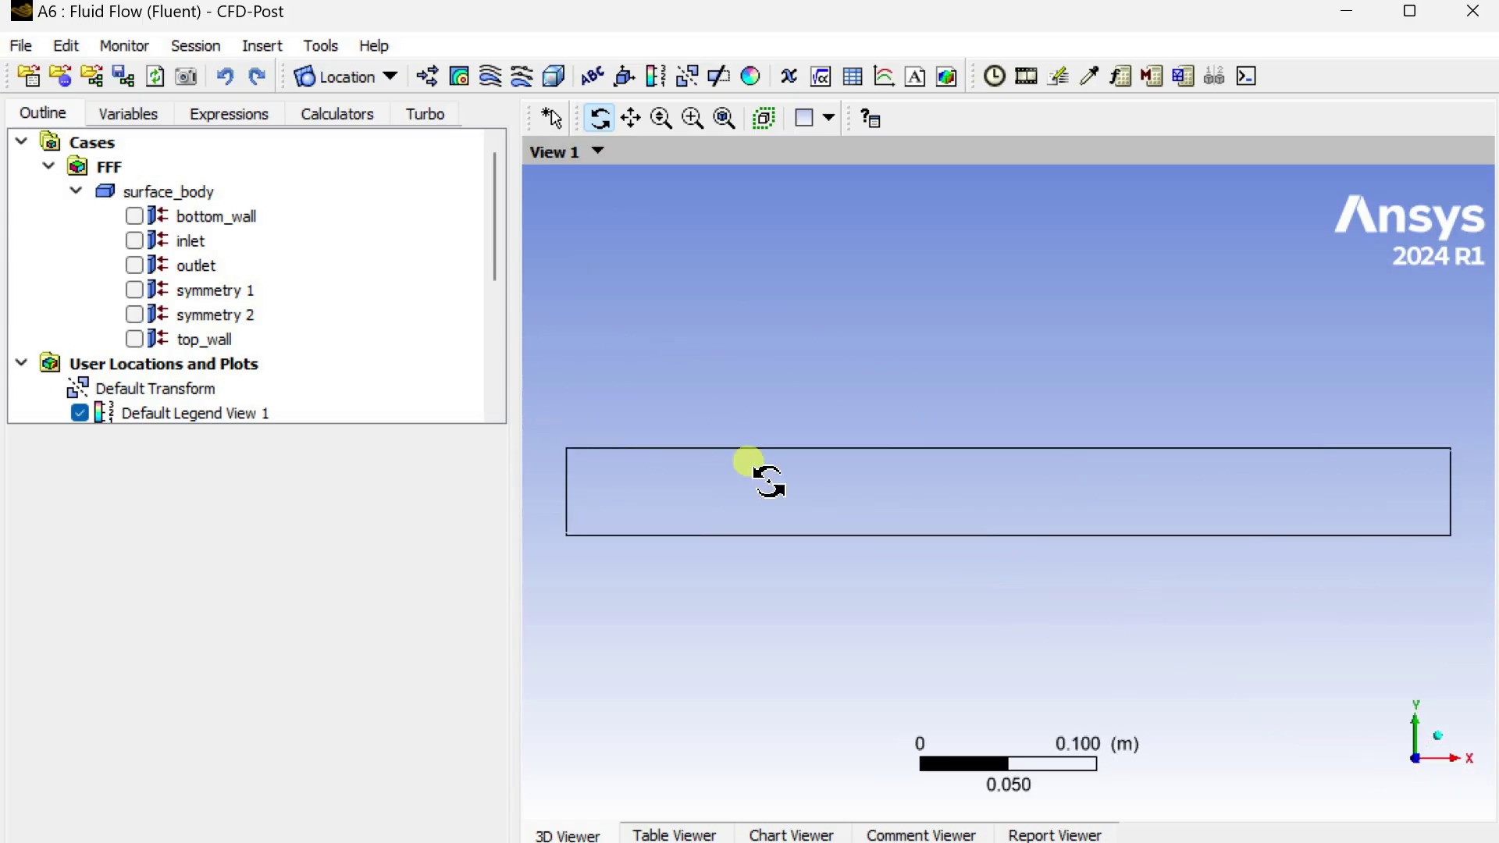
# Step: Insert Contour 1 and place it on symmetry 1
pyautogui.click(459, 78)
pyautogui.click(514, 187)
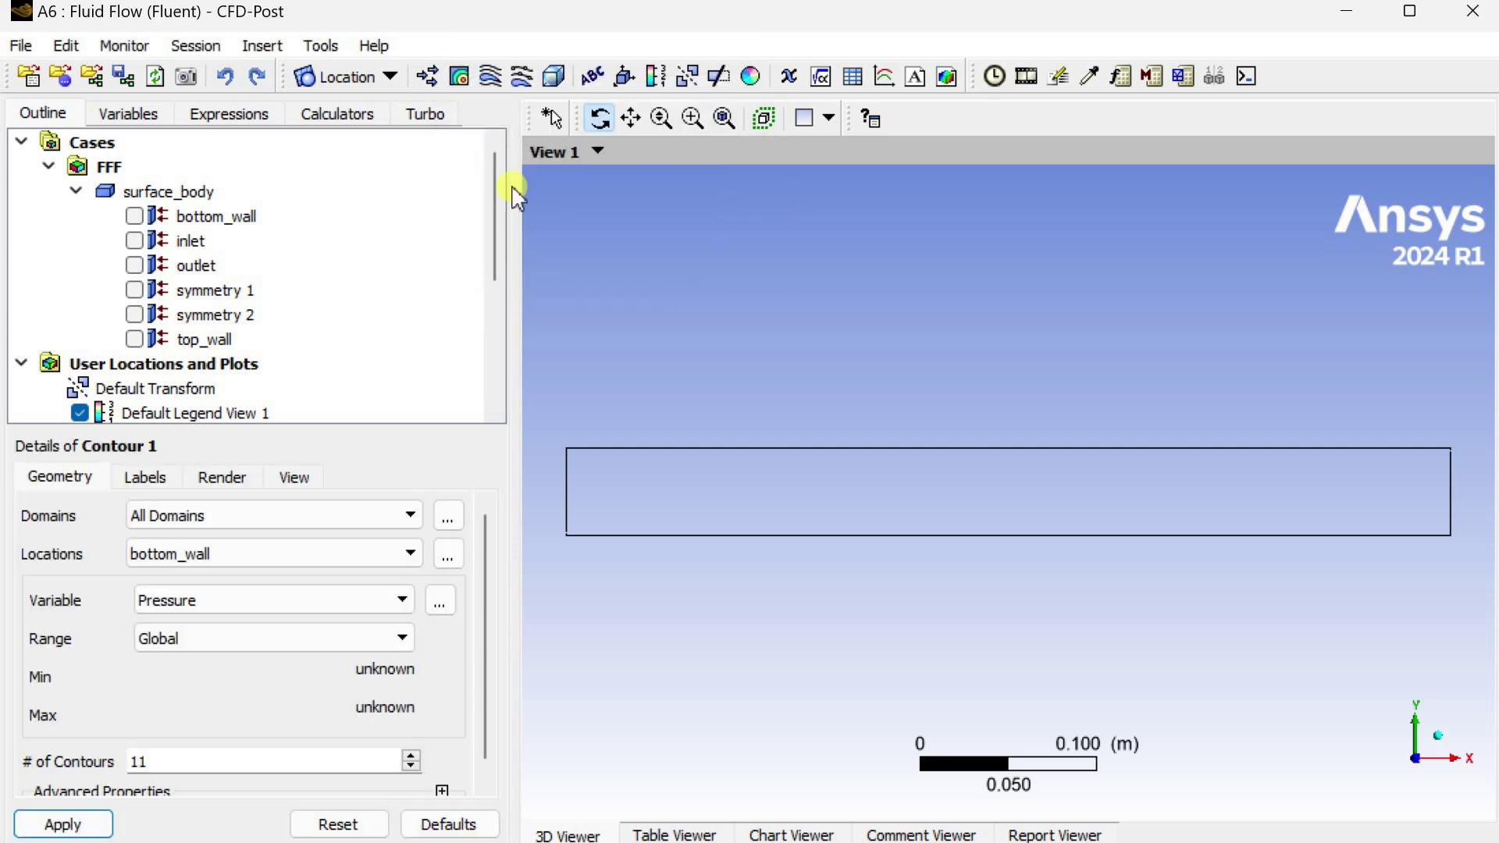
pyautogui.click(260, 553)
pyautogui.click(241, 625)
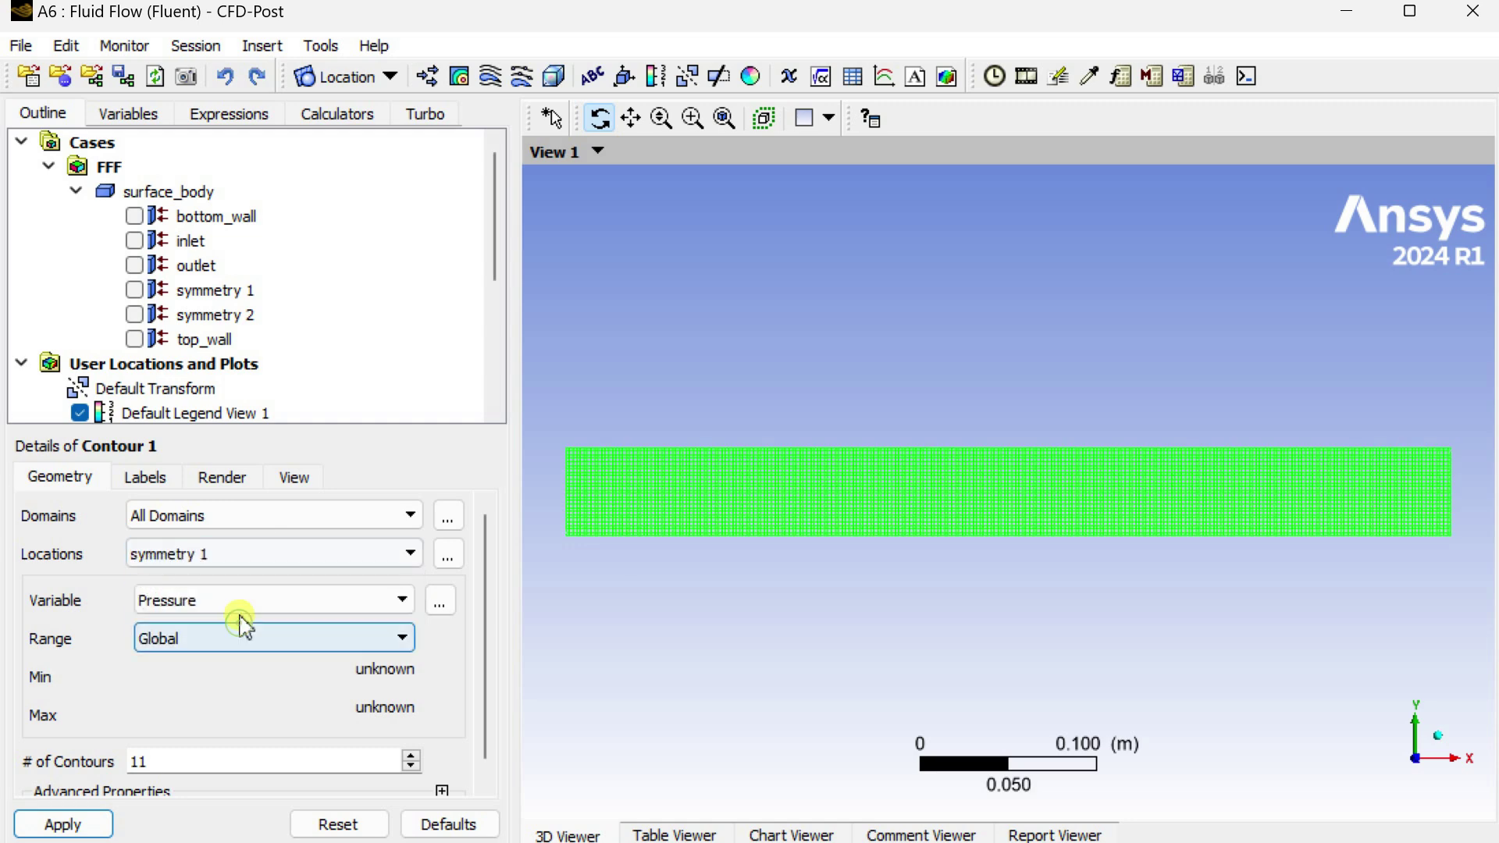
# Step: Colour Contour 1 by Temperature with a local range and 100 contour levels
pyautogui.click(265, 603)
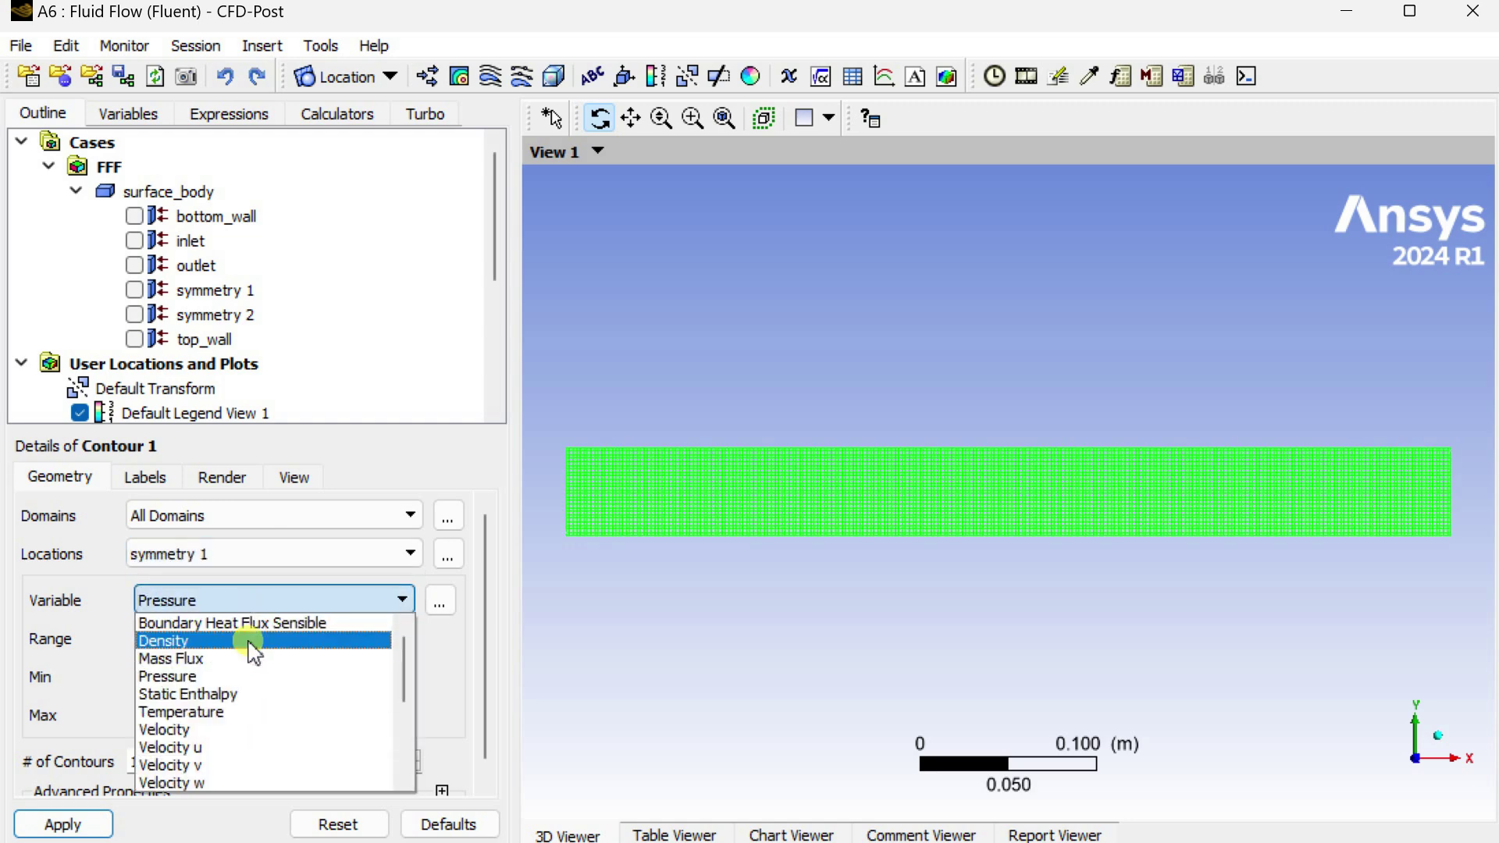
pyautogui.click(251, 711)
pyautogui.click(236, 645)
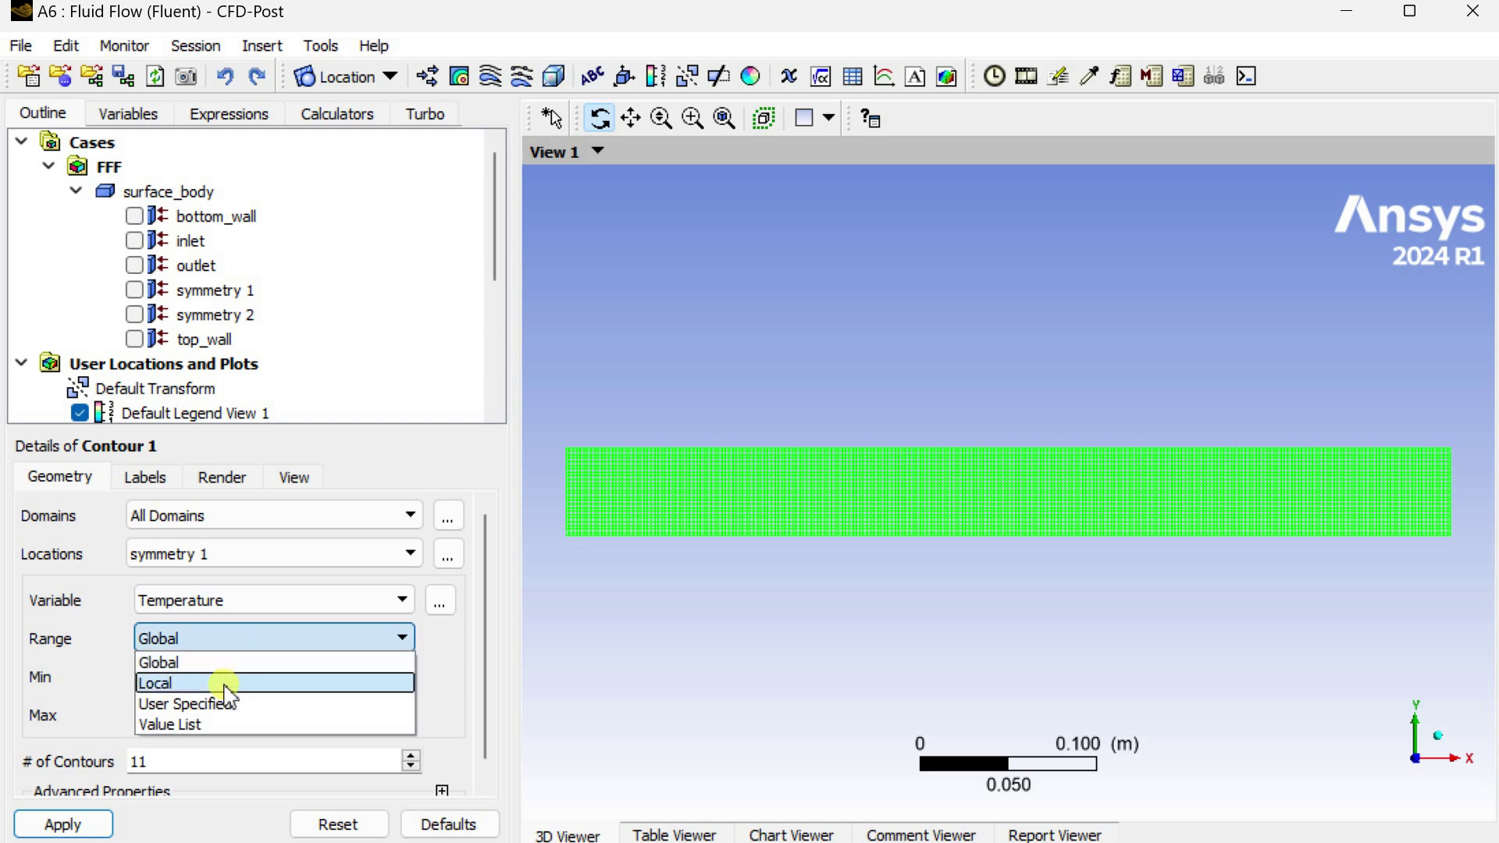
pyautogui.click(224, 684)
pyautogui.scroll(-1, 478, 702)
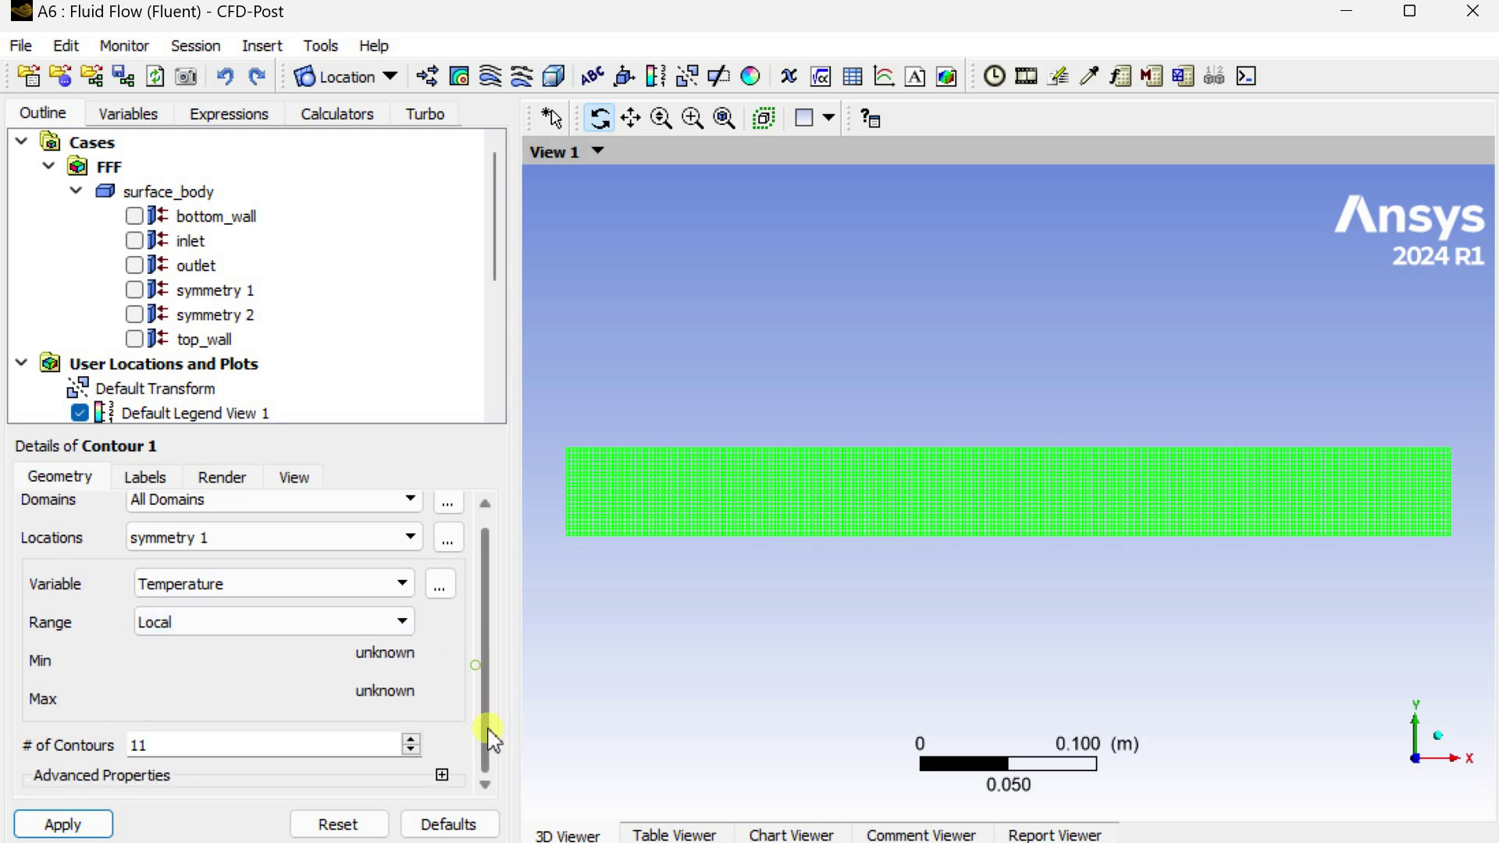
pyautogui.moveTo(212, 744); pyautogui.dragTo(83, 747)
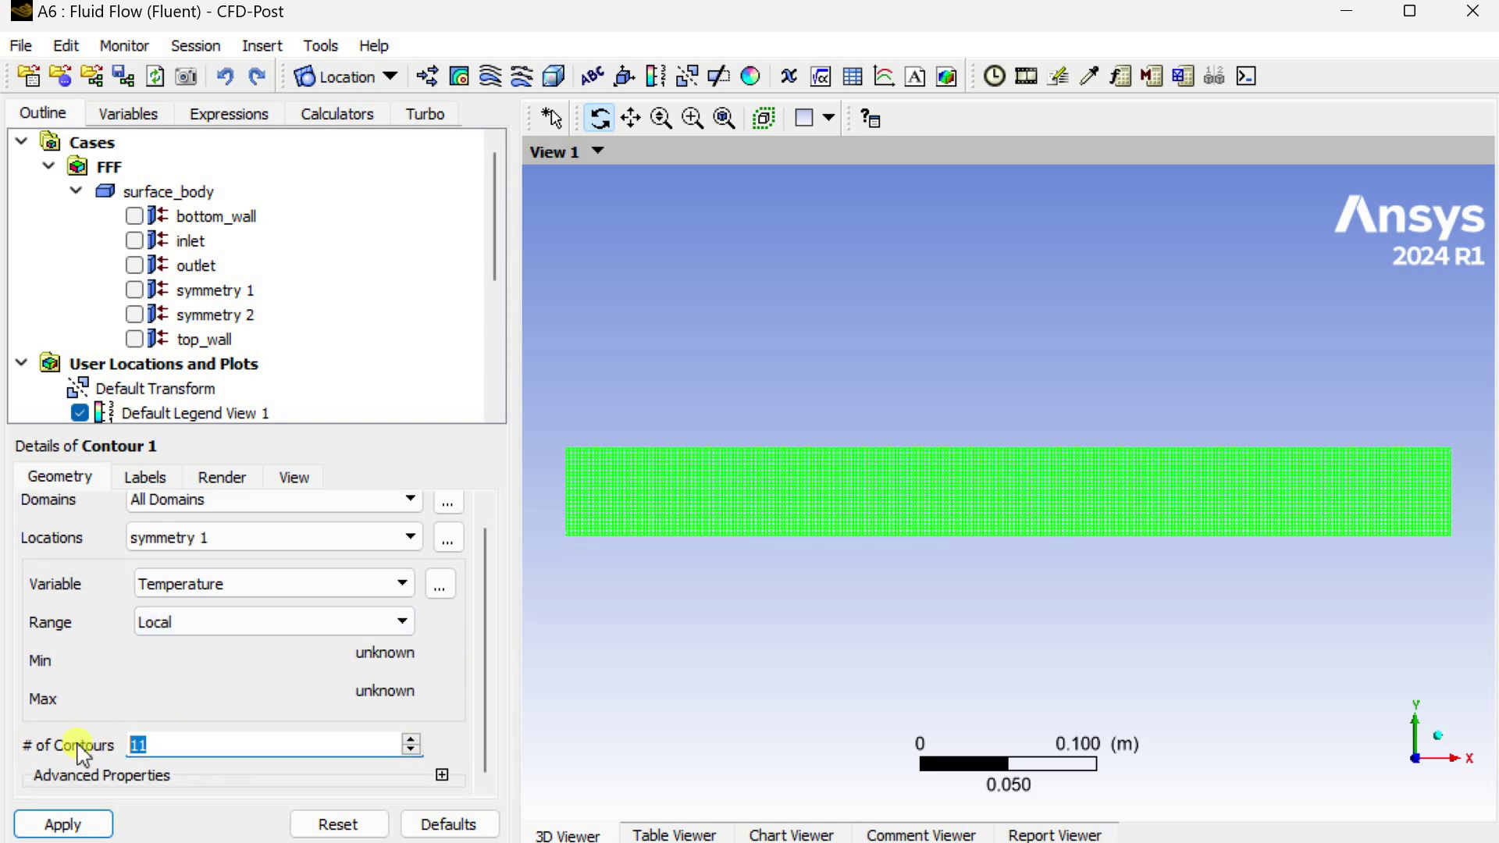
pyautogui.click(61, 823)
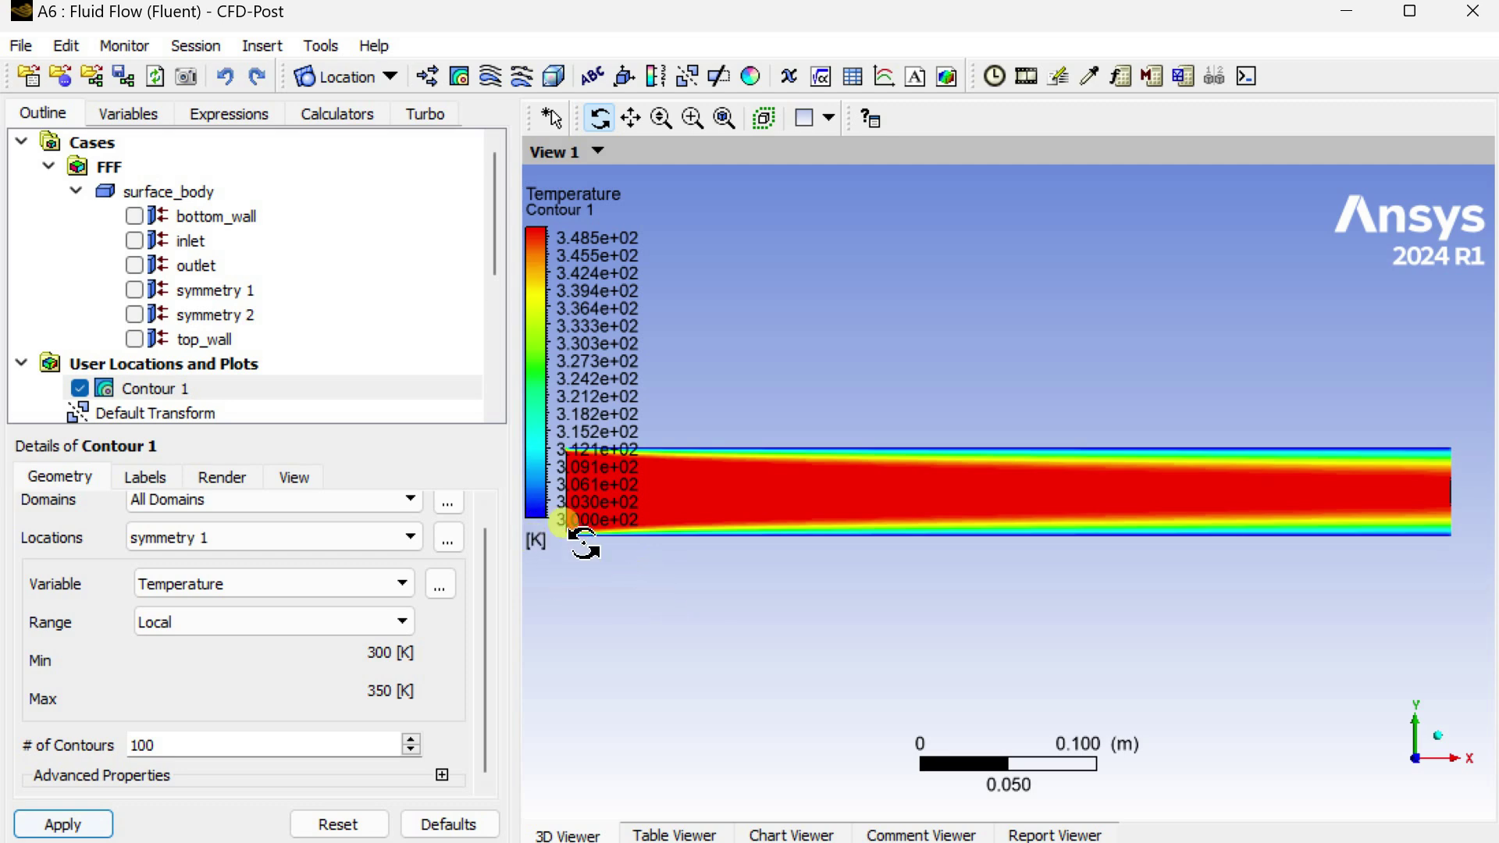
pyautogui.scroll(-2, 187, 412)
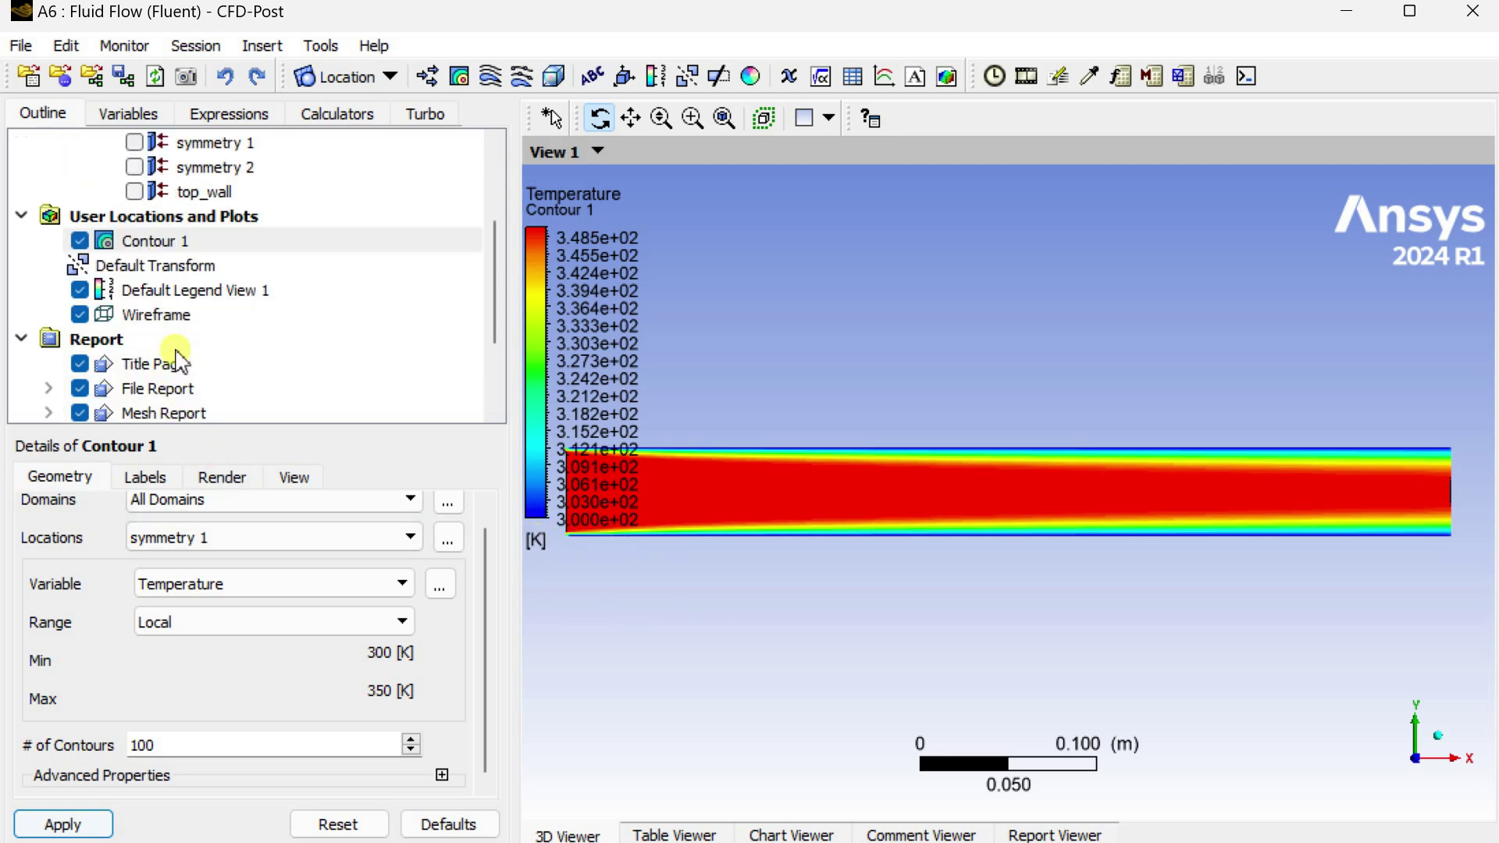
# Step: Switch Default Legend View 1's precision format from Scientific to Fixed
pyautogui.click(188, 290)
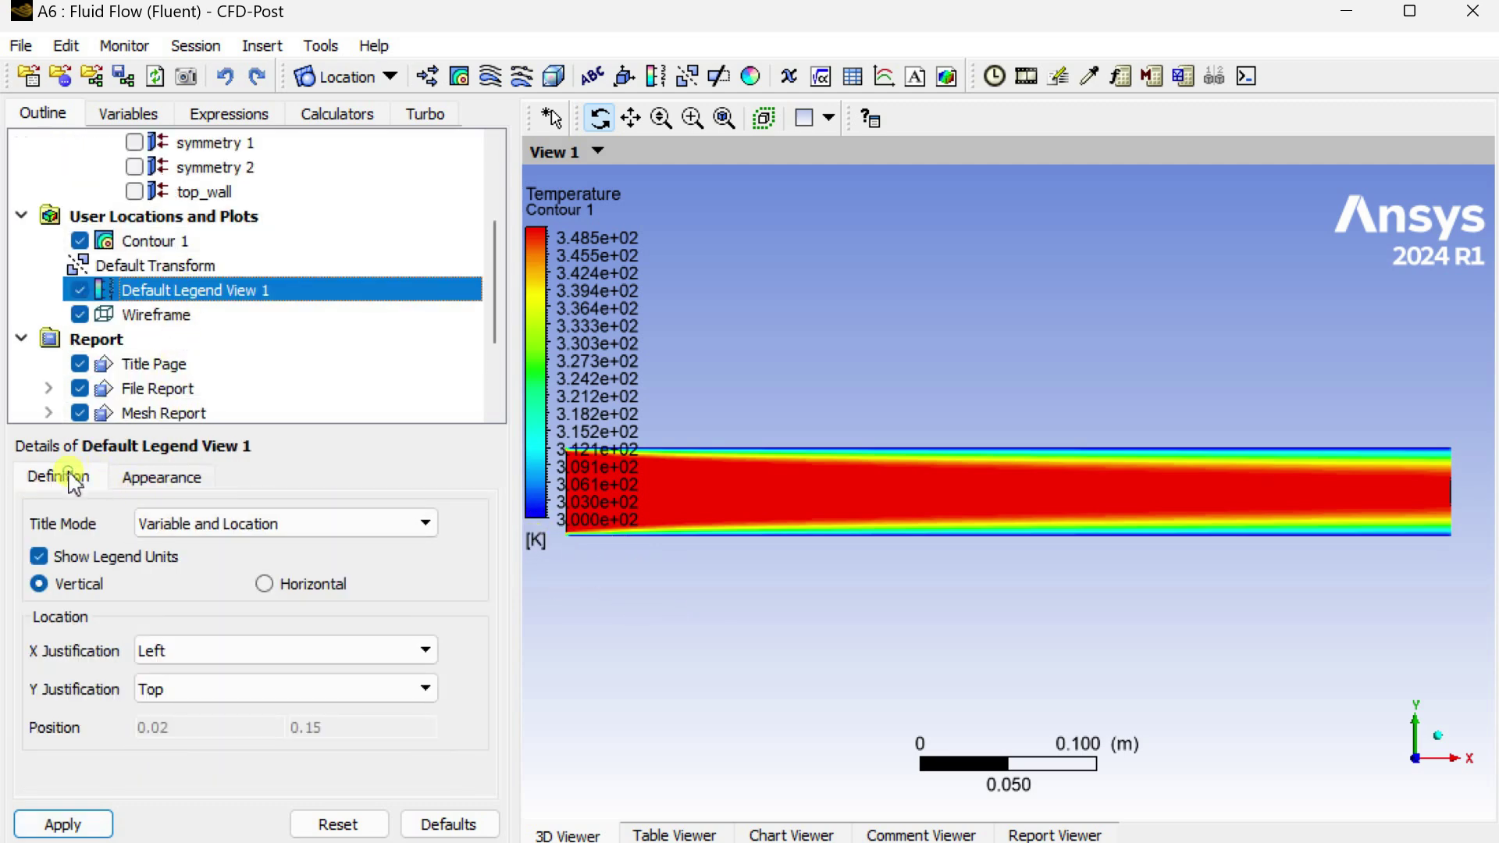
pyautogui.click(158, 477)
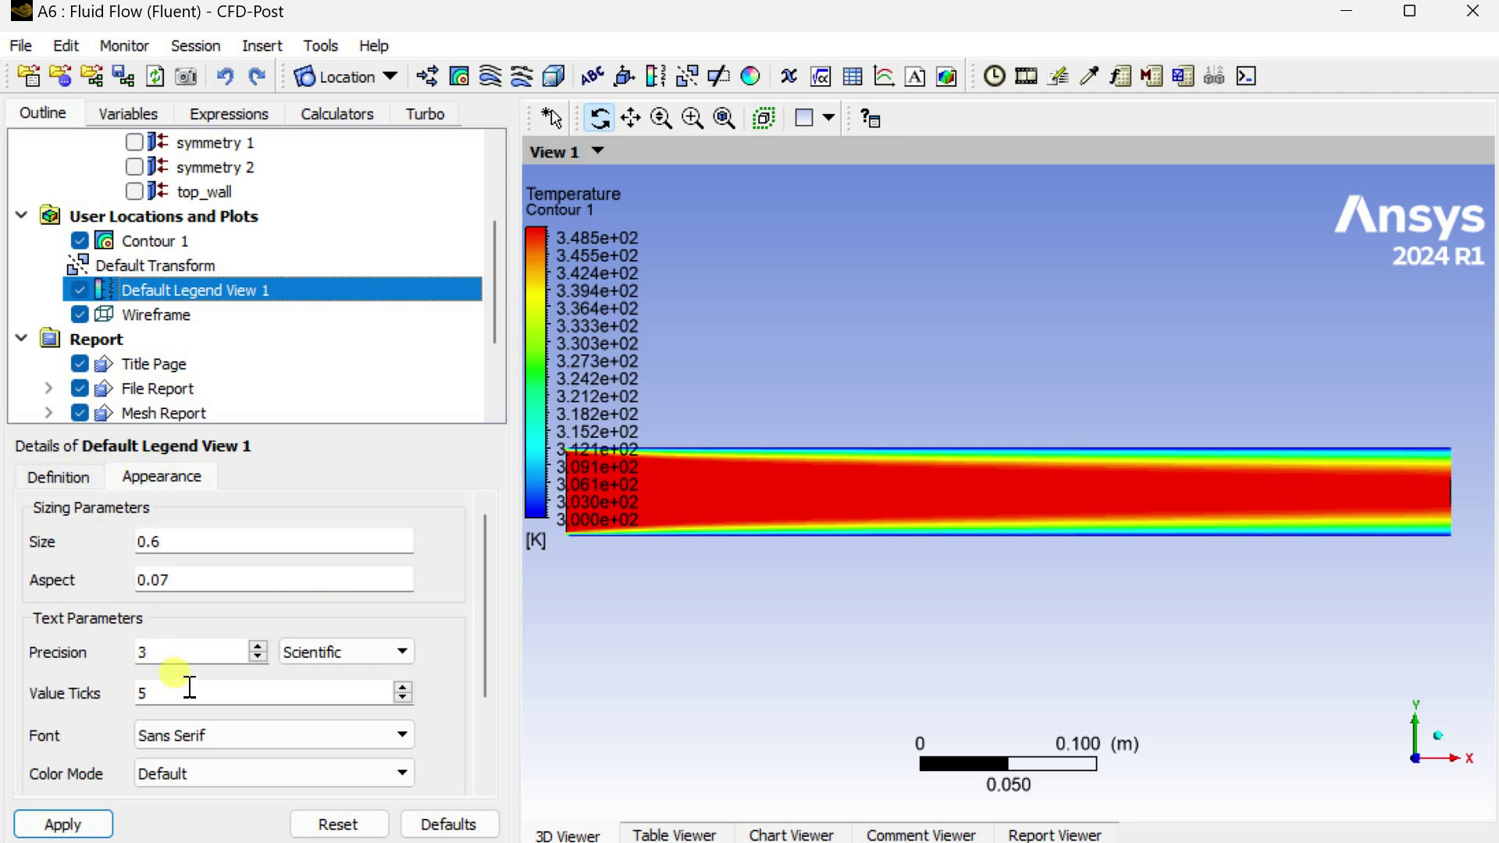
pyautogui.click(324, 654)
pyautogui.click(318, 674)
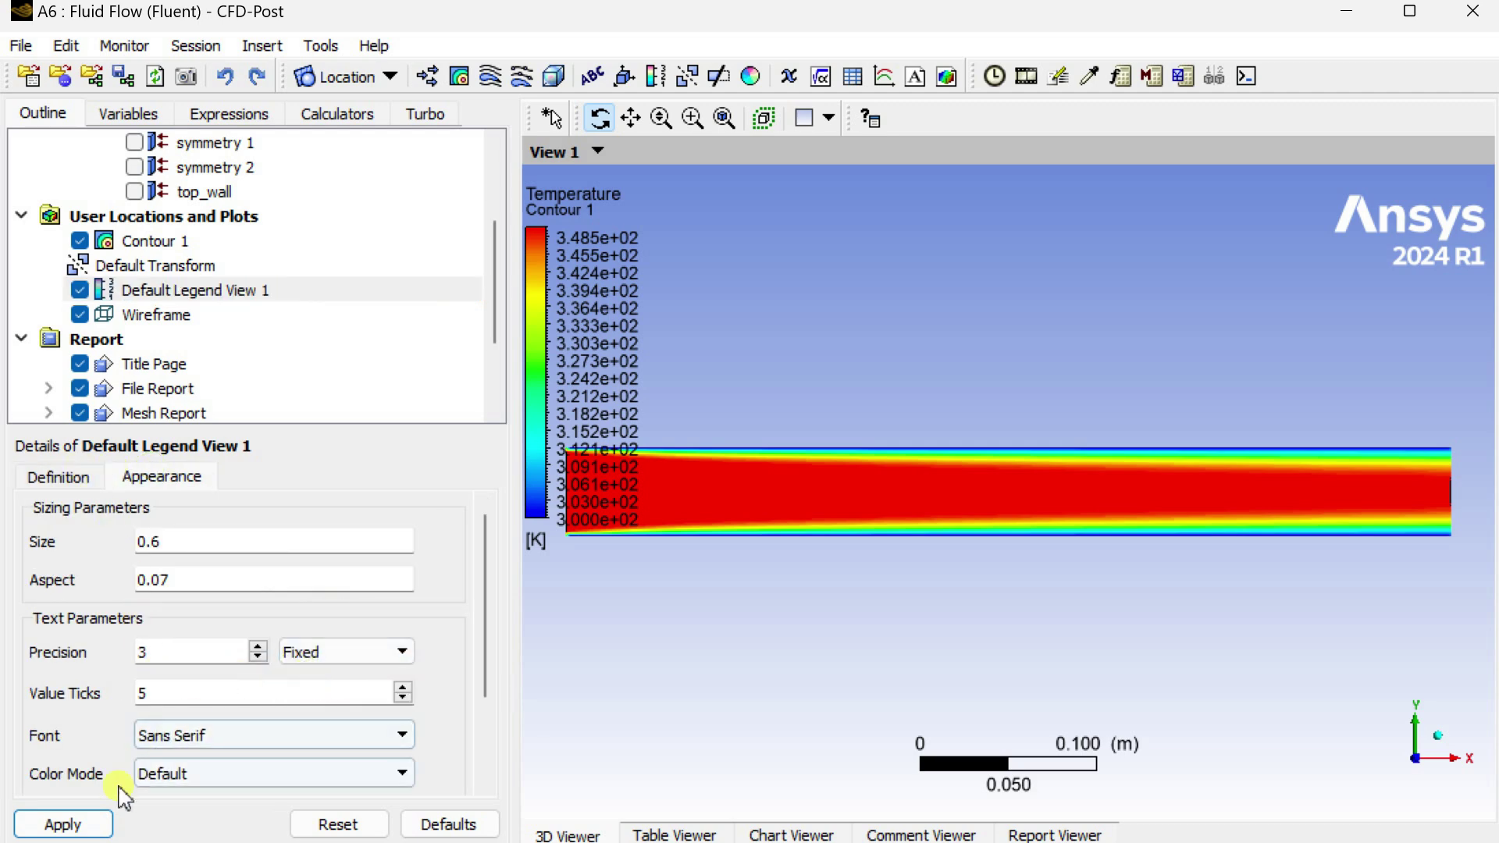
pyautogui.click(62, 824)
# Step: Pan the channel clear of the legend and reopen Contour 1's variable list
pyautogui.scroll(-1, 722, 602)
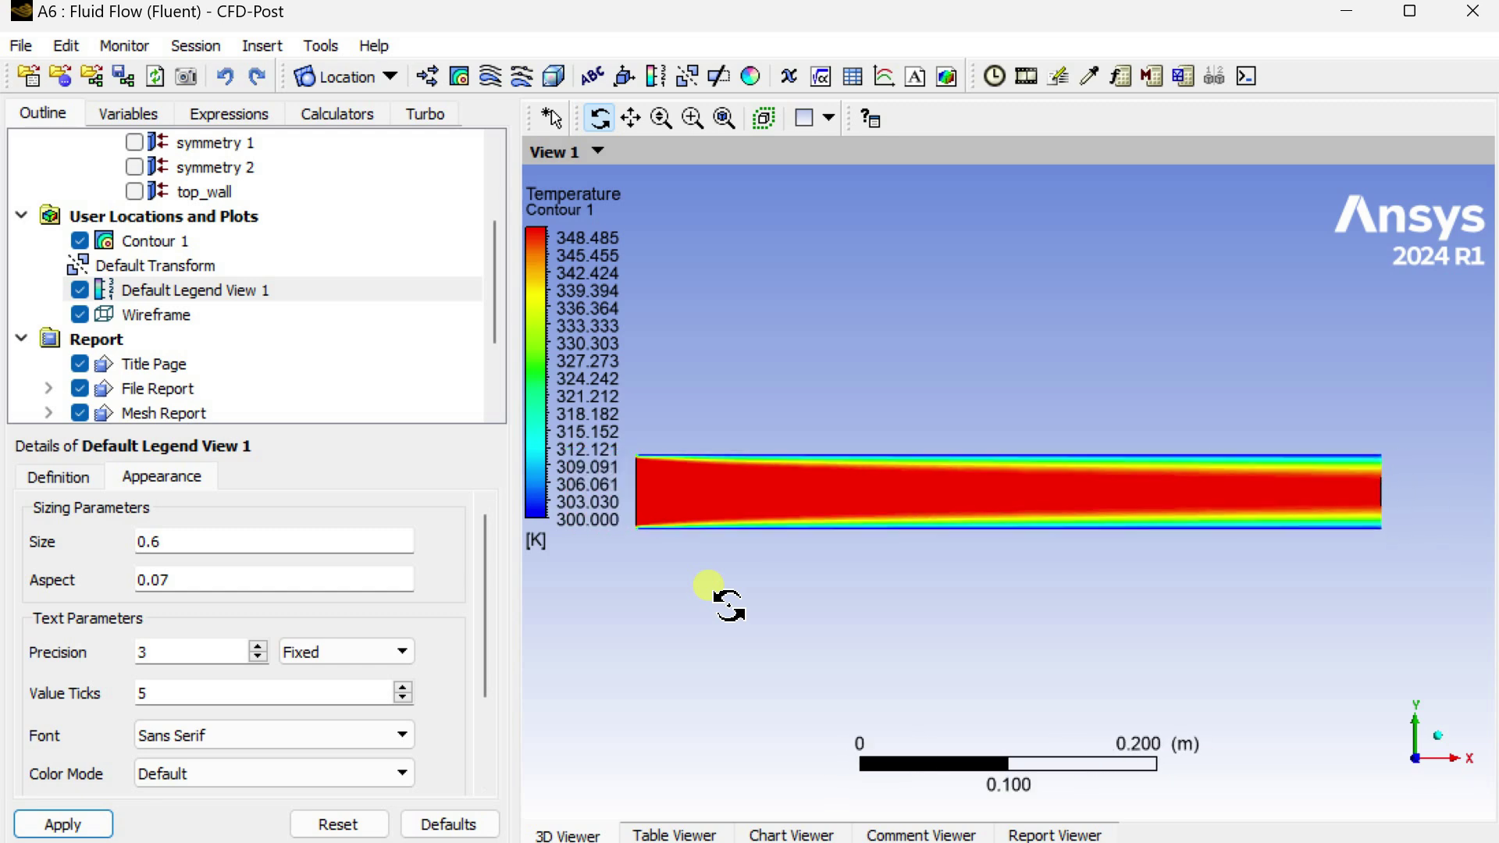
pyautogui.moveTo(729, 604); pyautogui.dragTo(781, 584, button='middle')
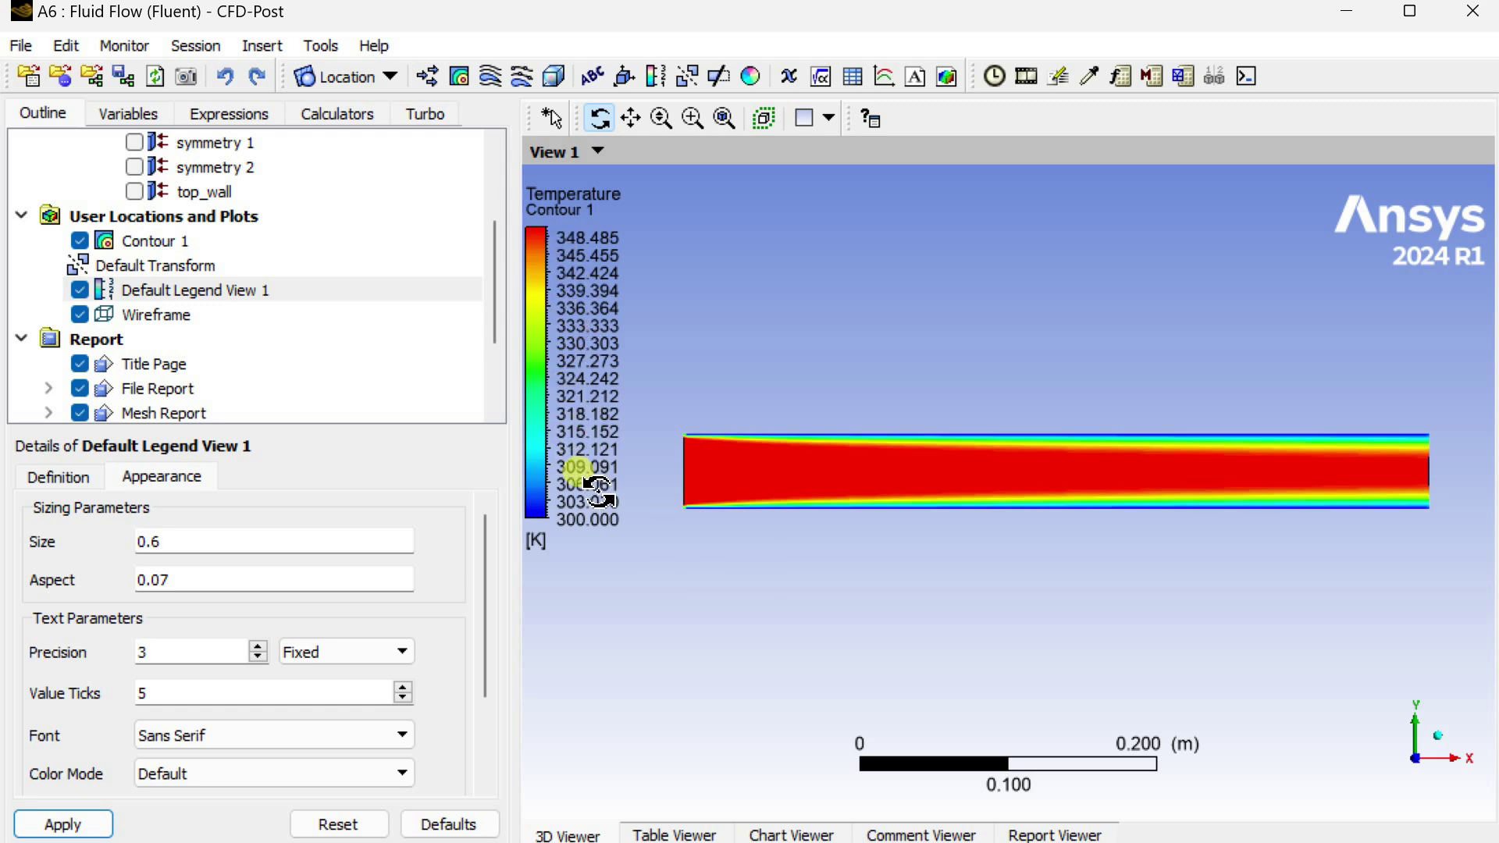
pyautogui.click(394, 241)
pyautogui.click(248, 602)
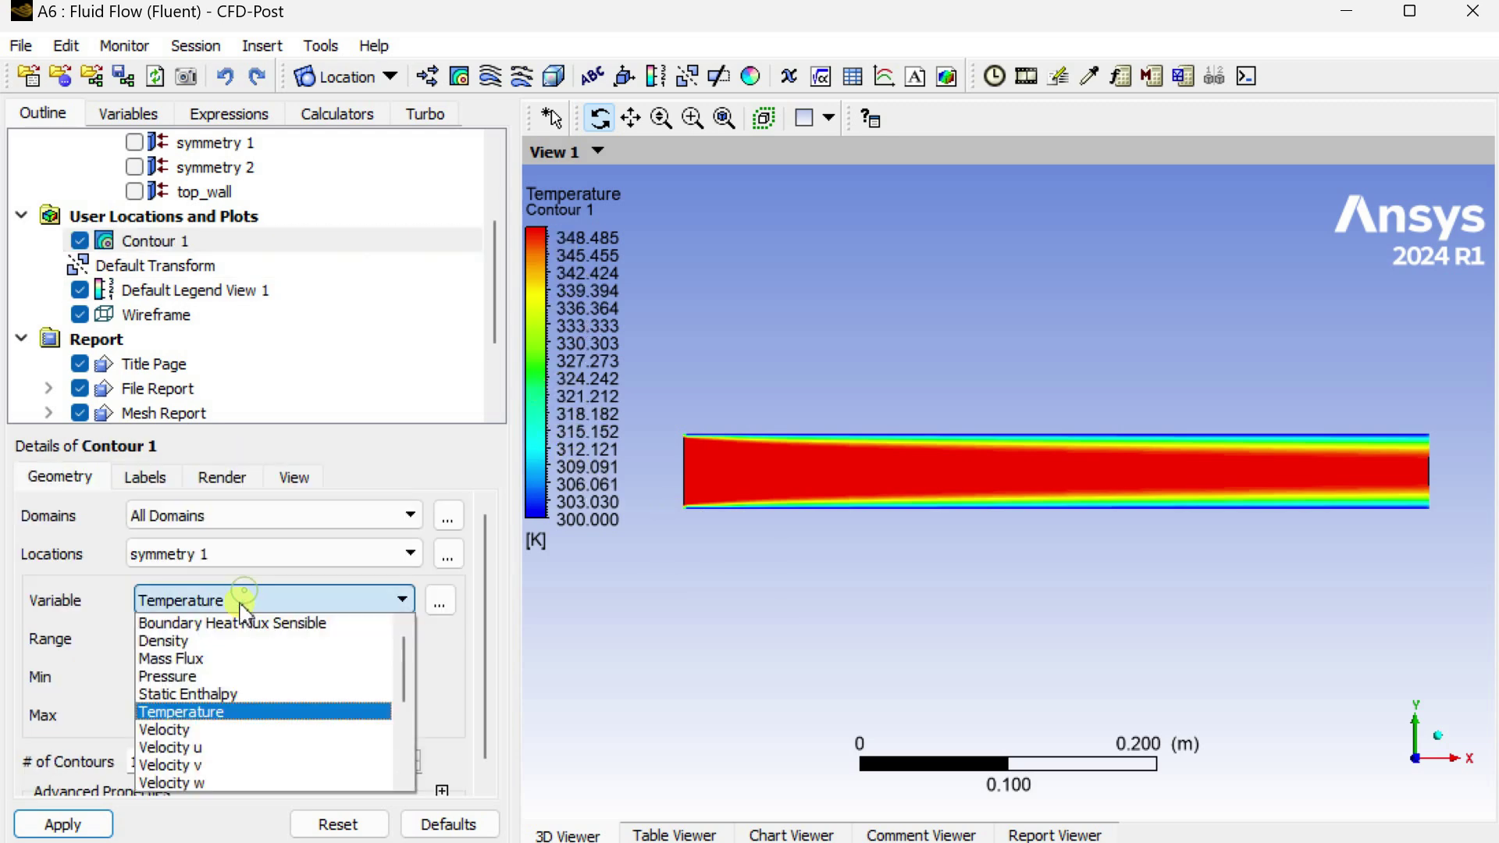
# Step: Colour Contour 1 by Velocity (0–0.596 m s^-1) and save the view as a PNG picture
pyautogui.click(200, 728)
pyautogui.click(62, 825)
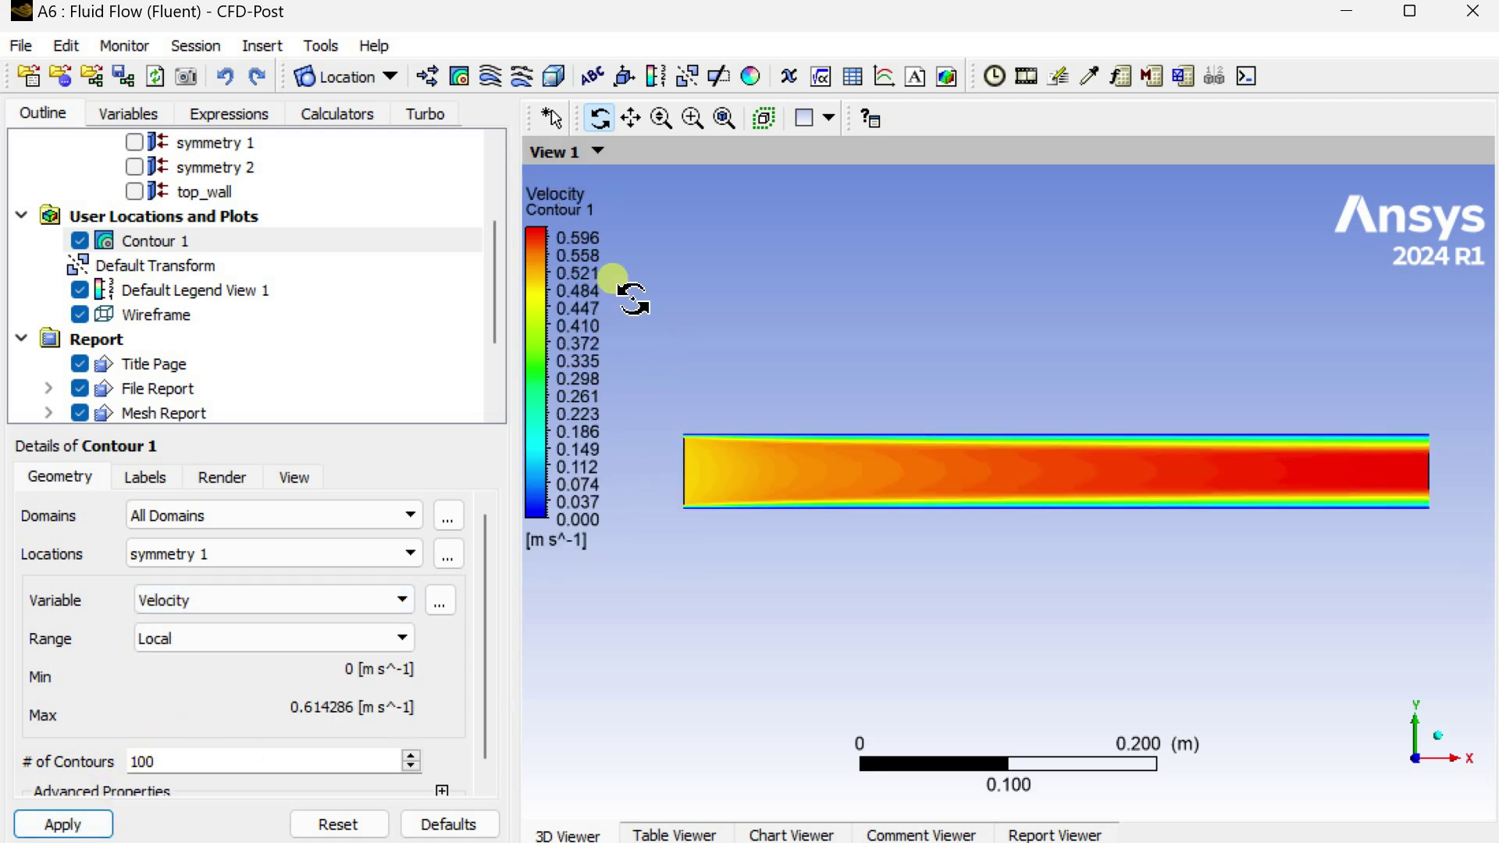
pyautogui.click(187, 77)
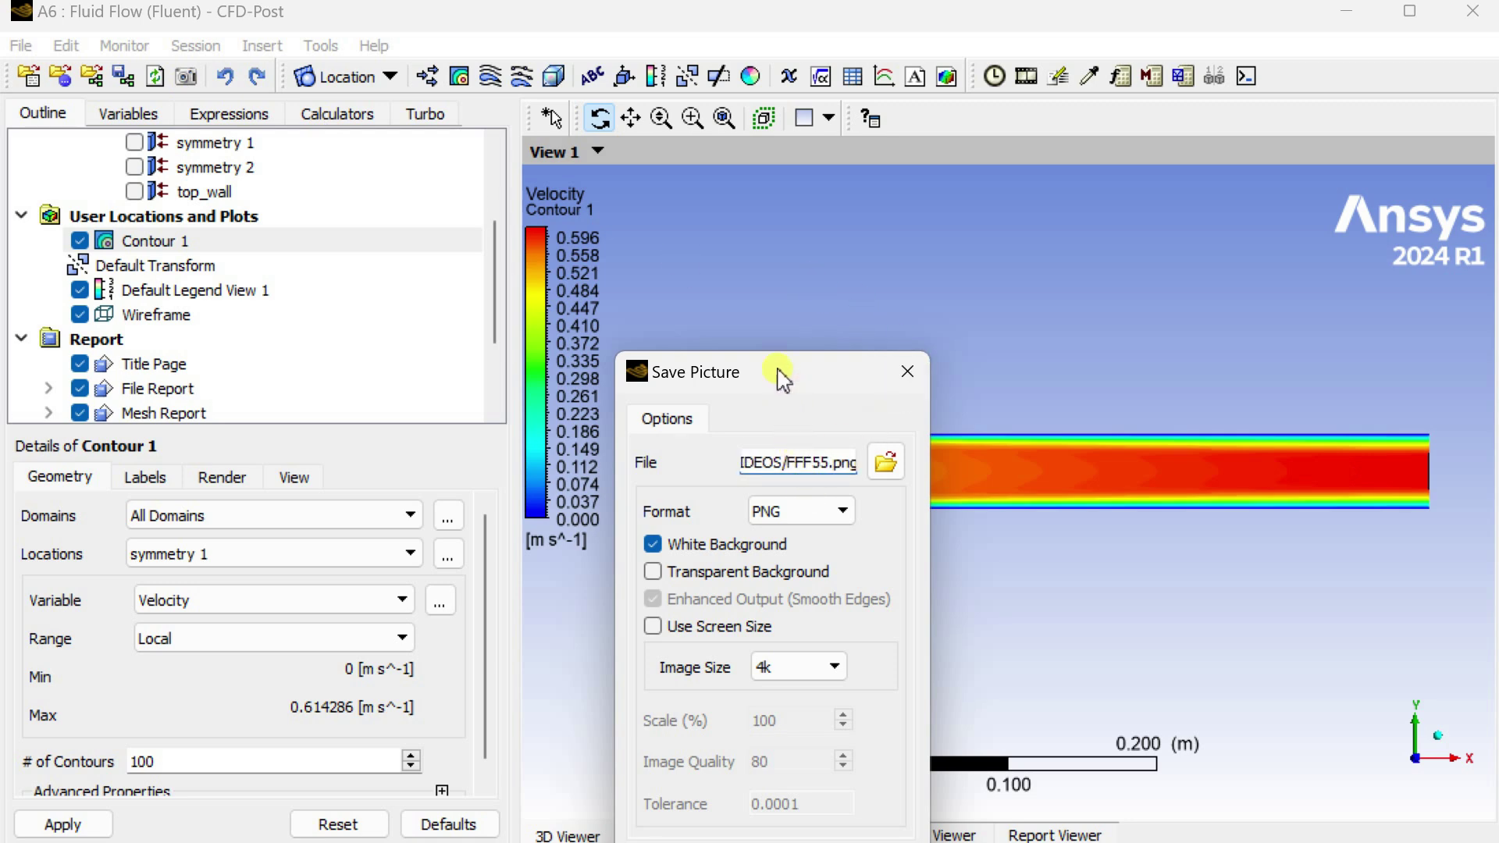
pyautogui.moveTo(781, 380); pyautogui.dragTo(667, 196)
pyautogui.click(619, 675)
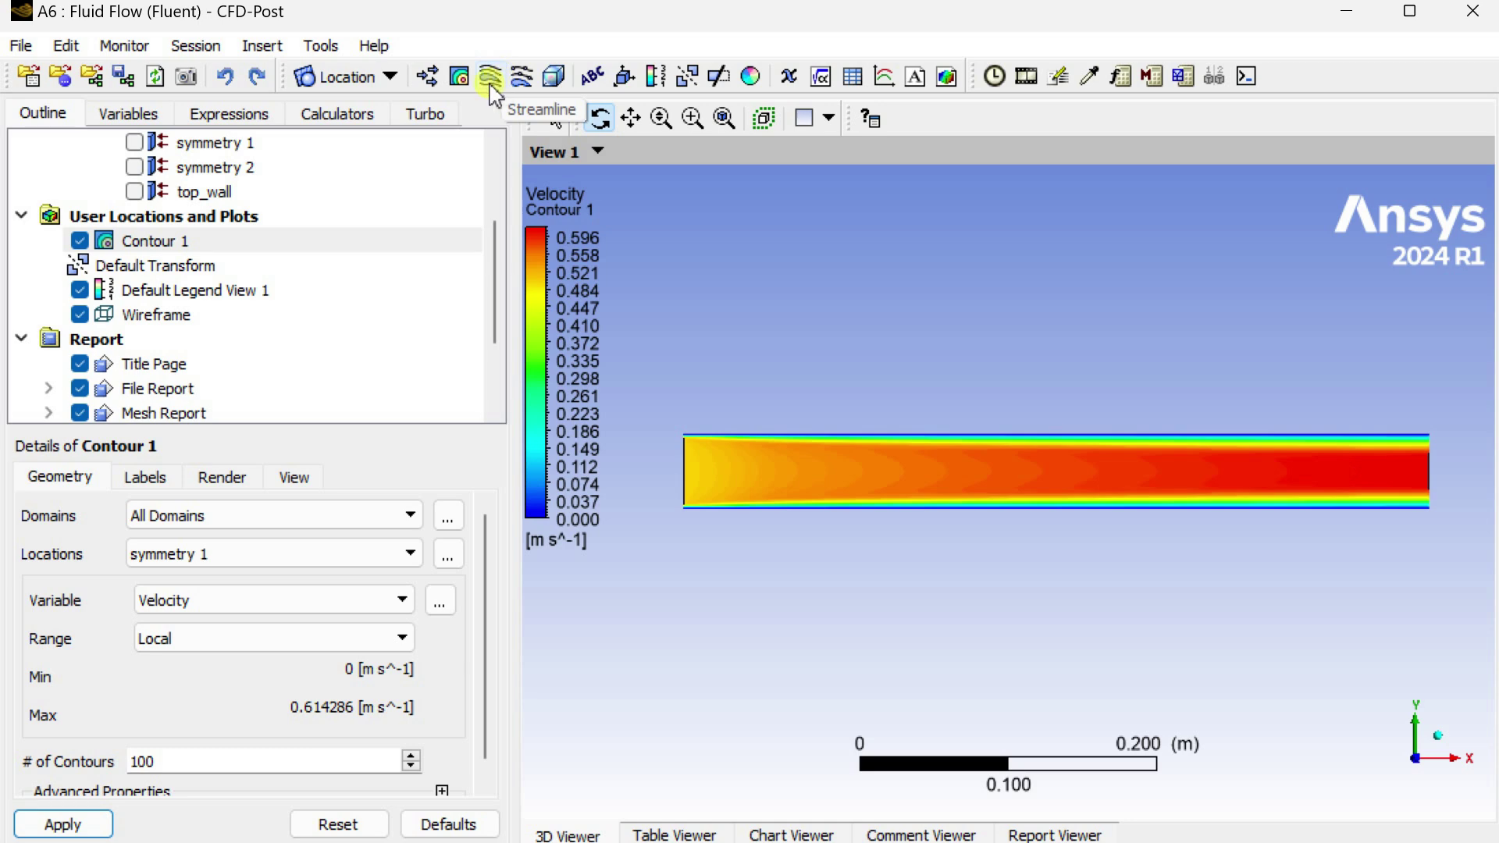
# Step: Hide Contour 1 and add Streamline 1 seeded from symmetry 1, coloured by Velocity
pyautogui.click(79, 242)
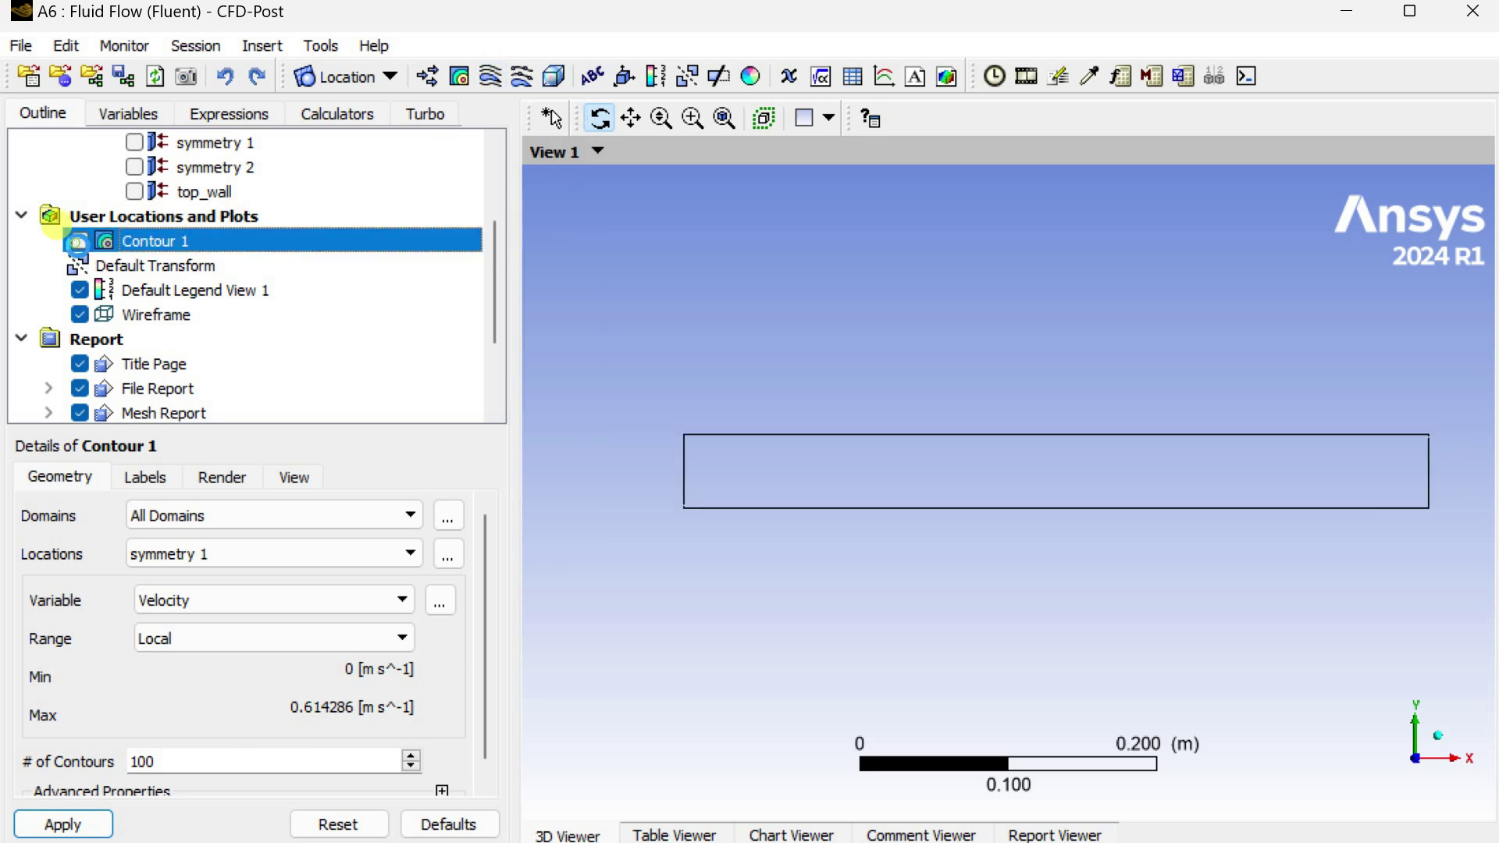
pyautogui.click(488, 76)
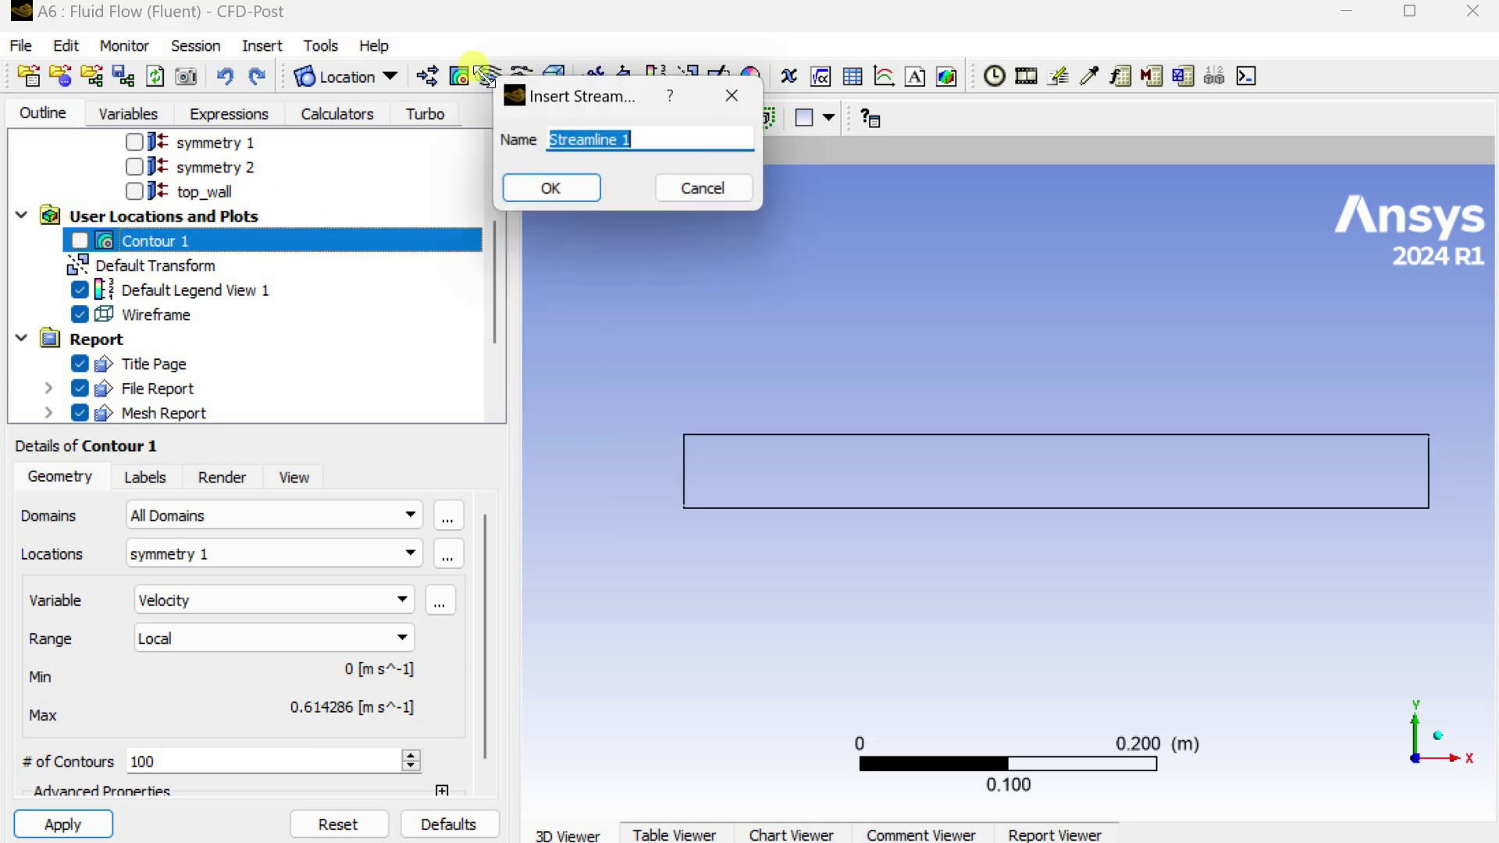
pyautogui.click(522, 189)
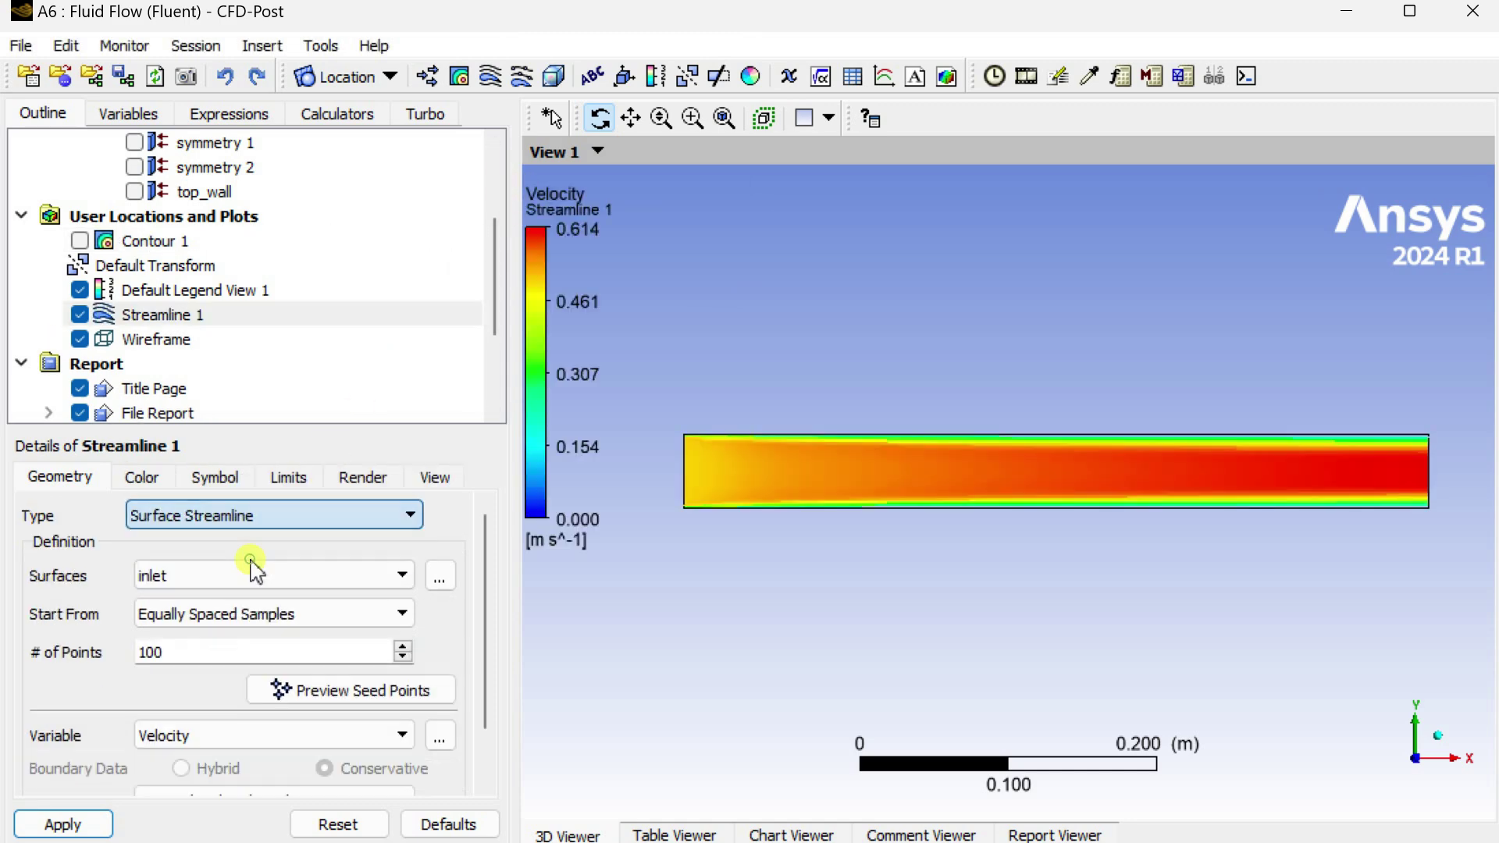
pyautogui.click(62, 823)
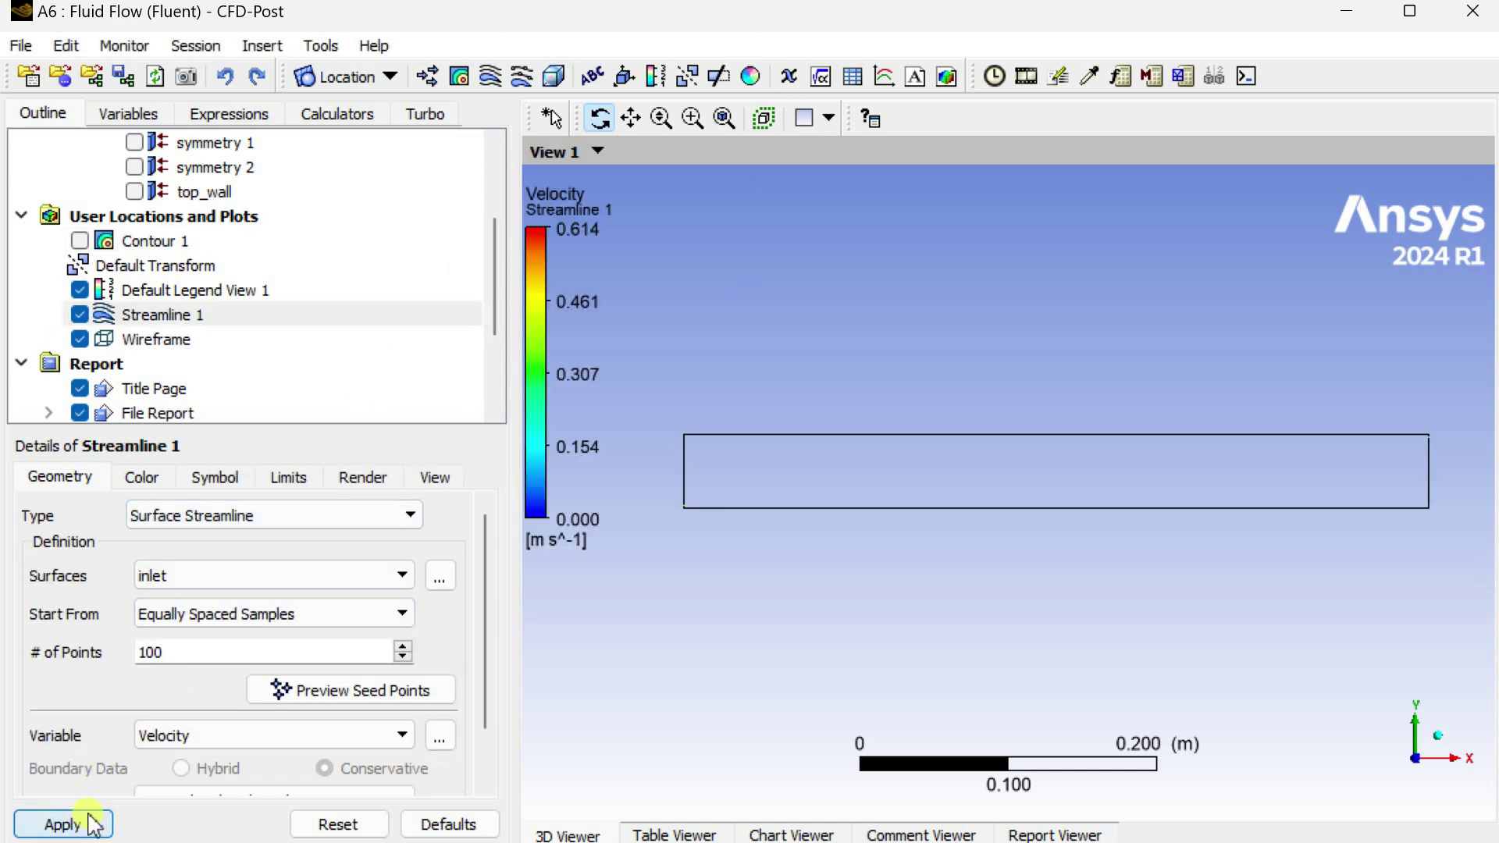
pyautogui.click(234, 581)
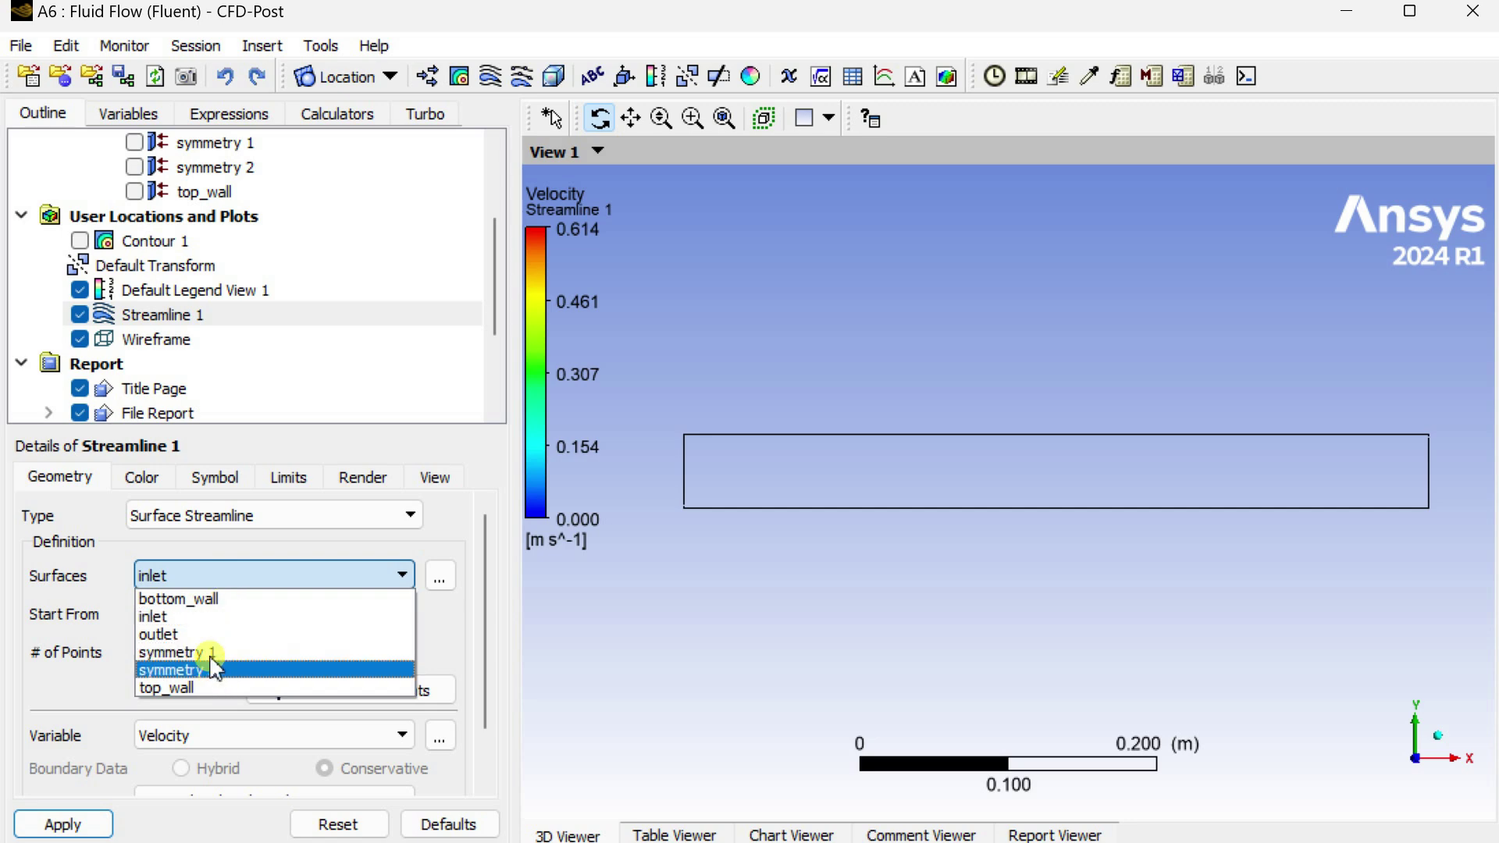
pyautogui.click(210, 654)
pyautogui.click(92, 825)
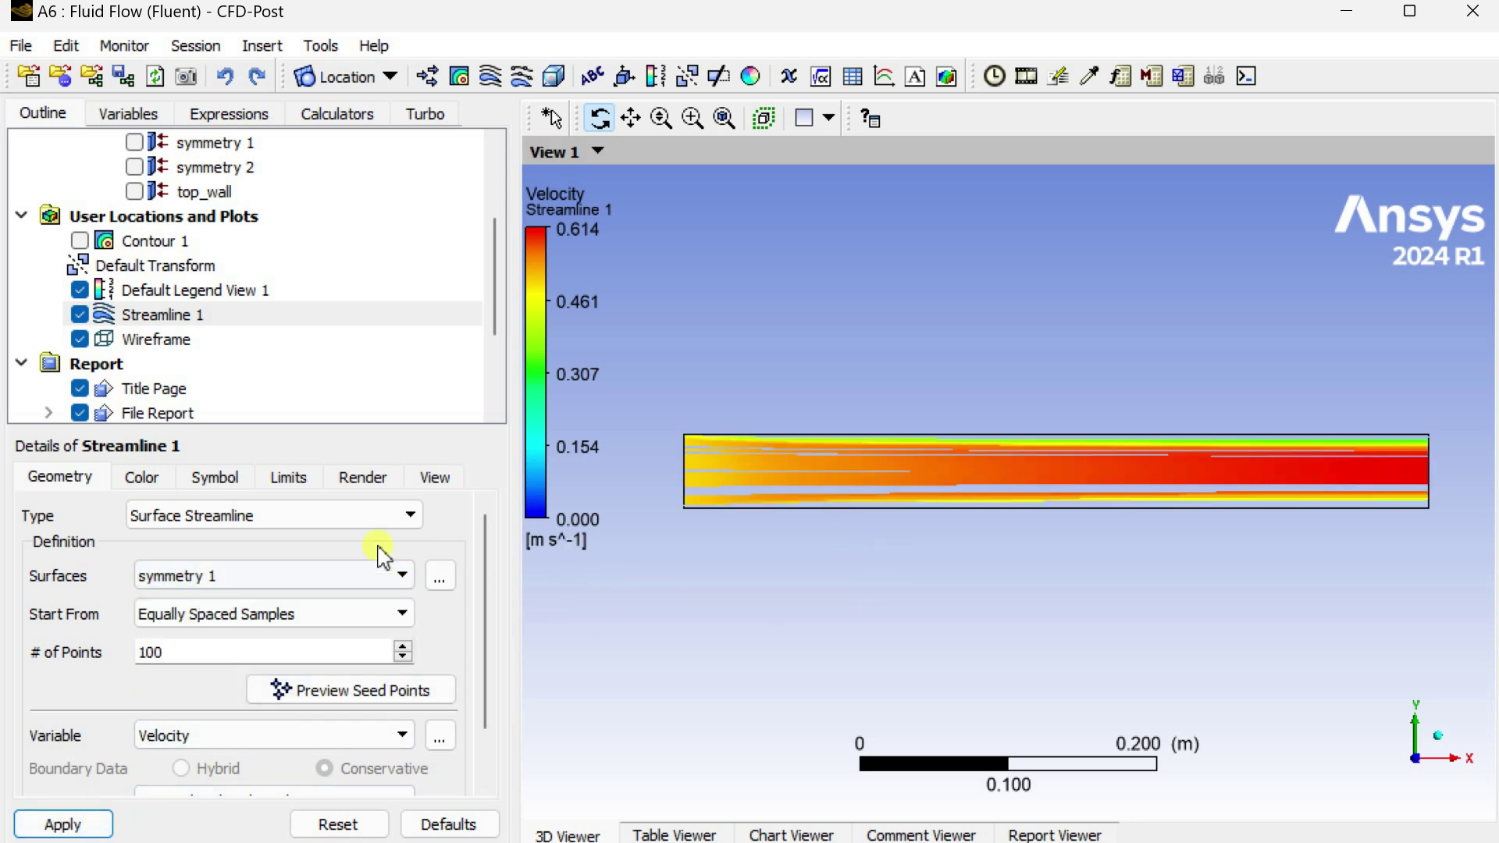
# Step: Set Default Legend View 1 to 10 value ticks
pyautogui.click(178, 293)
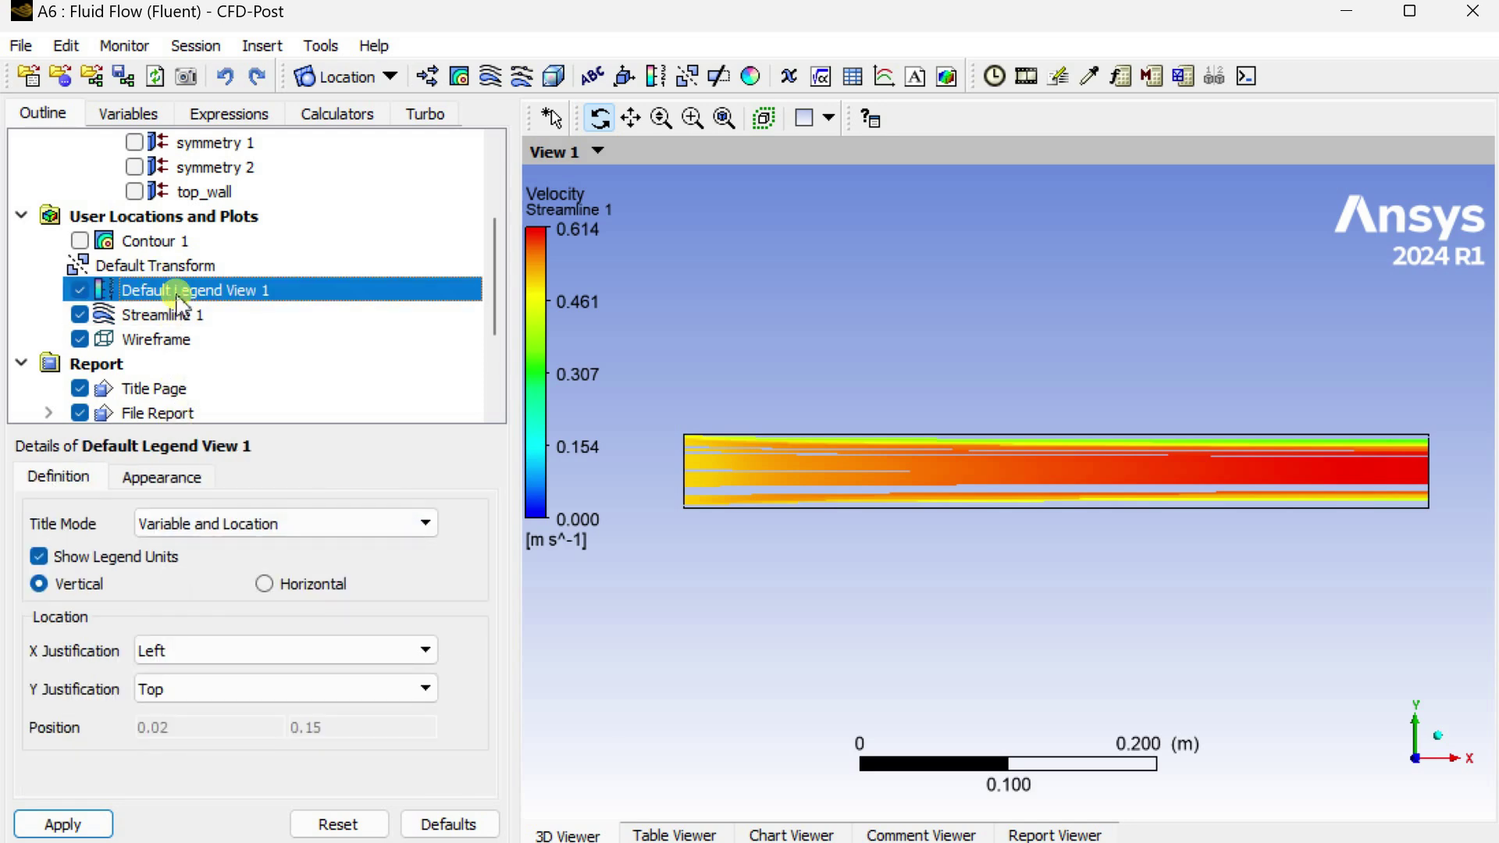
pyautogui.click(165, 478)
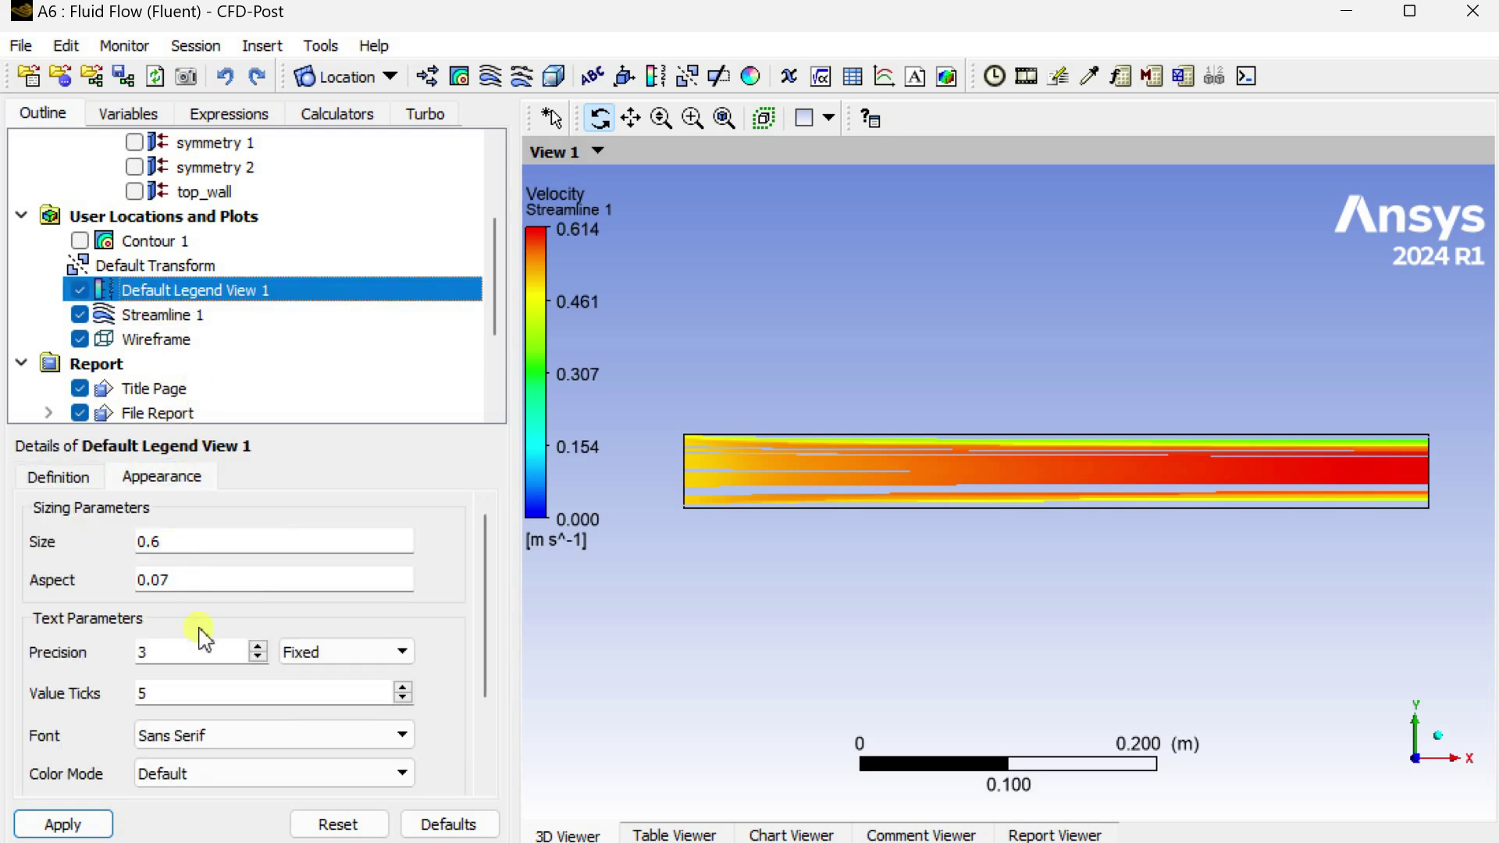
pyautogui.moveTo(196, 694); pyautogui.dragTo(143, 698)
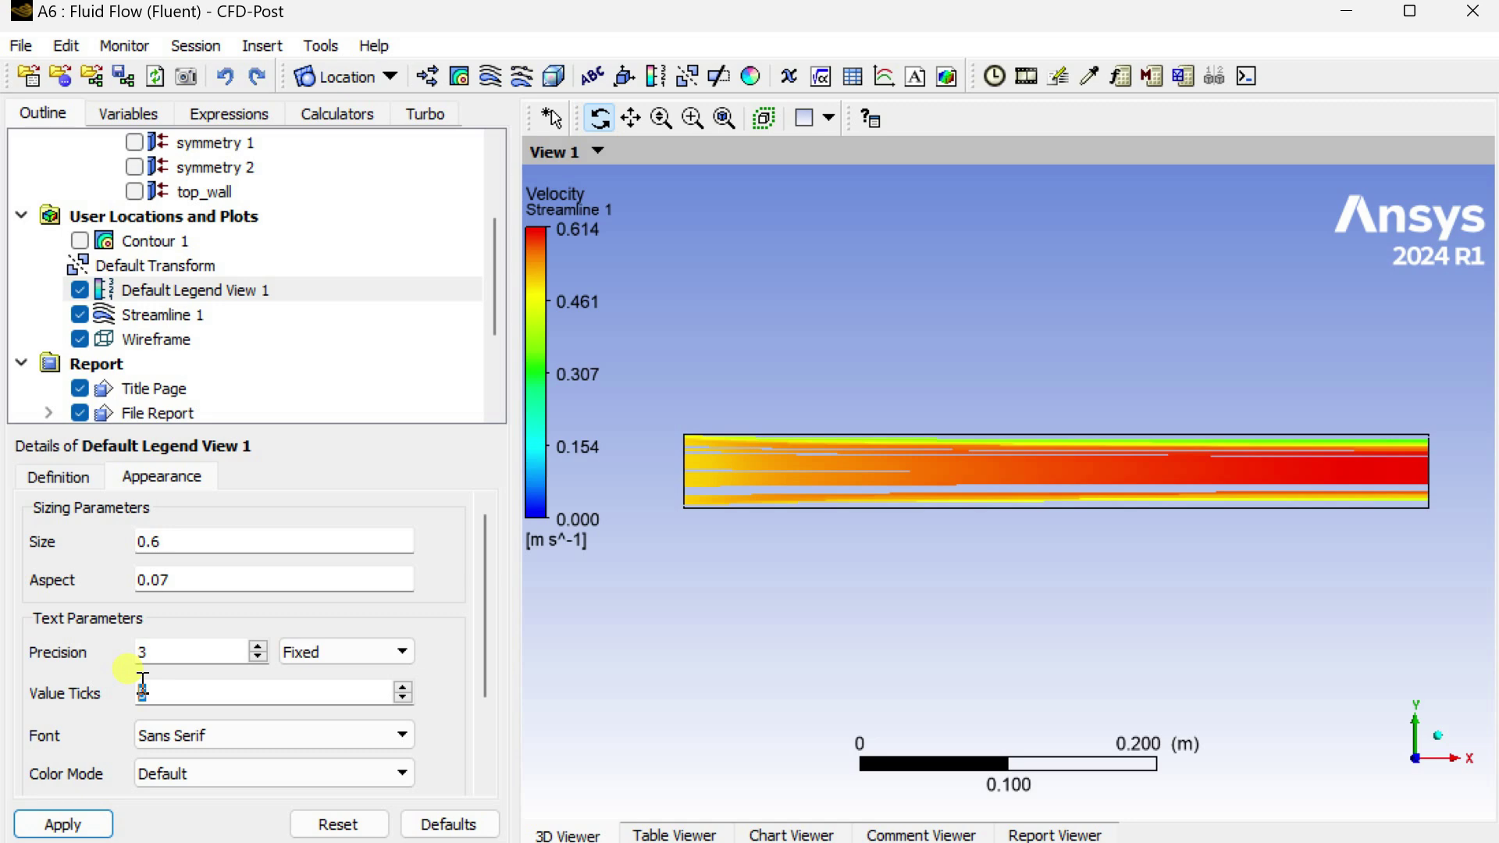
pyautogui.click(69, 826)
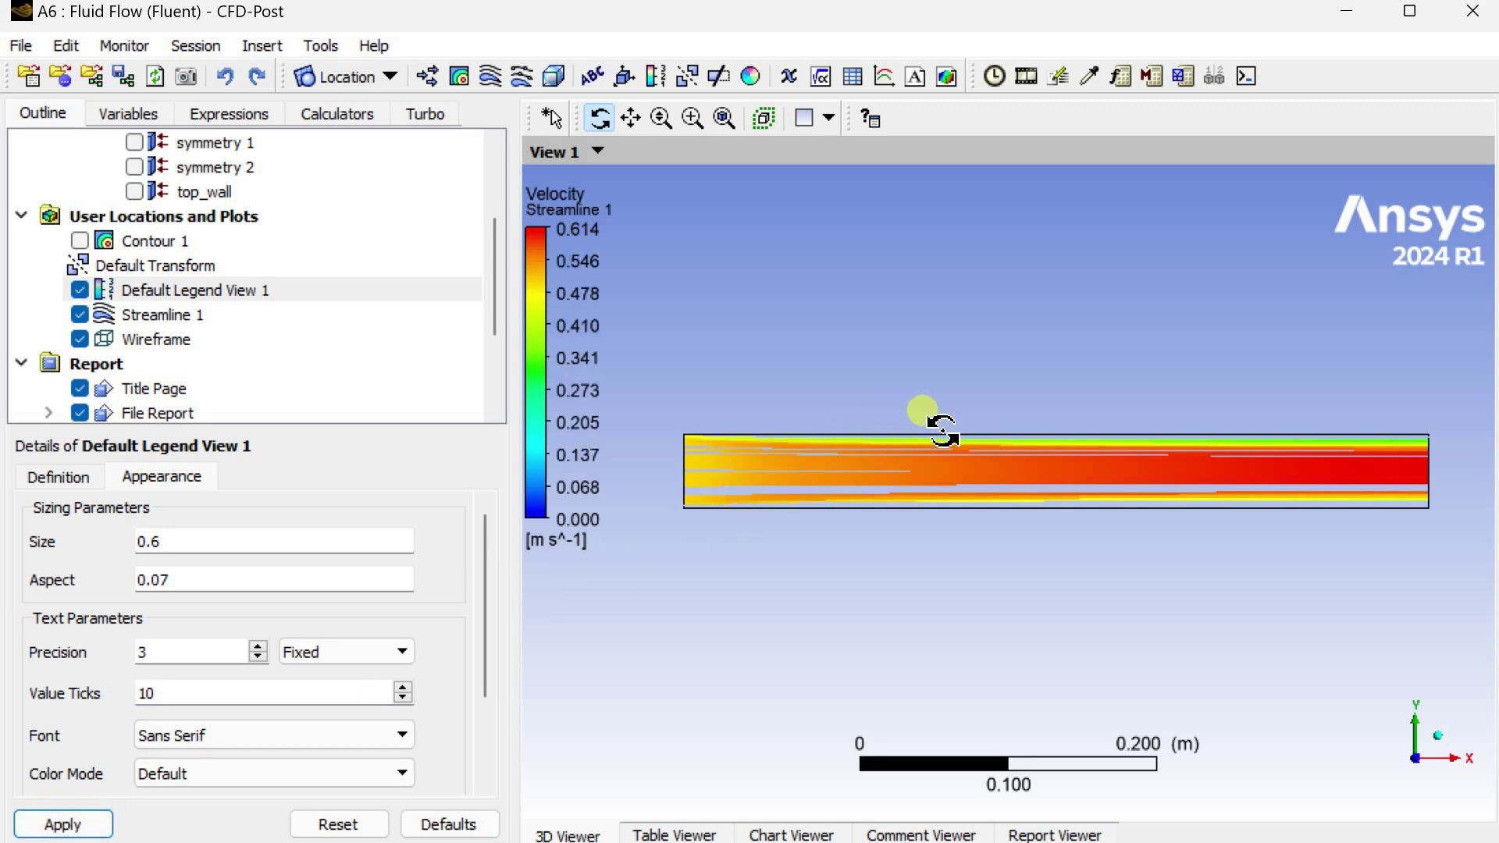
# Step: Save the streamline view as the PNG picture F566.png
pyautogui.click(186, 76)
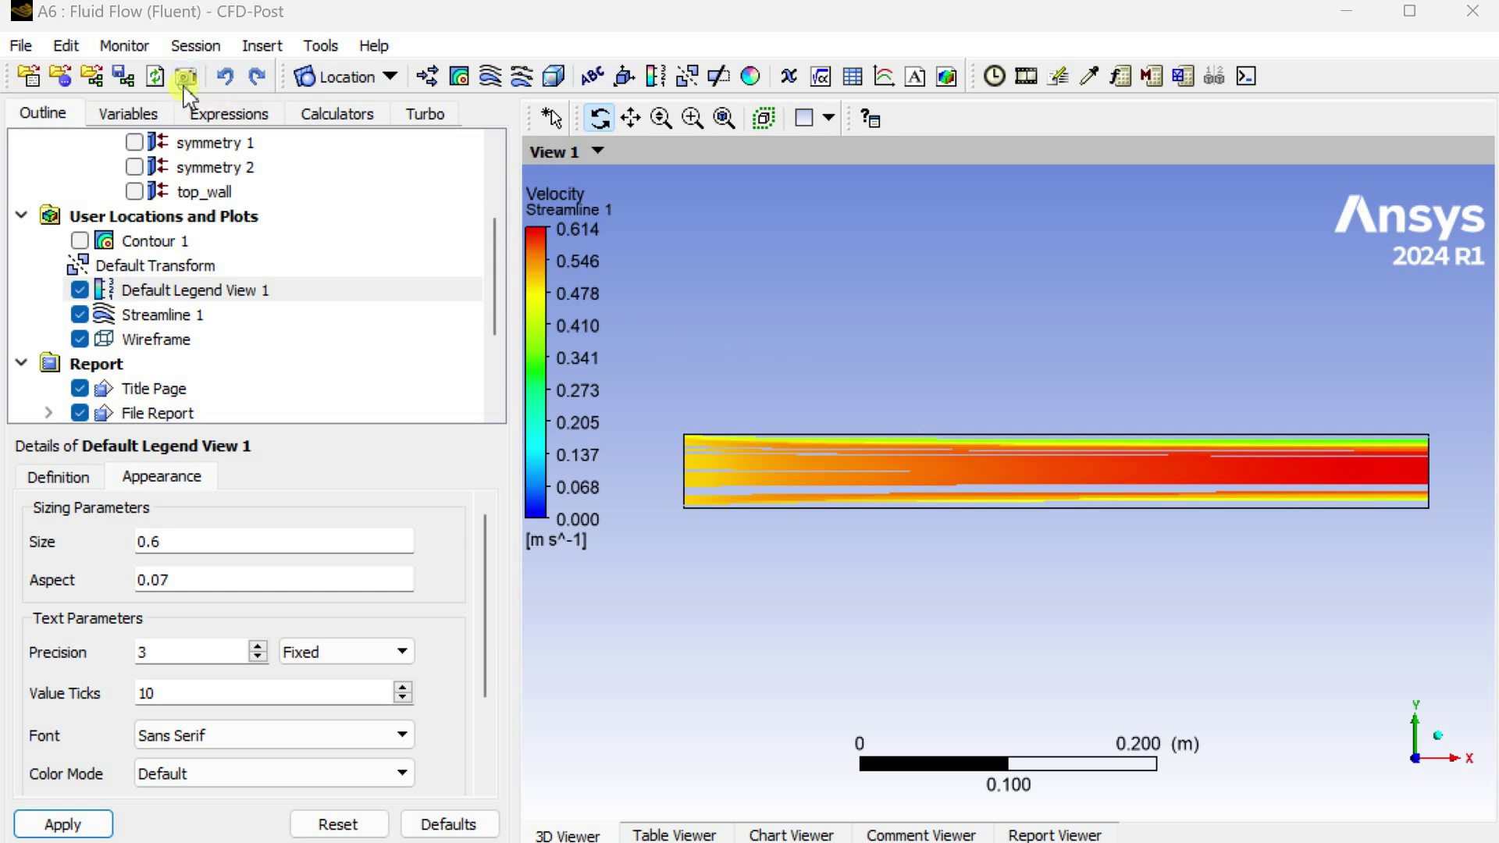
pyautogui.moveTo(735, 390); pyautogui.dragTo(359, 263)
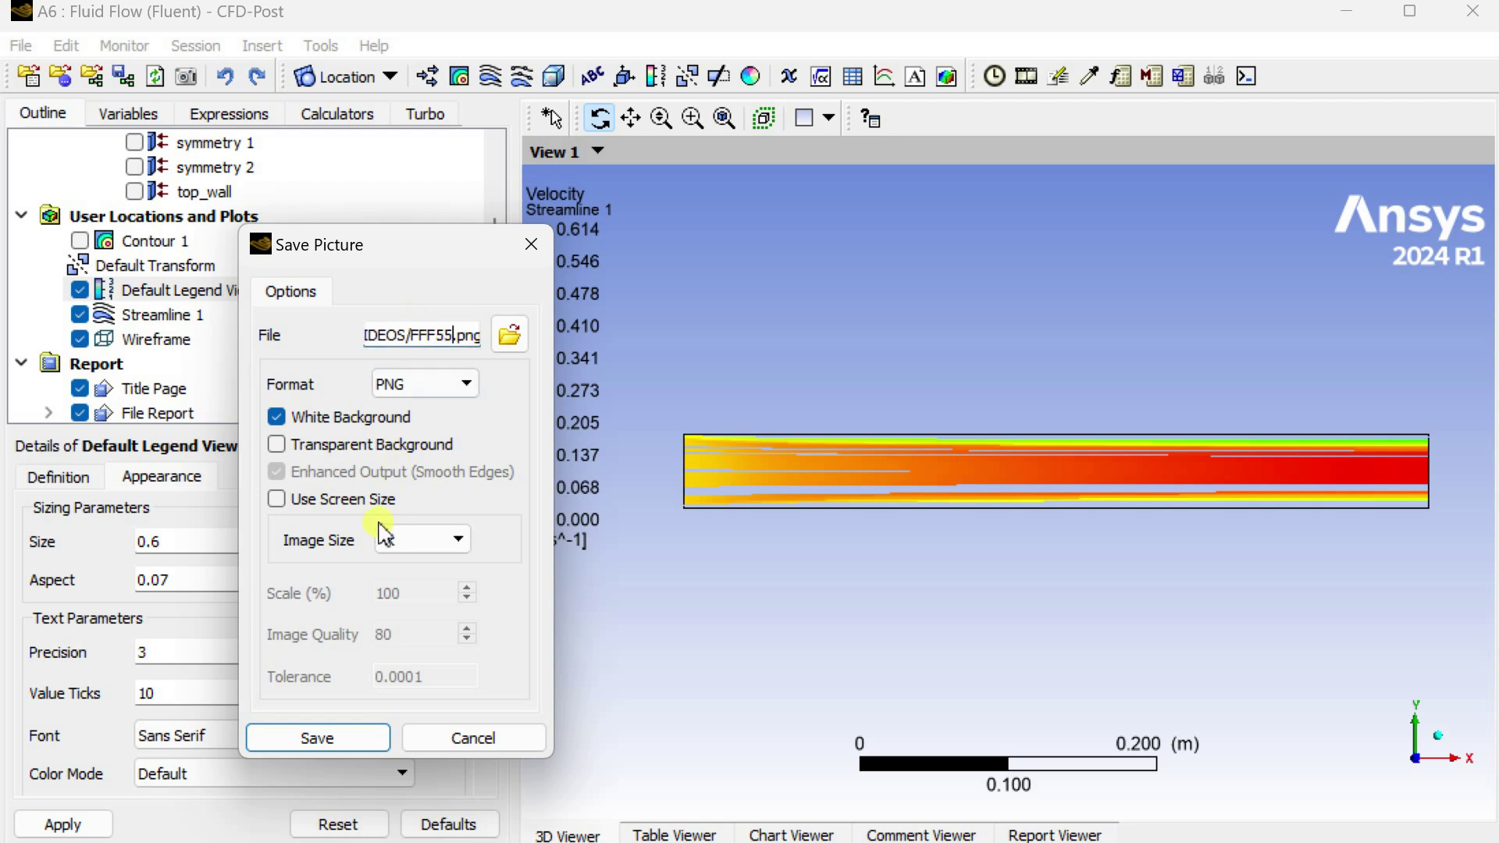
pyautogui.click(332, 714)
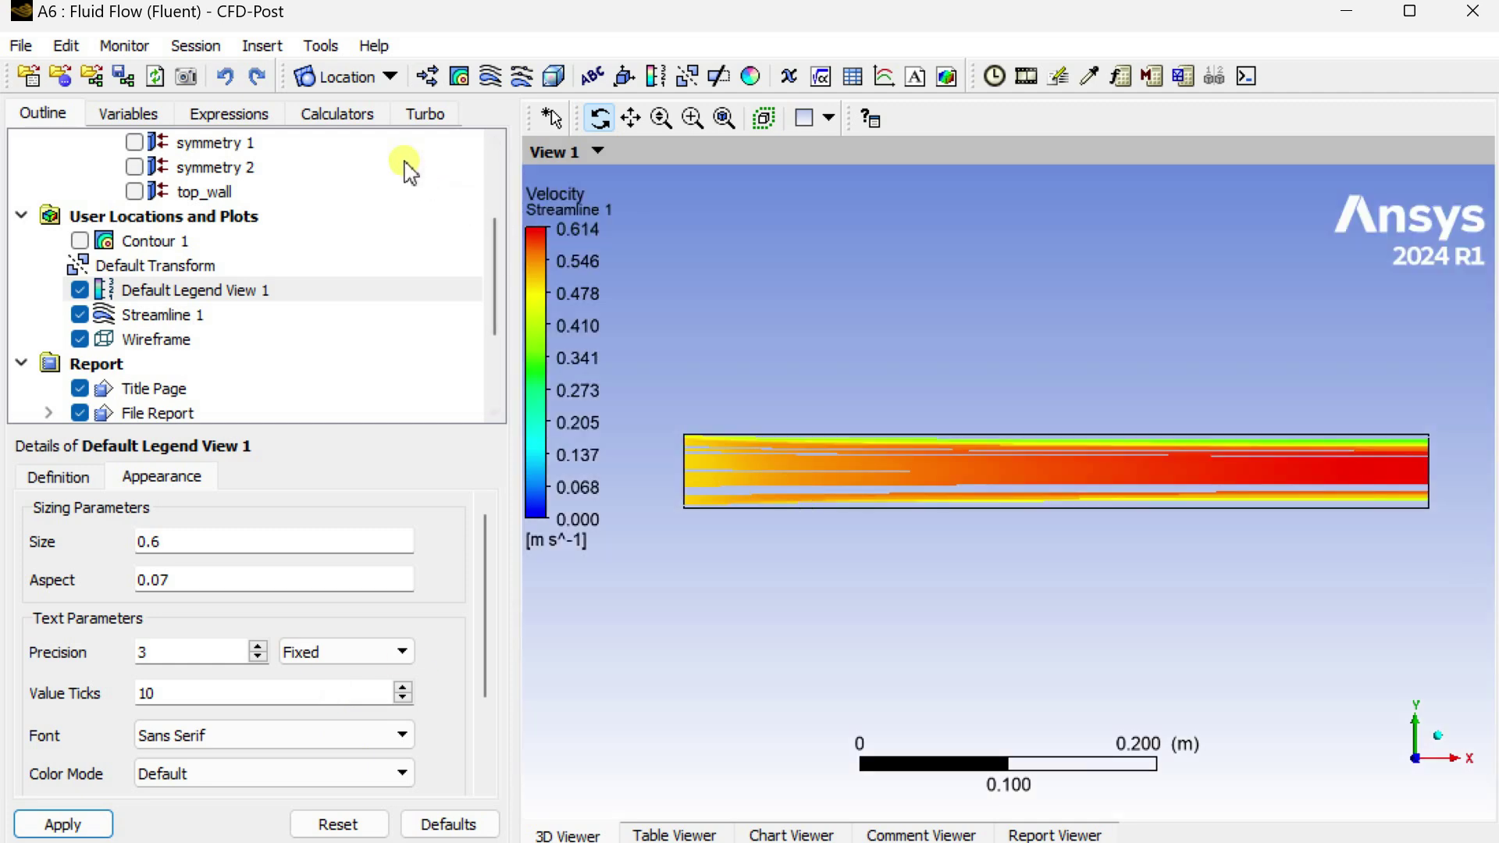
# Step: Insert a Line location named Line 1 with its initial endpoints, hiding the streamlines
pyautogui.click(382, 78)
pyautogui.click(358, 171)
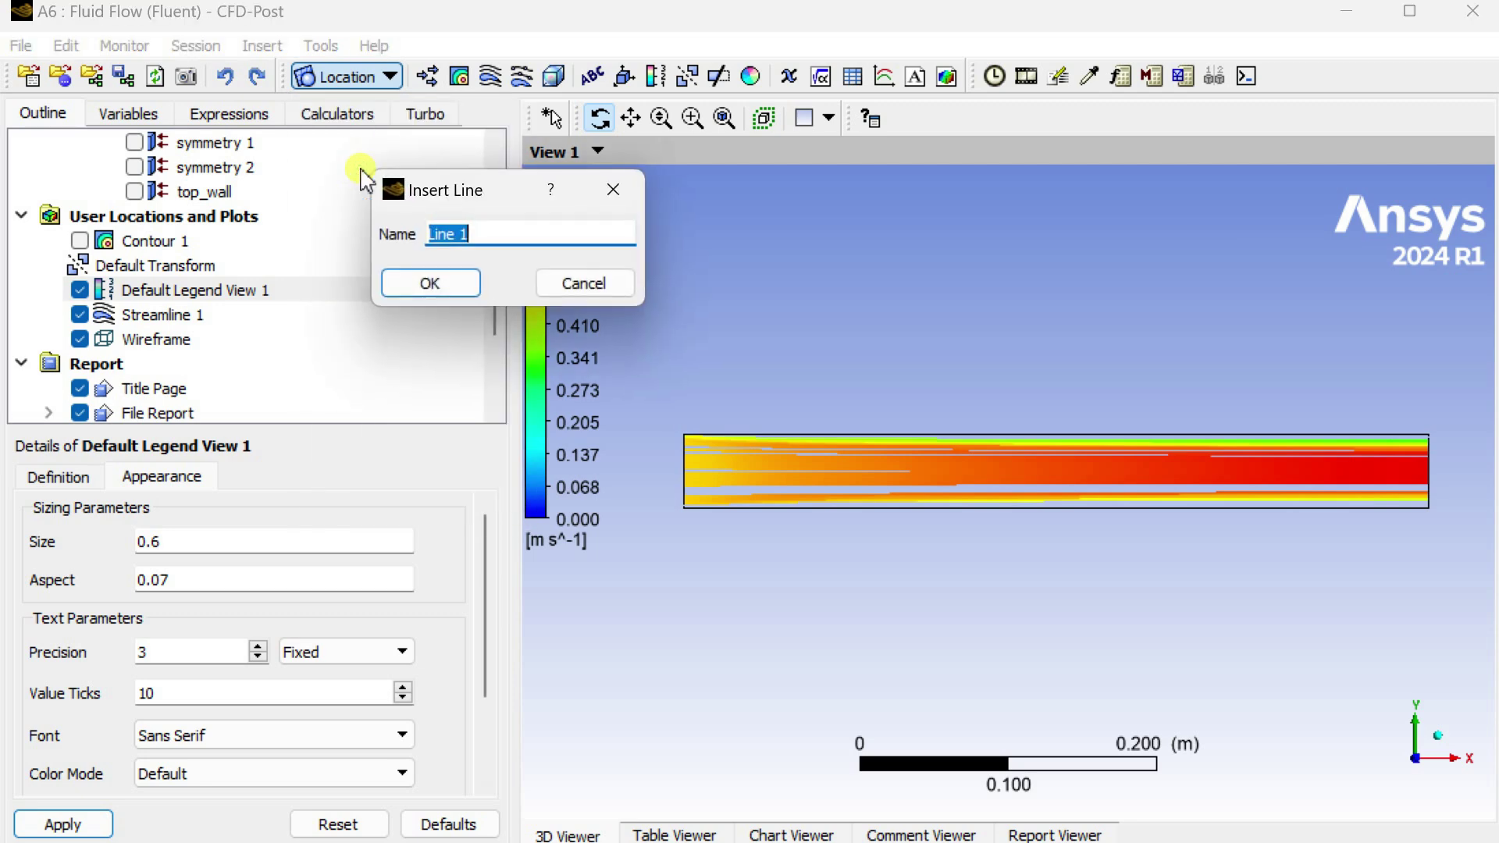
pyautogui.click(435, 282)
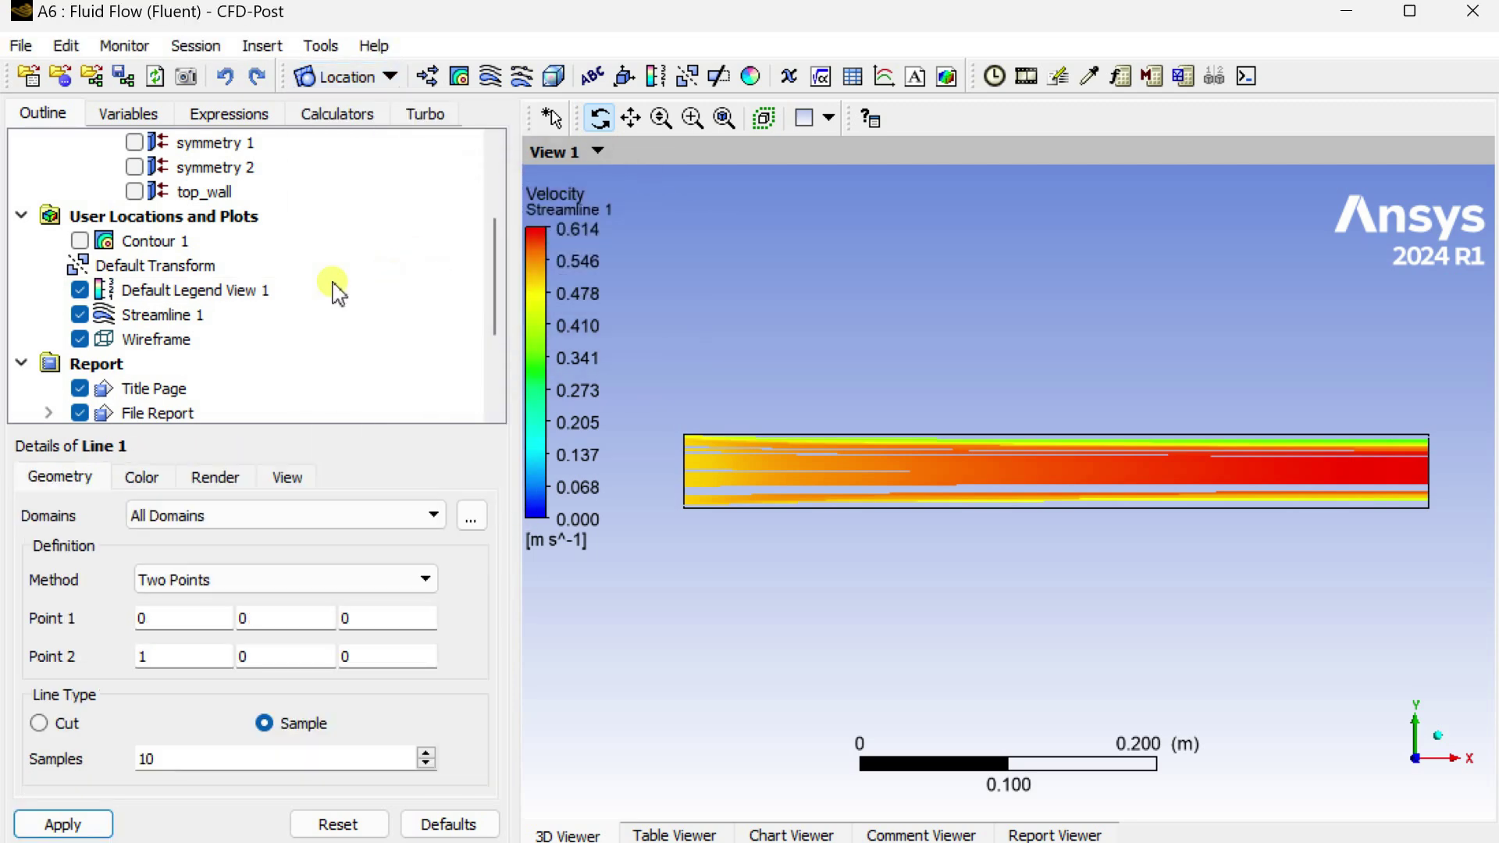
pyautogui.click(80, 314)
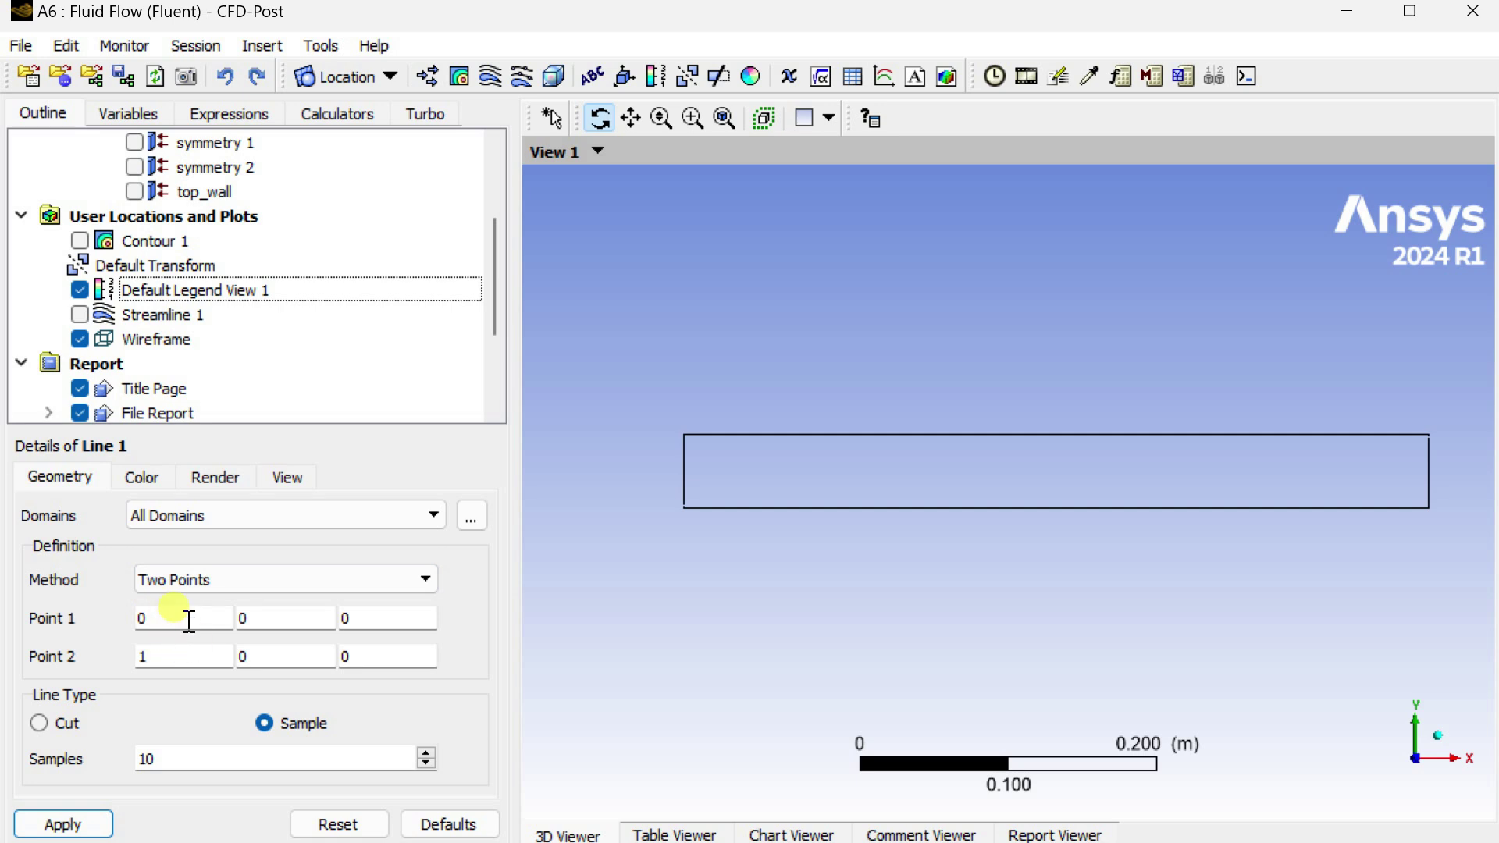
pyautogui.click(195, 655)
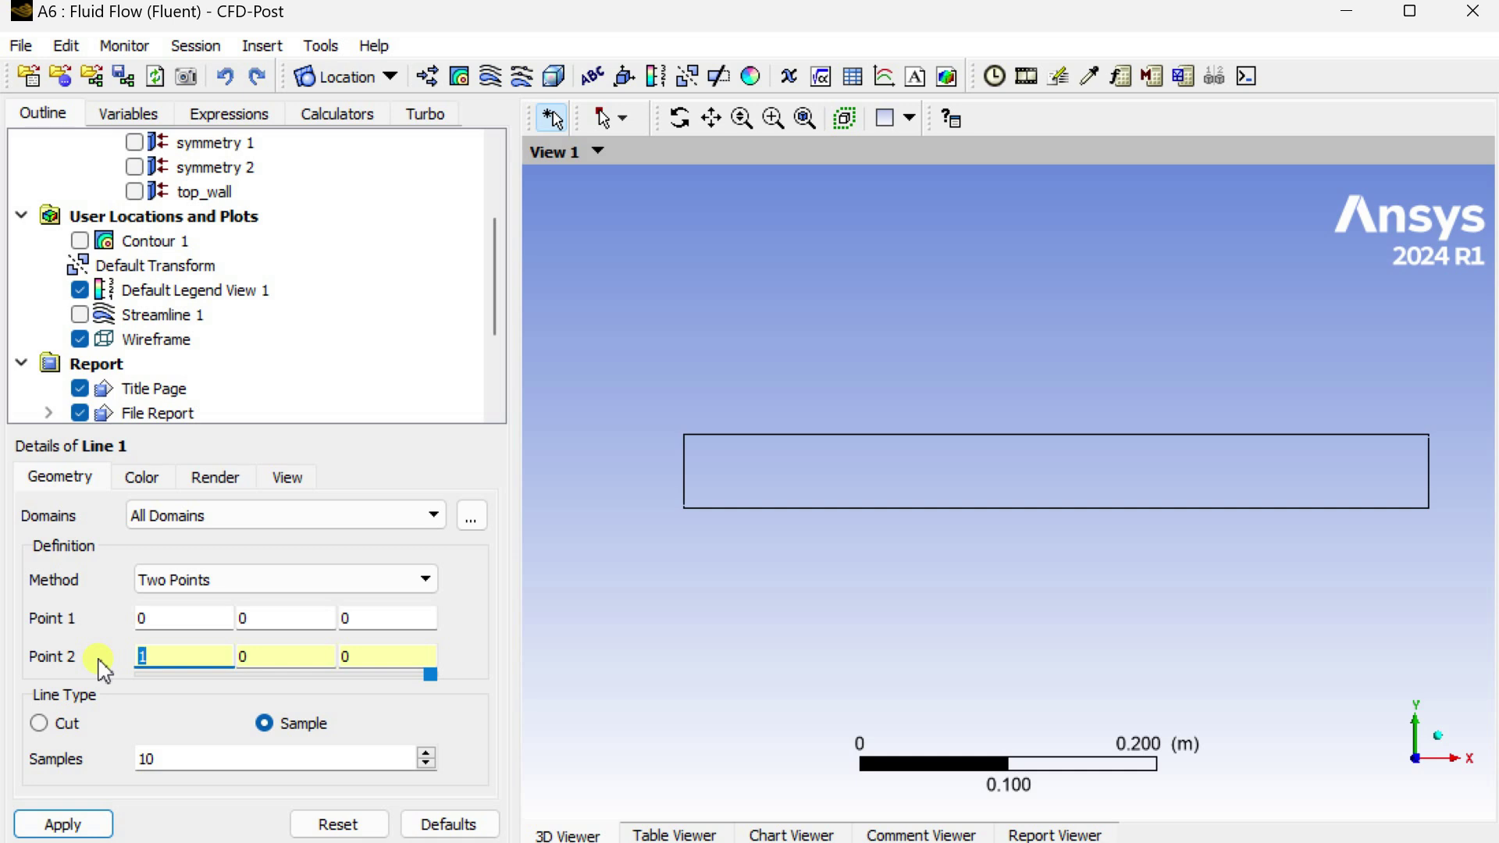
pyautogui.click(103, 816)
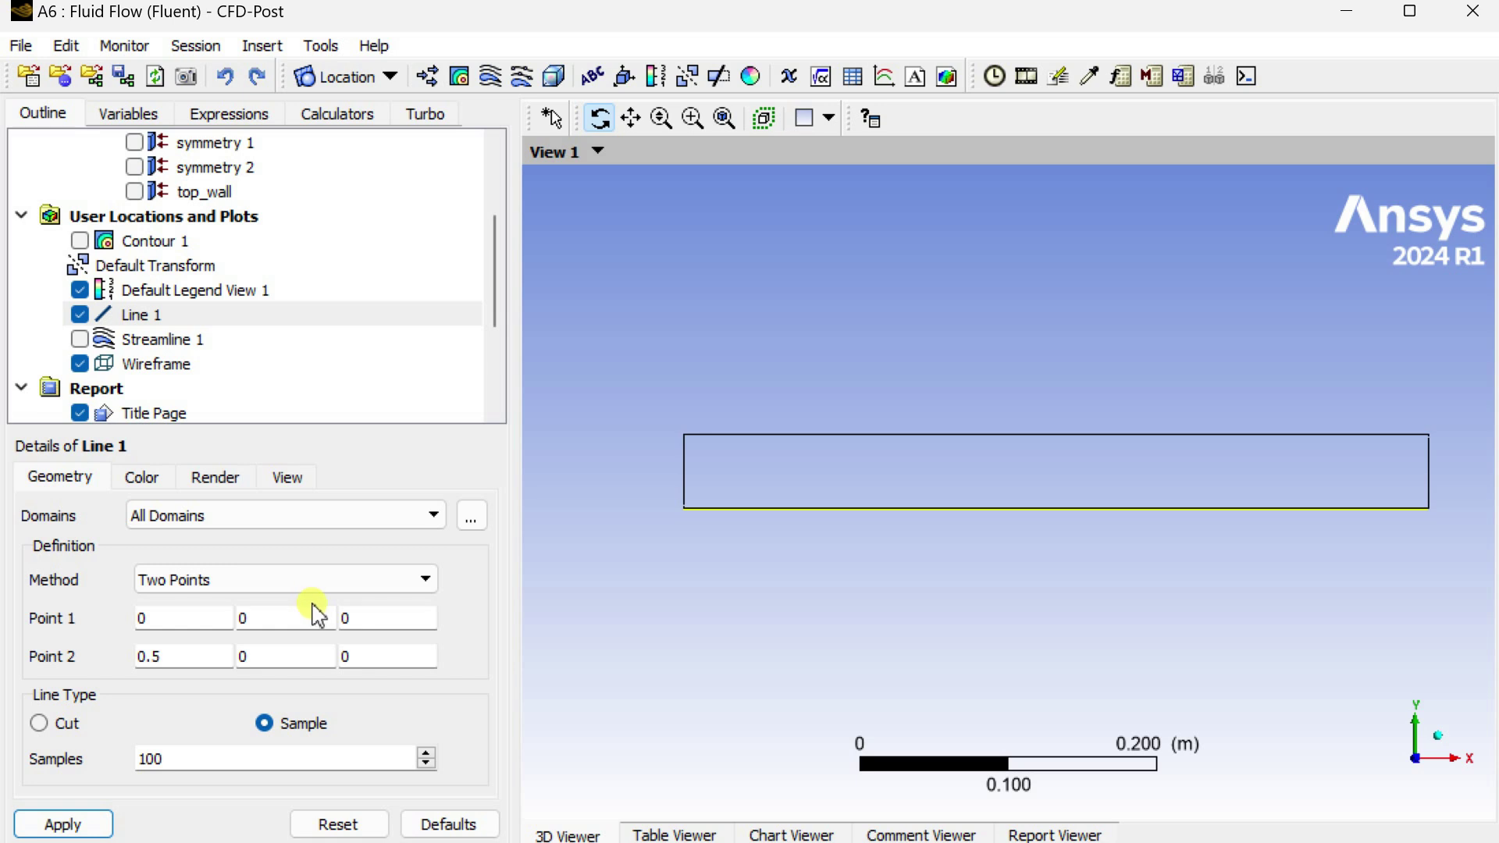
# Step: Set both Line 1 endpoints' y value to 0.025, from (0, 0.025, 0) to (0.5, 0.025, 0)
pyautogui.click(267, 658)
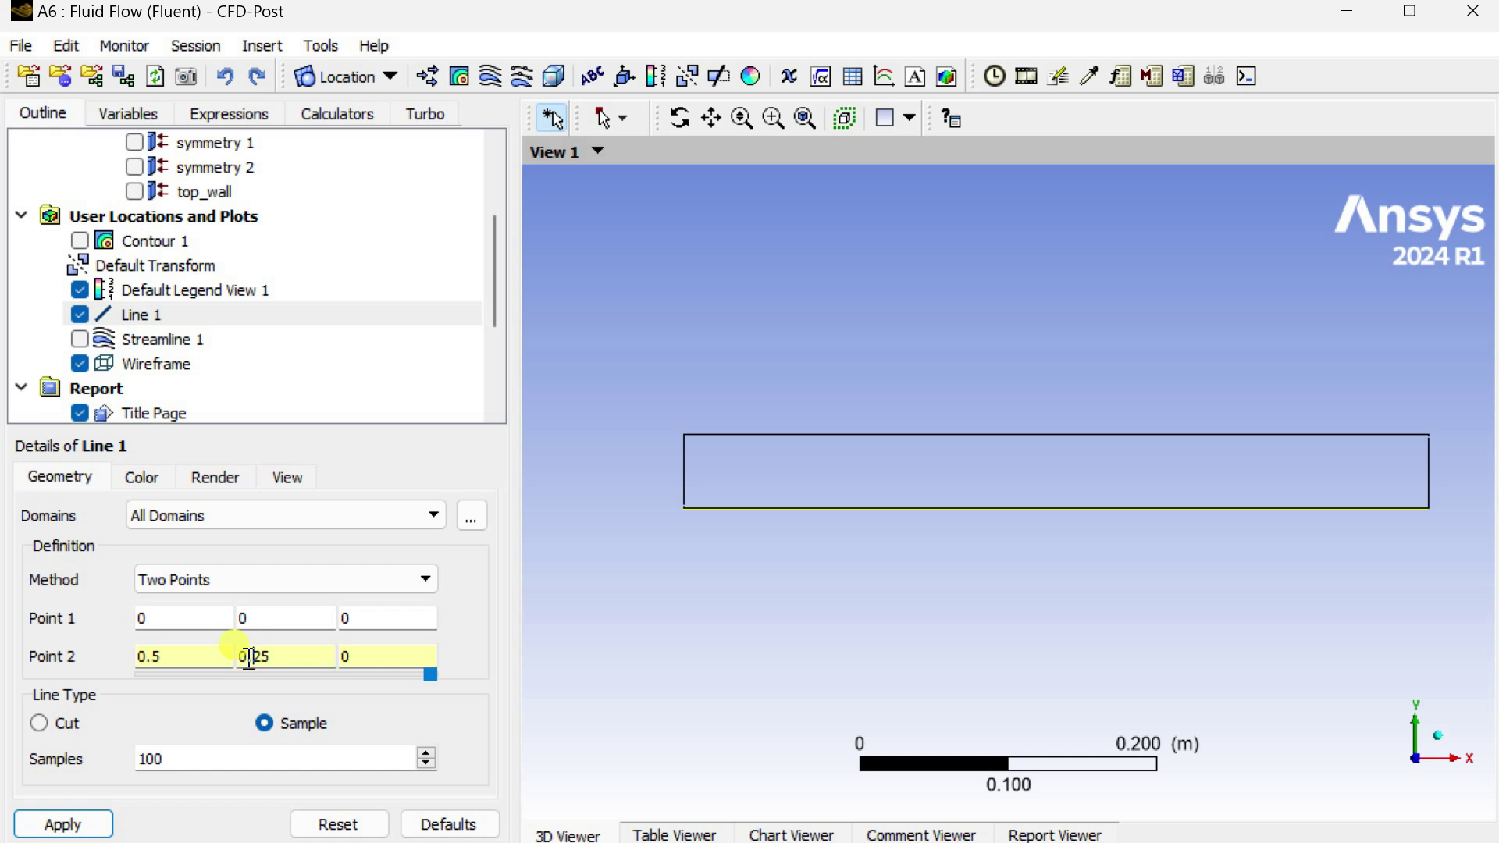
pyautogui.click(254, 658)
pyautogui.write('0')
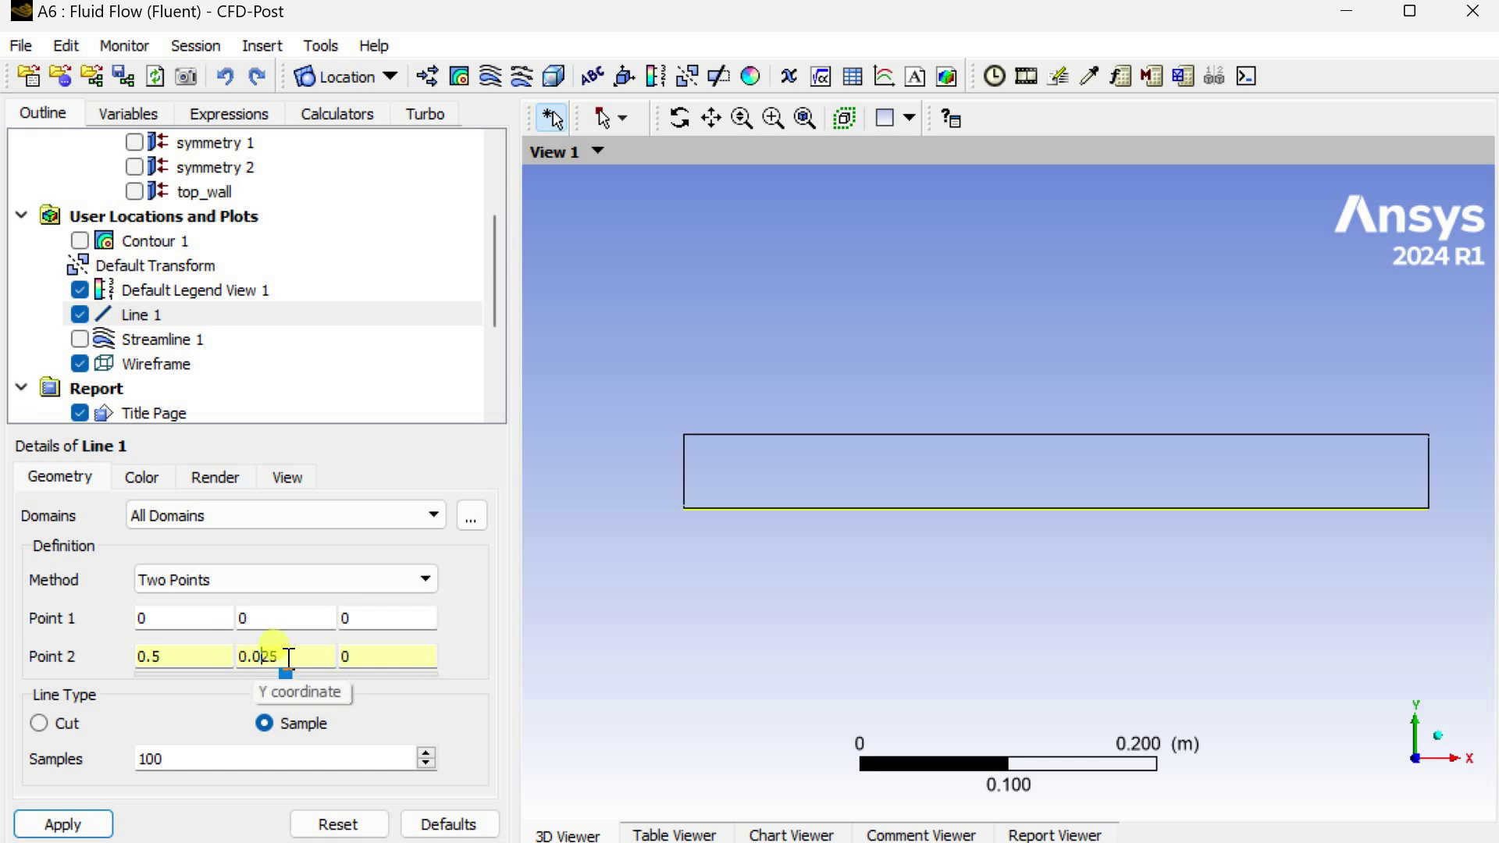
pyautogui.doubleClick(289, 656)
pyautogui.hotkey('ctrl', 'c')
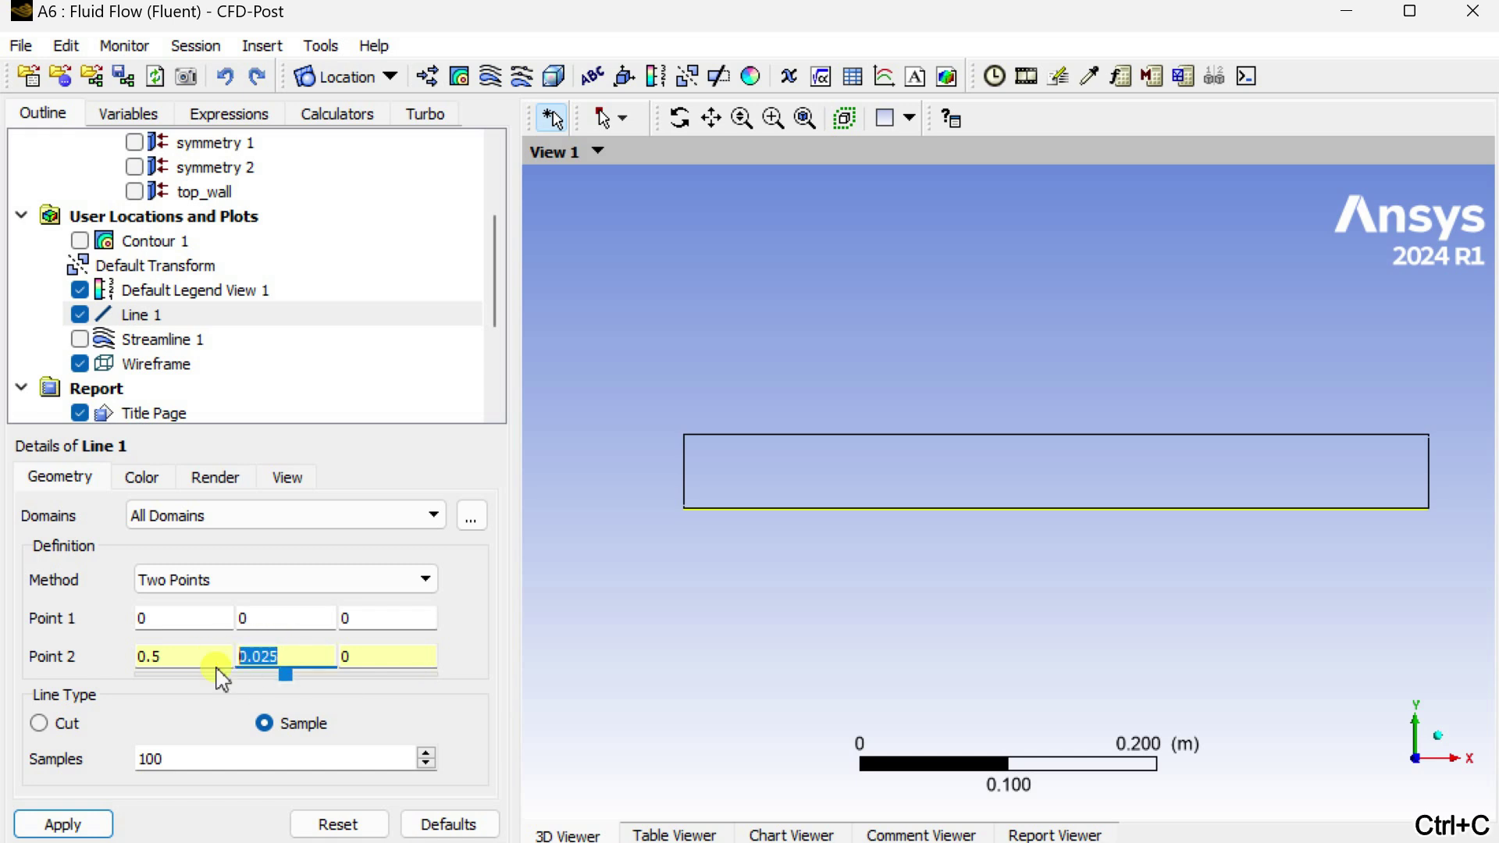
pyautogui.click(254, 619)
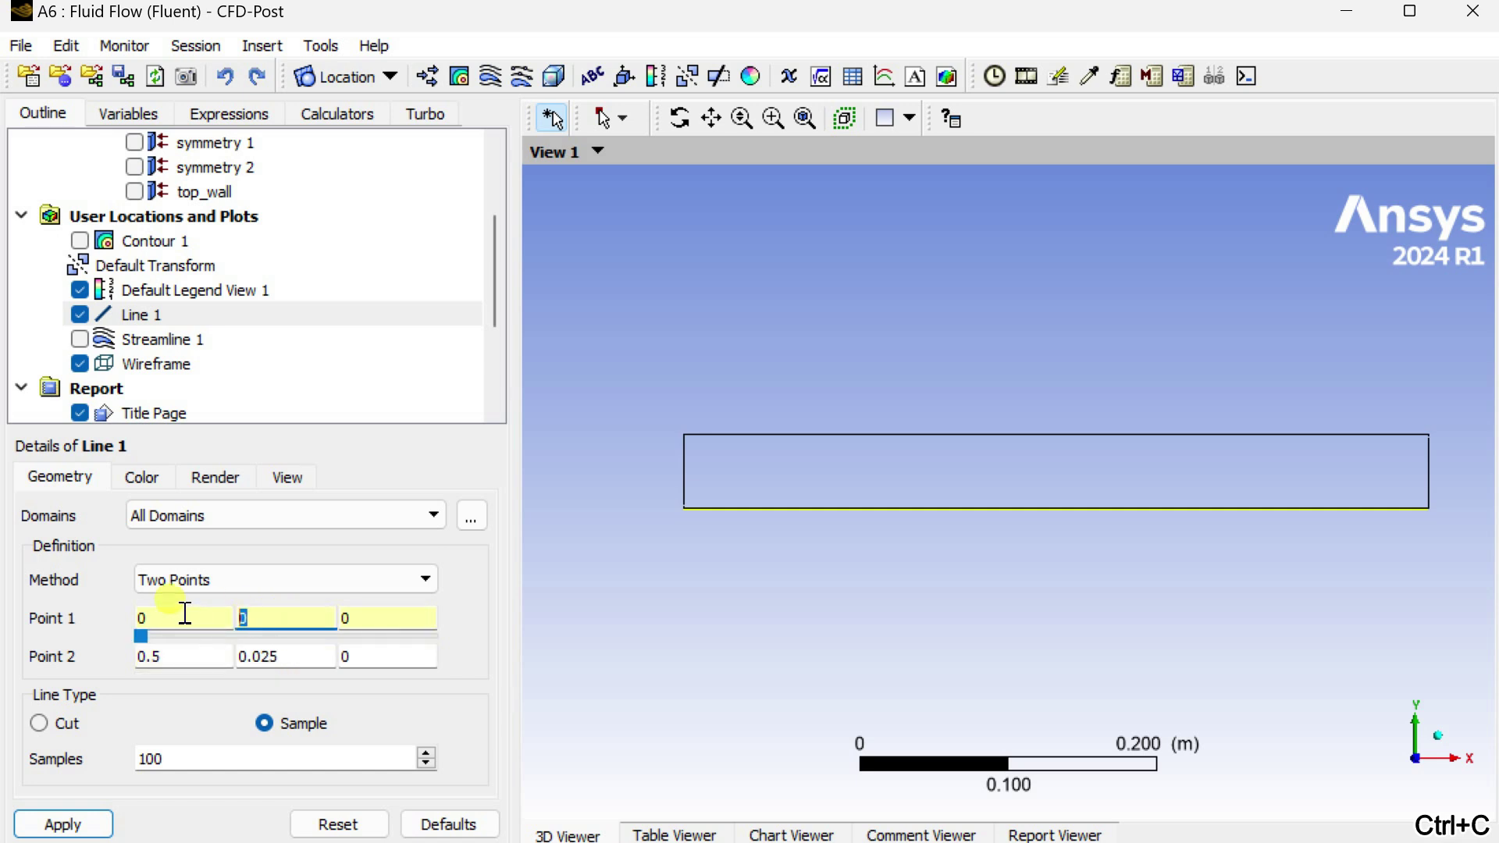
pyautogui.hotkey('ctrl', 'v')
pyautogui.click(78, 820)
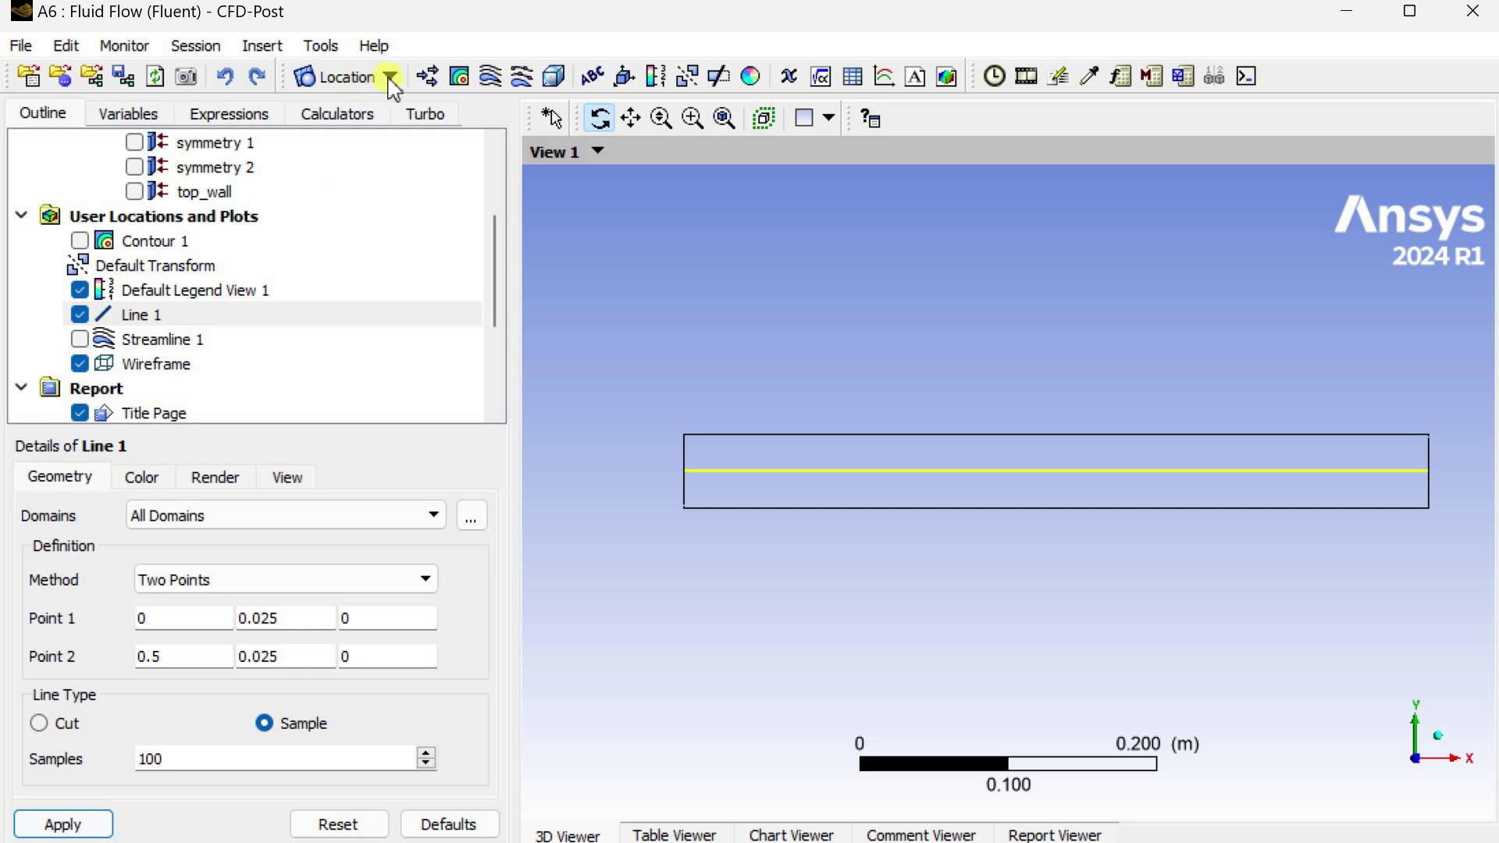
# Step: Create Chart 1 with Line 1 as its data series location
pyautogui.click(898, 78)
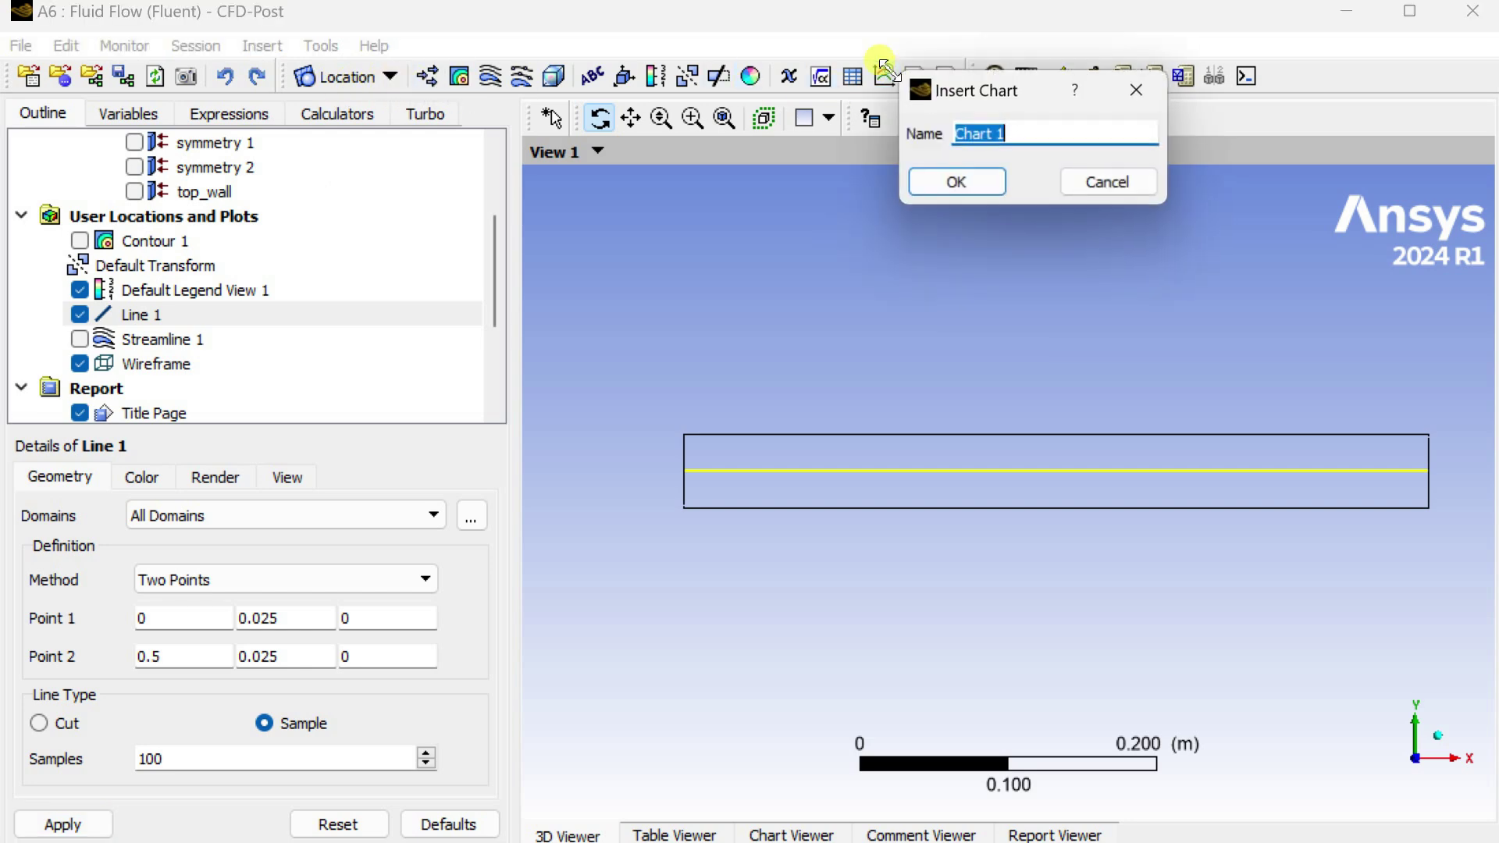
pyautogui.click(949, 182)
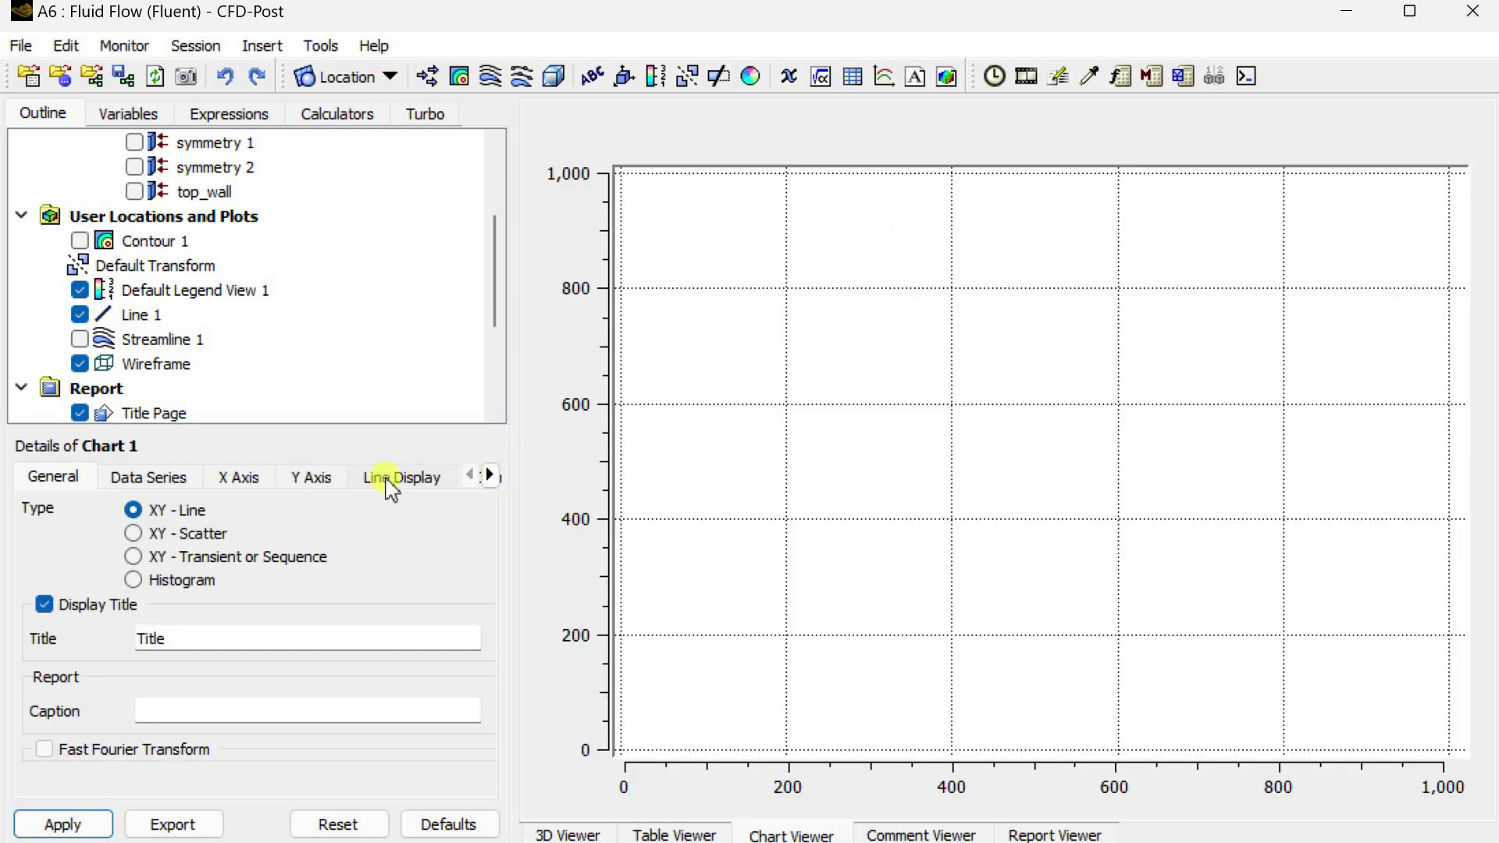
pyautogui.click(188, 477)
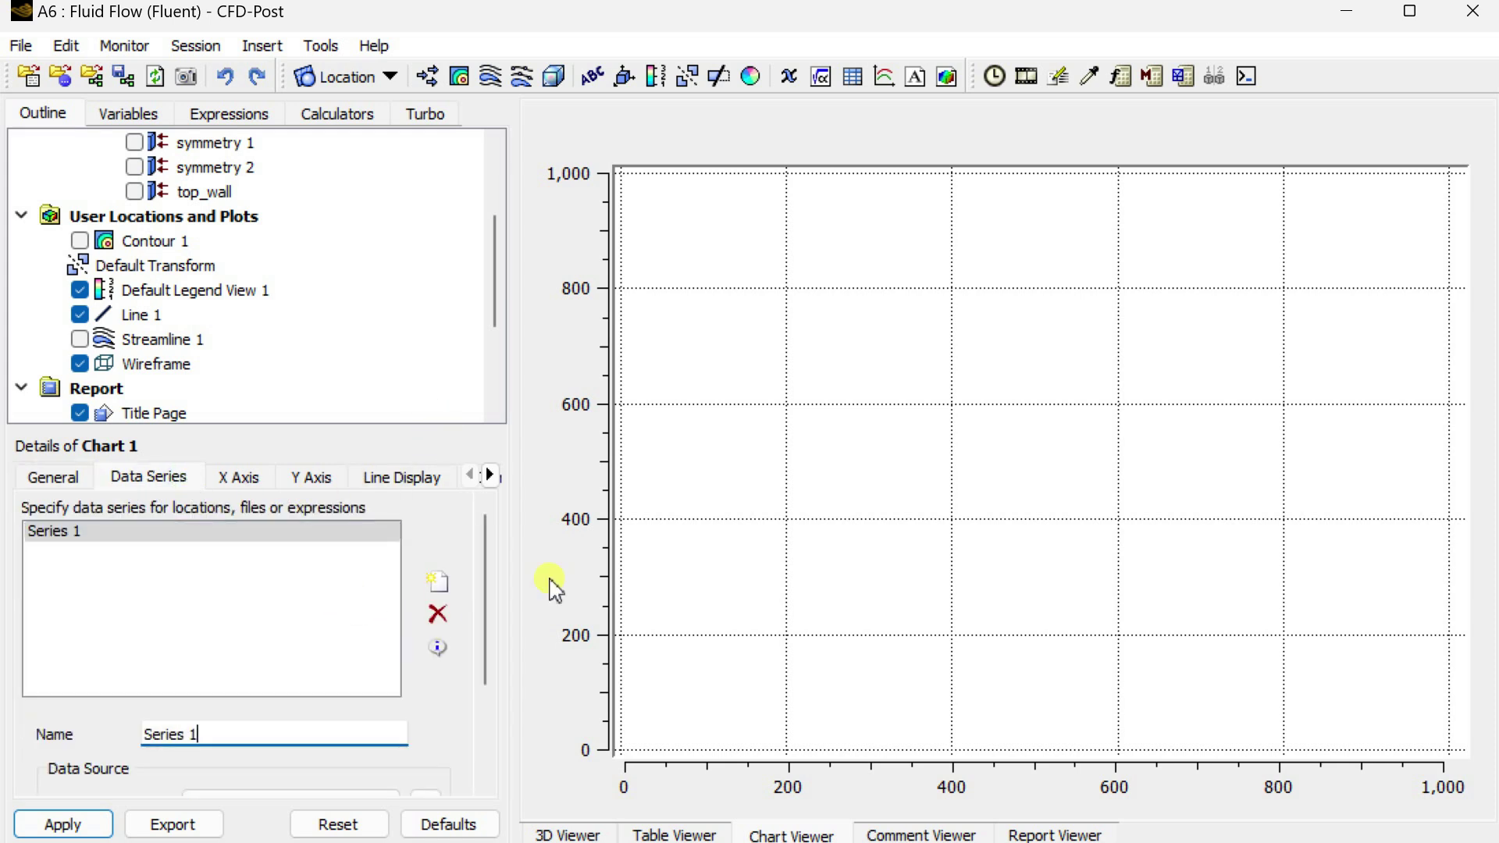
pyautogui.moveTo(494, 599); pyautogui.dragTo(469, 679)
pyautogui.click(318, 659)
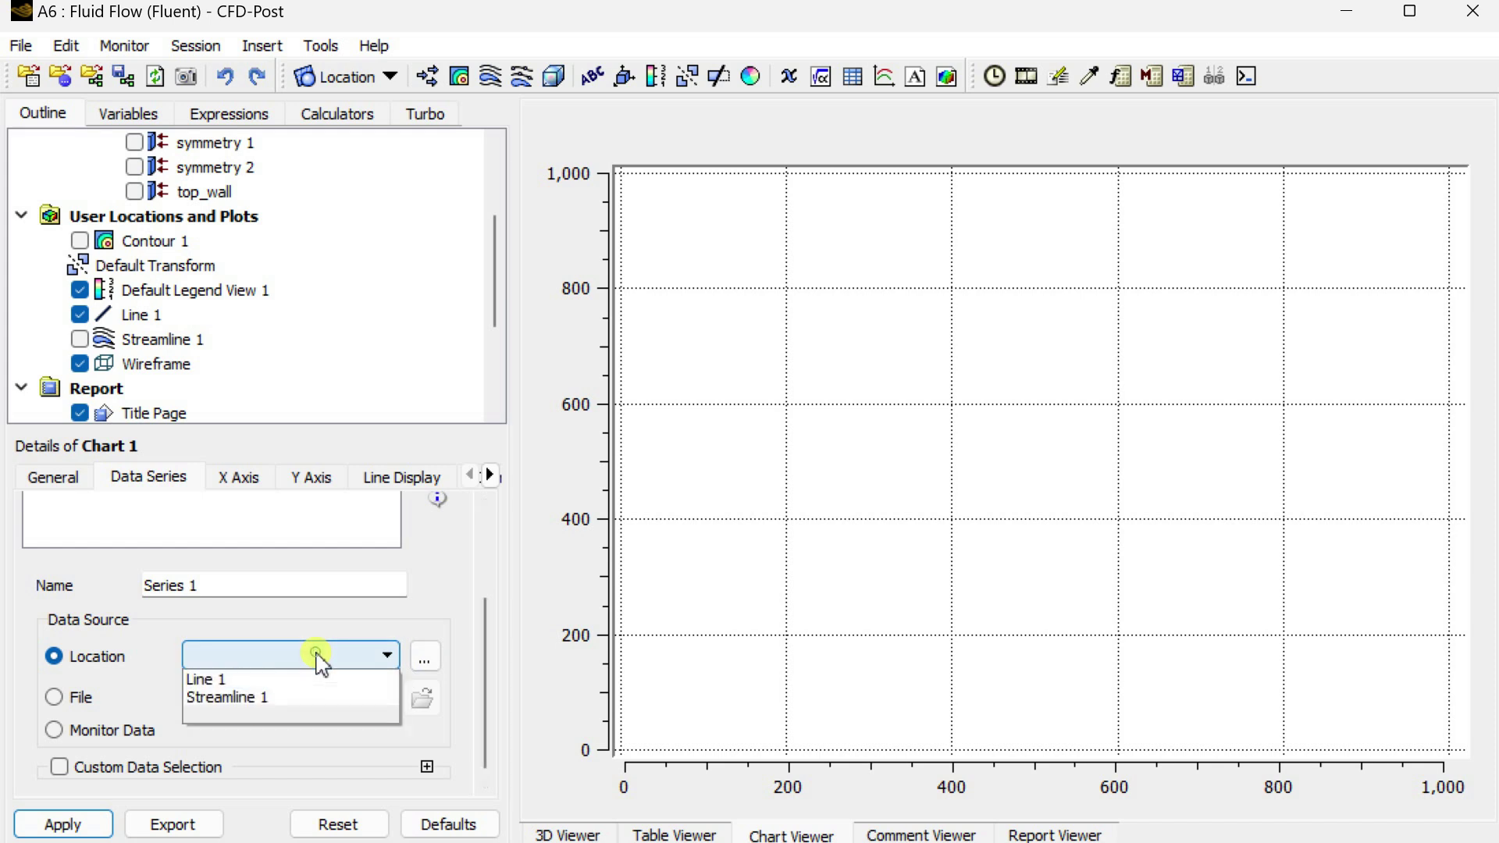
pyautogui.click(289, 679)
# Step: Plot X on the x-axis and Temperature on the y-axis, and draw the chart
pyautogui.click(241, 478)
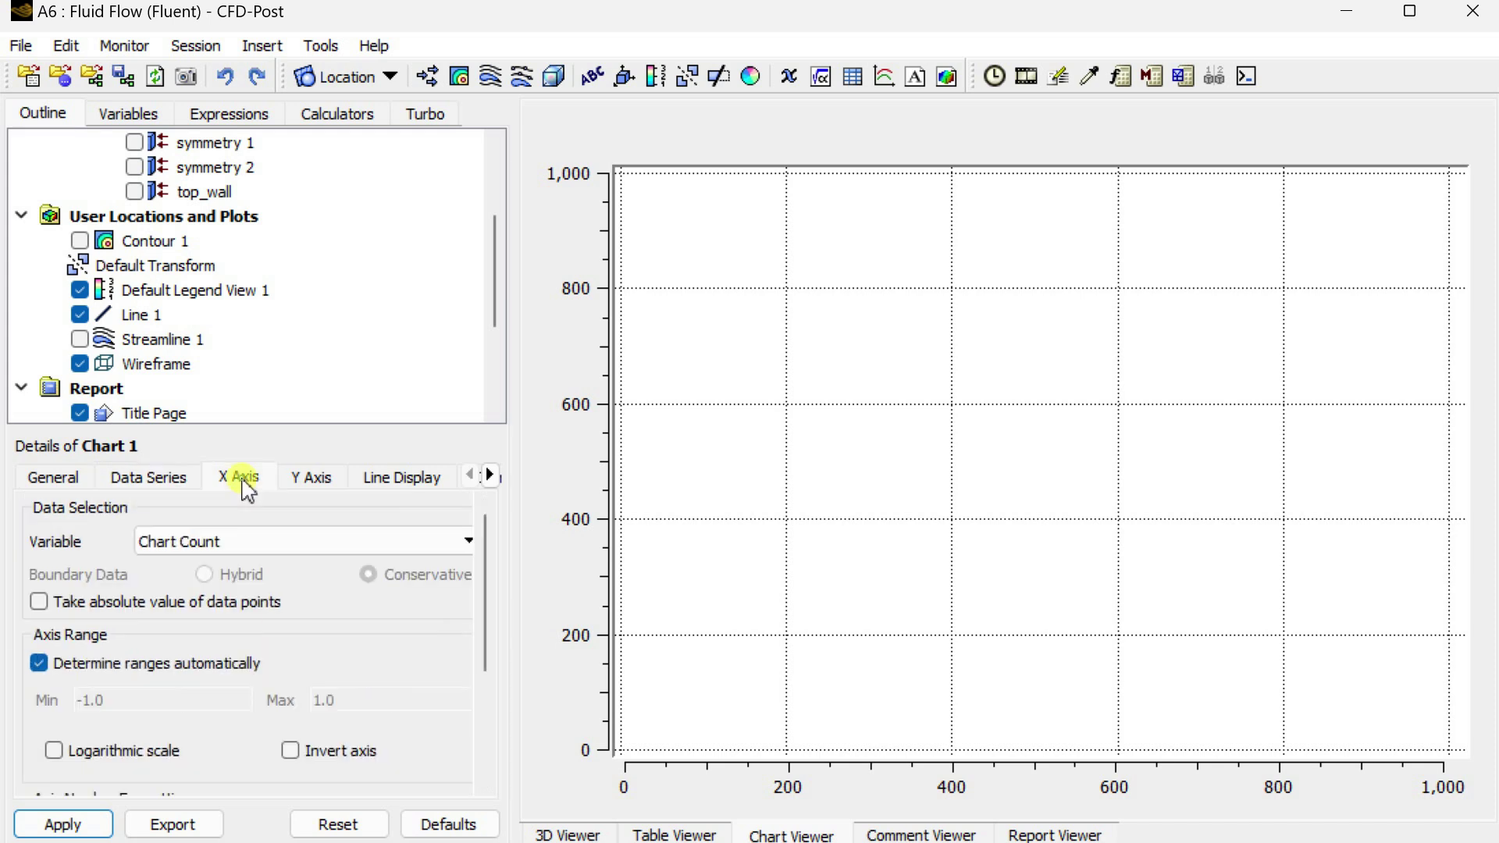
pyautogui.click(249, 542)
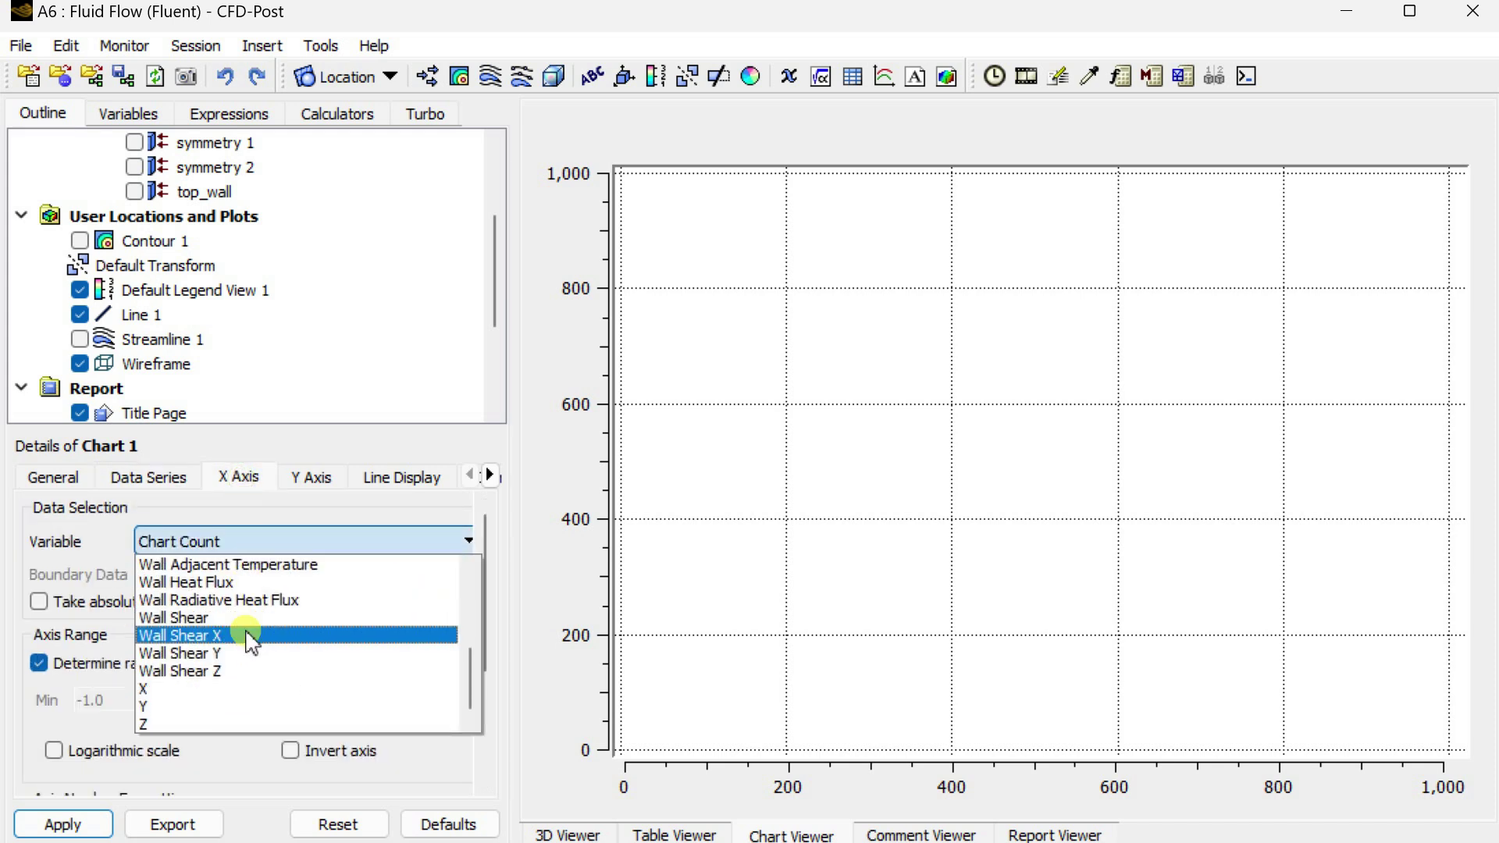
pyautogui.click(214, 688)
pyautogui.click(313, 477)
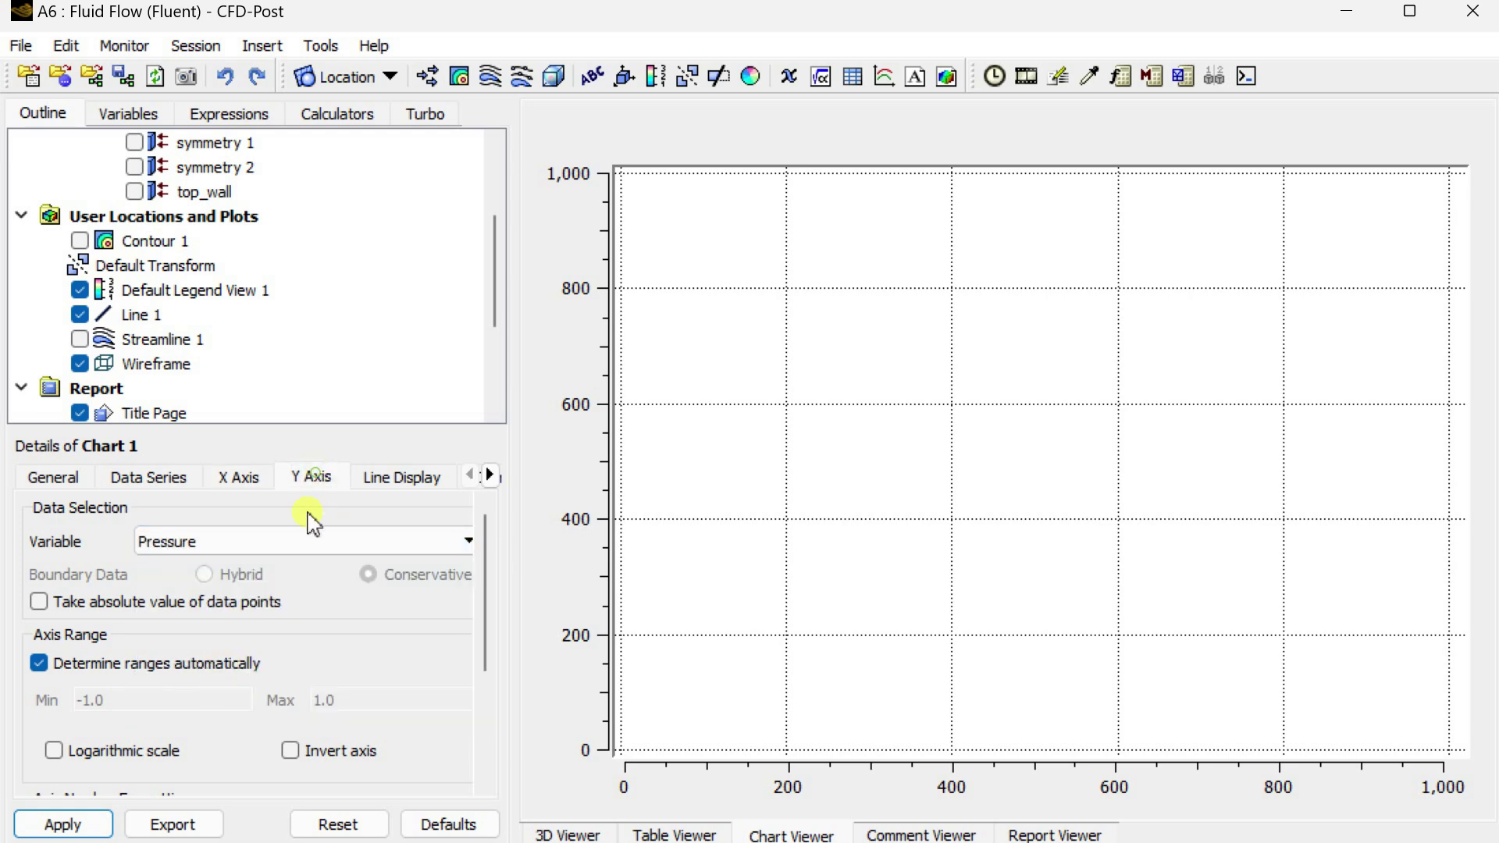
pyautogui.click(305, 541)
pyautogui.scroll(1, 302, 617)
pyautogui.click(231, 656)
pyautogui.click(61, 823)
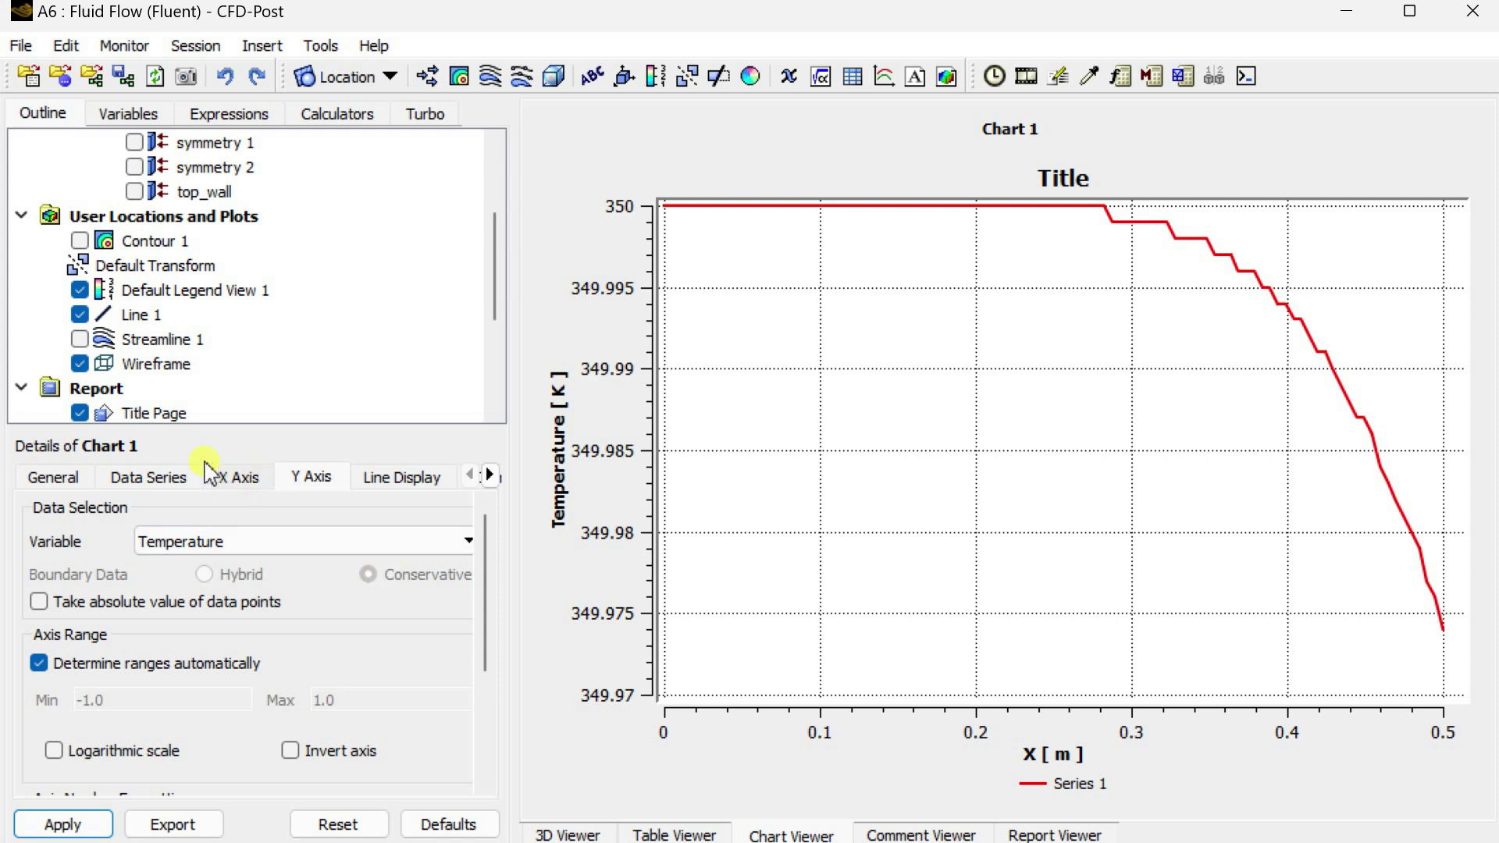
# Step: Change Line 1's sample count to 200 and apply
pyautogui.click(146, 315)
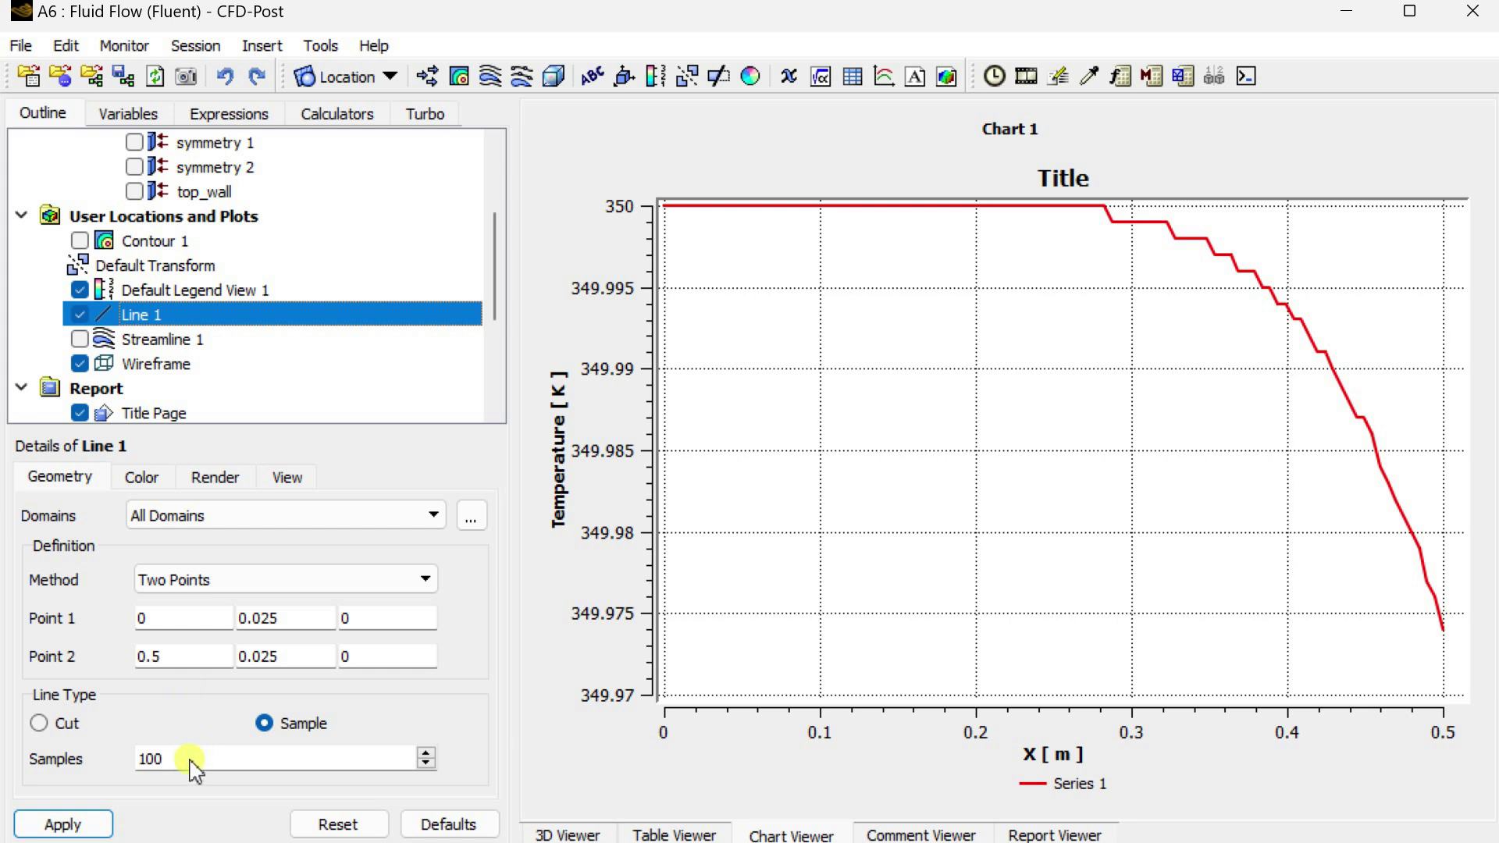
pyautogui.moveTo(191, 759); pyautogui.dragTo(129, 759)
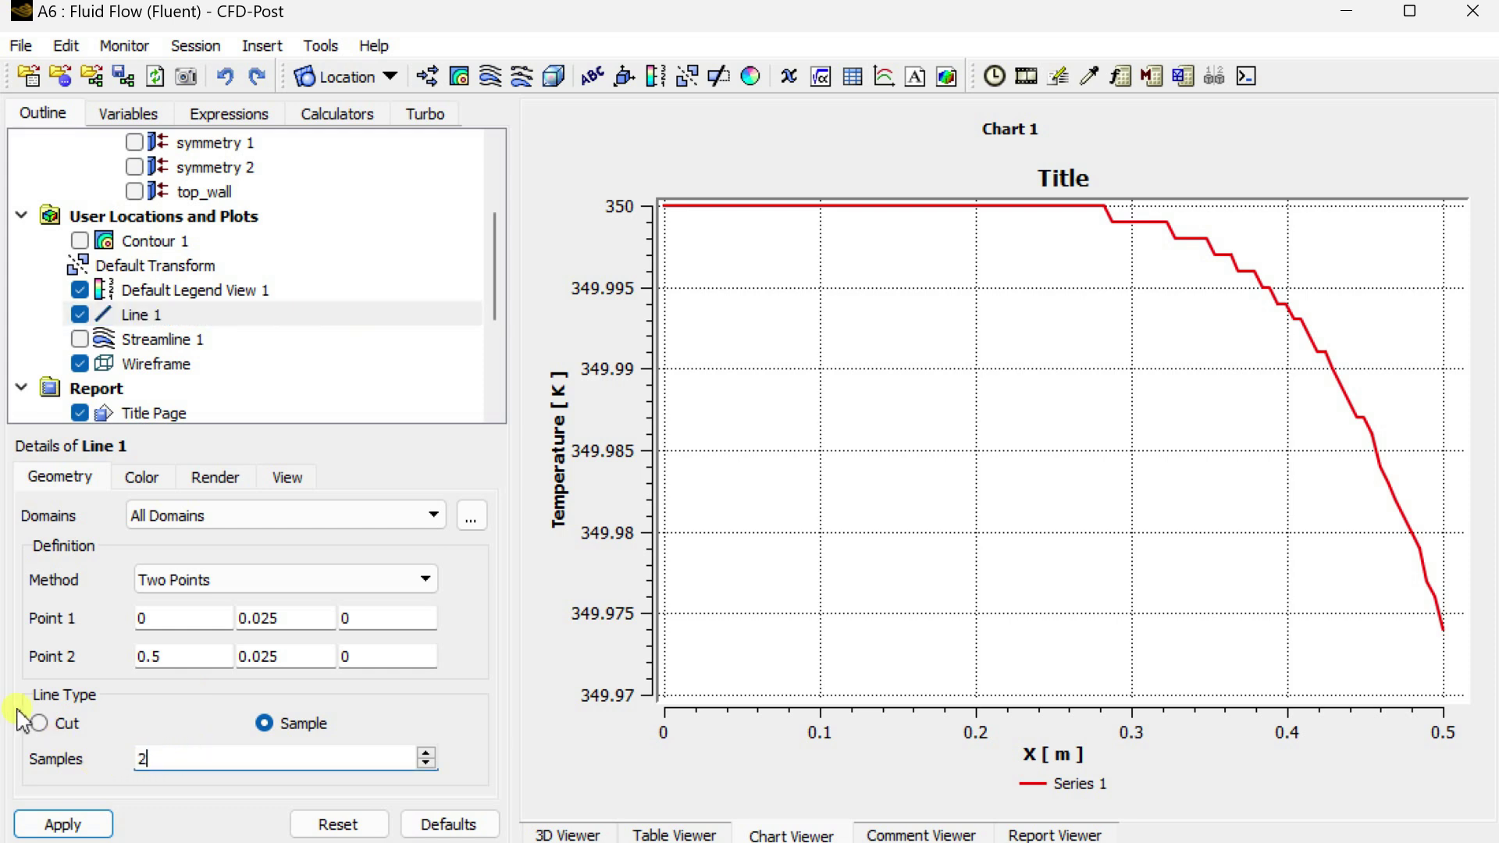
pyautogui.click(62, 824)
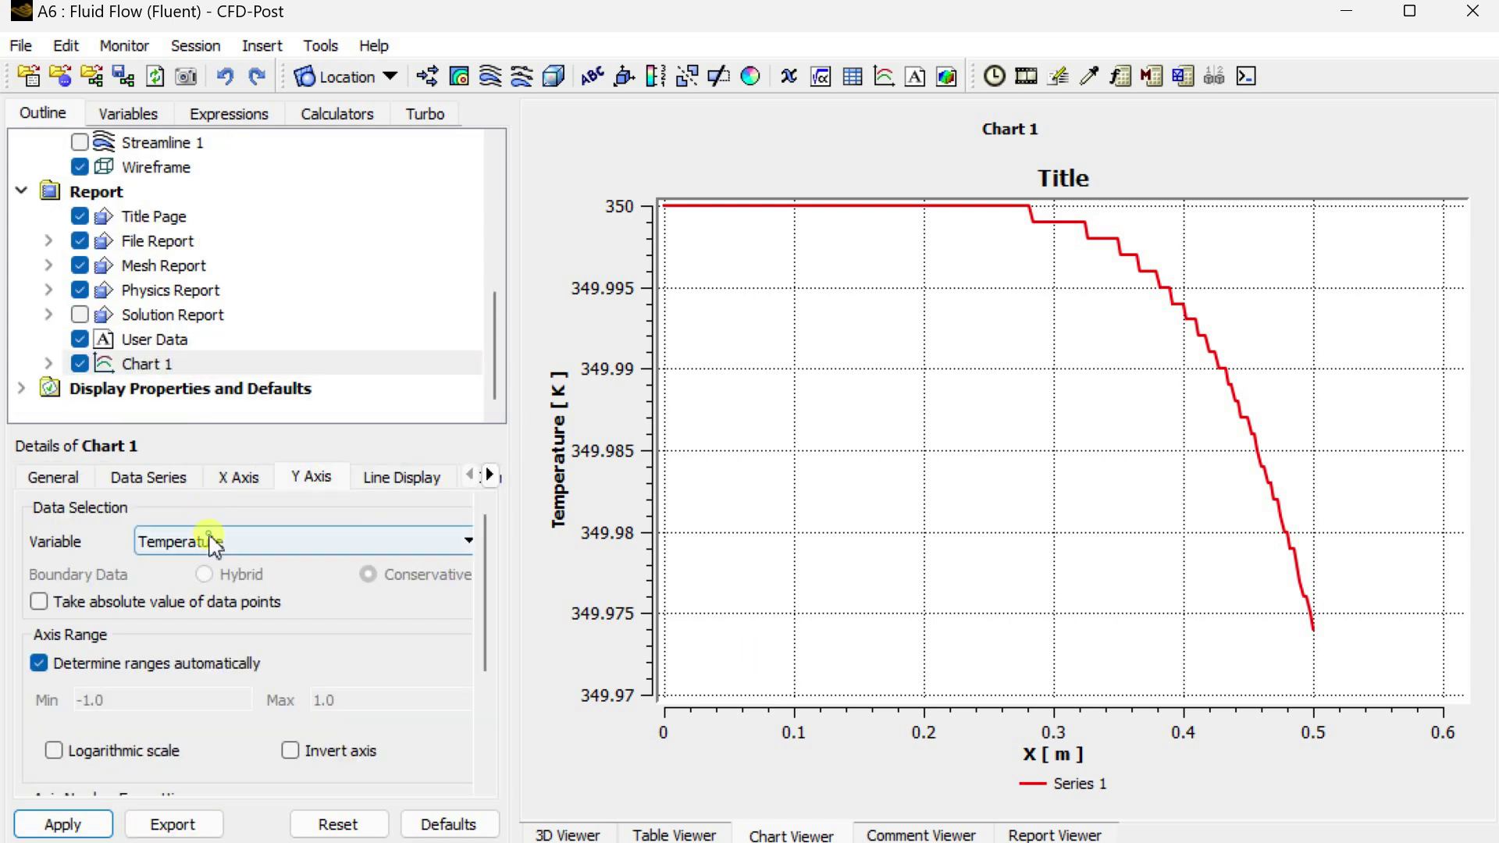
# Step: Switch Chart 1's y-axis variable to Velocity and redraw it
pyautogui.click(212, 544)
pyautogui.click(187, 666)
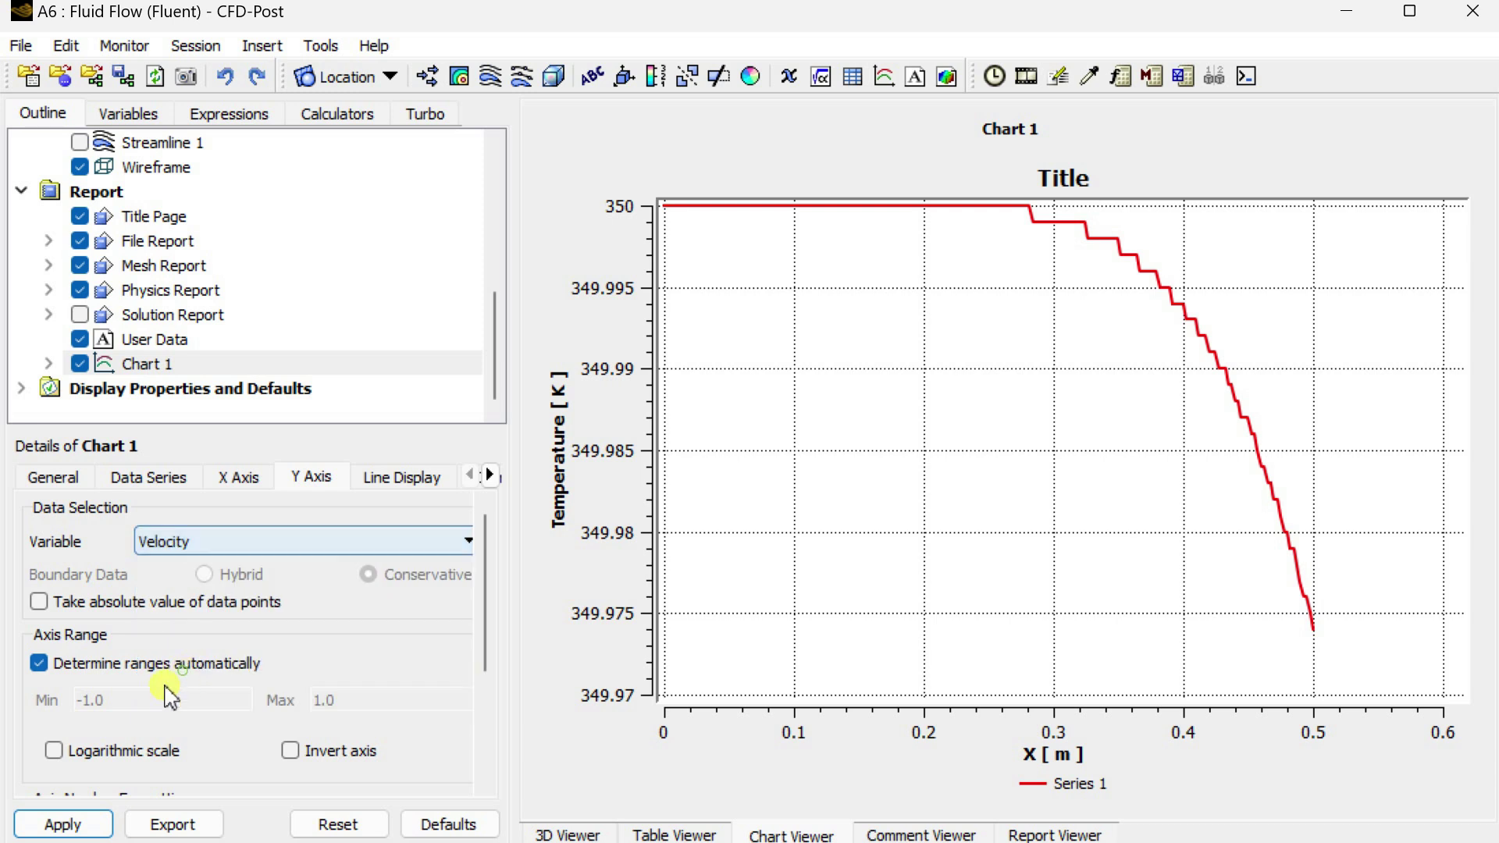
pyautogui.click(88, 826)
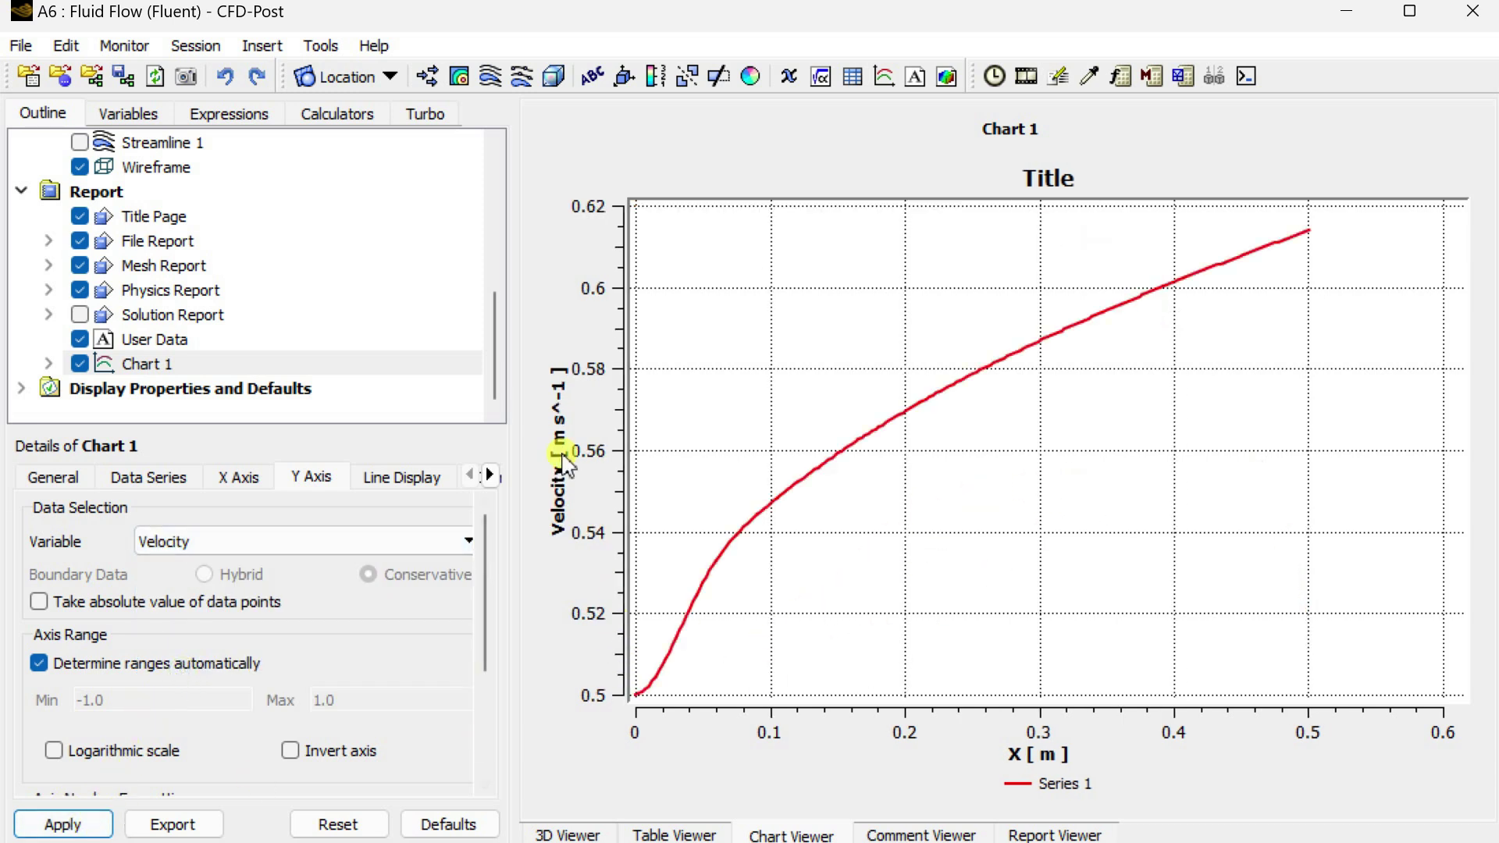
# Step: Save the chart as a 2560×1440 PNG named Chart25.png
pyautogui.click(186, 75)
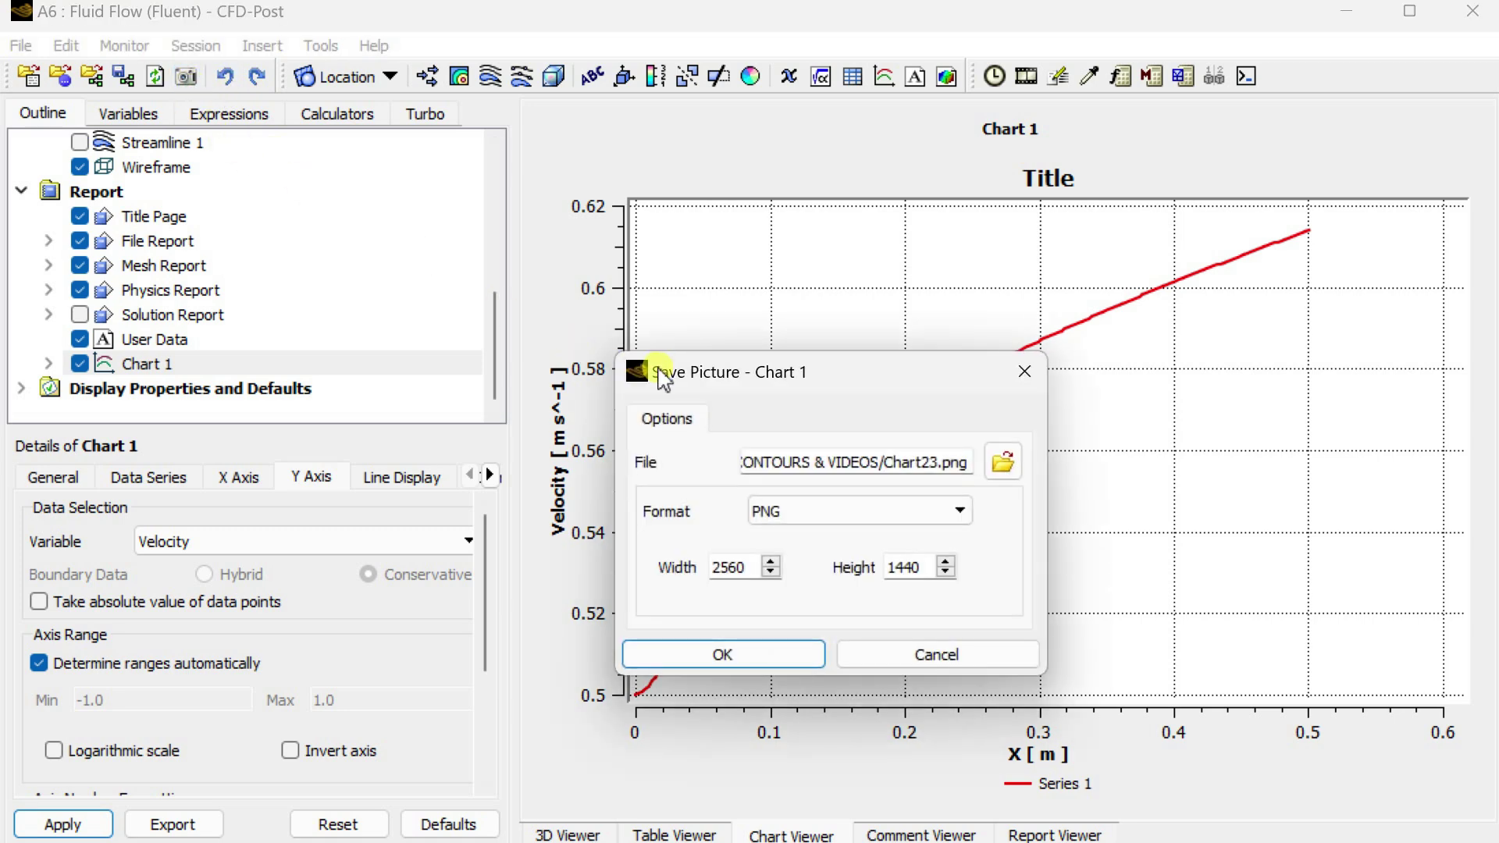
pyautogui.moveTo(274, 262); pyautogui.dragTo(160, 238)
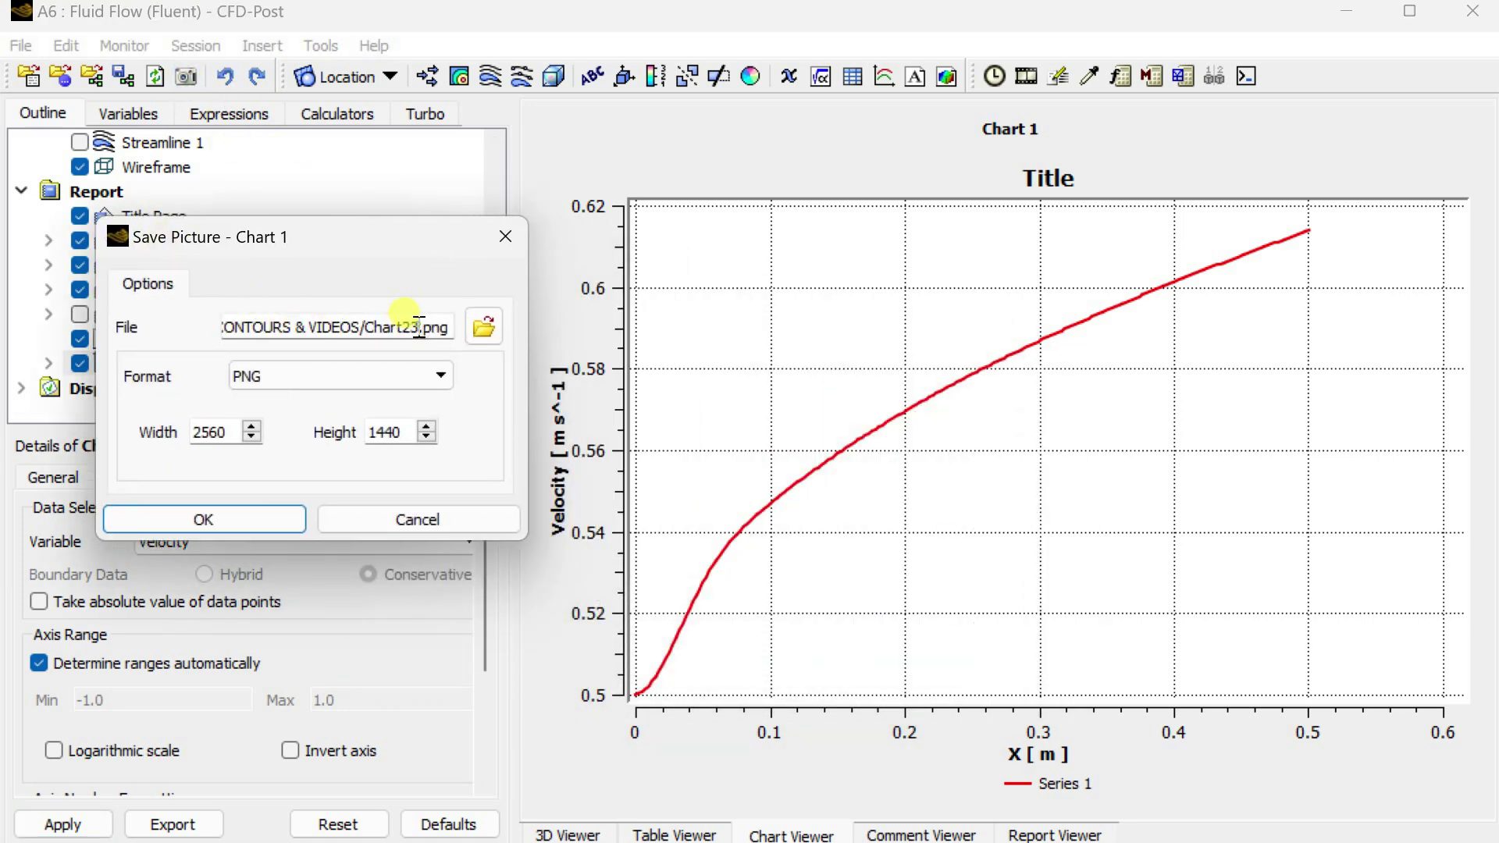
pyautogui.moveTo(419, 327); pyautogui.dragTo(413, 326)
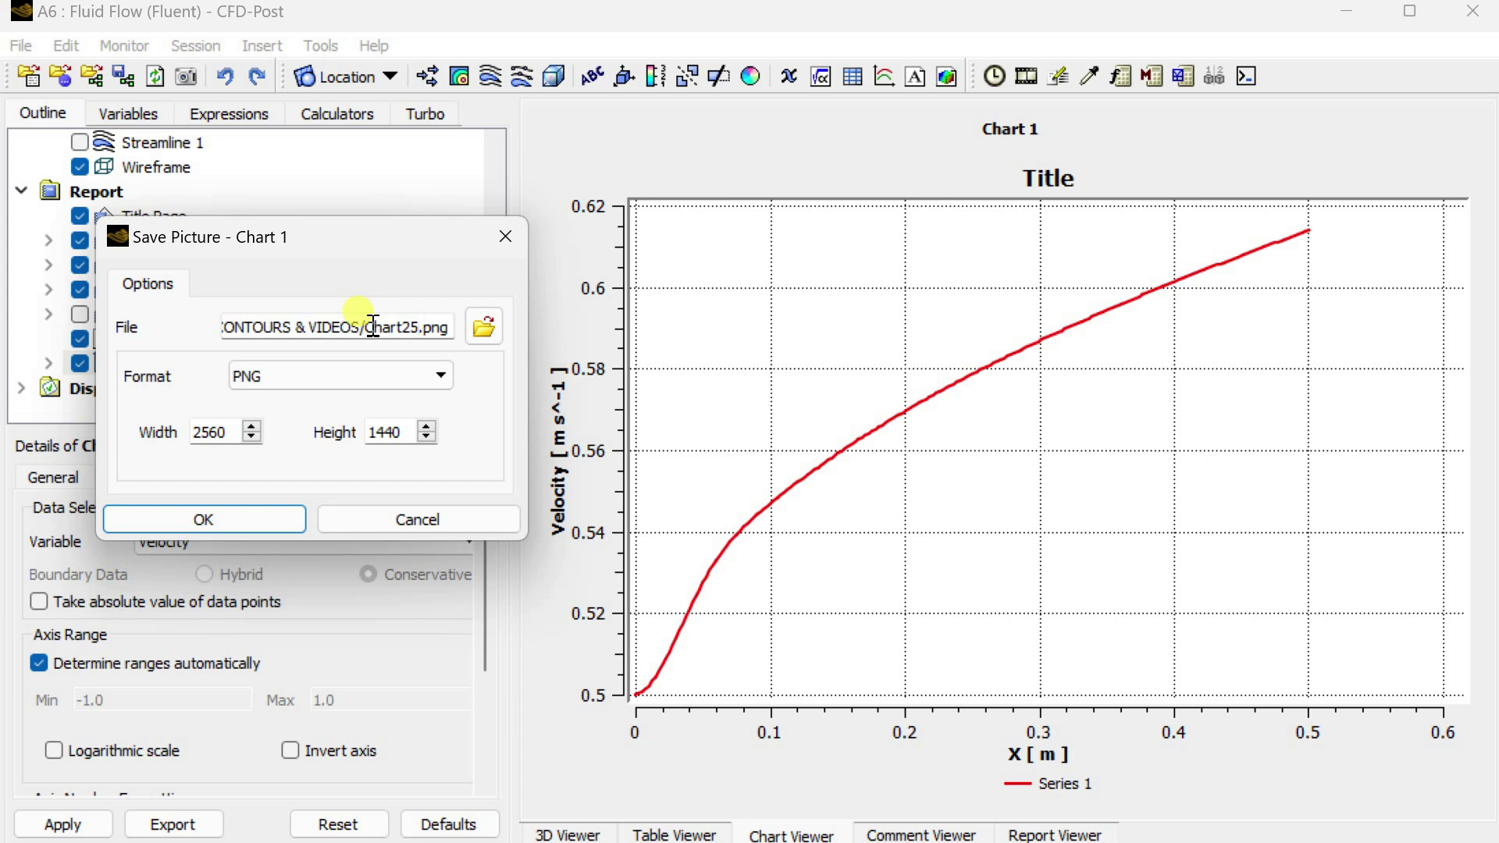
pyautogui.click(241, 519)
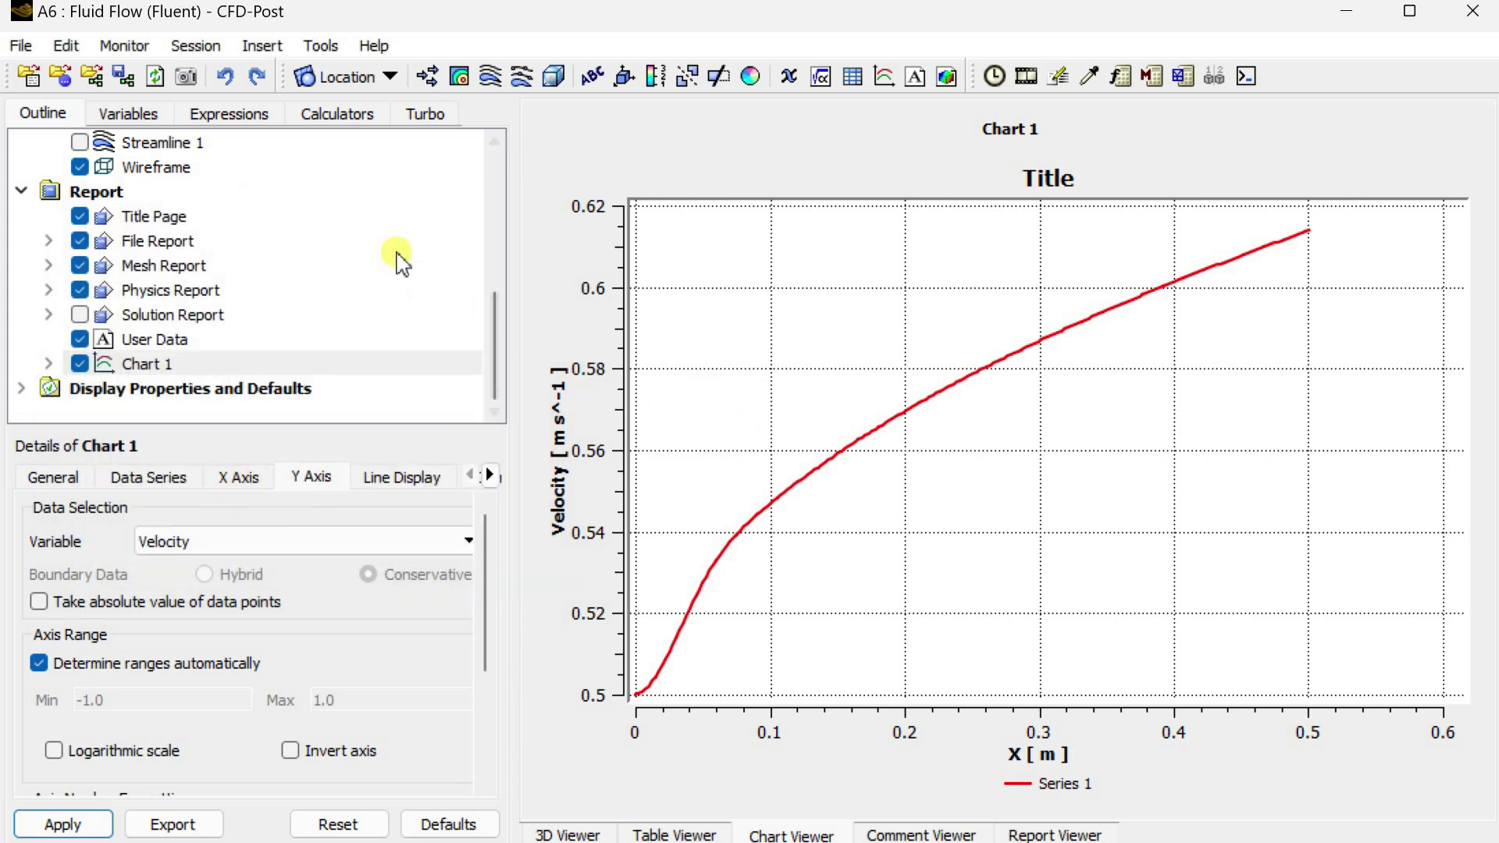
# Step: Browse the y-axis variable list and close it with Velocity still selected
pyautogui.click(238, 539)
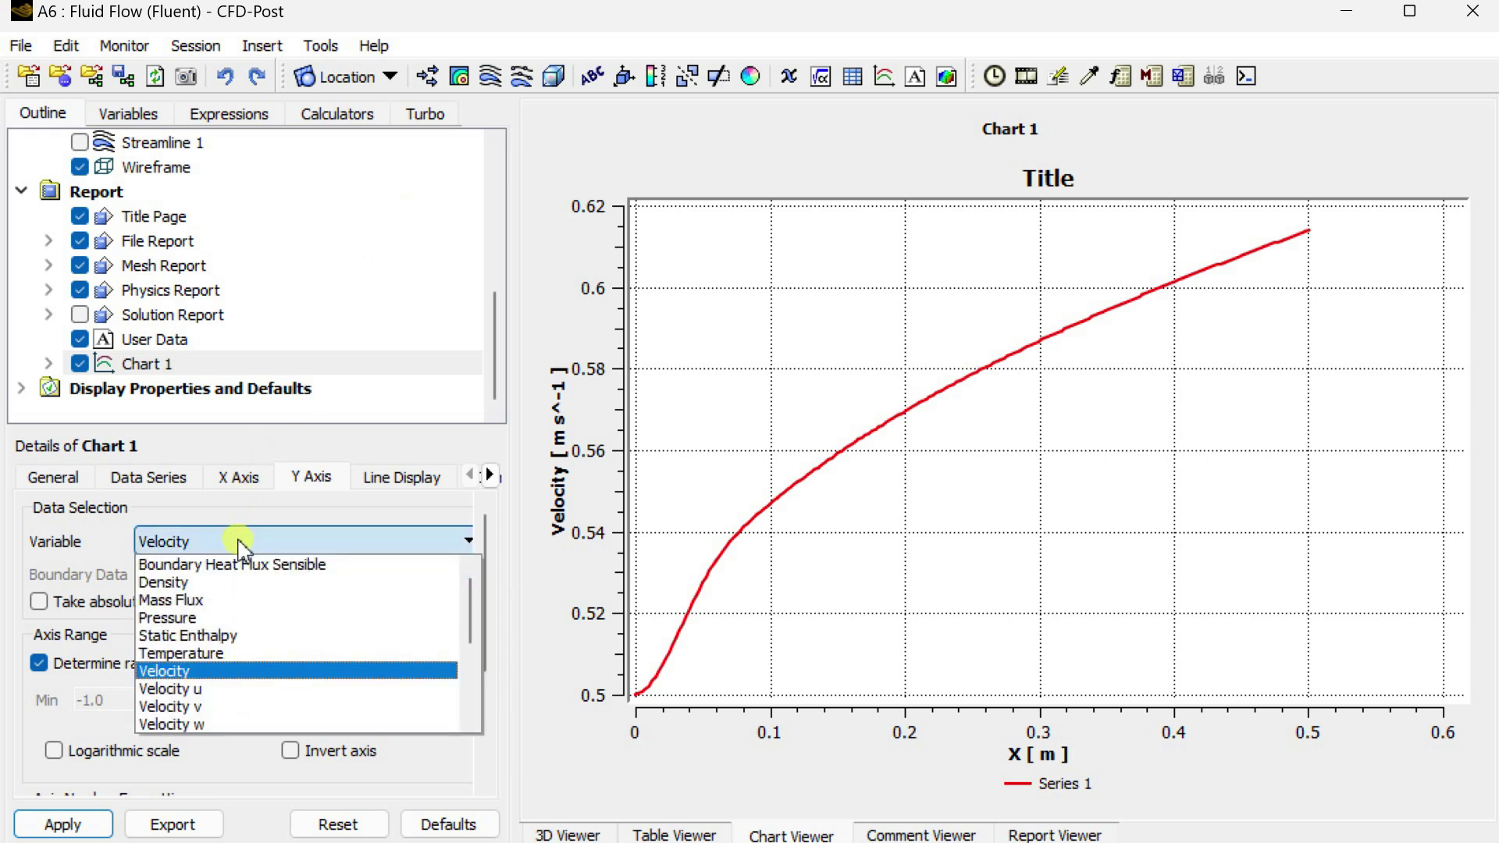
pyautogui.scroll(-4, 248, 601)
pyautogui.scroll(4, 246, 625)
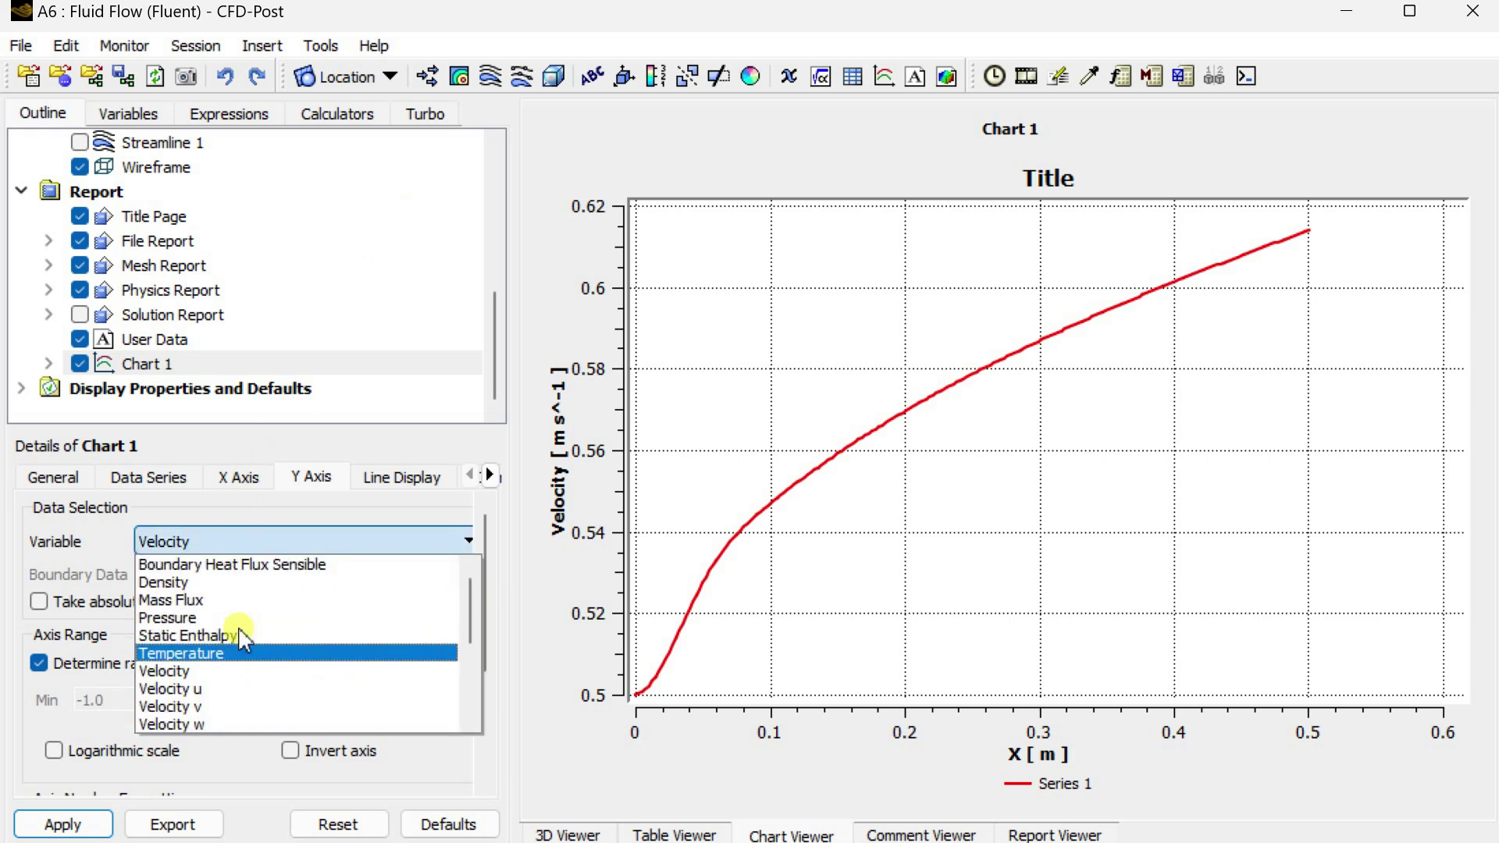
pyautogui.scroll(-3, 244, 636)
pyautogui.scroll(1, 242, 648)
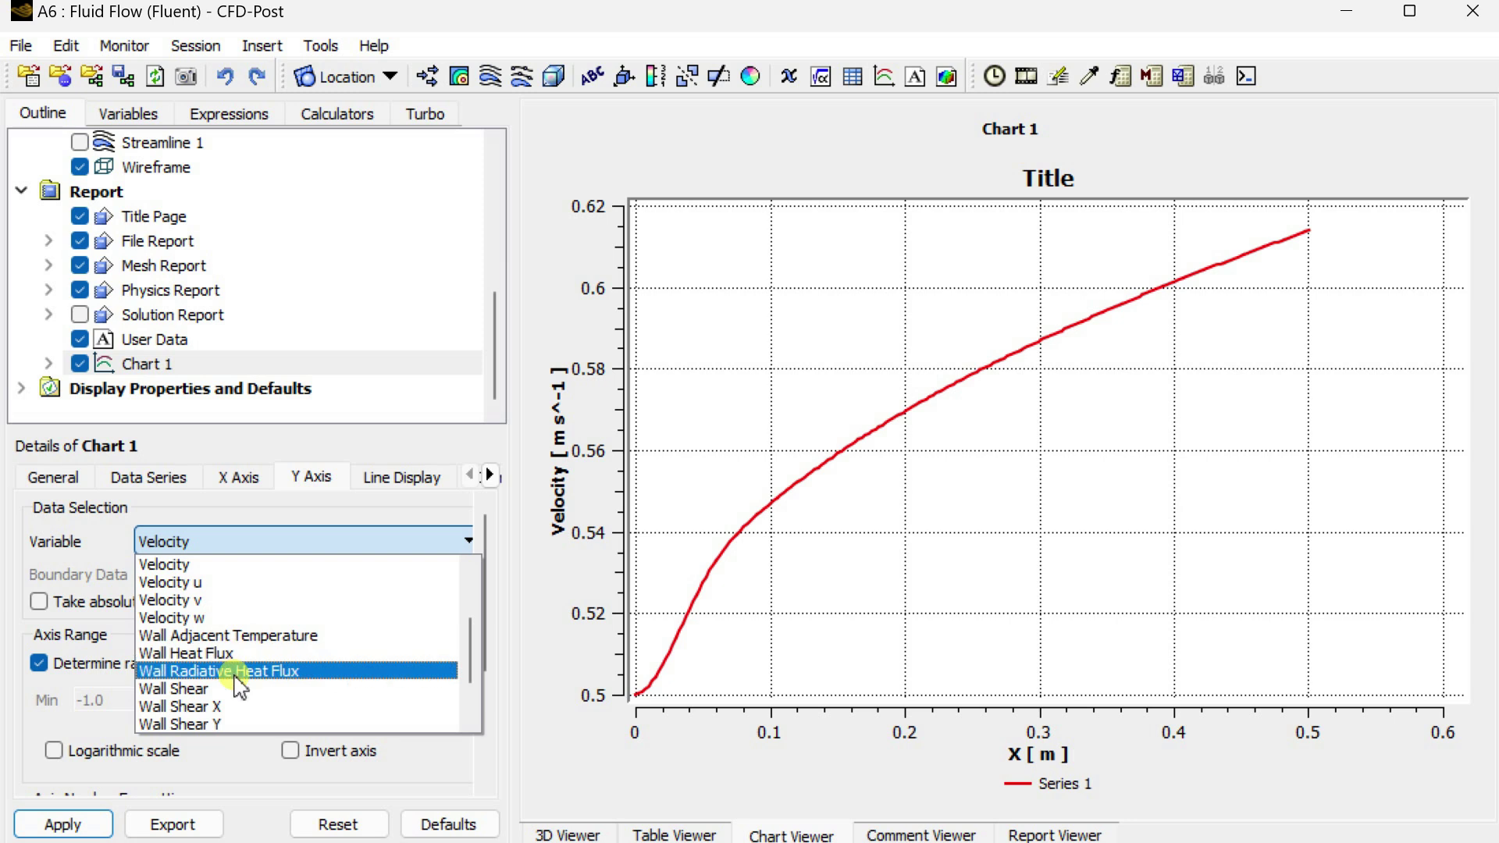
pyautogui.scroll(2, 241, 679)
pyautogui.scroll(-1, 238, 668)
pyautogui.scroll(1, 239, 664)
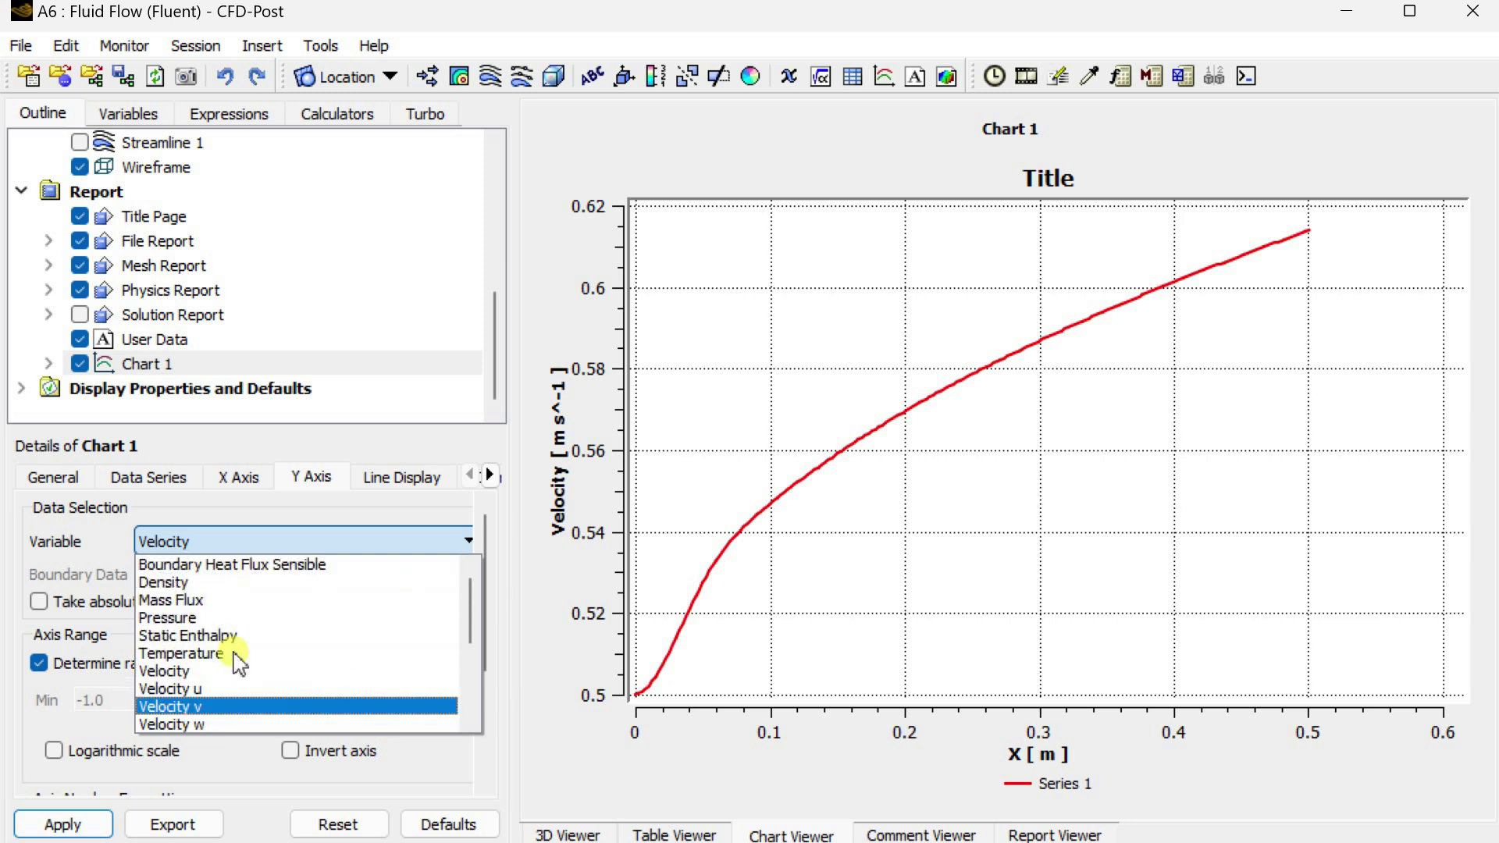
pyautogui.click(543, 412)
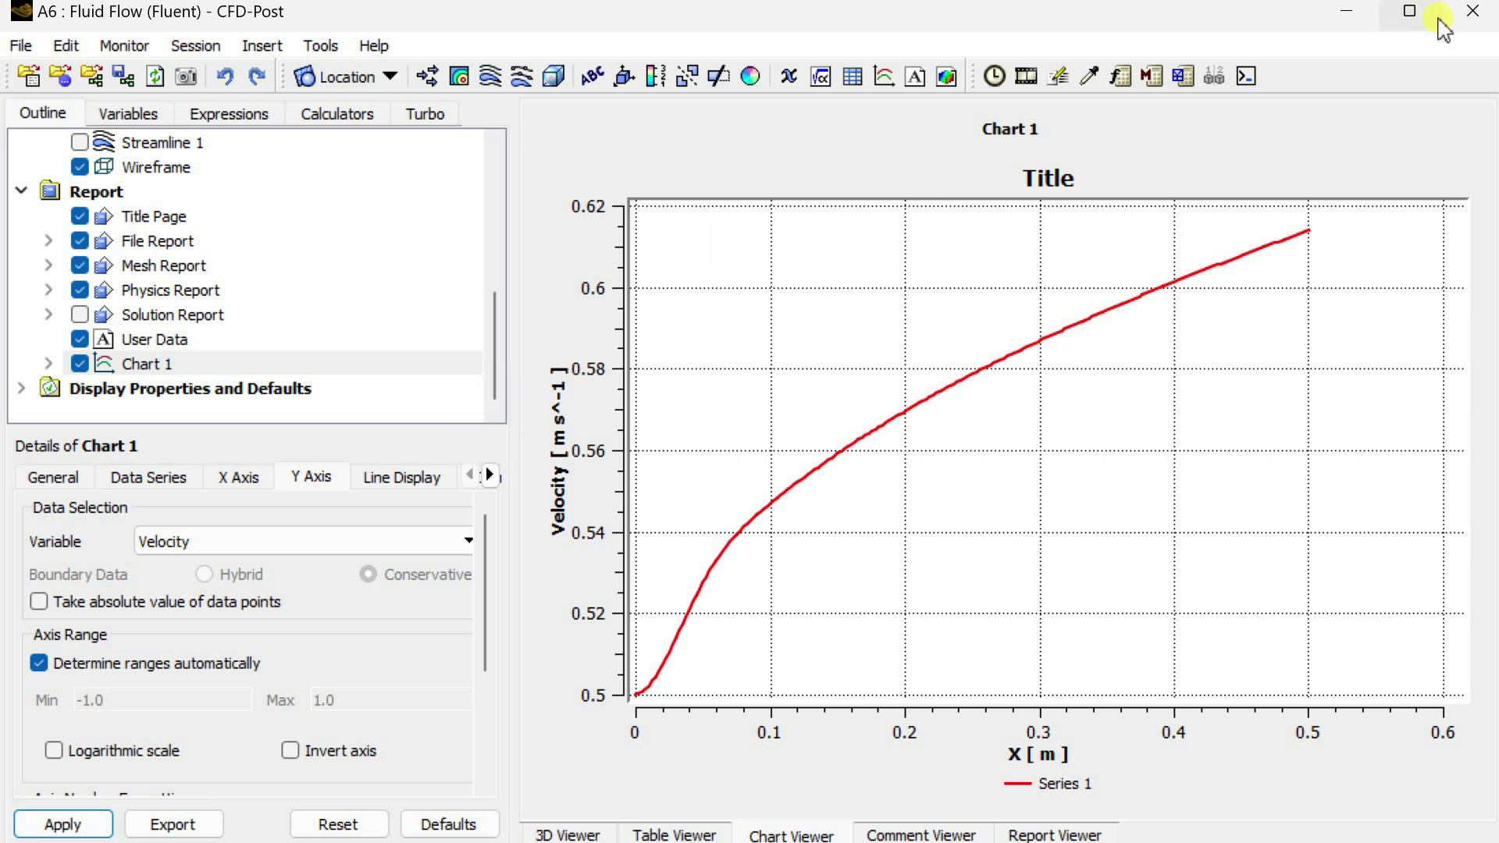